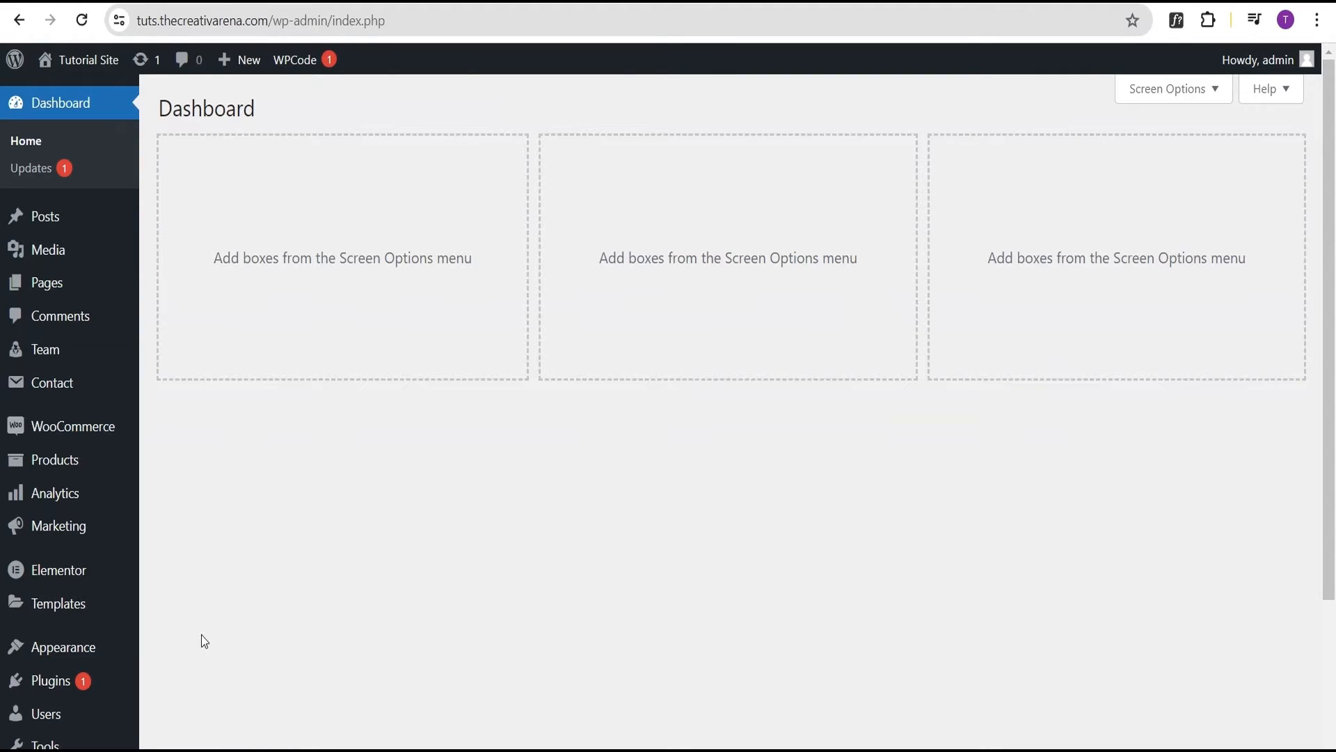
# Check Elementor Settings' Features tab to confirm Flexbox Container and Nested Elements are Active
pyautogui.moveTo(49, 581)
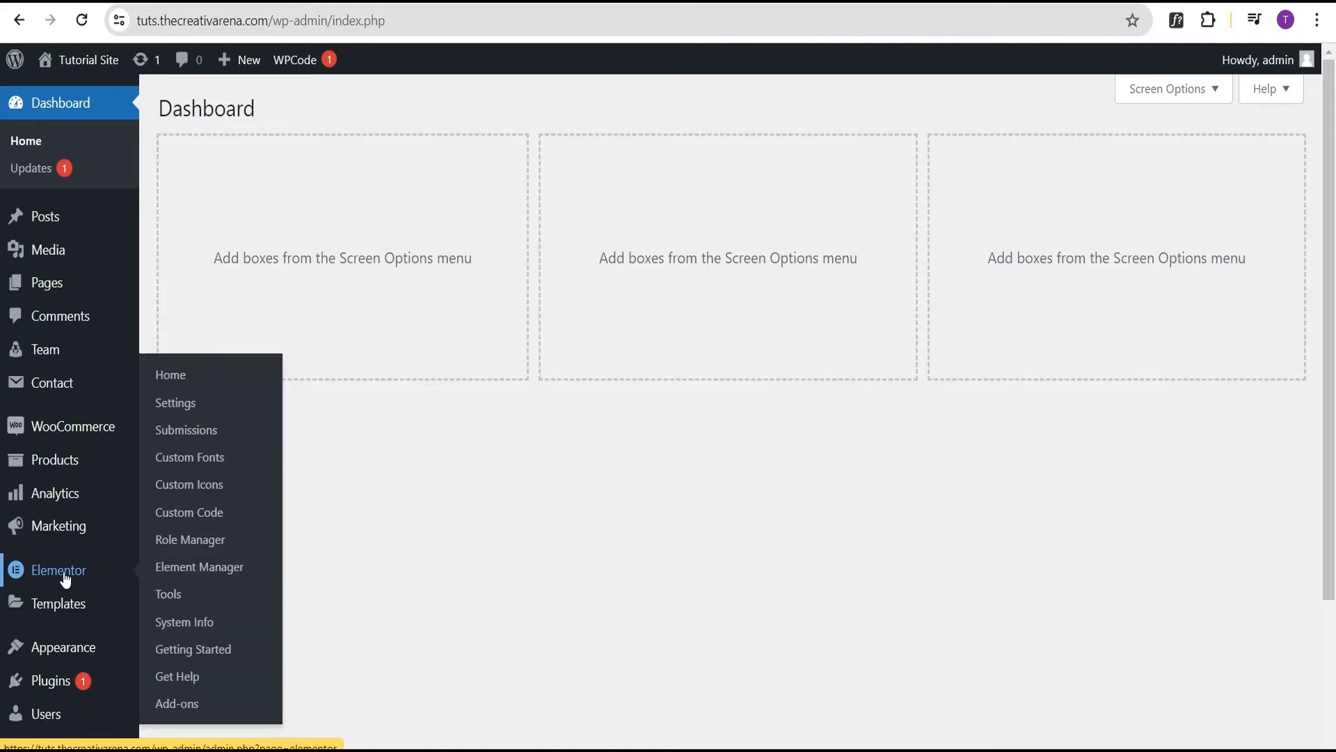
pyautogui.click(188, 406)
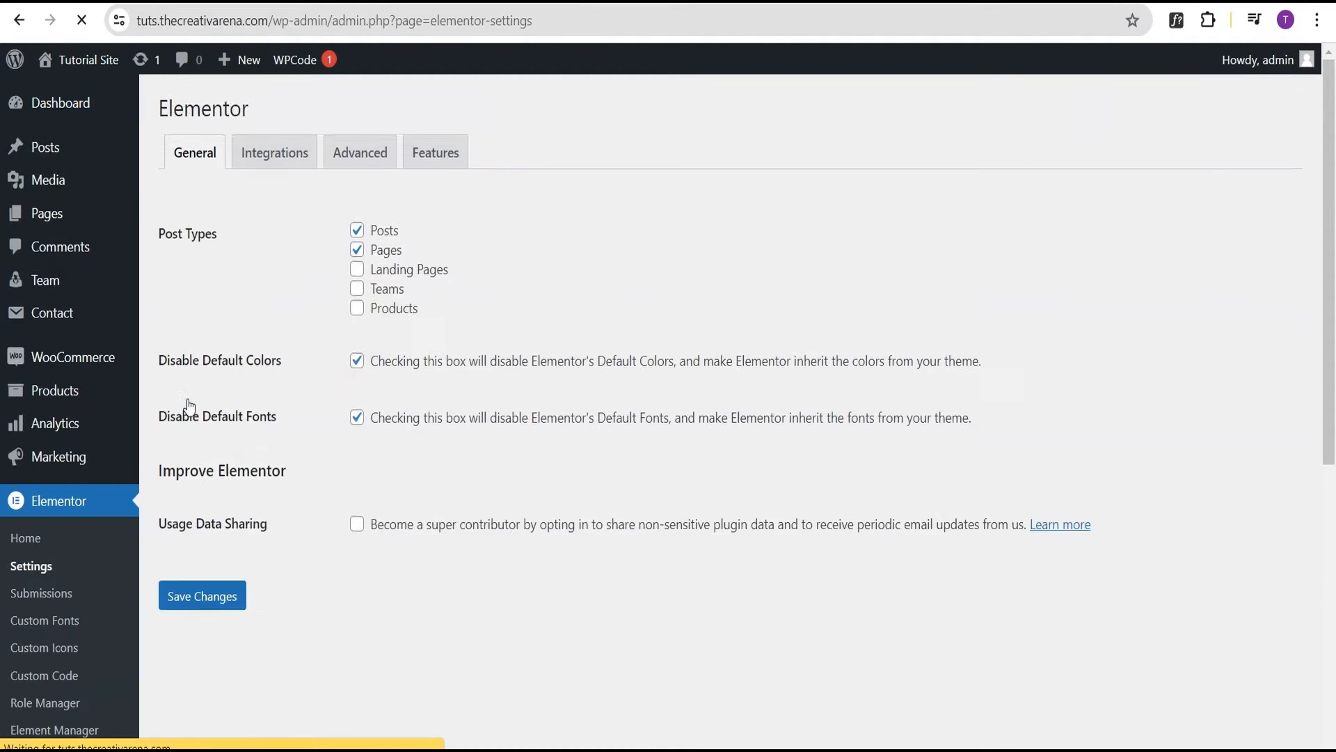
pyautogui.click(441, 173)
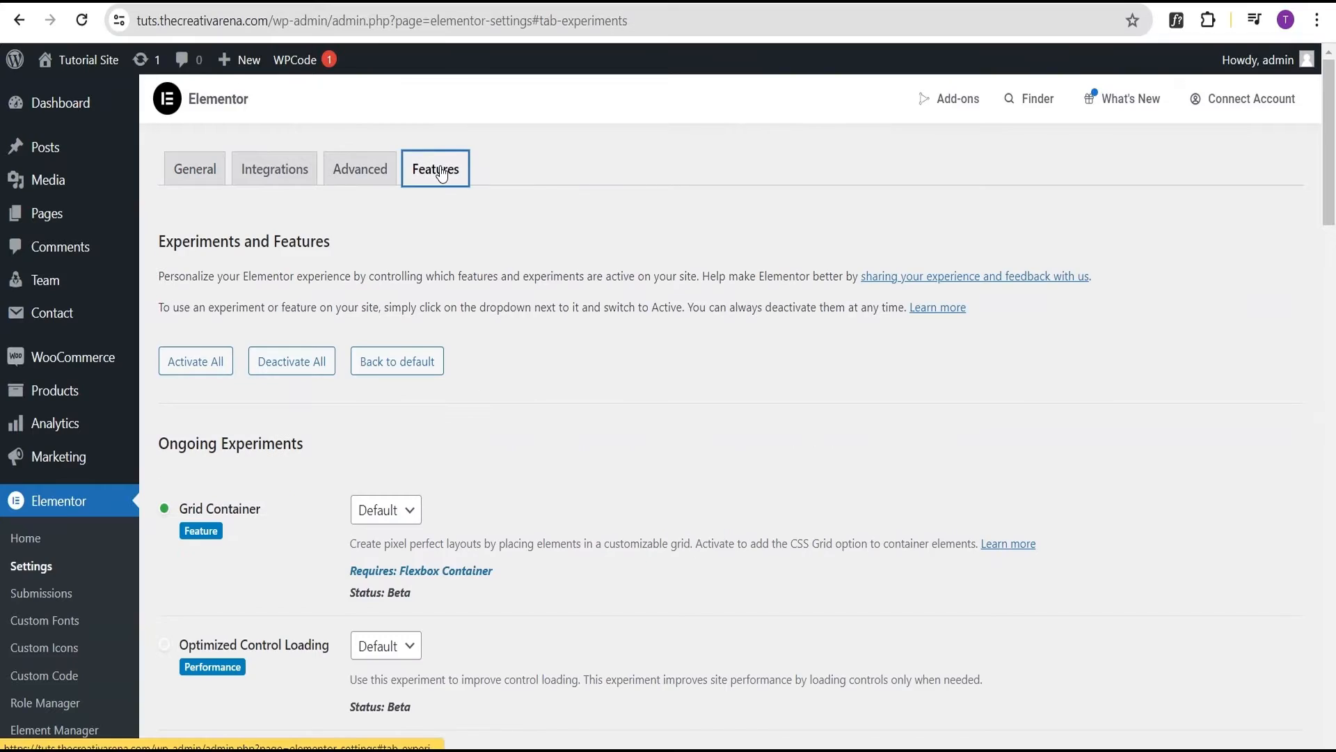
pyautogui.scroll(-5, 281, 422)
pyautogui.scroll(-17, 252, 479)
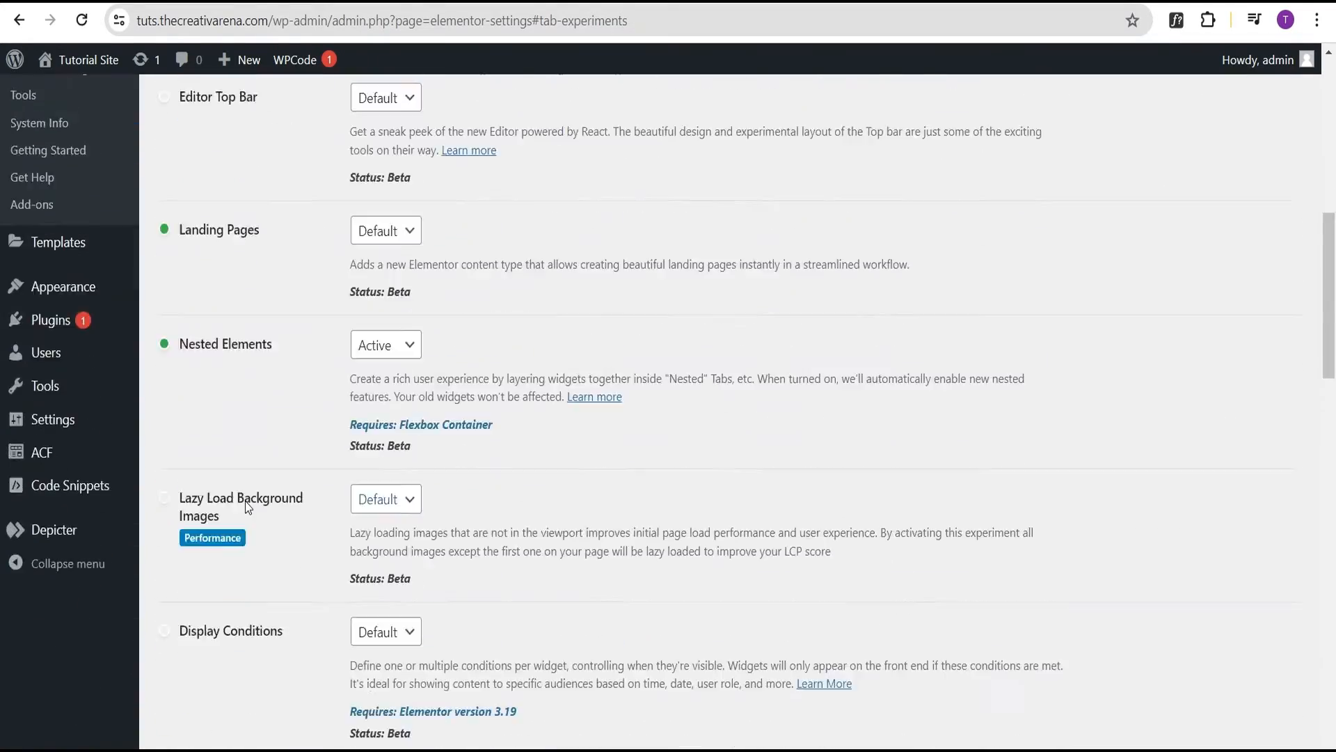
pyautogui.scroll(-2, 244, 520)
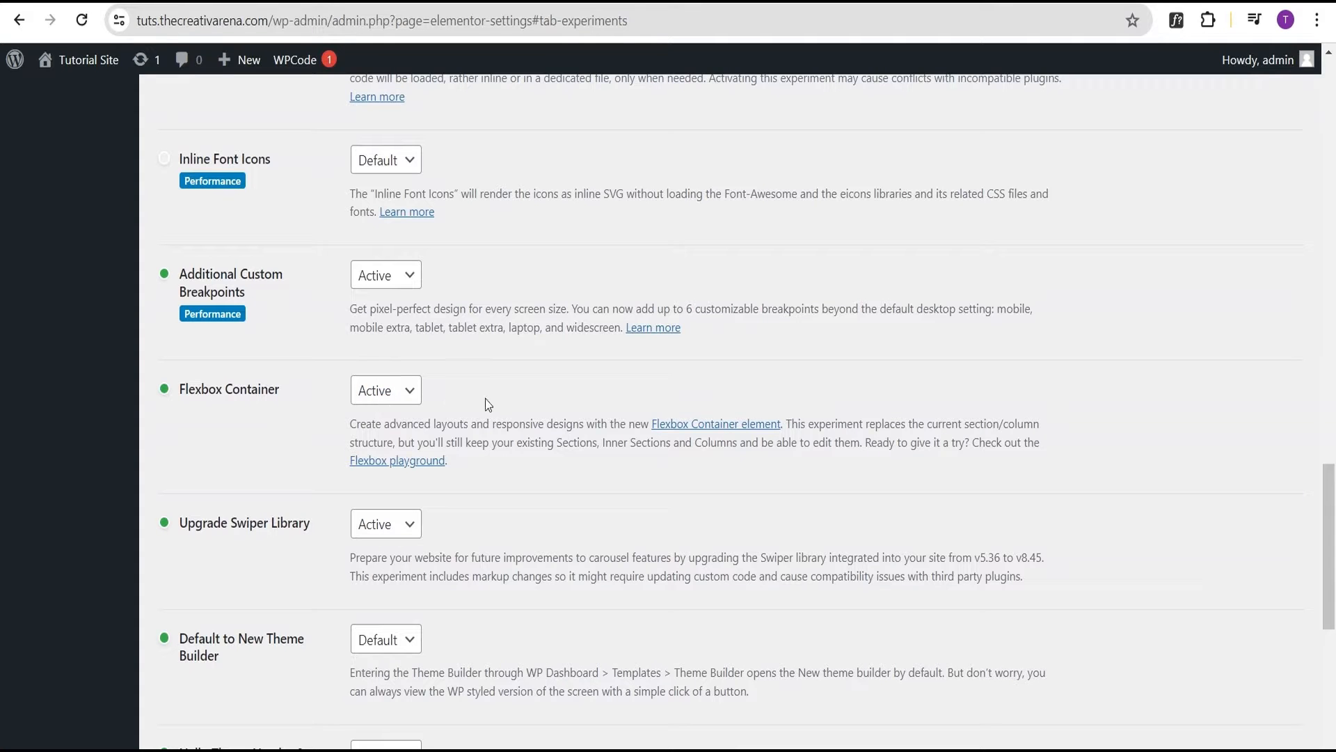
pyautogui.scroll(-7, 486, 398)
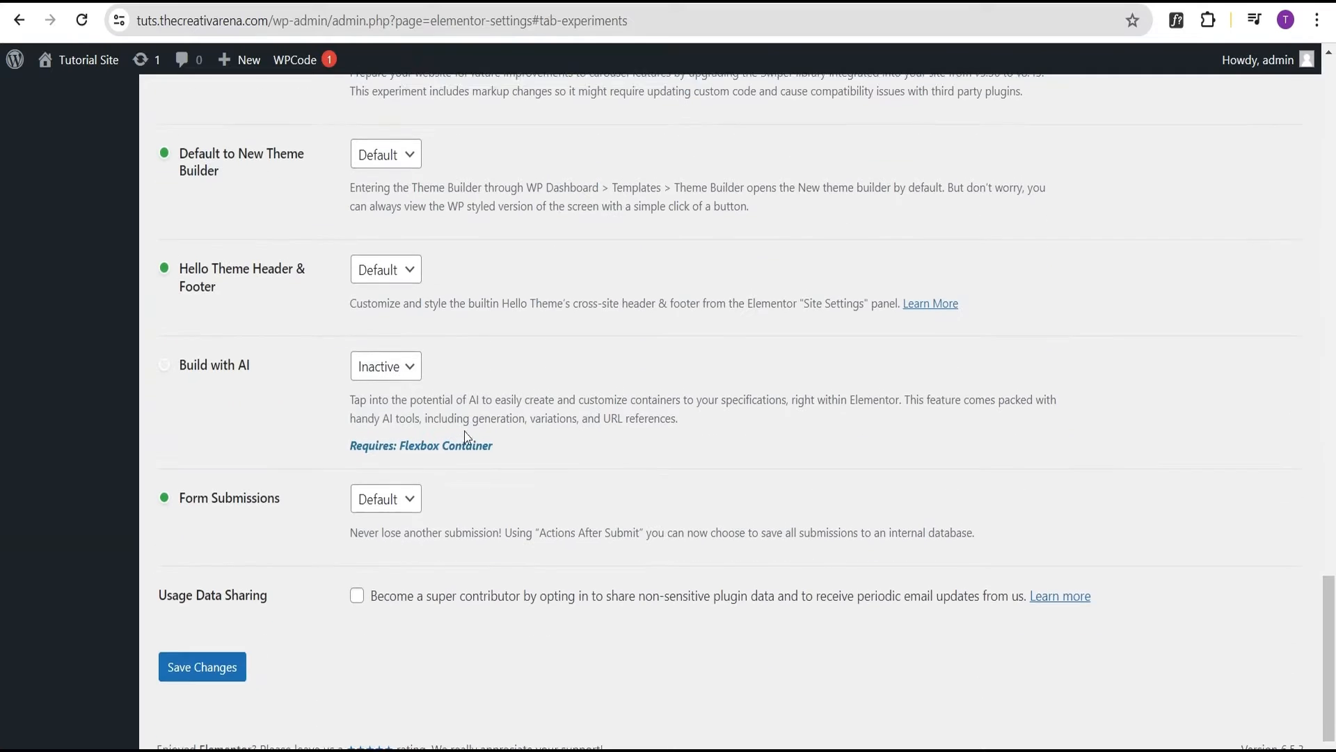
pyautogui.scroll(20, 618, 582)
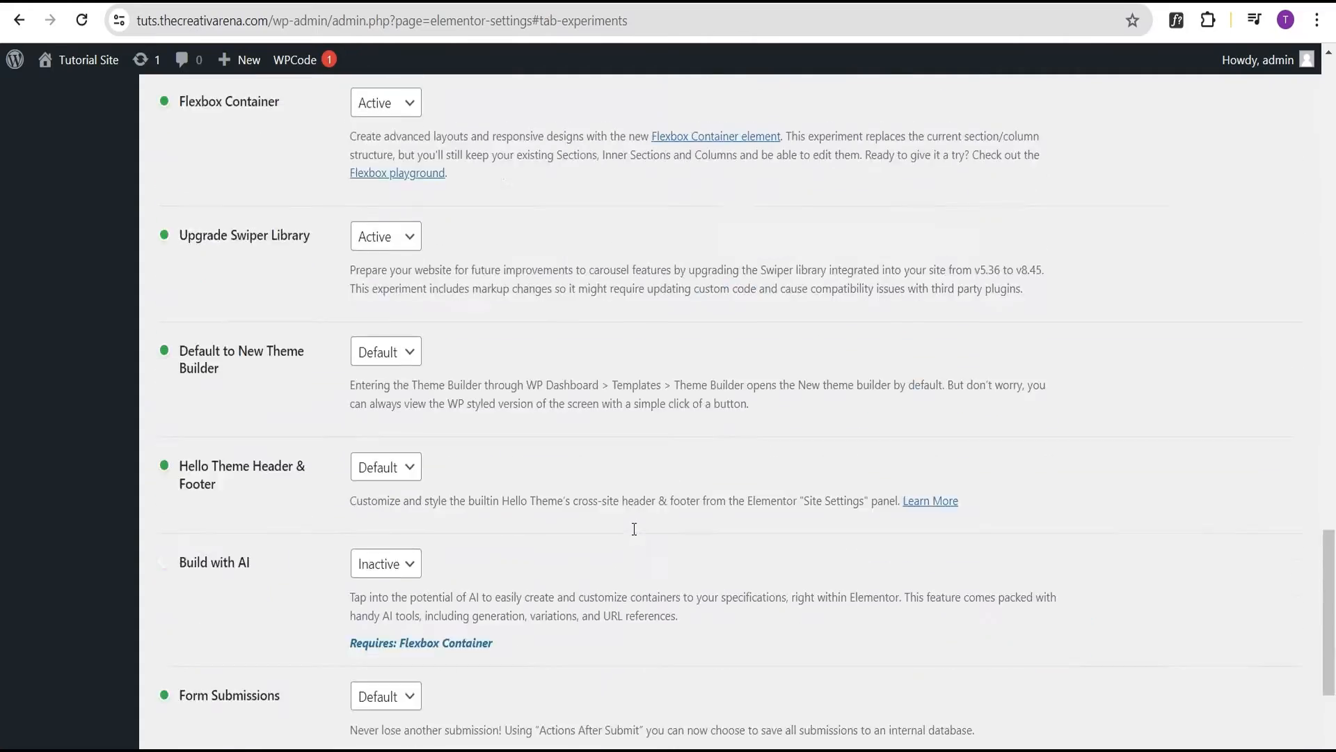
pyautogui.scroll(7, 616, 502)
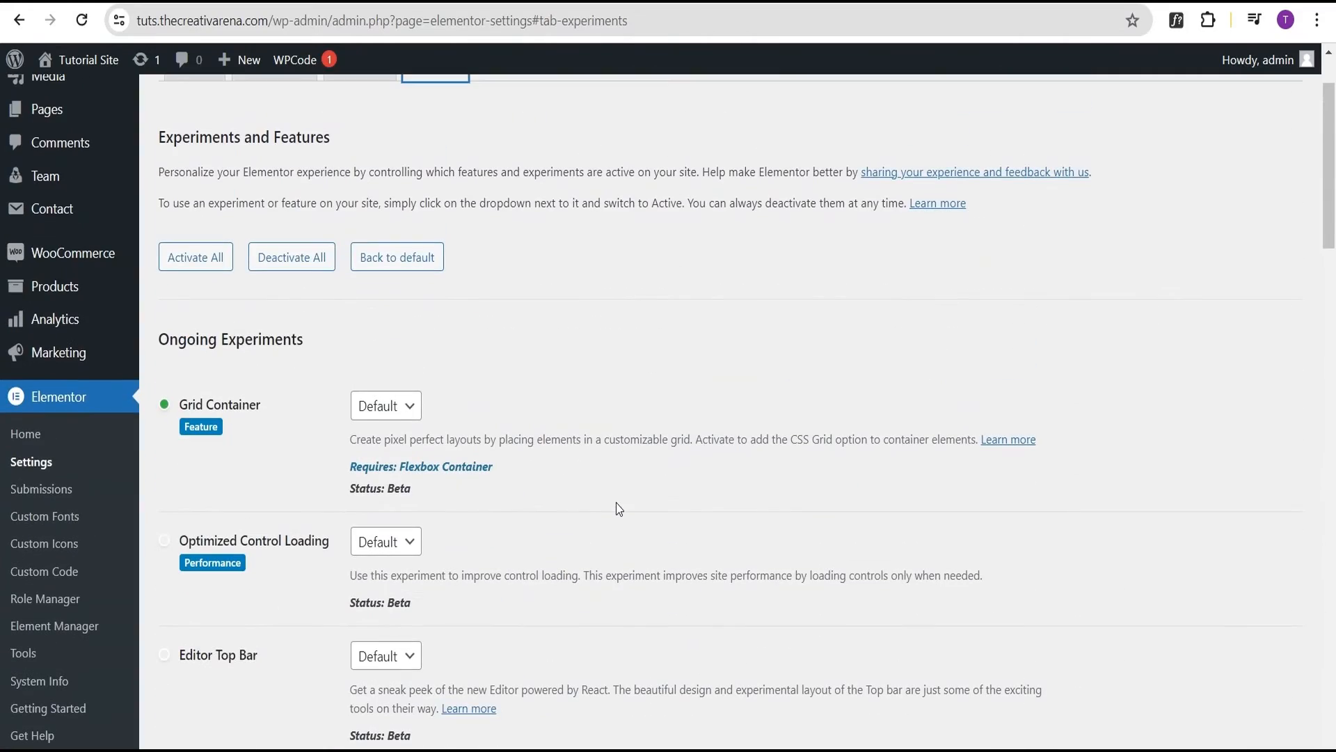
pyautogui.scroll(-4, 616, 502)
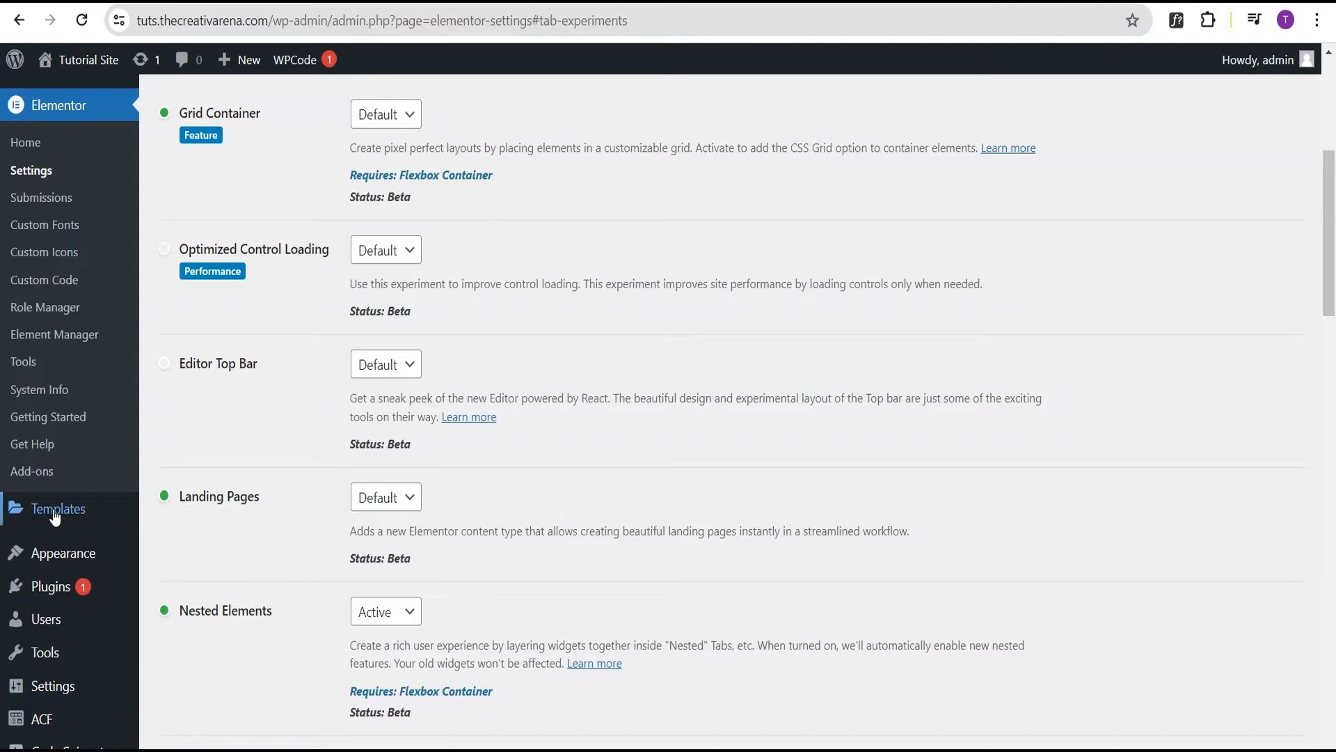
# Go to Templates > Theme Builder and open the page in the Elementor editor
pyautogui.moveTo(55, 515)
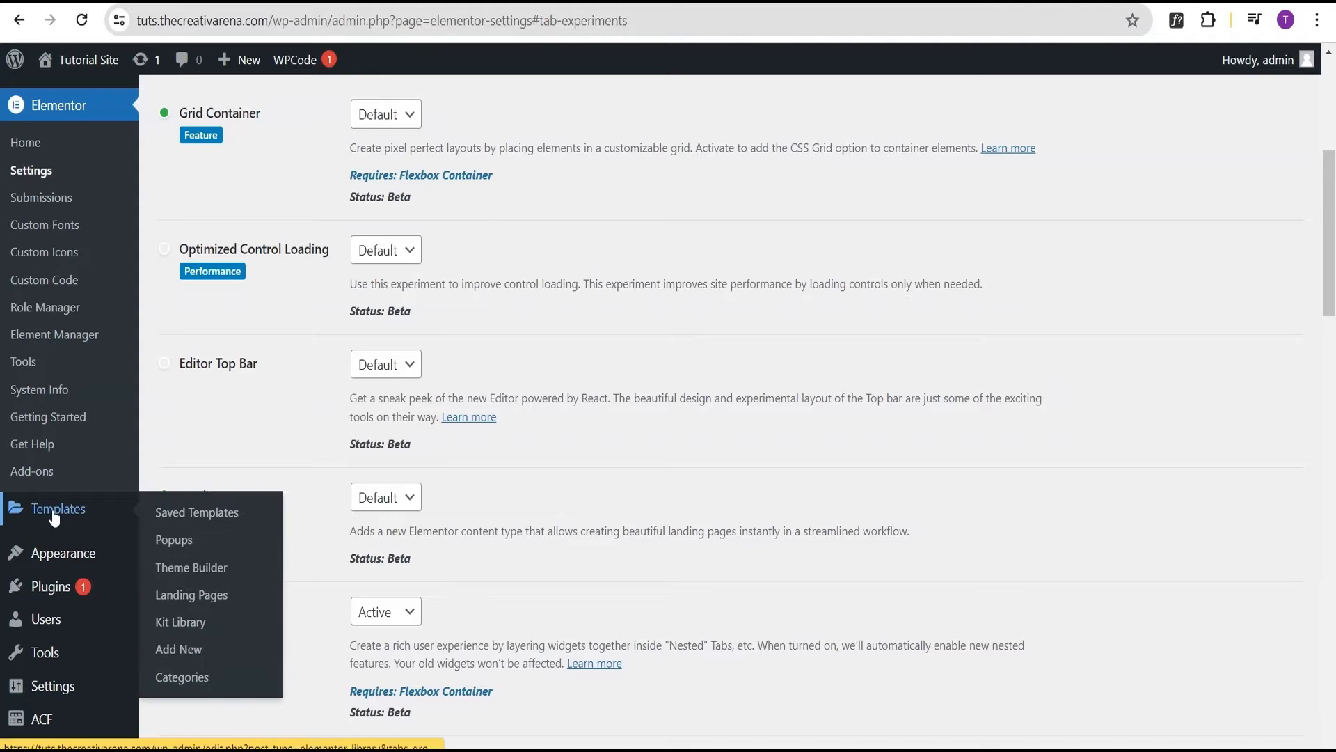
pyautogui.click(195, 569)
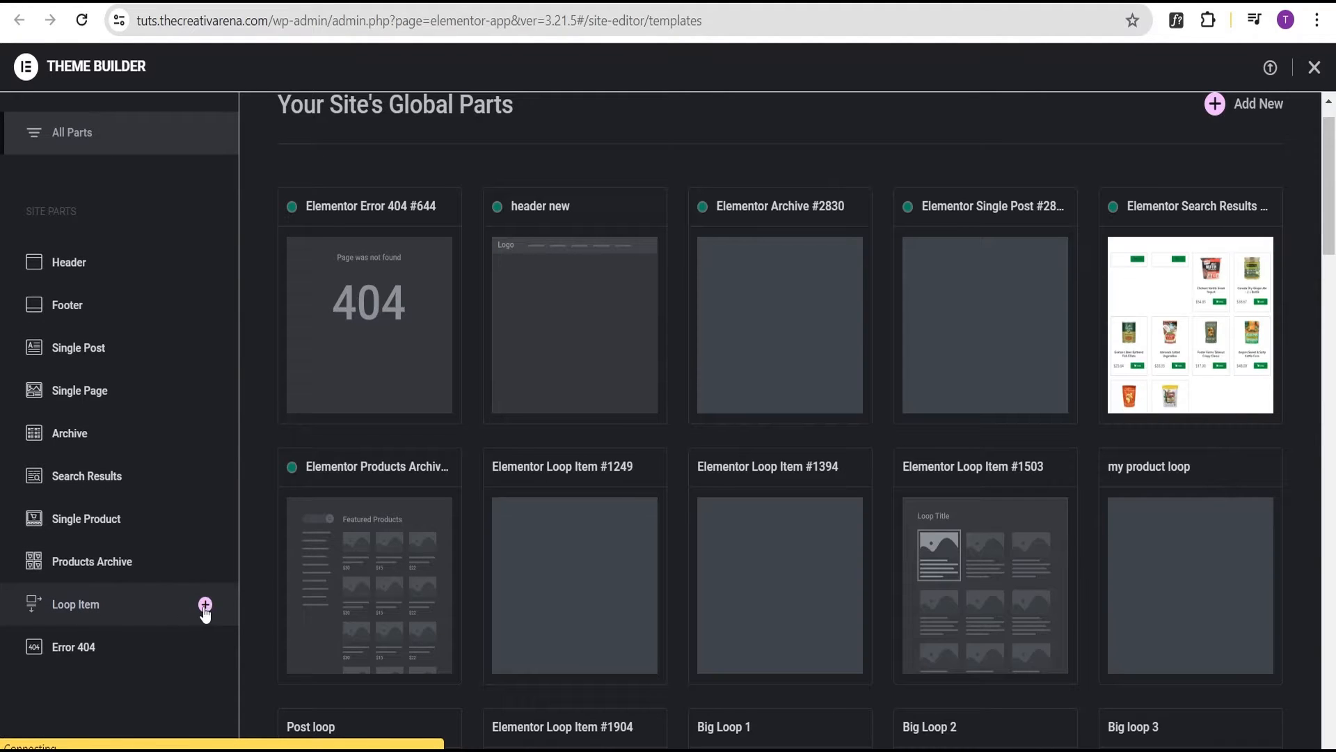
pyautogui.click(205, 604)
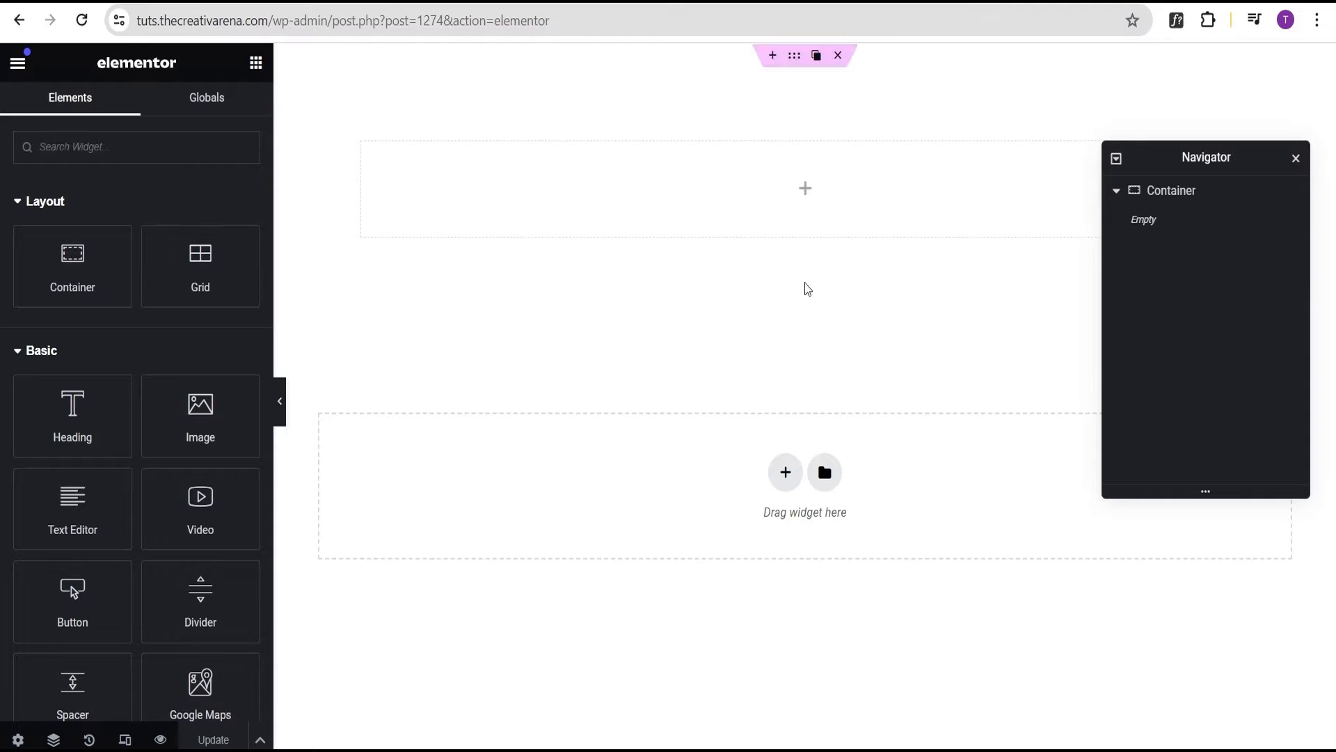
# Drop a Loop Grid widget into the top container, create a new loop item template, and save
pyautogui.click(184, 151)
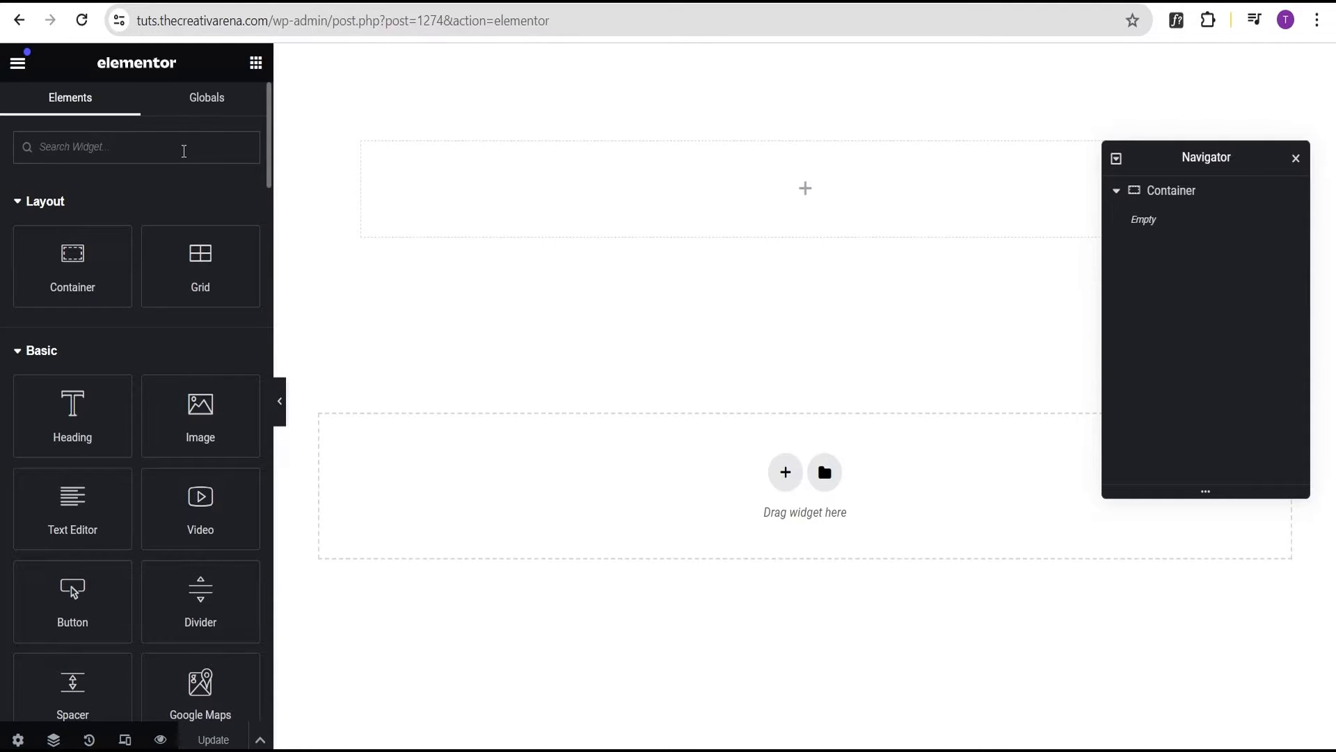
pyautogui.write('loop')
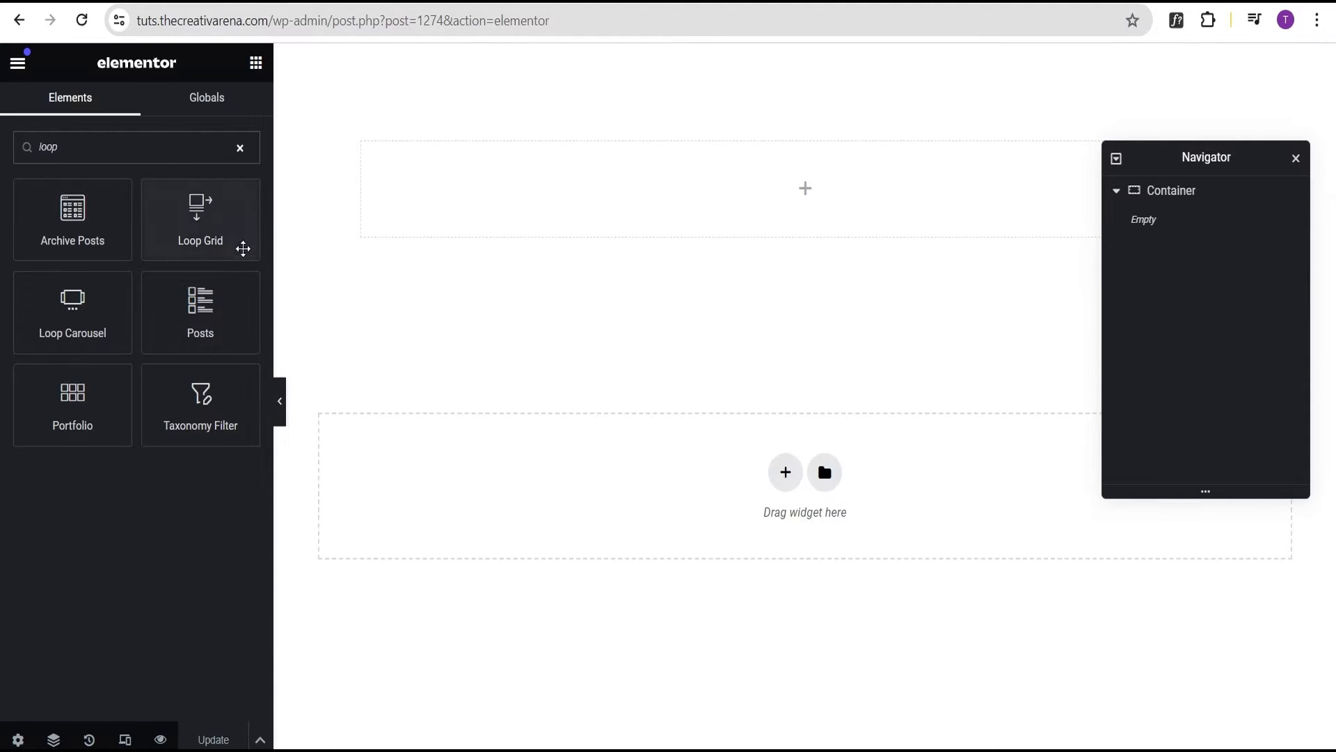
pyautogui.moveTo(202, 216); pyautogui.dragTo(721, 178)
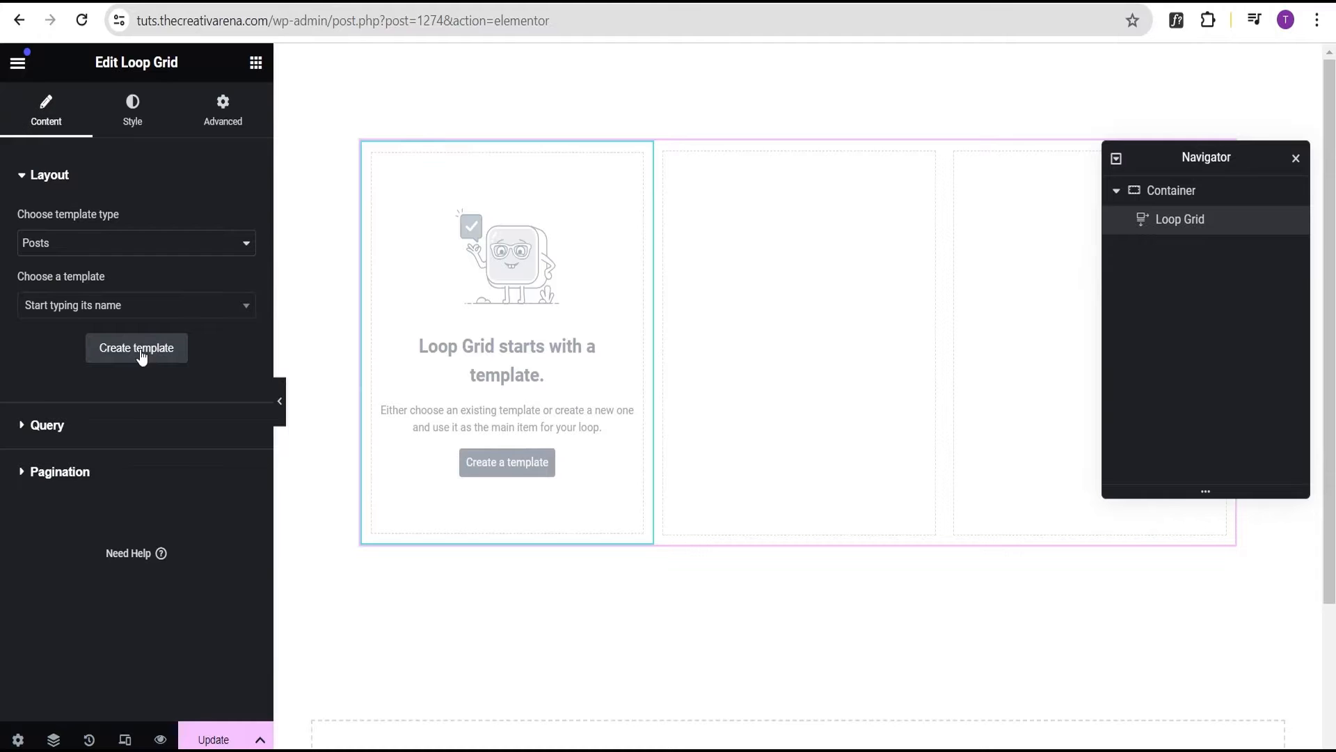
pyautogui.click(508, 471)
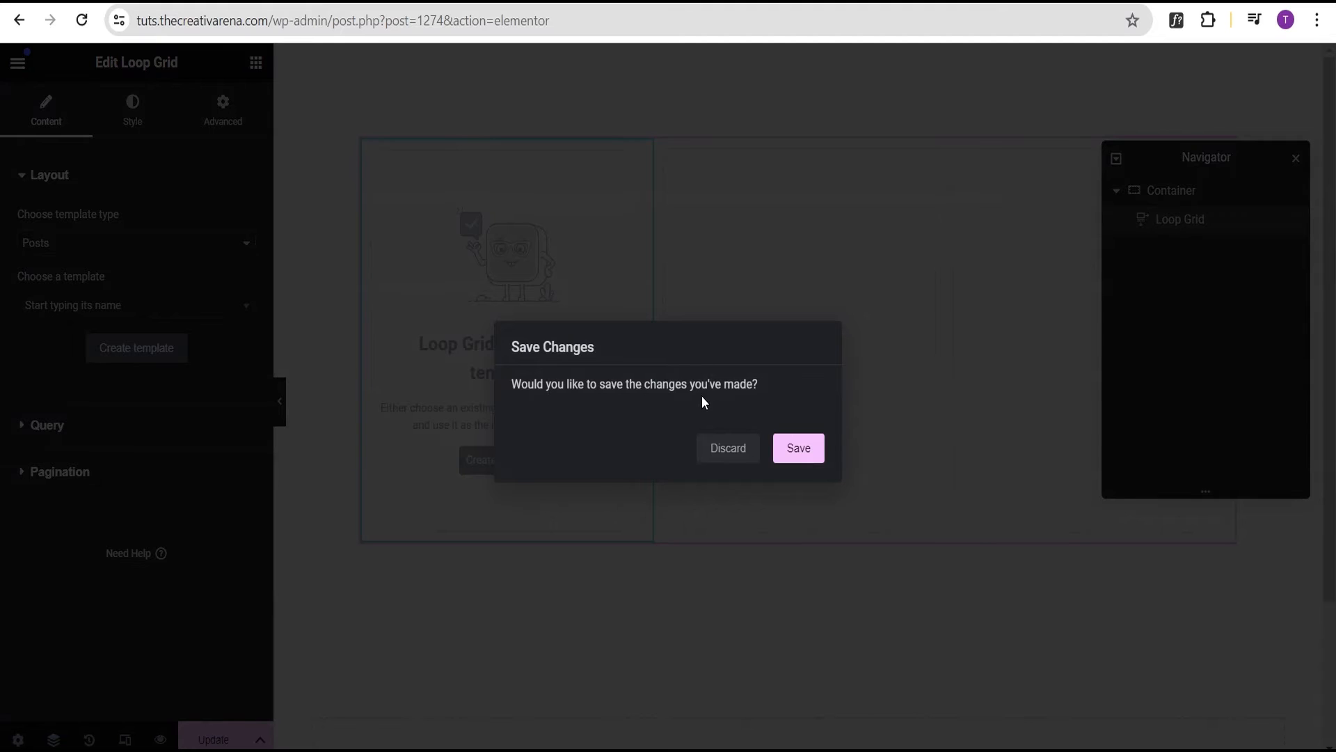
pyautogui.click(800, 453)
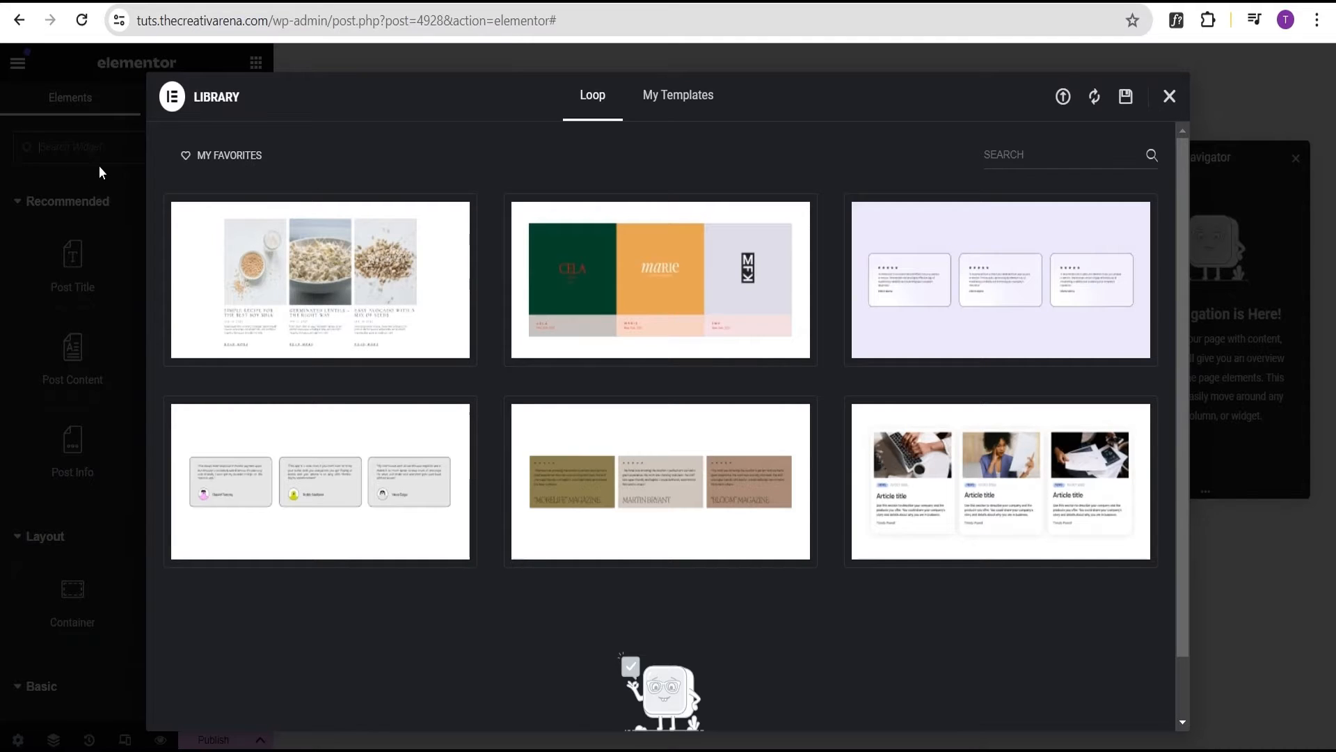
# Close the Loop template library and bring up the loop item's settings panel
pyautogui.click(1170, 97)
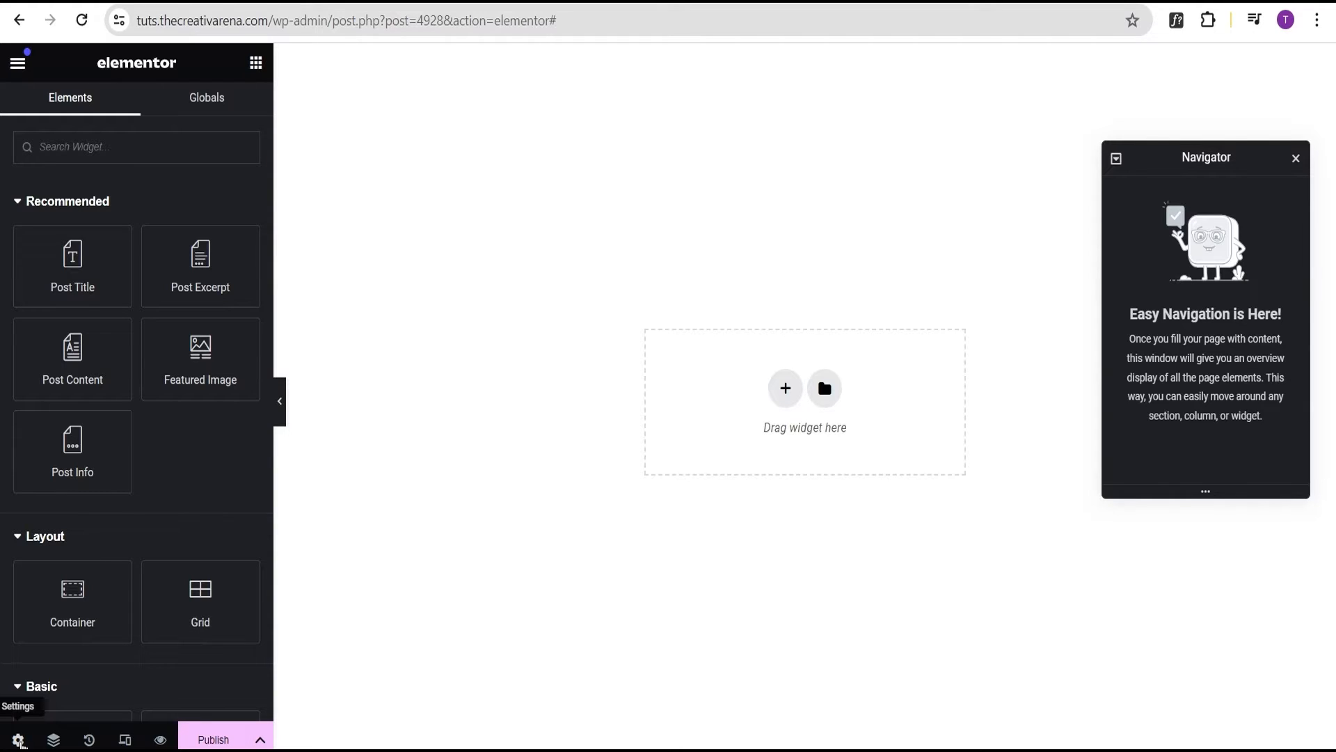
pyautogui.click(18, 740)
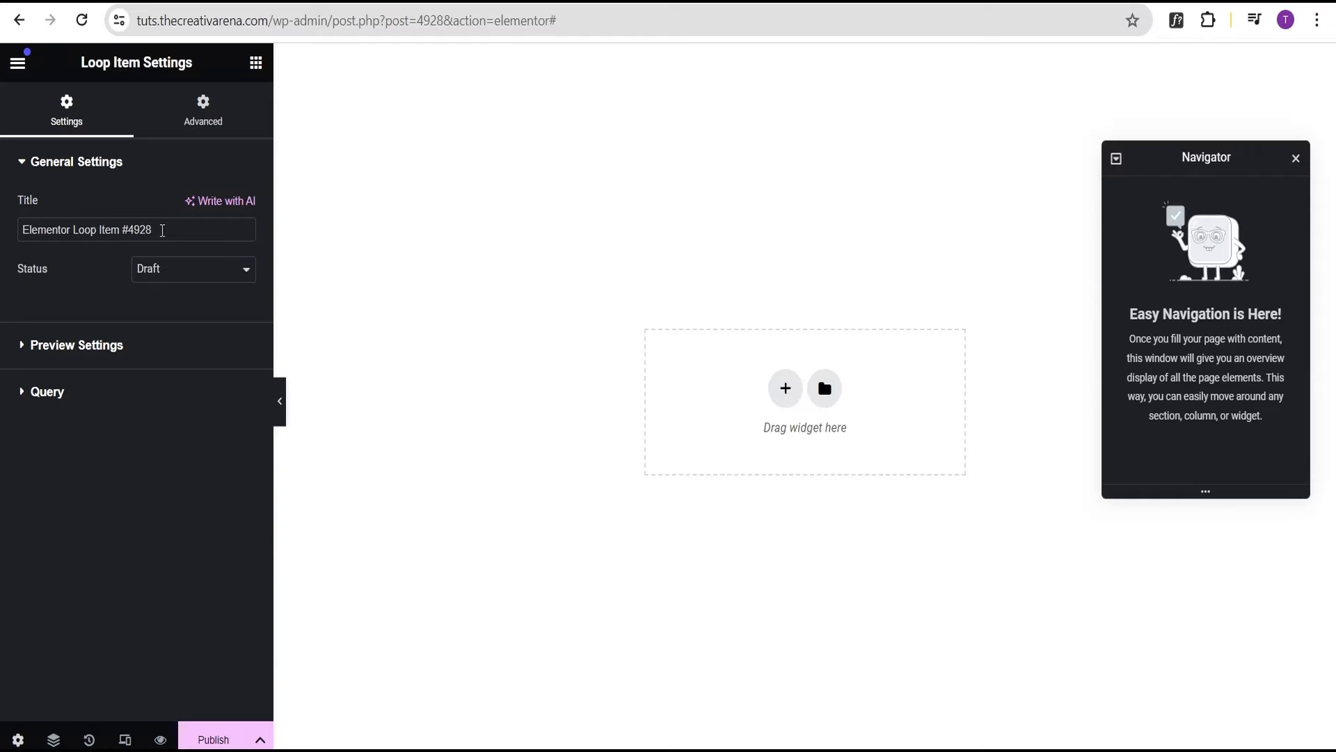
# Retitle the loop item template 'First Post Loop Item' and expand its Preview Settings
pyautogui.click(168, 227)
pyautogui.moveTo(75, 230); pyautogui.dragTo(2, 238)
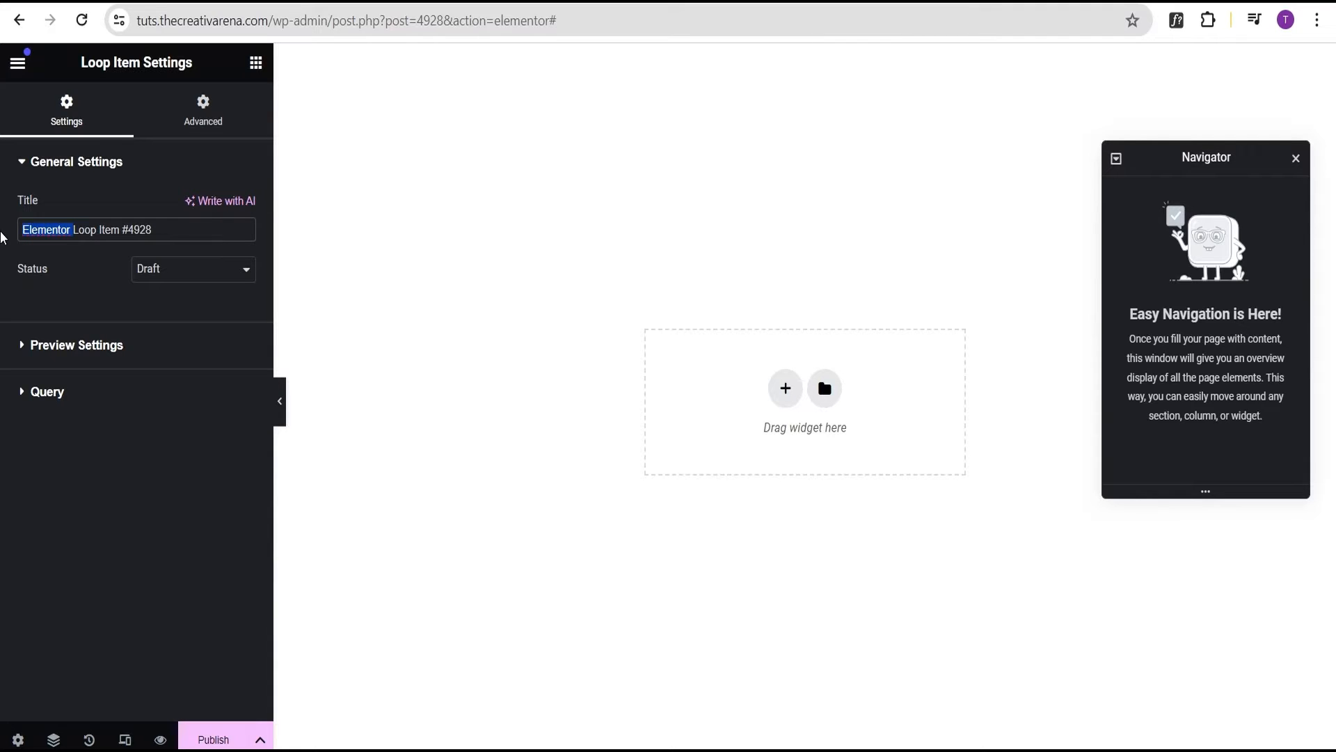
pyautogui.write('Fiest')
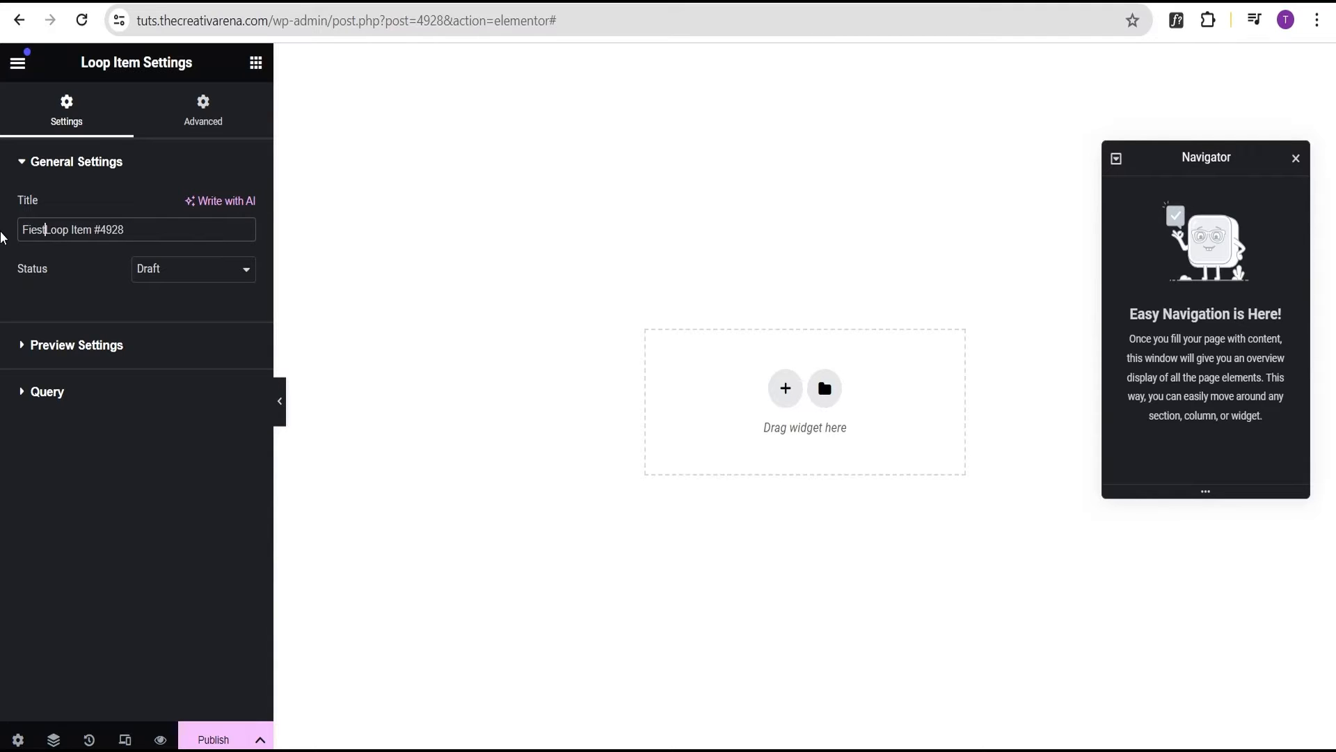
pyautogui.press('BackSpace')
pyautogui.press('BackSpace')
pyautogui.press('BackSpace')
pyautogui.write('rst Post')
pyautogui.moveTo(116, 229); pyautogui.dragTo(179, 235)
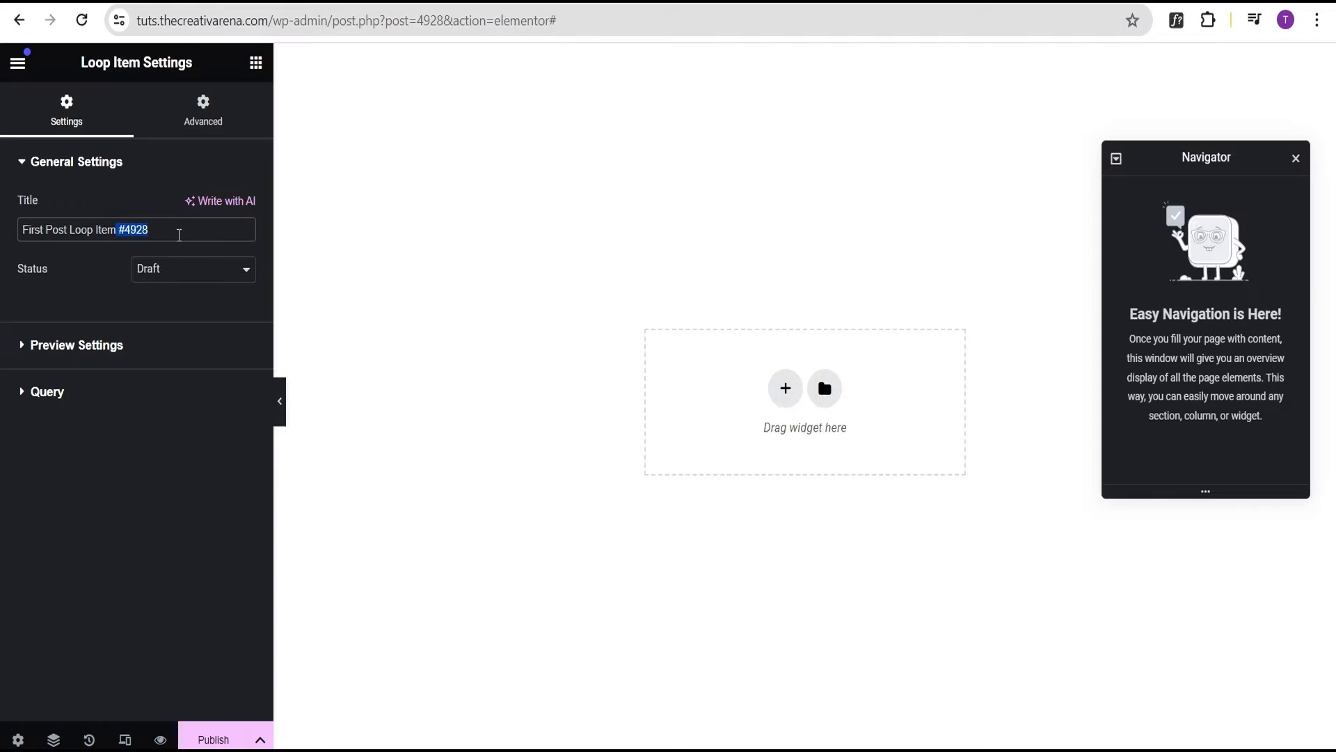
pyautogui.press('BackSpace')
pyautogui.click(72, 350)
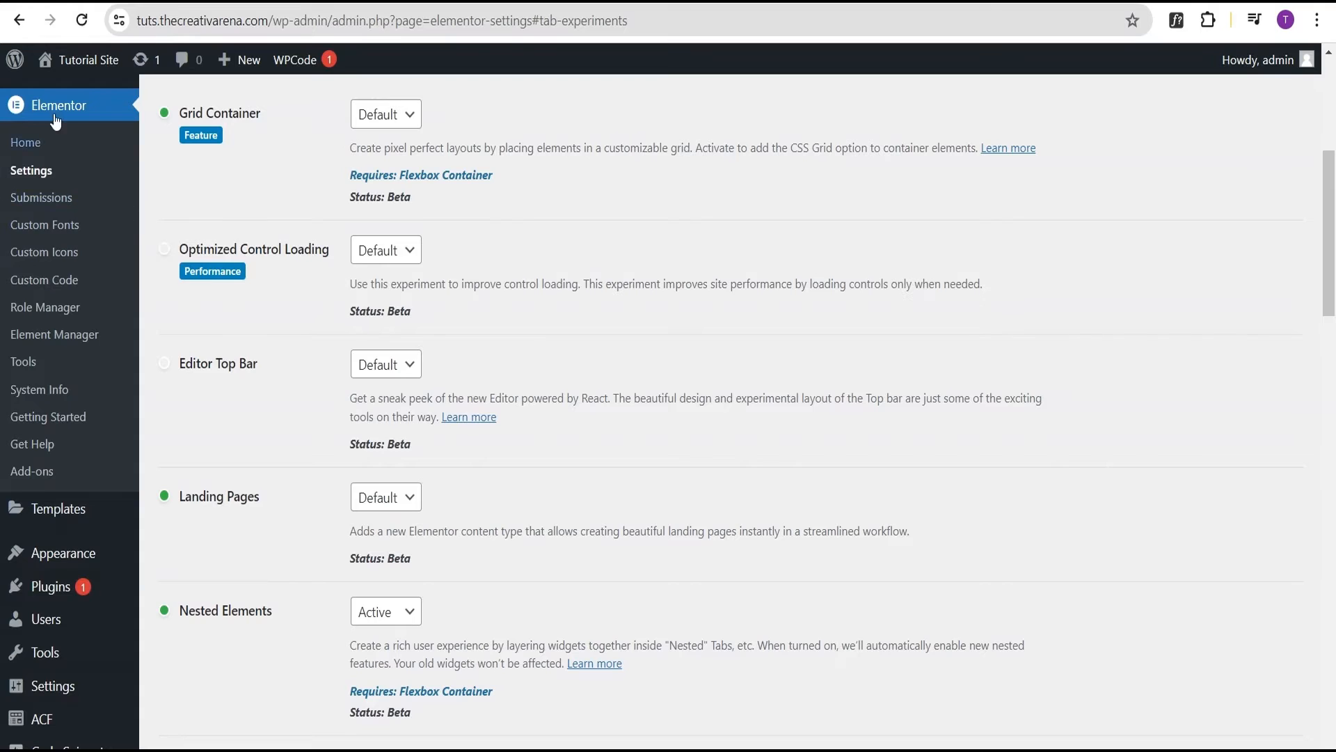
# Review the 14 posts in WordPress admin's All Posts list
pyautogui.scroll(5, 52, 132)
pyautogui.moveTo(44, 148)
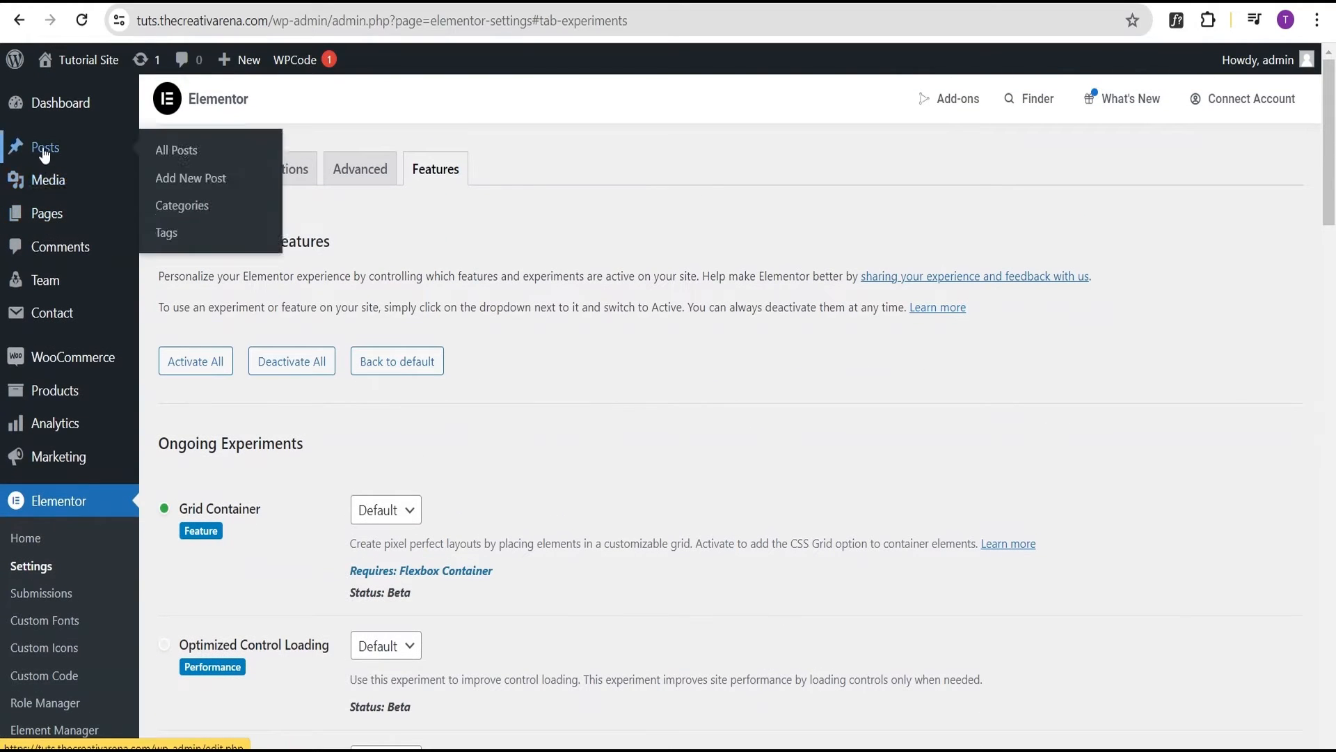
pyautogui.click(182, 155)
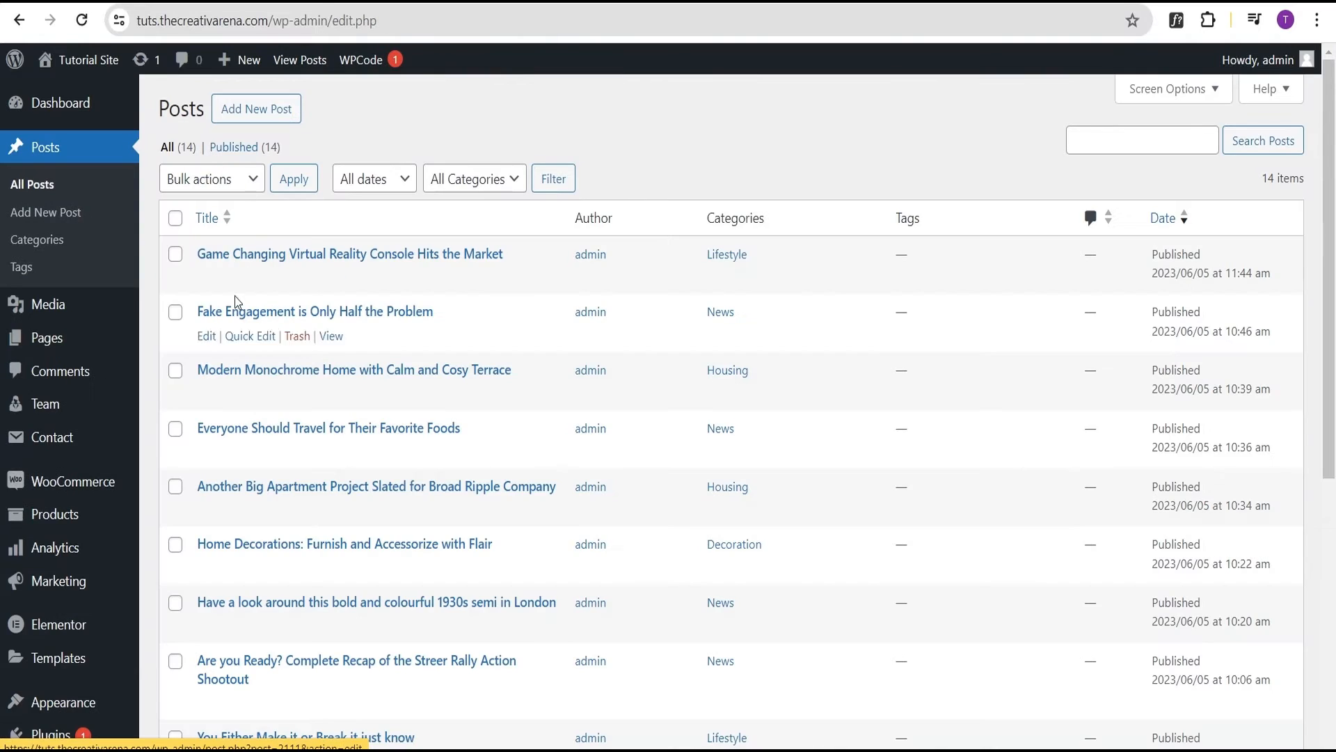
pyautogui.scroll(-6, 257, 292)
pyautogui.scroll(3, 270, 261)
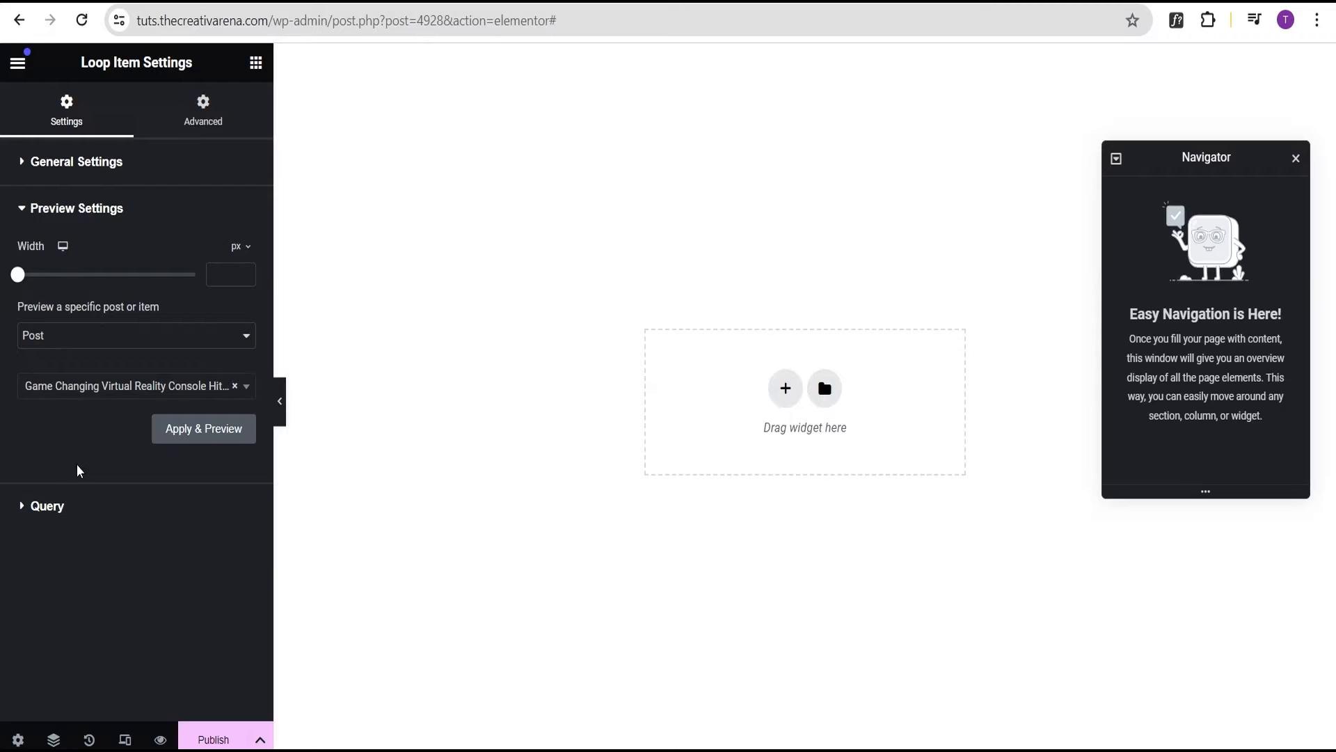
# Keep Posts as the loop item's query Source Type and apply it
pyautogui.click(54, 508)
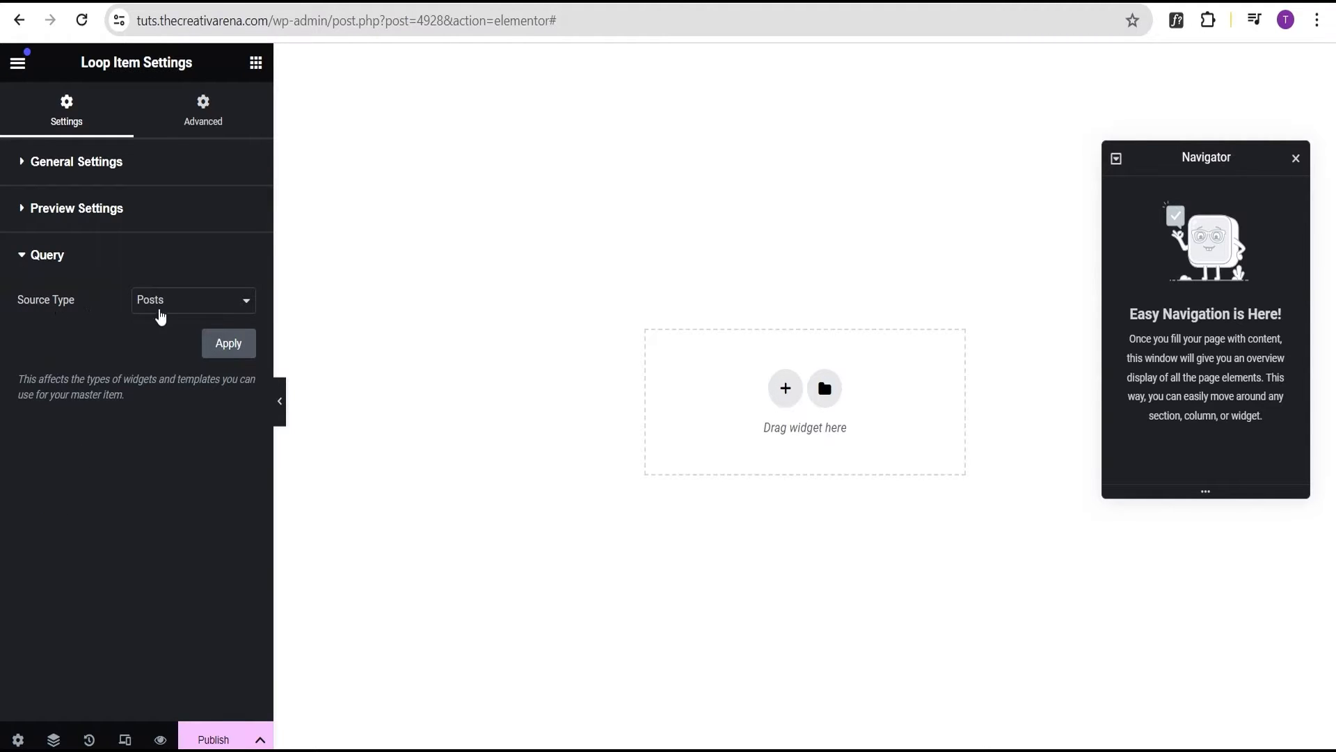
pyautogui.click(160, 304)
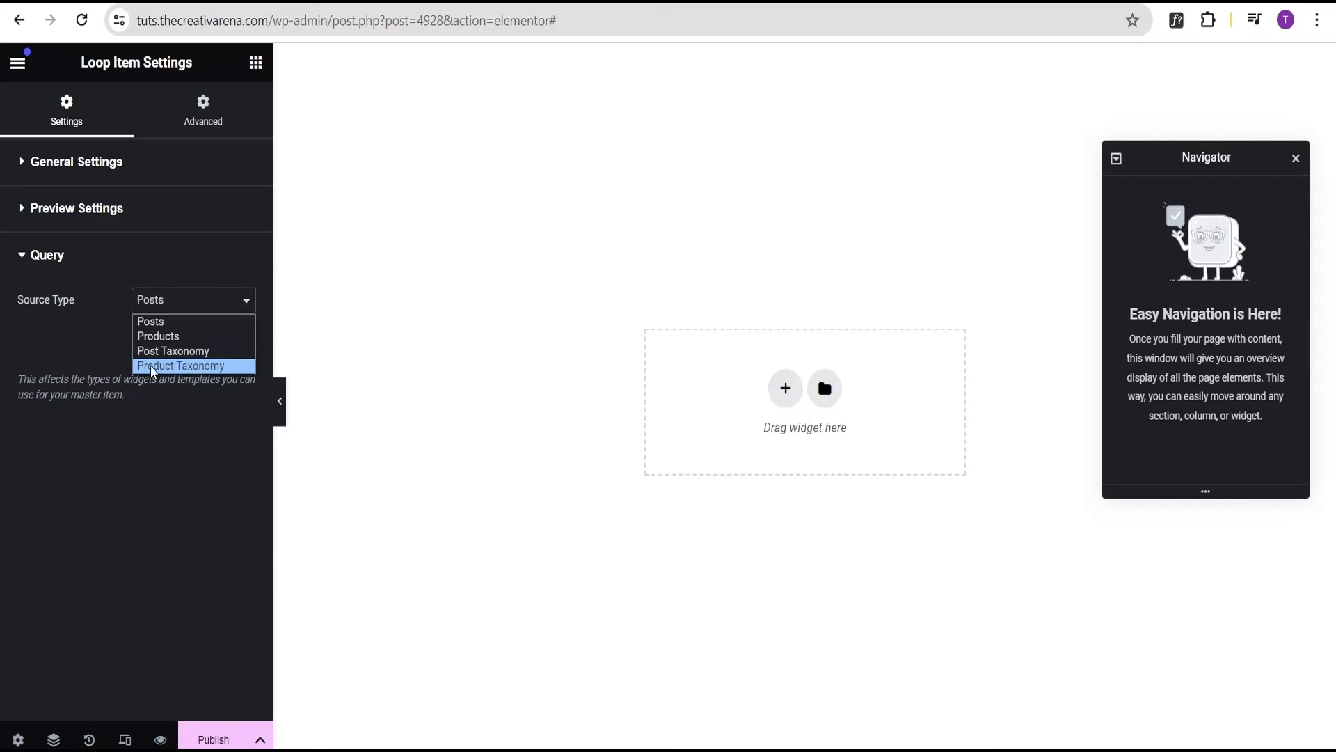
pyautogui.click(90, 346)
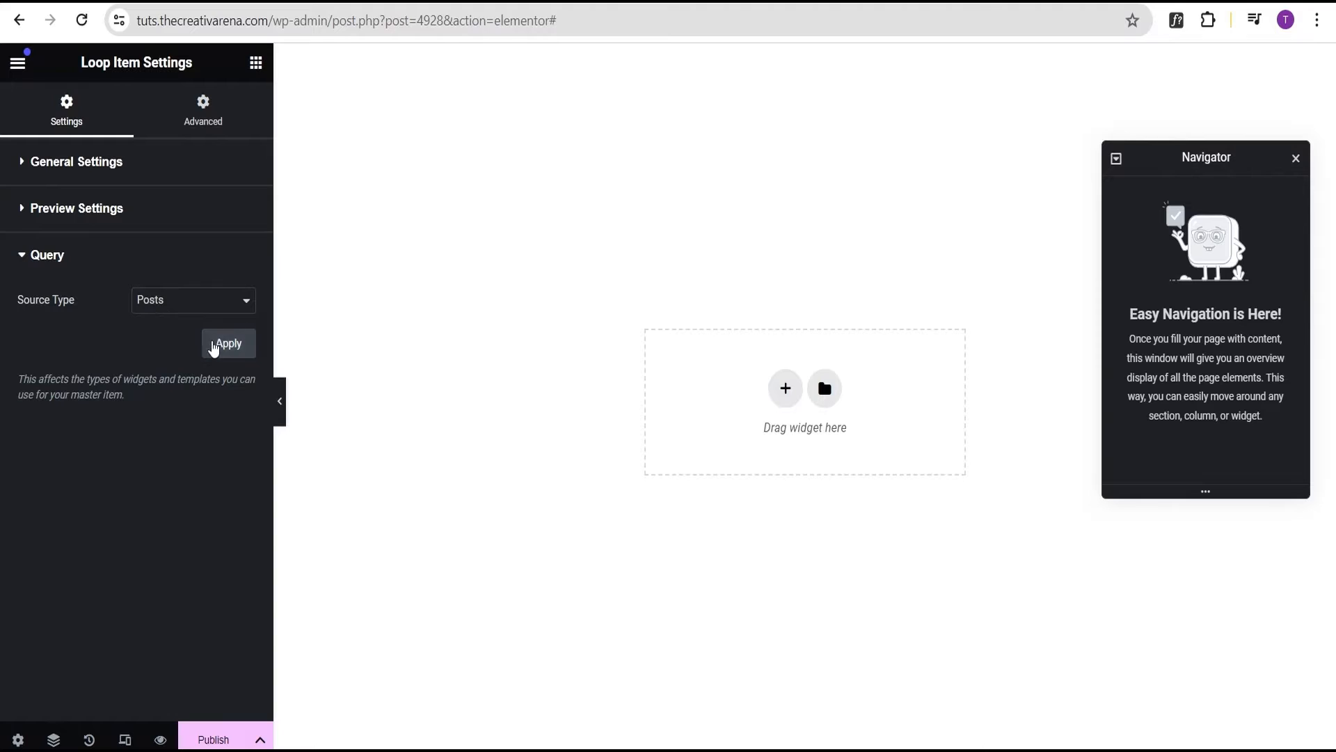
pyautogui.click(215, 347)
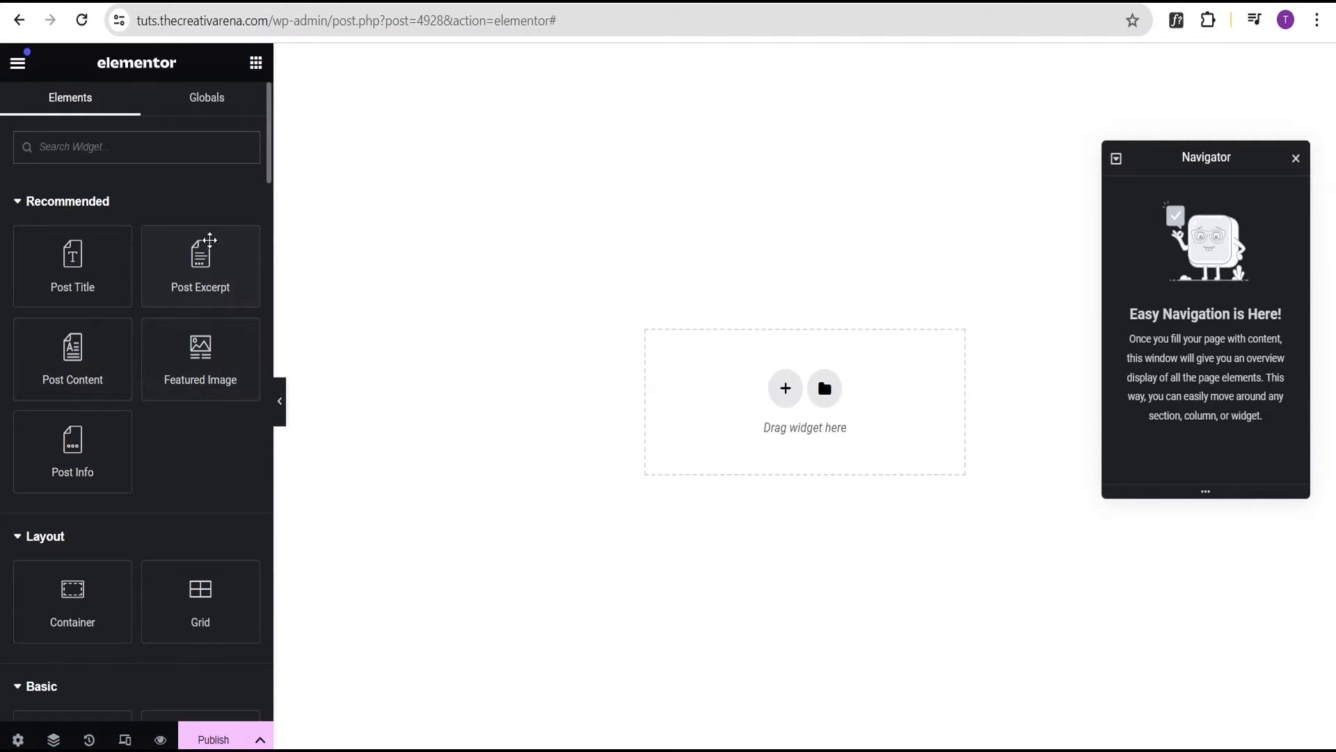
# Place a Featured Image widget in the loop item's container, then delete it
pyautogui.scroll(-2, 210, 240)
pyautogui.scroll(2, 183, 344)
pyautogui.scroll(-1, 173, 462)
pyautogui.scroll(1, 186, 387)
pyautogui.scroll(-1, 185, 417)
pyautogui.scroll(1, 184, 394)
pyautogui.moveTo(184, 395); pyautogui.dragTo(774, 411)
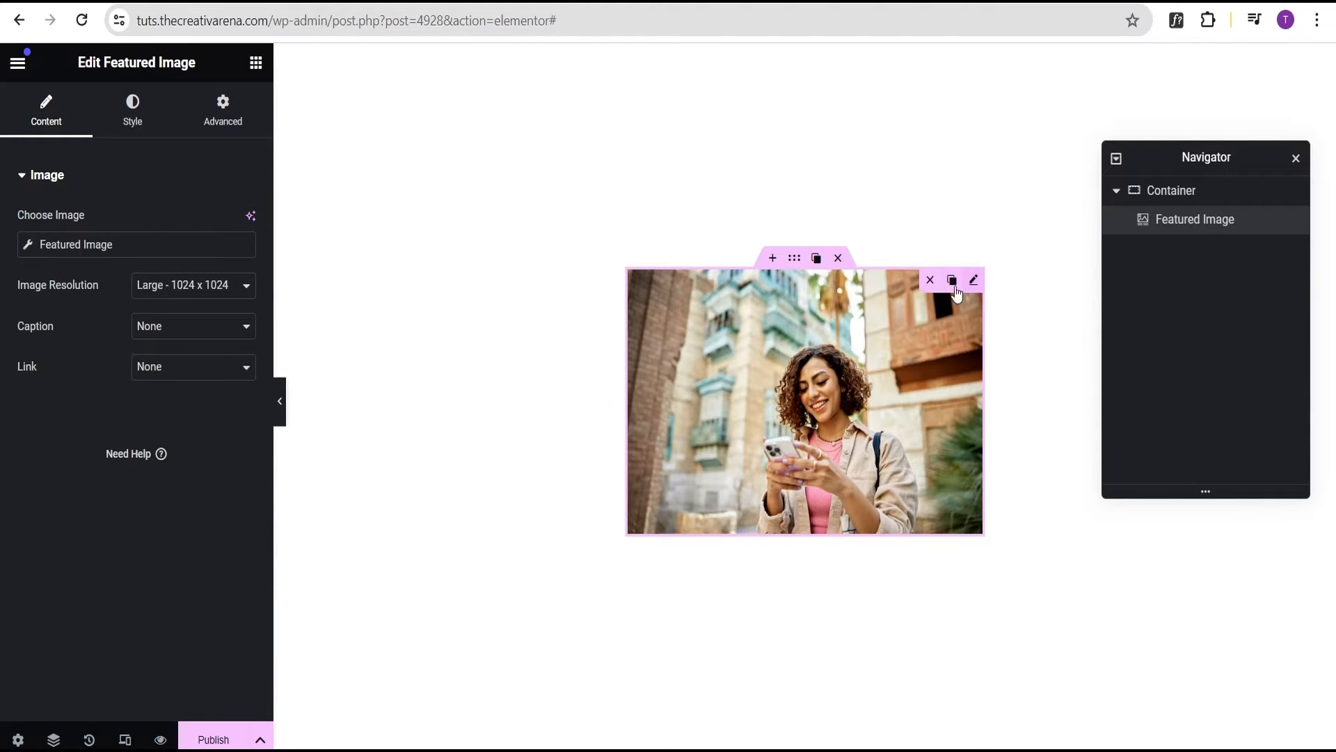
pyautogui.press('Delete')
pyautogui.scroll(-5, 140, 271)
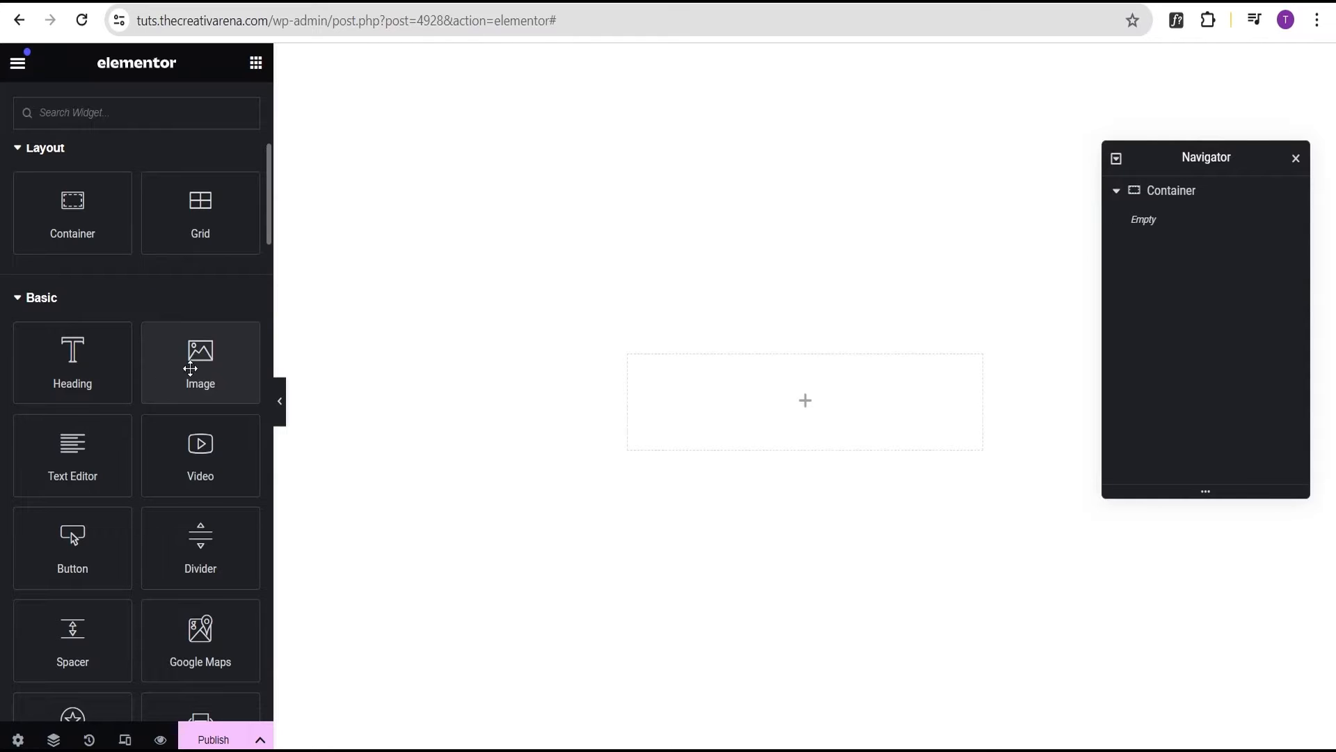
# Add an Image widget whose source is the dynamic Featured Image tag
pyautogui.moveTo(206, 360); pyautogui.dragTo(778, 403)
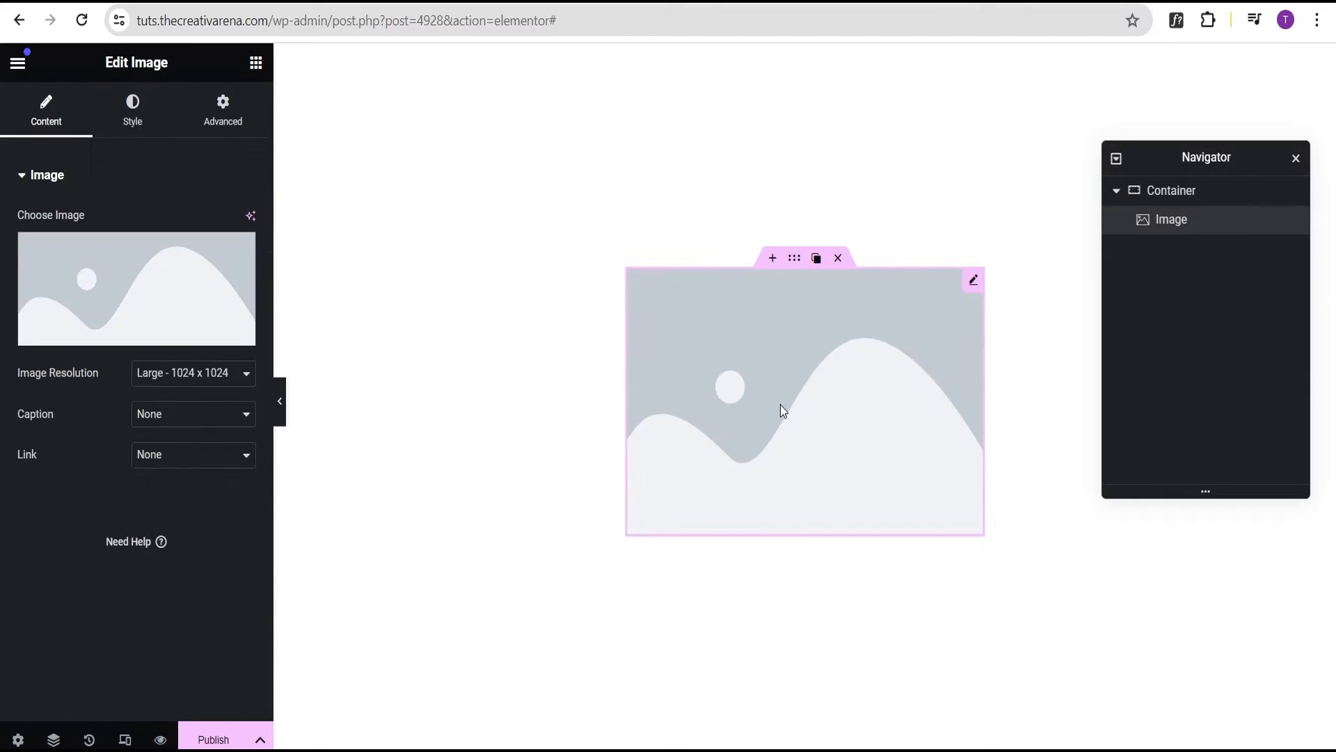
pyautogui.moveTo(192, 316)
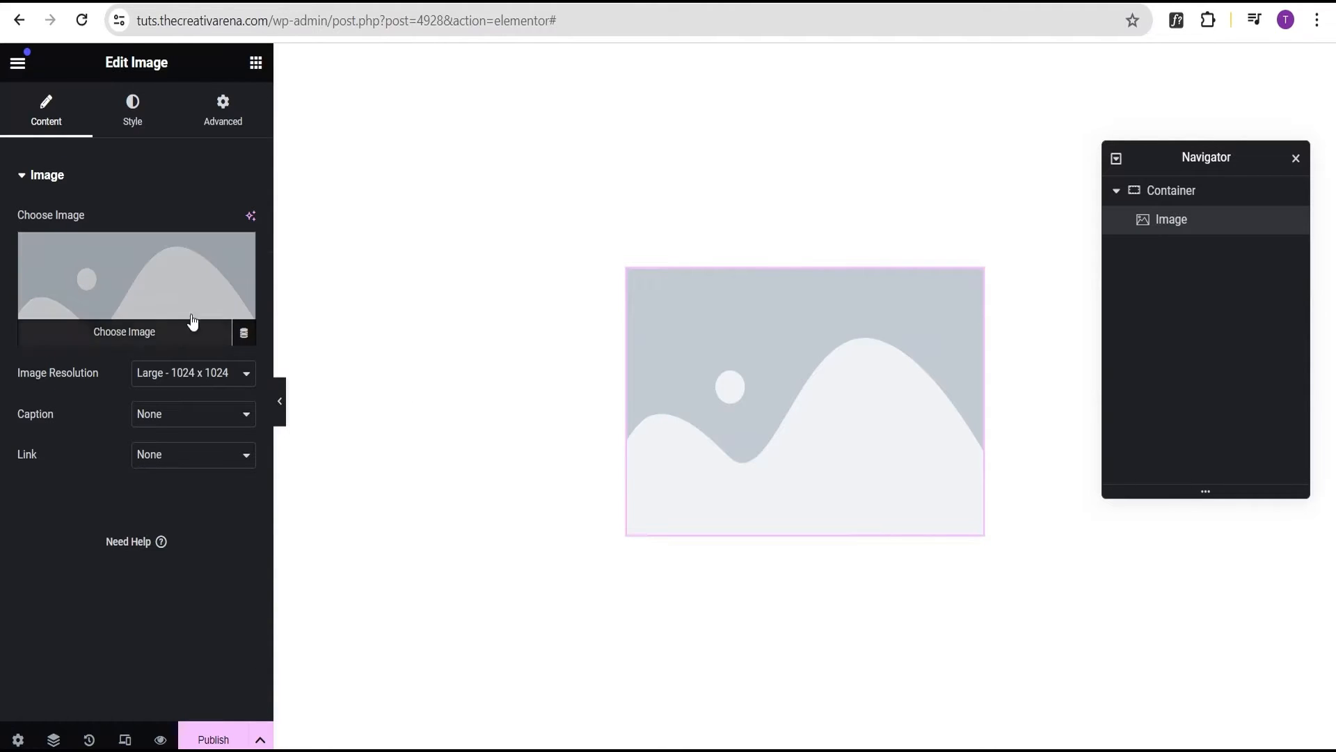
pyautogui.click(245, 335)
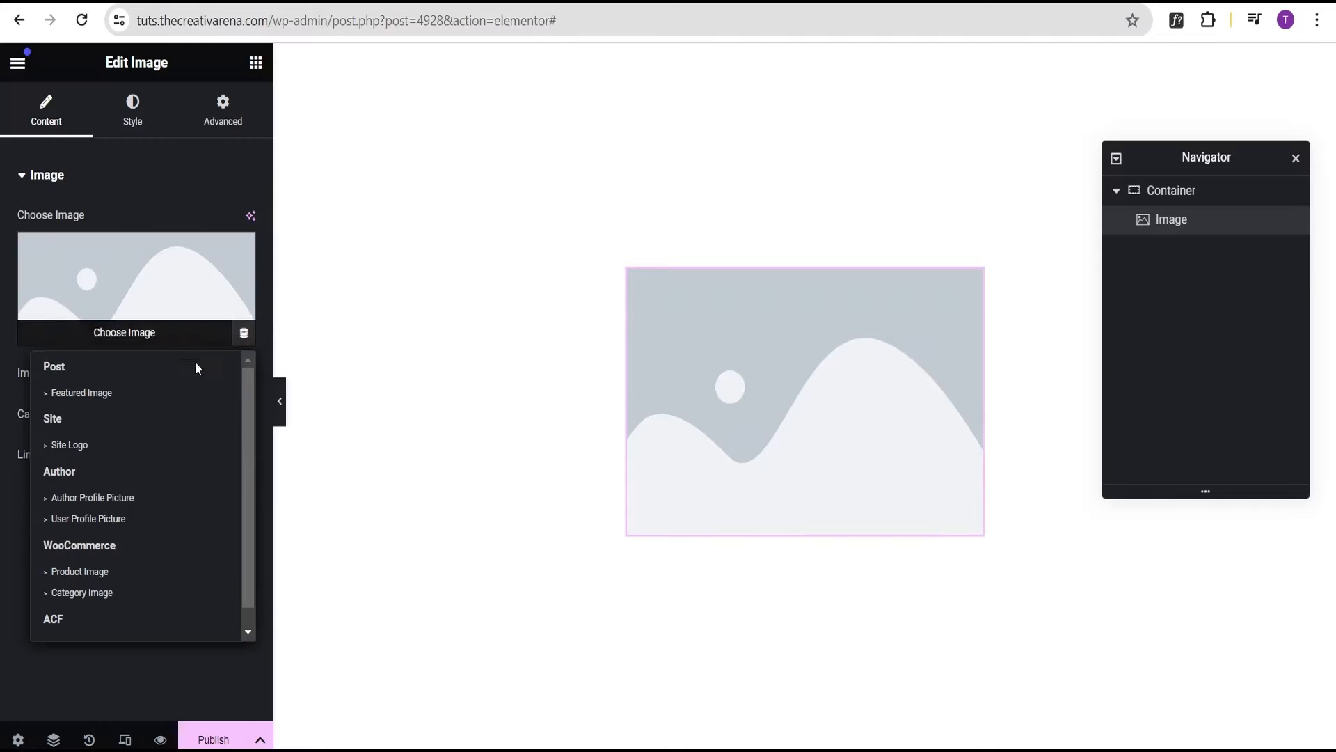
pyautogui.click(94, 396)
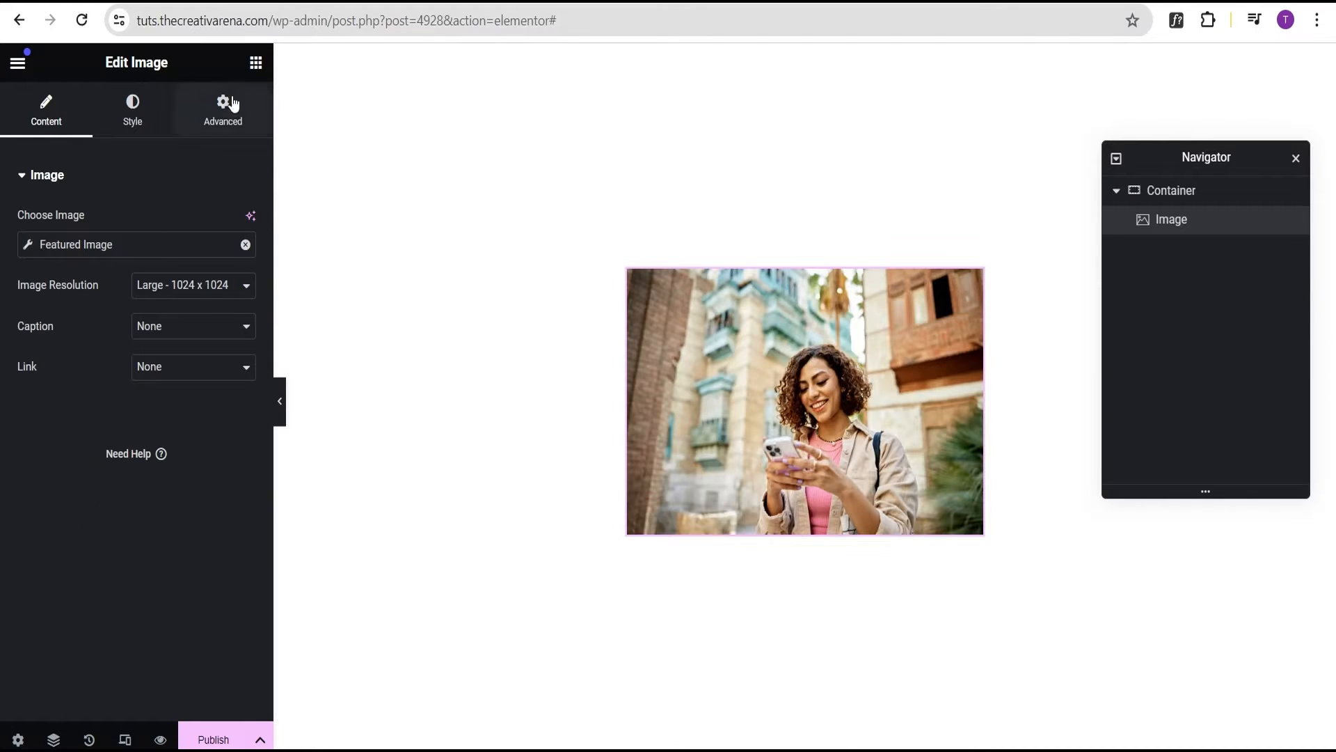
pyautogui.click(256, 63)
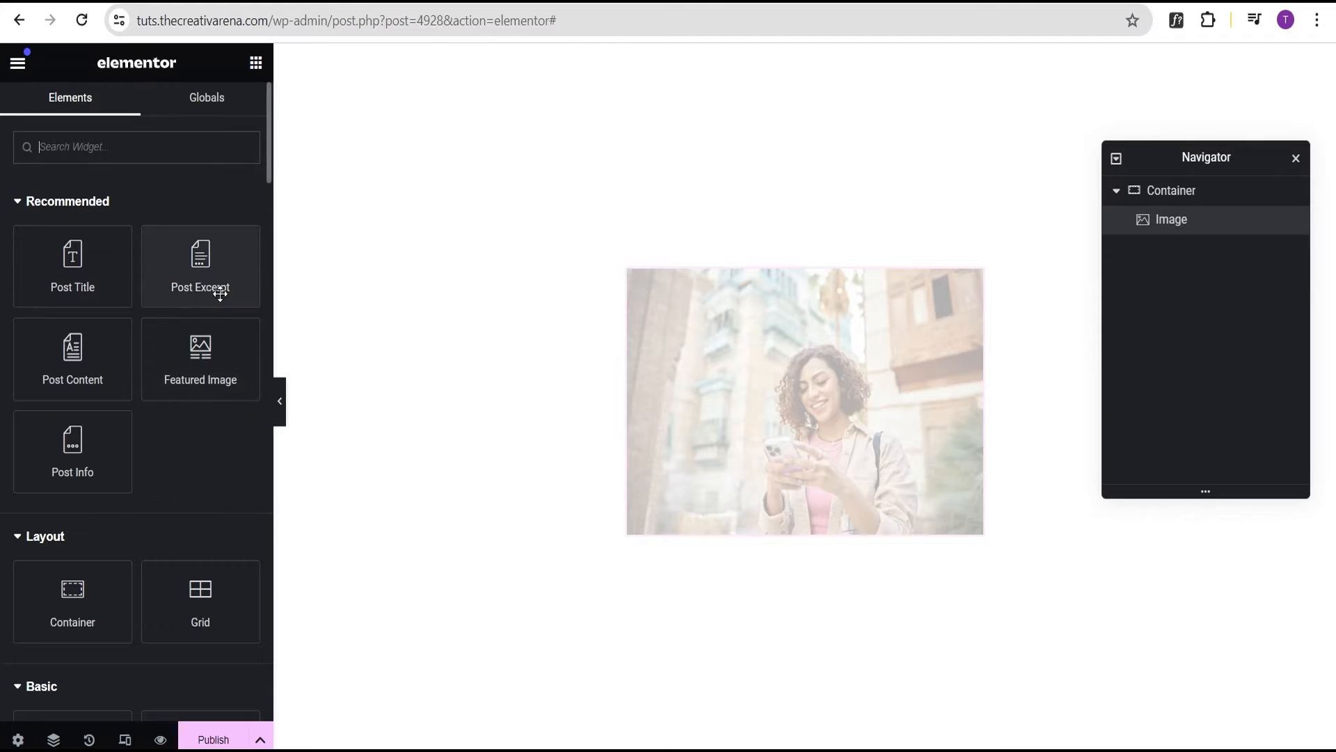
pyautogui.scroll(-4, 200, 383)
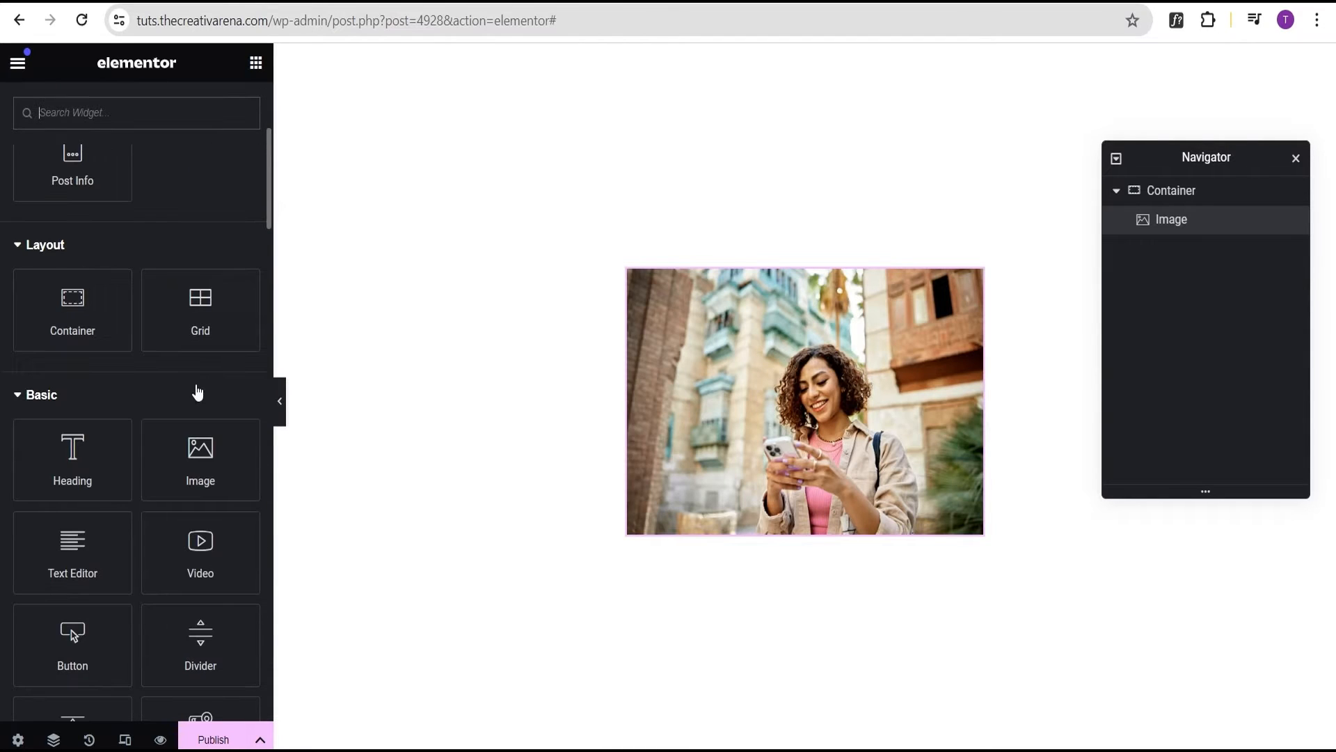
pyautogui.scroll(-1, 173, 417)
# Add a Heading with a Divider above it, then delete the Image widget
pyautogui.moveTo(69, 373); pyautogui.dragTo(803, 502)
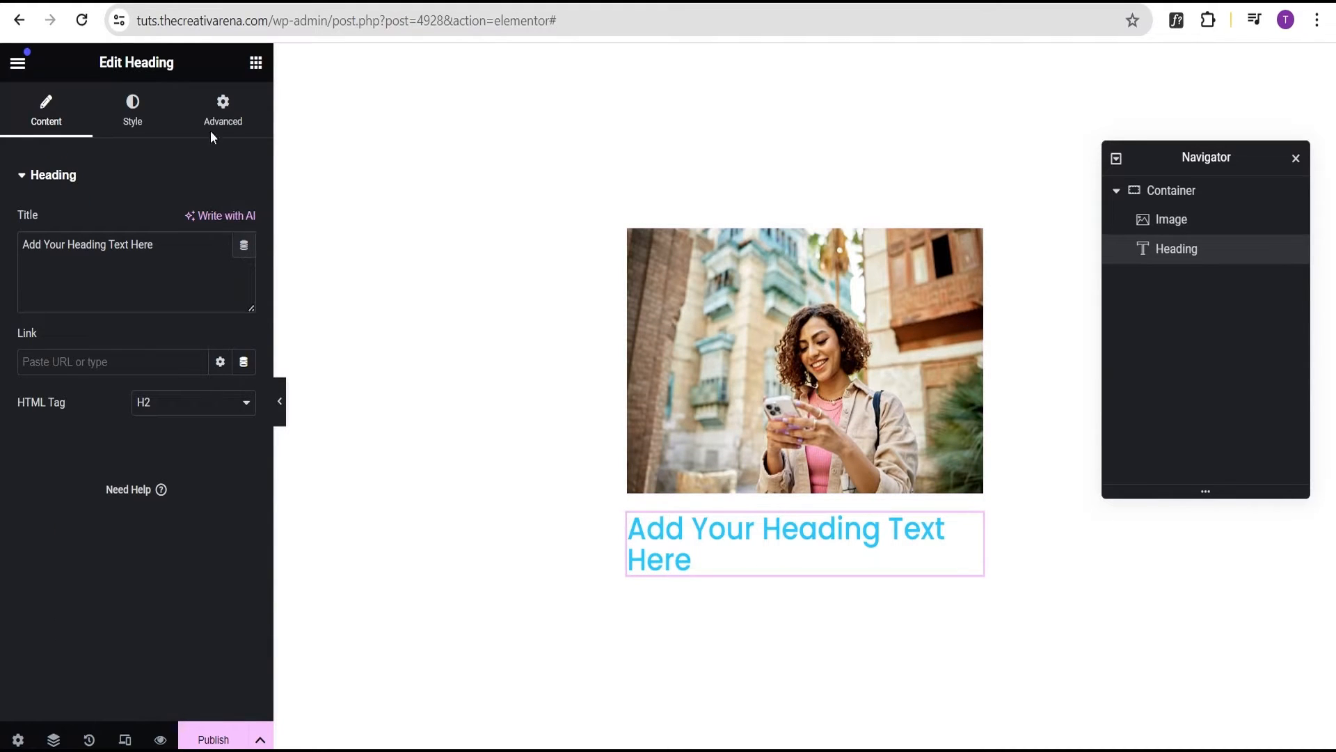
pyautogui.click(256, 63)
pyautogui.scroll(3, 169, 387)
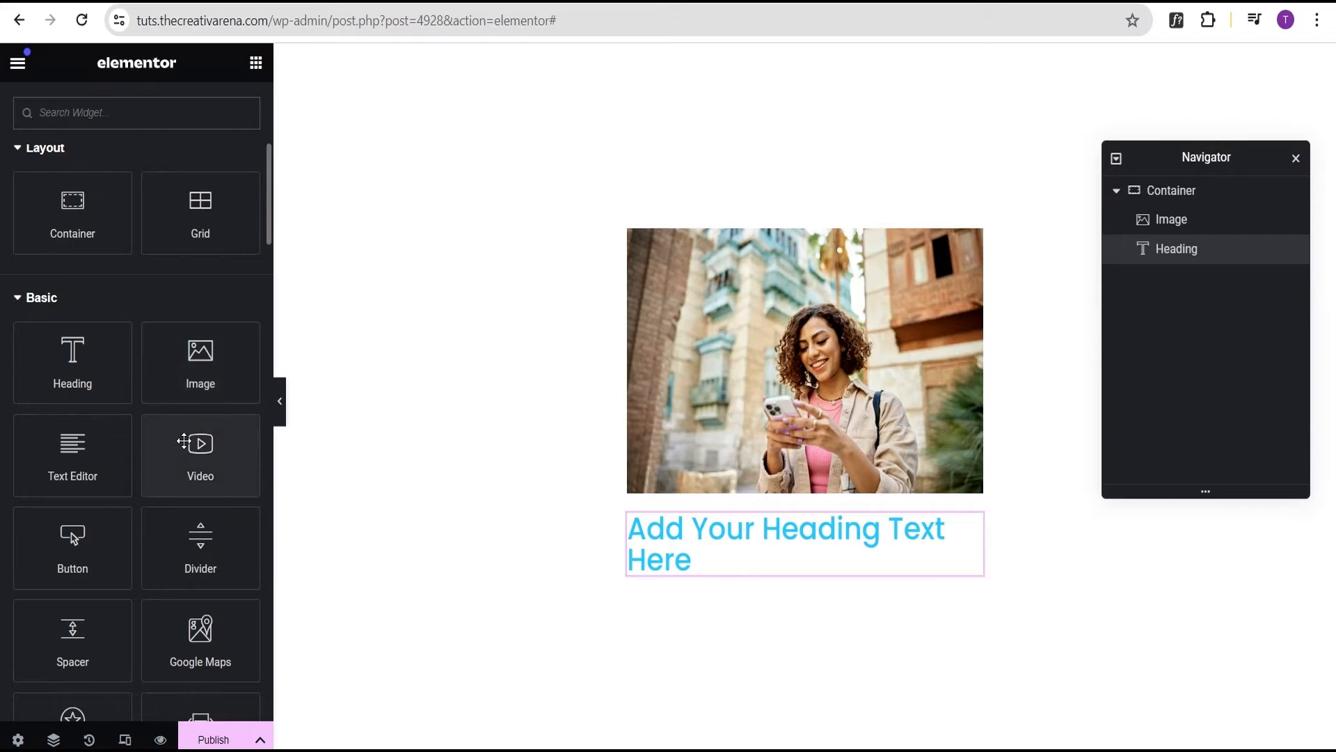
pyautogui.scroll(-2, 183, 440)
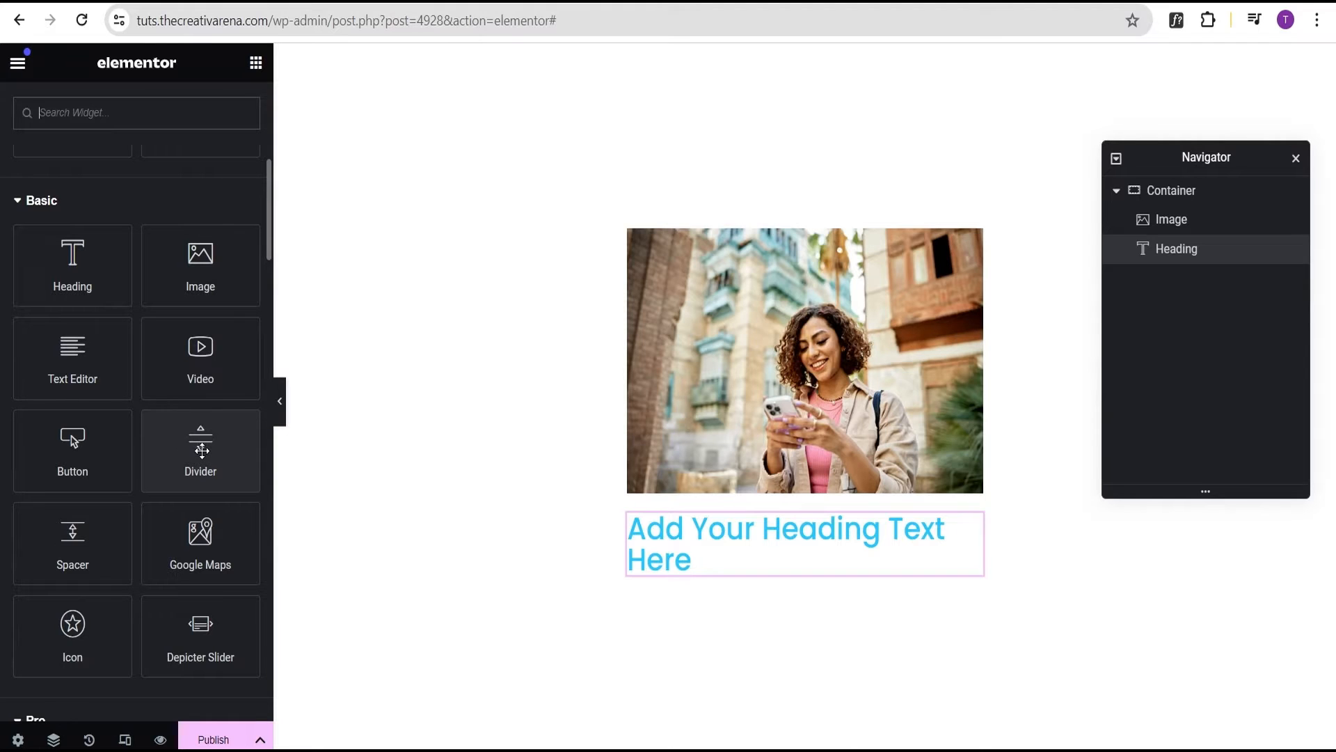
pyautogui.moveTo(202, 451); pyautogui.dragTo(827, 523)
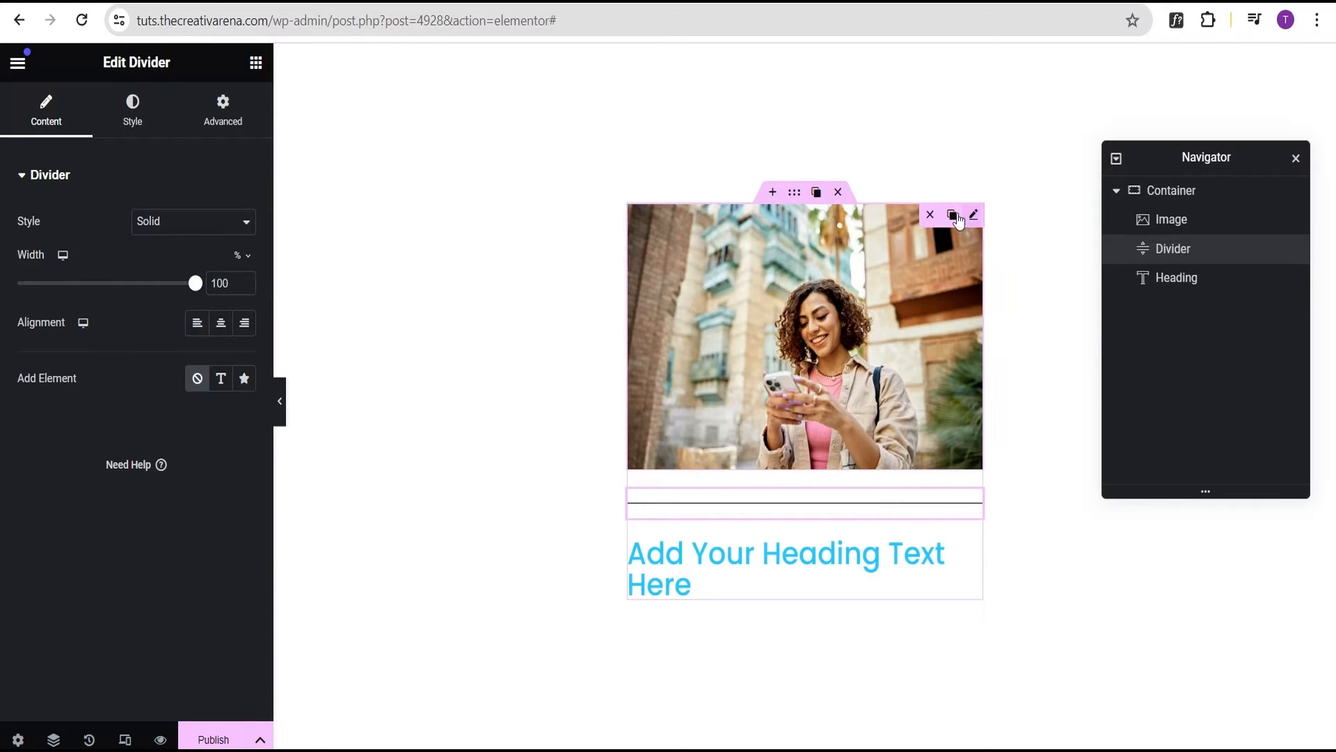
pyautogui.click(936, 215)
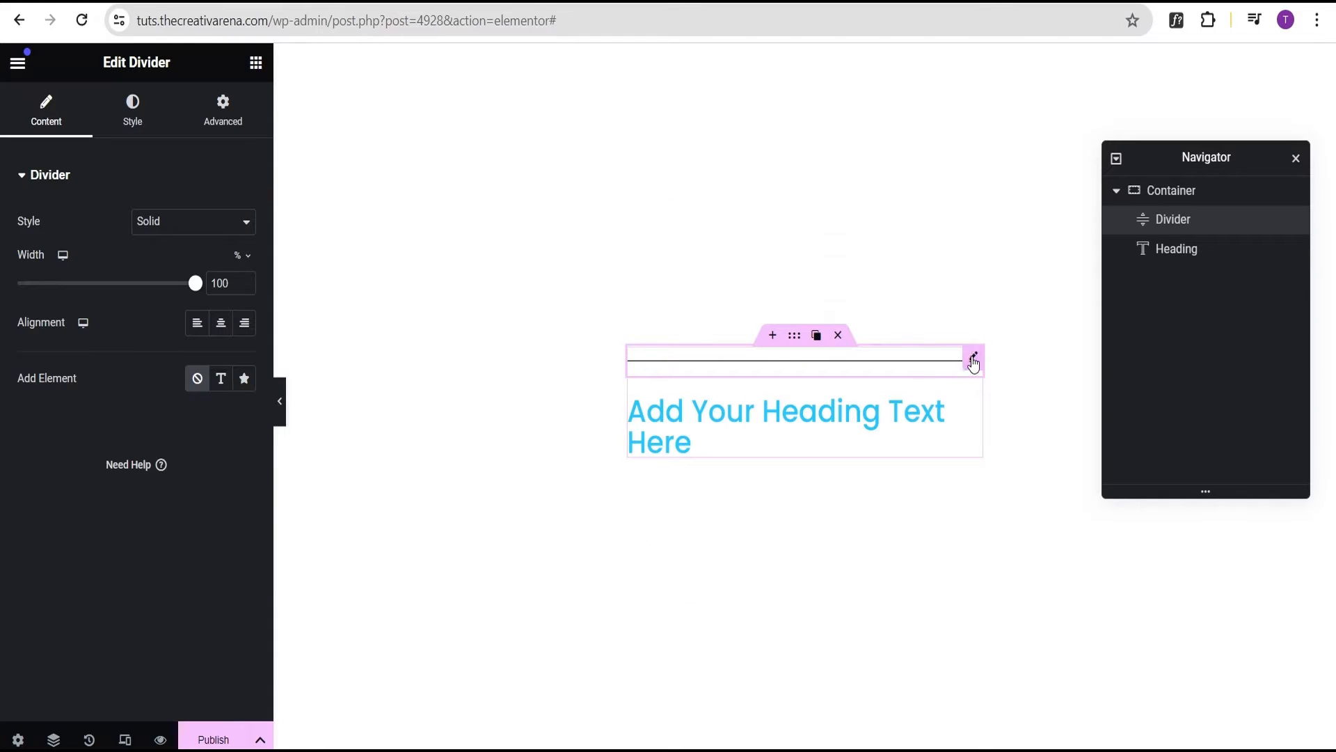
# Delete the Divider and Heading widgets so the Loop Item container is empty
pyautogui.moveTo(973, 357)
pyautogui.click(930, 357)
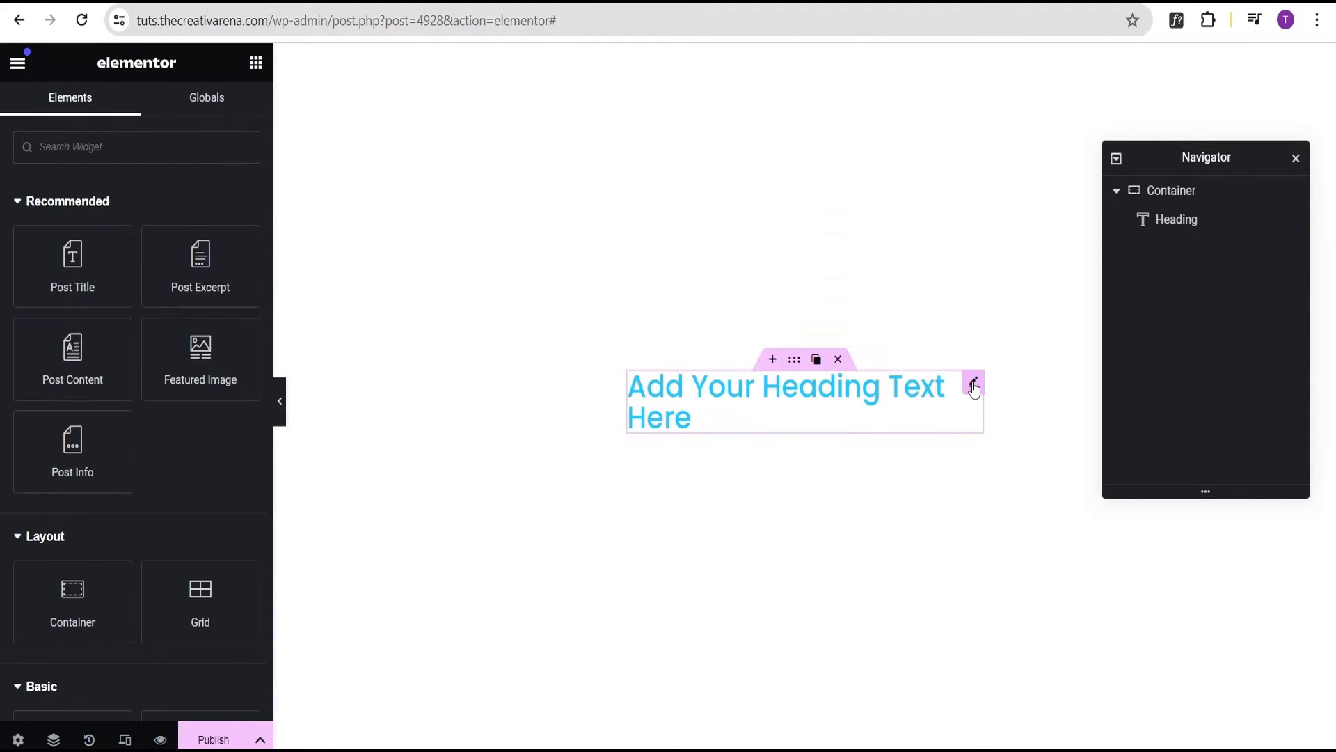
pyautogui.click(931, 383)
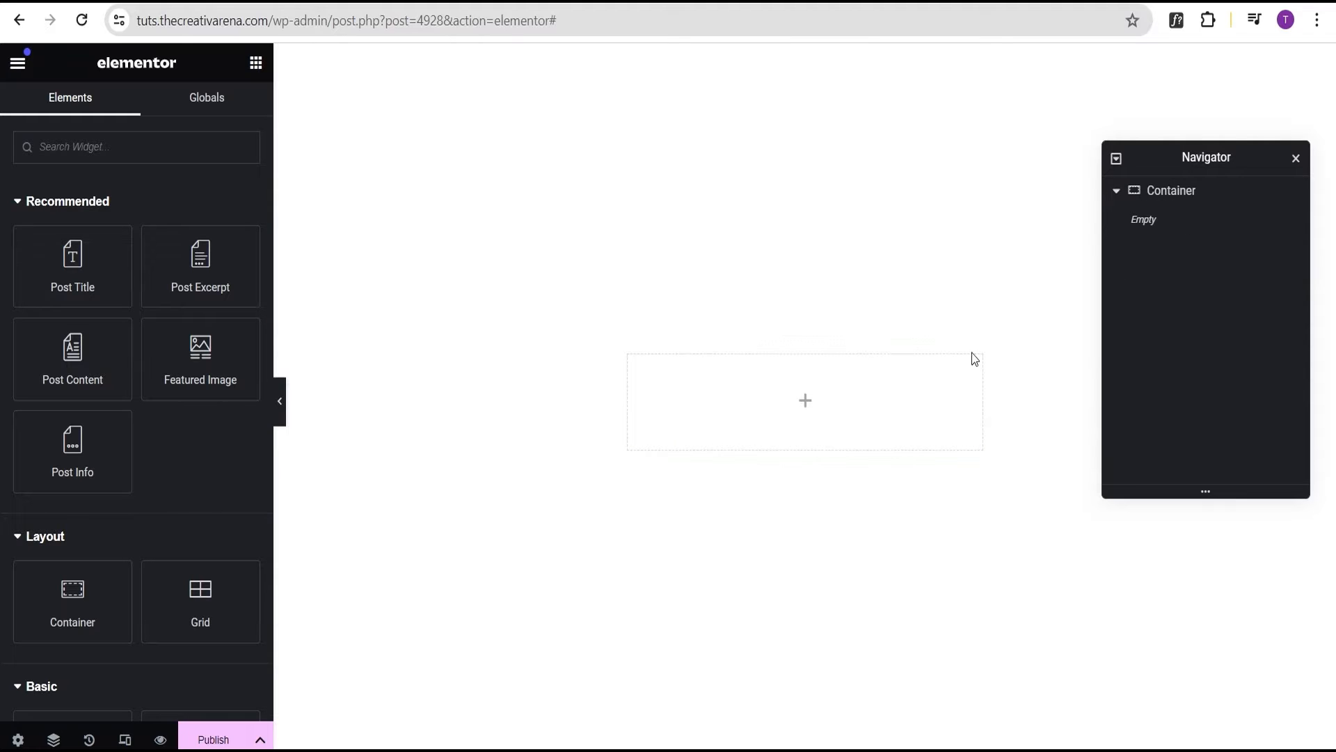
pyautogui.moveTo(796, 376)
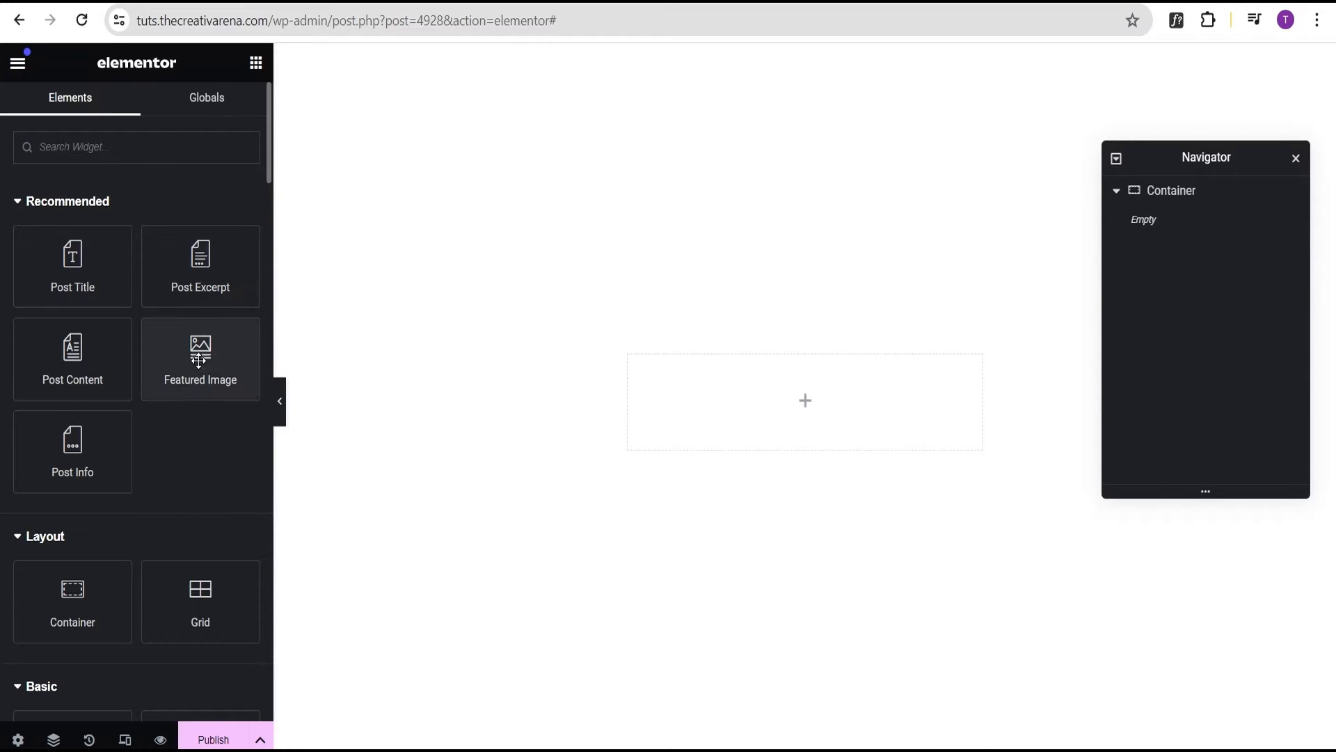
# Add a Featured Image to the container, sized 420 × 250 px with Object Fit Cover
pyautogui.moveTo(194, 356); pyautogui.dragTo(781, 415)
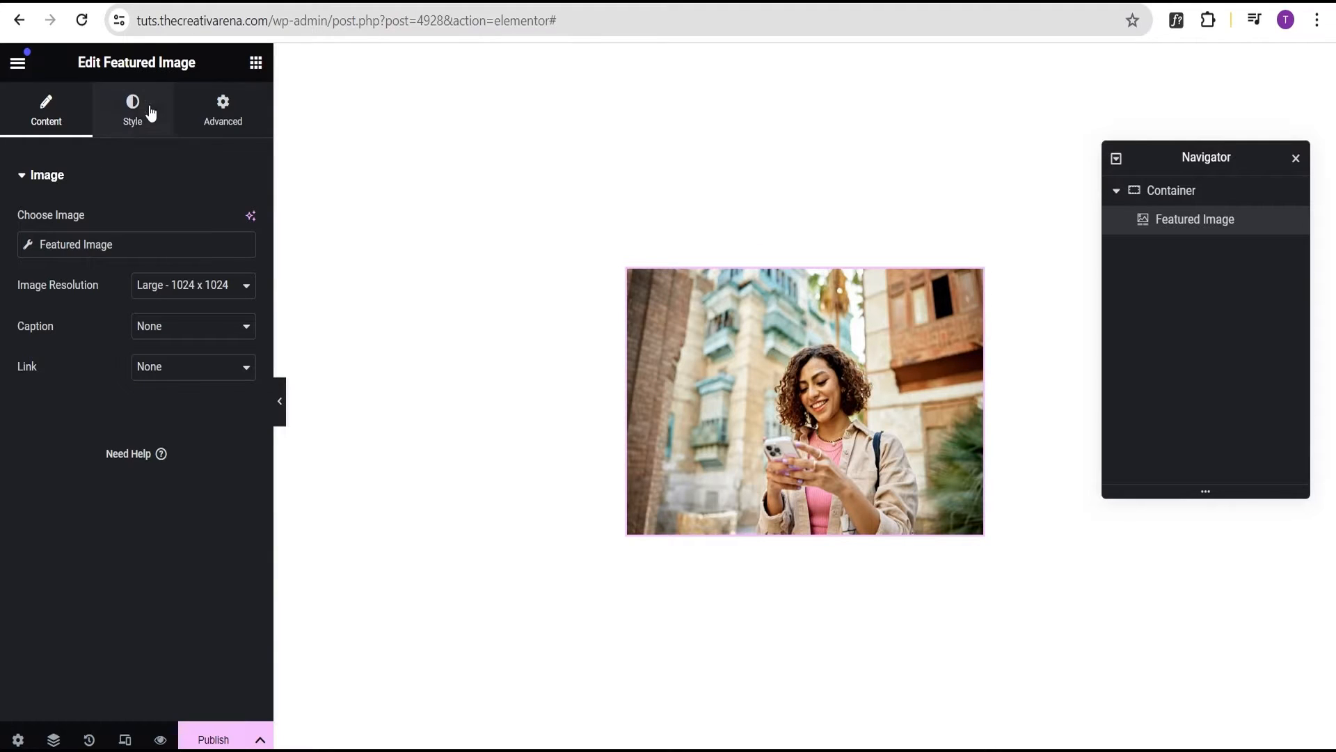
pyautogui.click(133, 126)
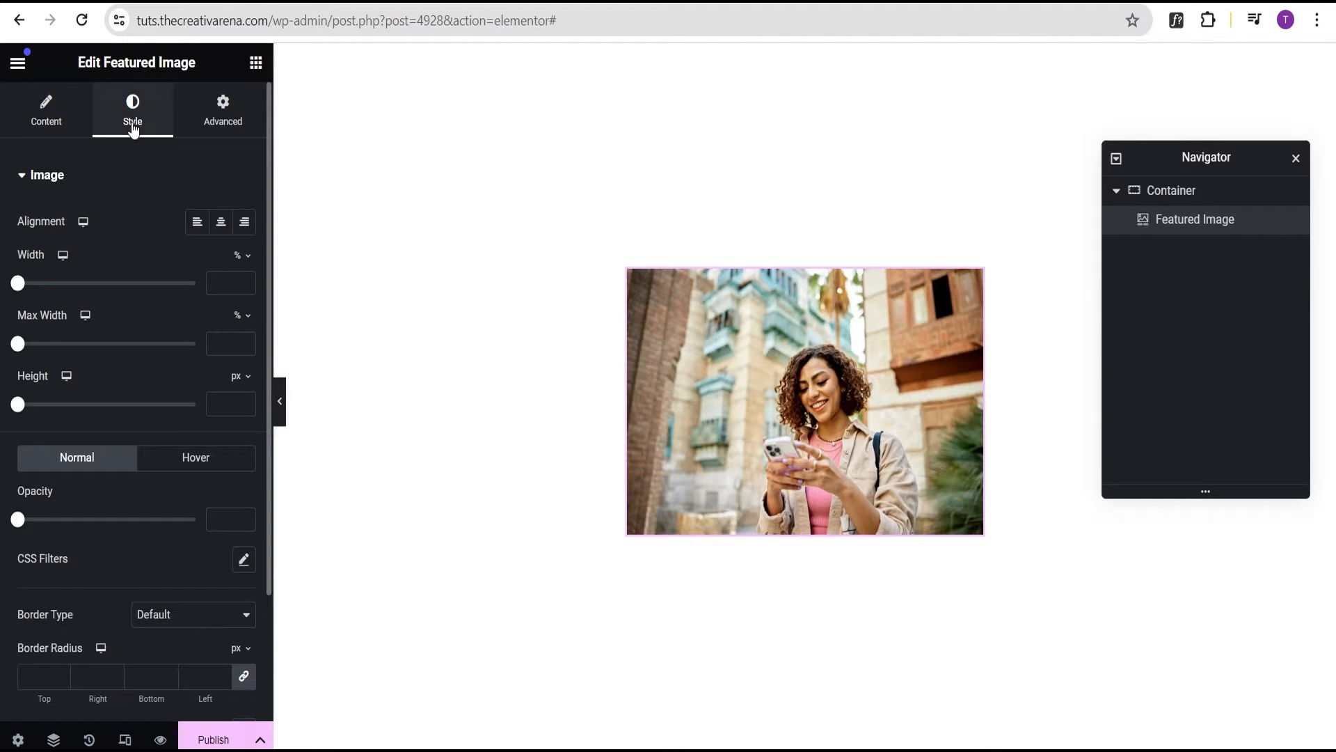
pyautogui.click(239, 256)
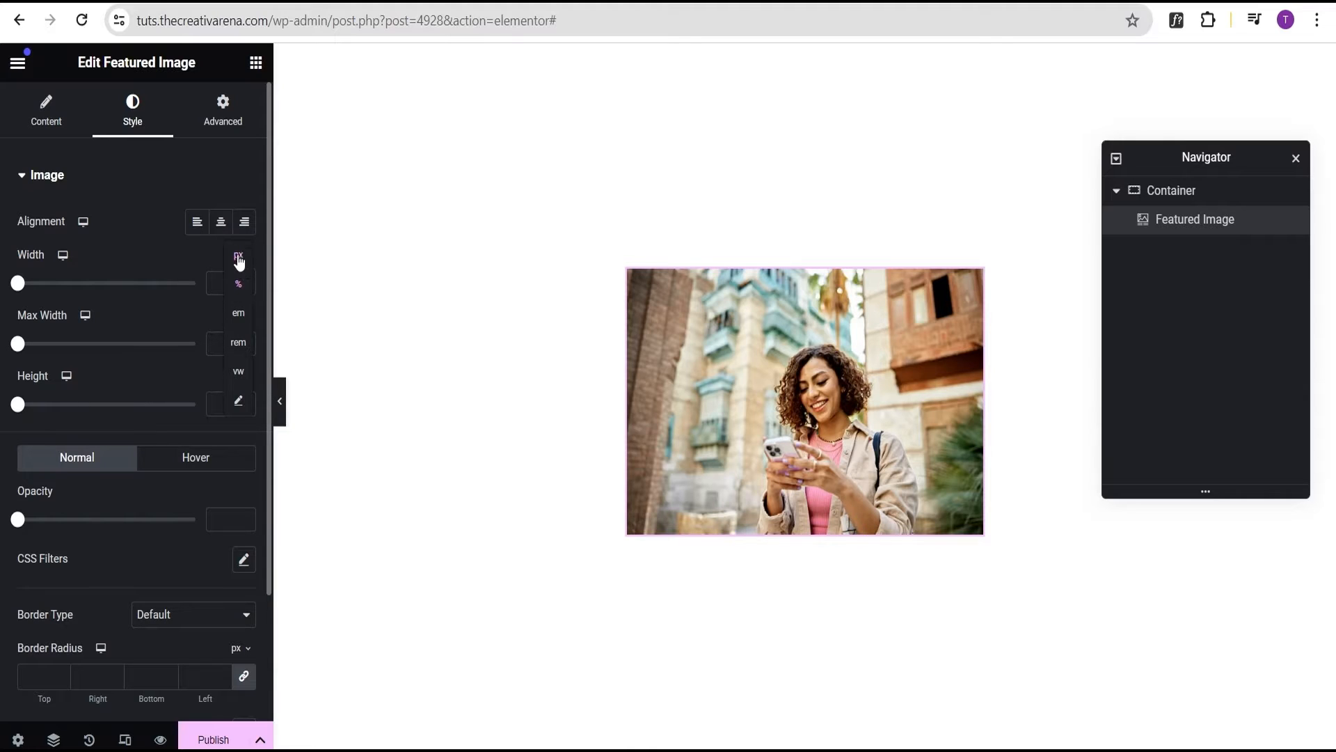
pyautogui.click(239, 258)
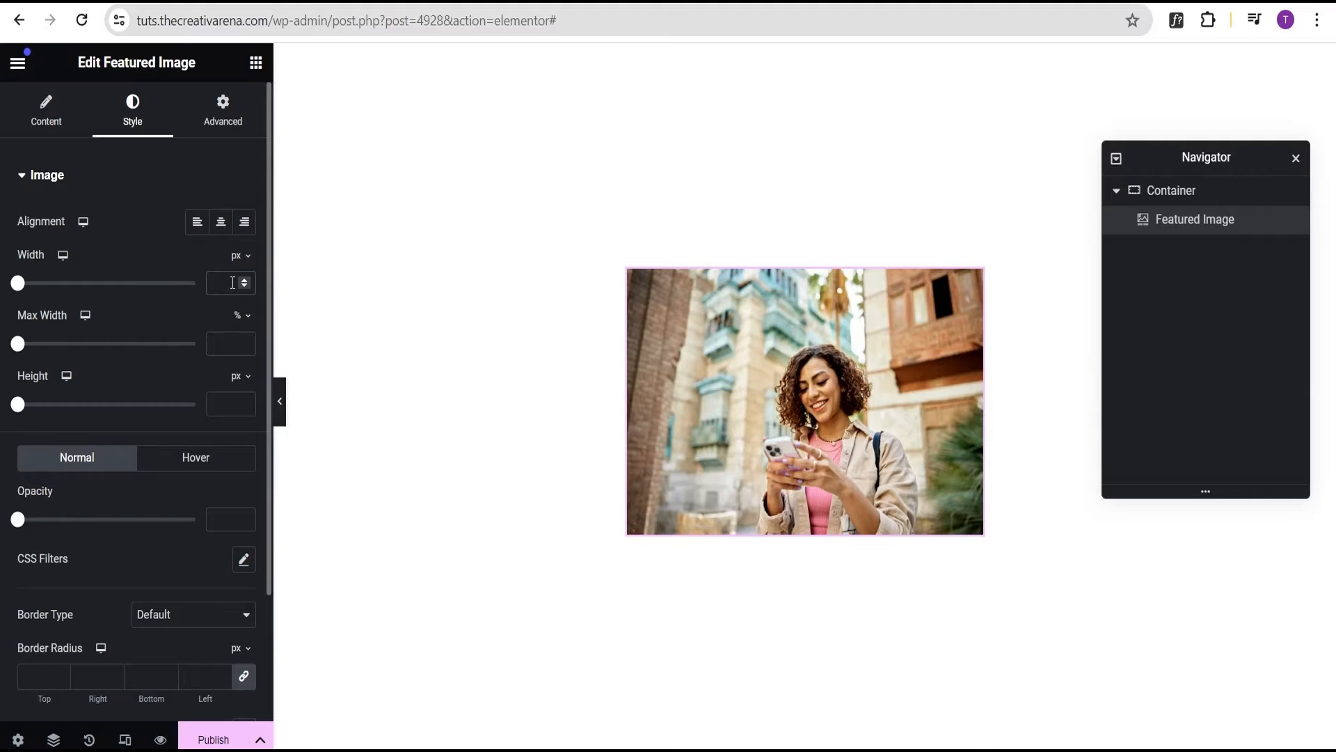
pyautogui.write('400')
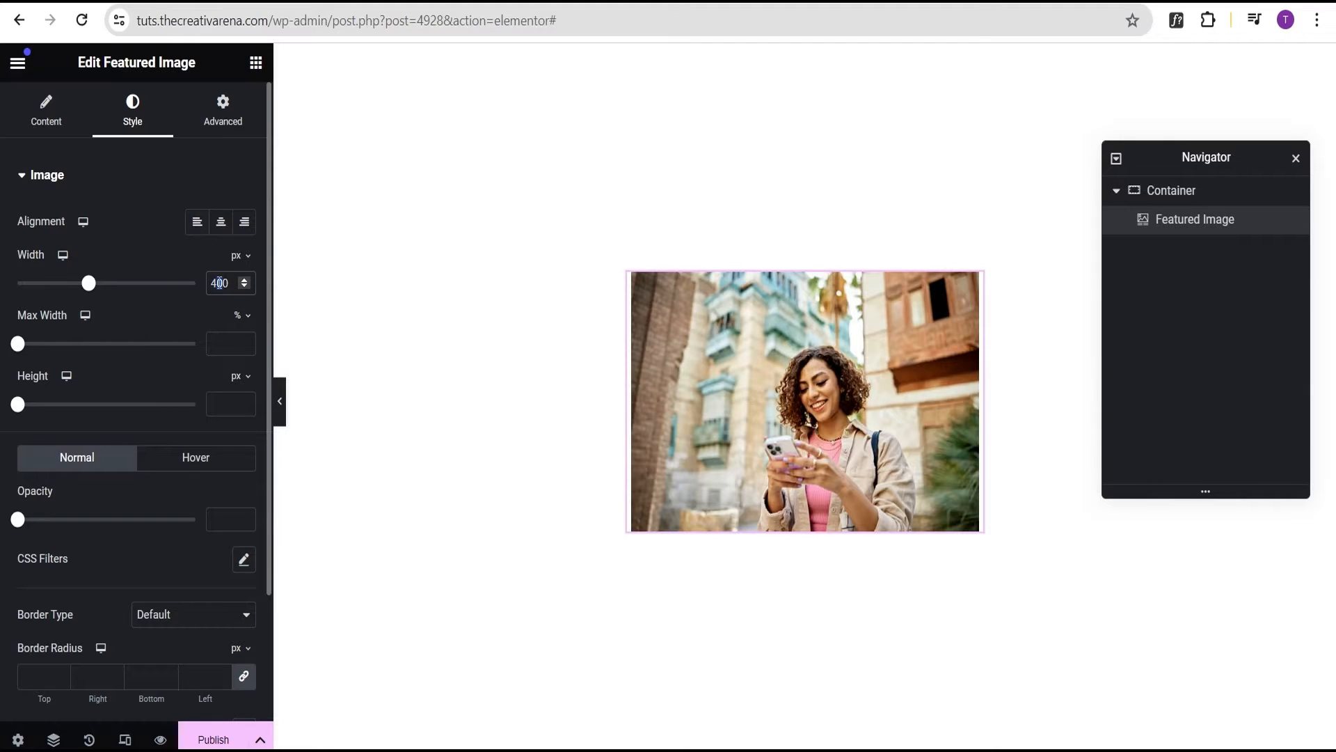
pyautogui.write('2')
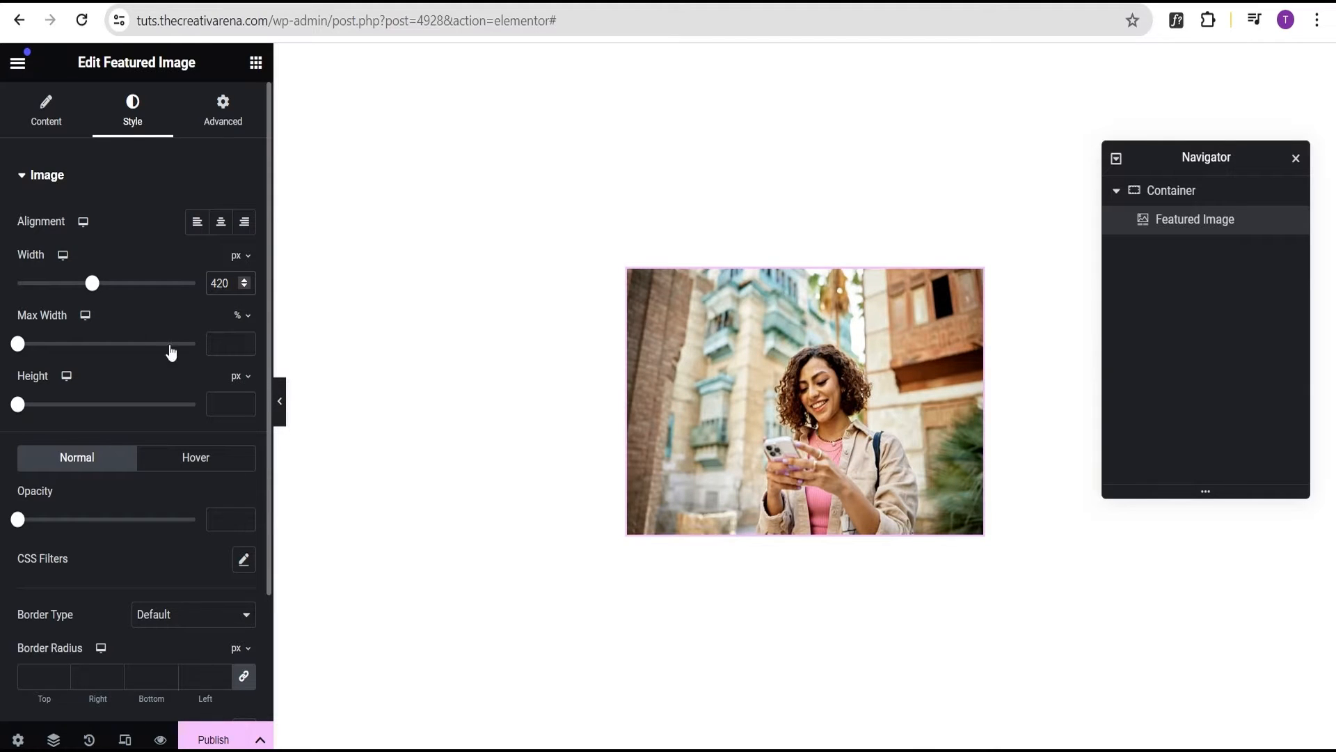
pyautogui.click(231, 409)
pyautogui.write('250')
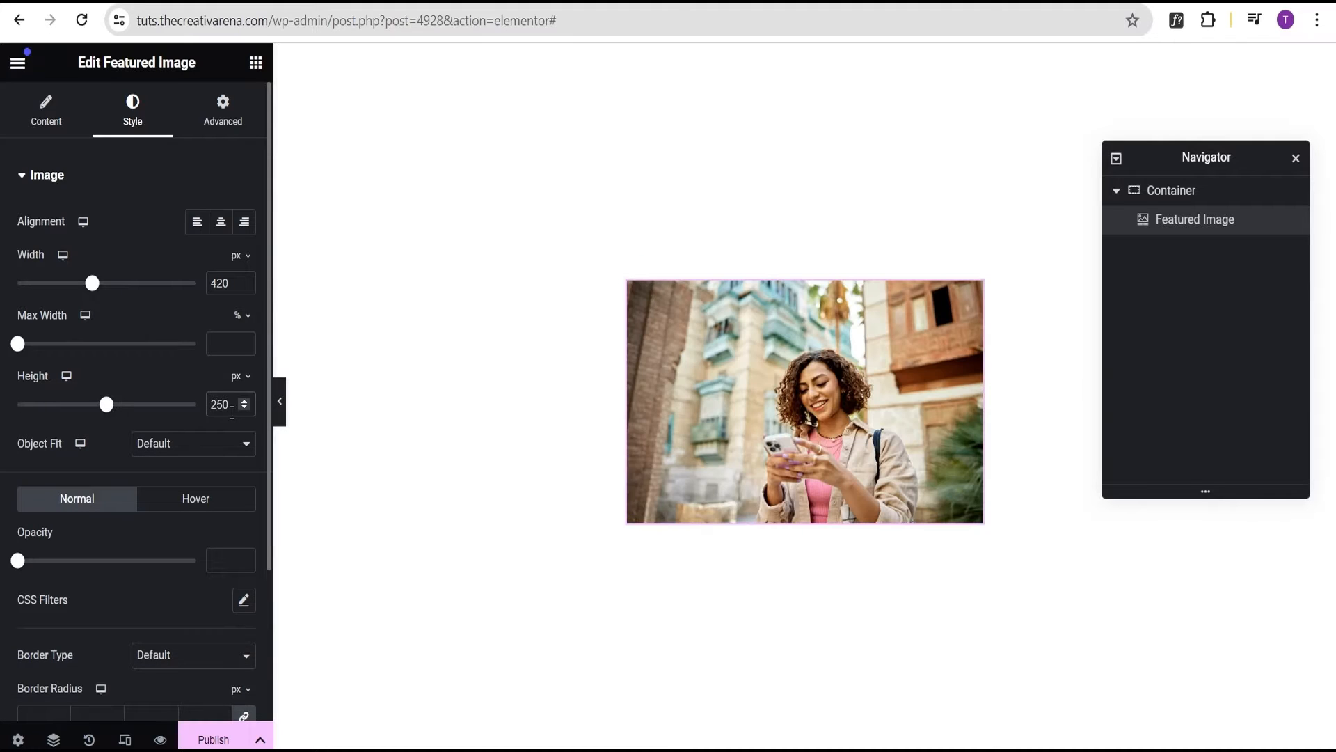
pyautogui.click(149, 453)
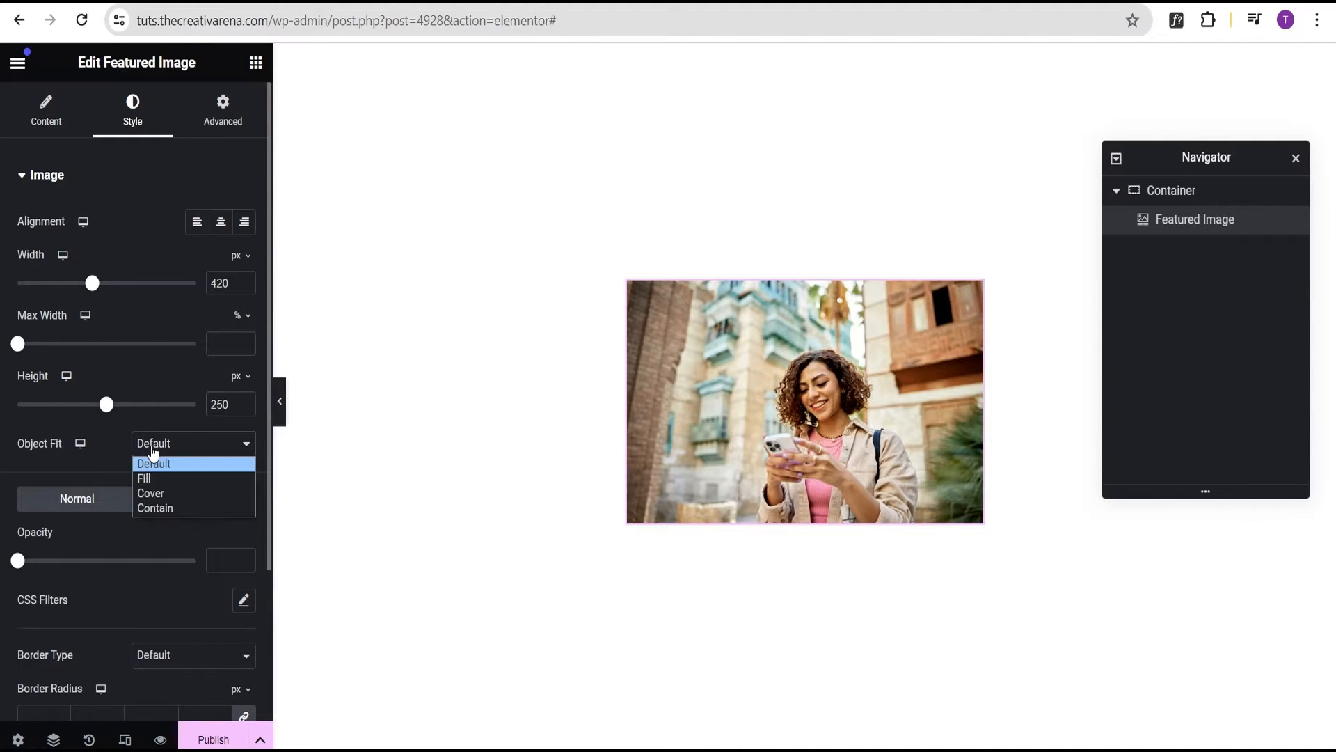
pyautogui.click(153, 495)
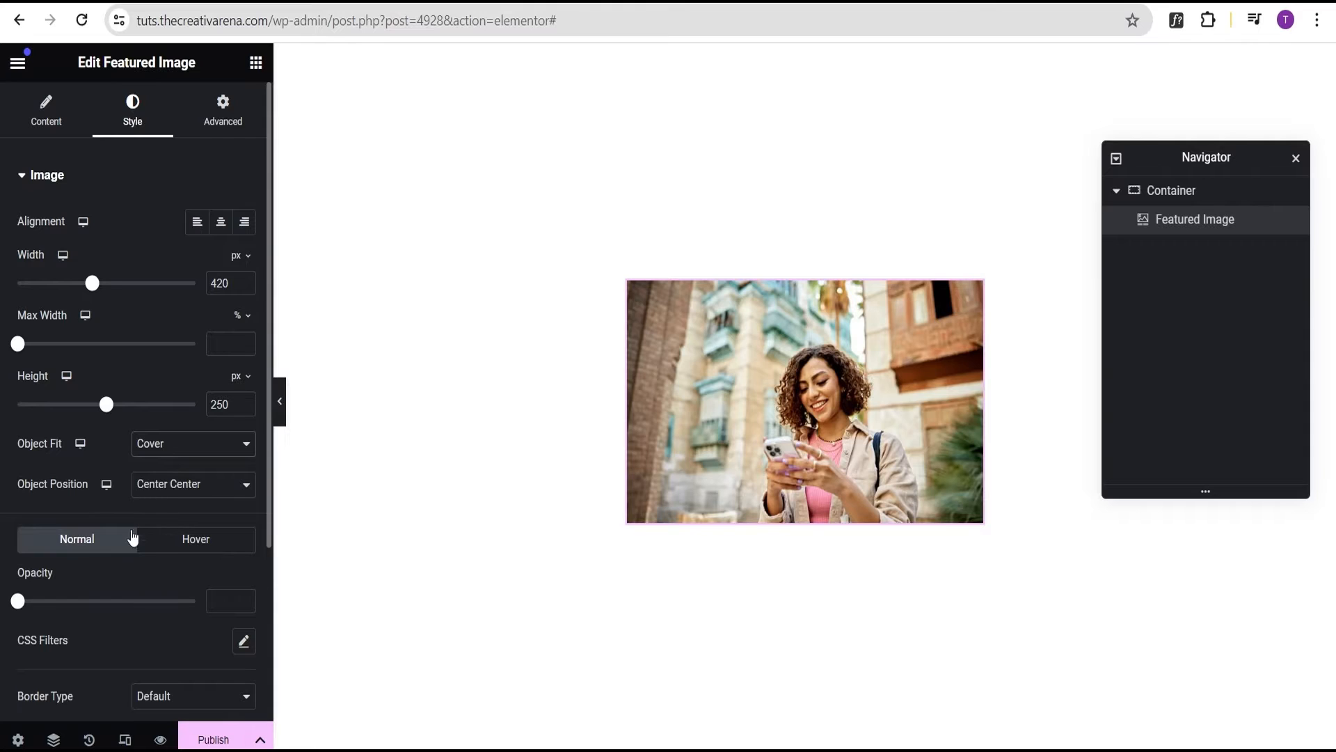
# Round the image's top-left and top-right corners to 20 px using an unlinked border radius
pyautogui.scroll(-3, 104, 564)
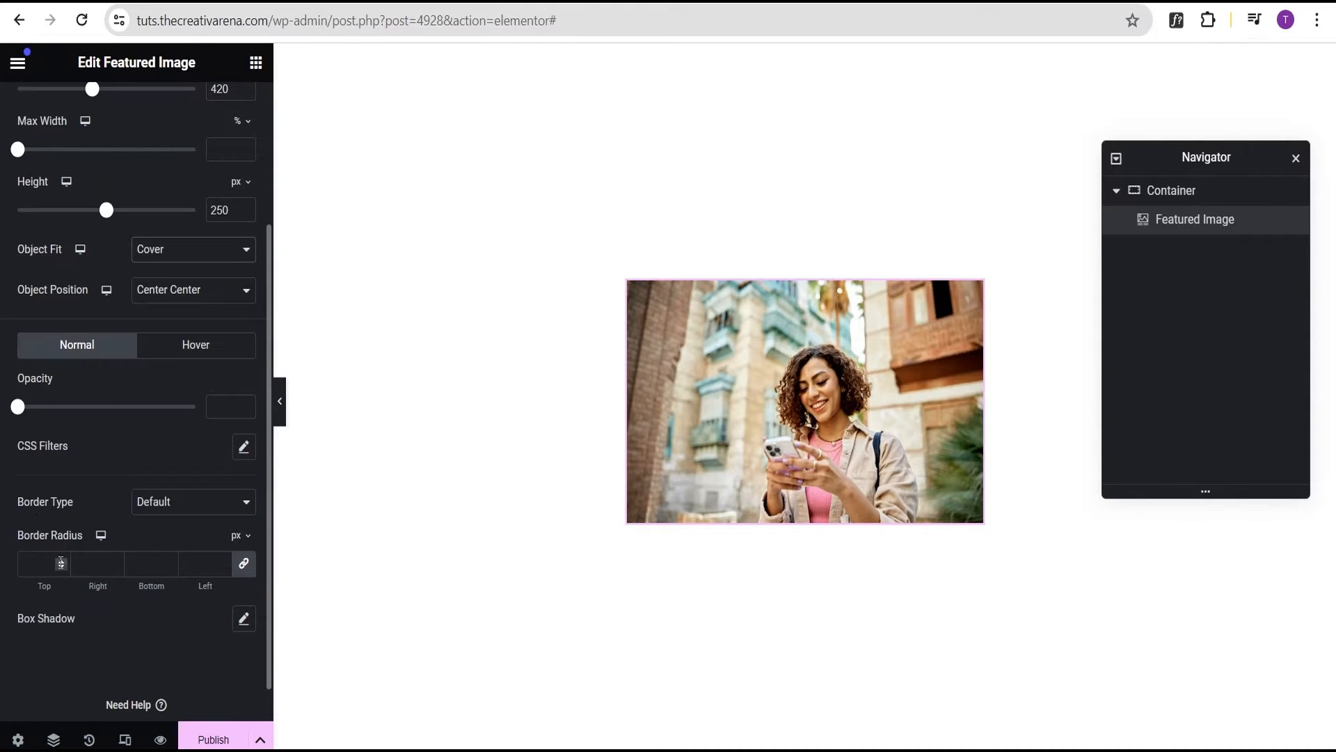
pyautogui.click(243, 564)
pyautogui.click(34, 564)
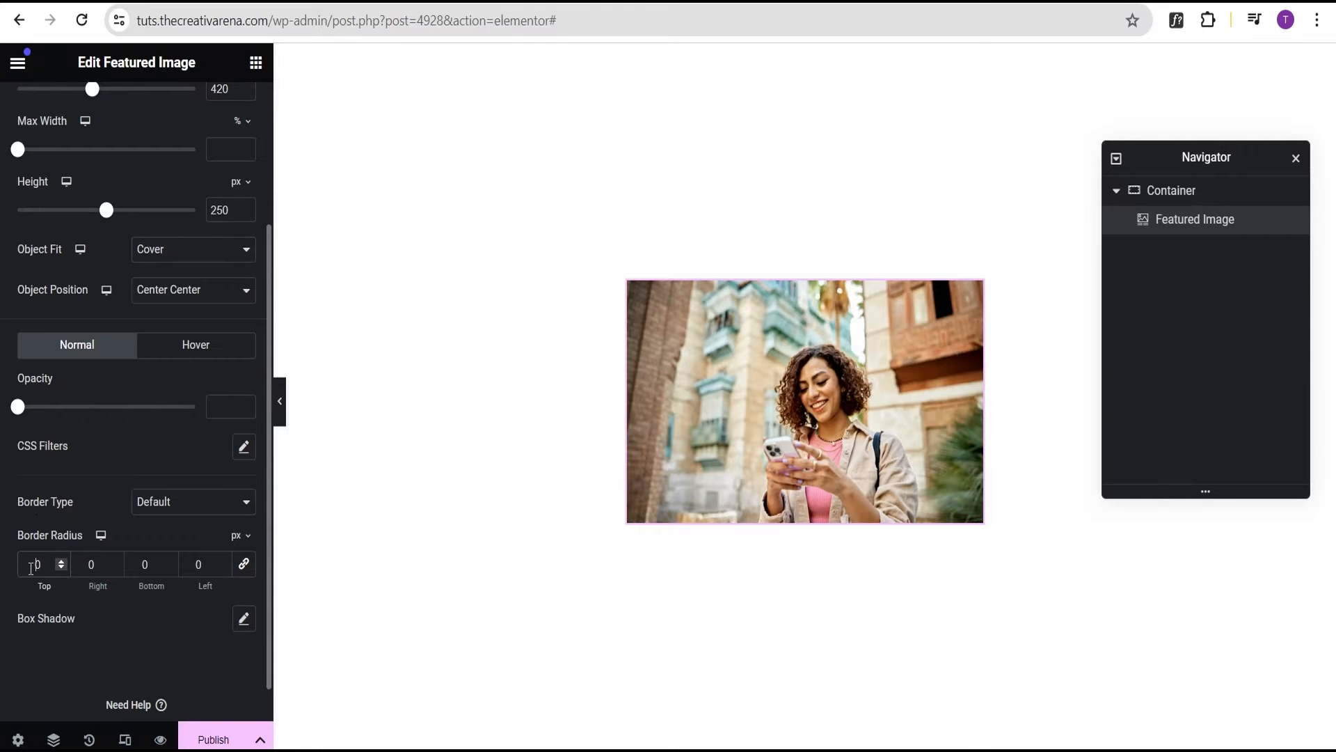
pyautogui.write('2')
pyautogui.click(87, 564)
pyautogui.write('2')
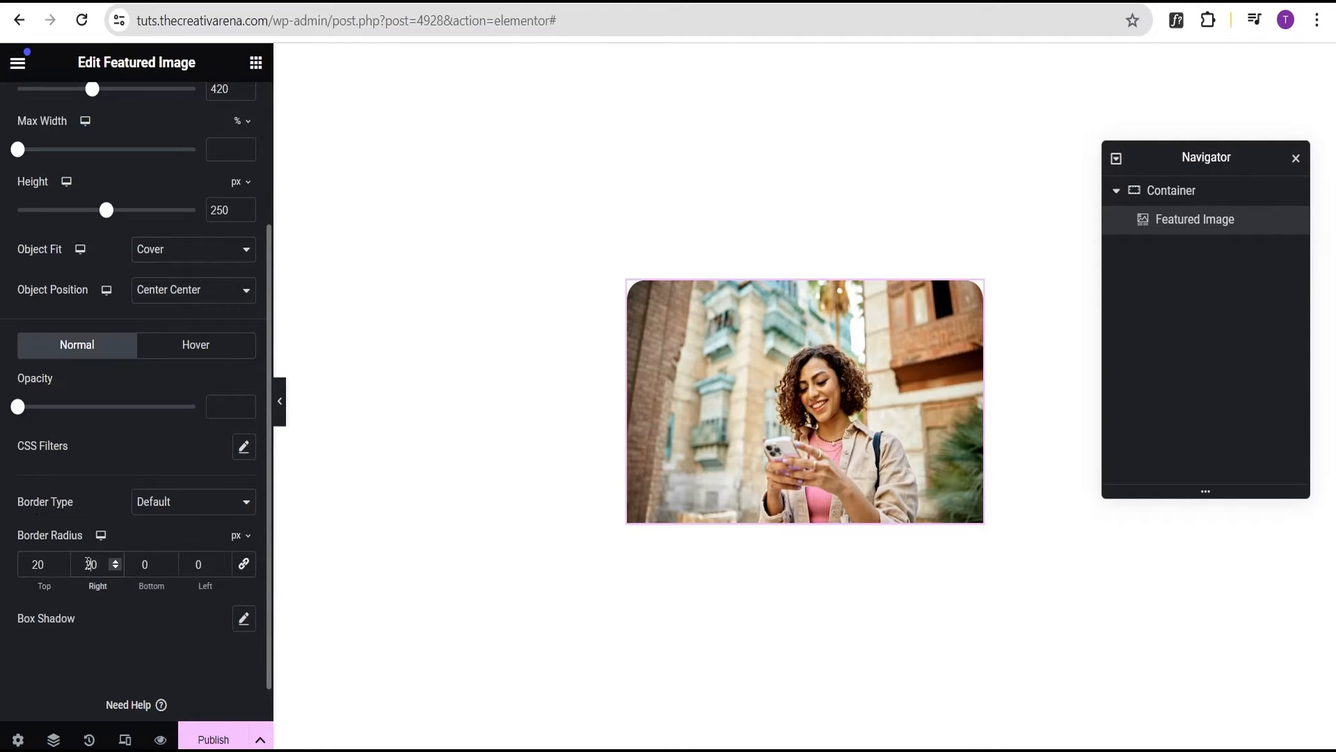
pyautogui.click(280, 414)
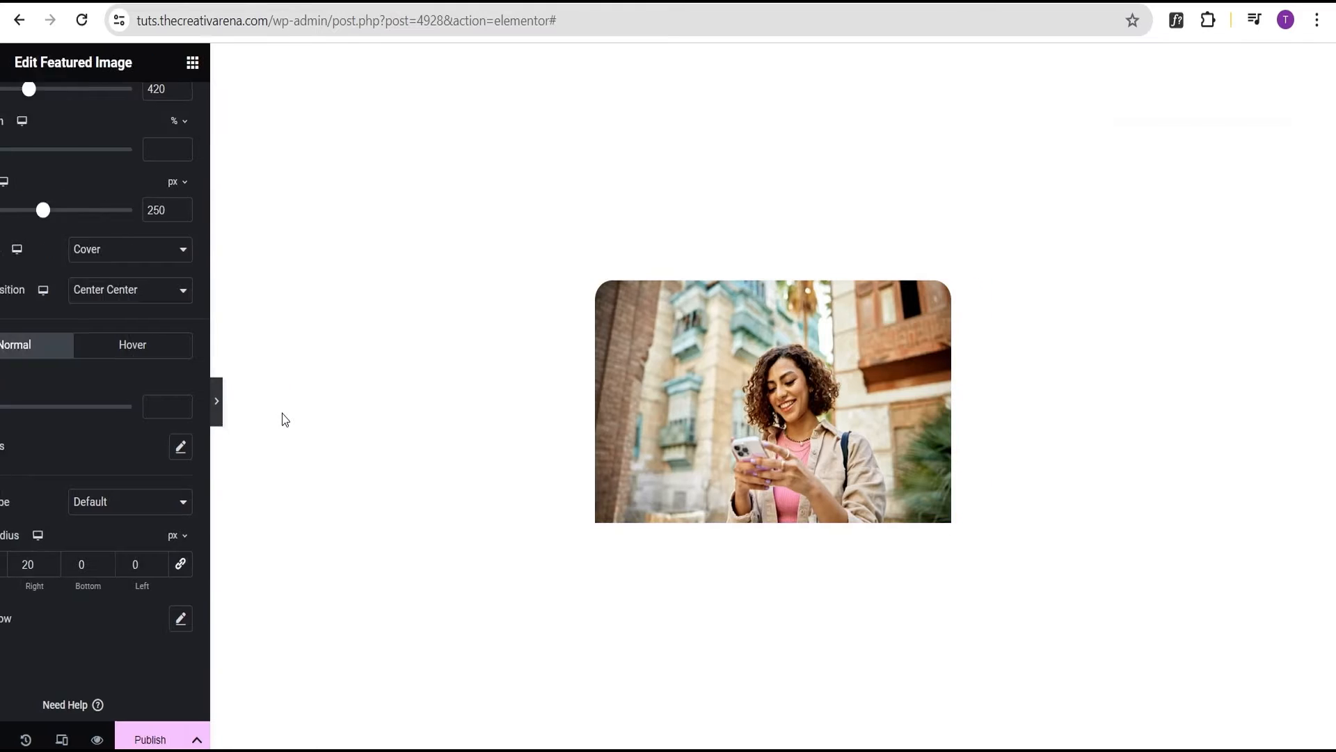
pyautogui.click(6, 402)
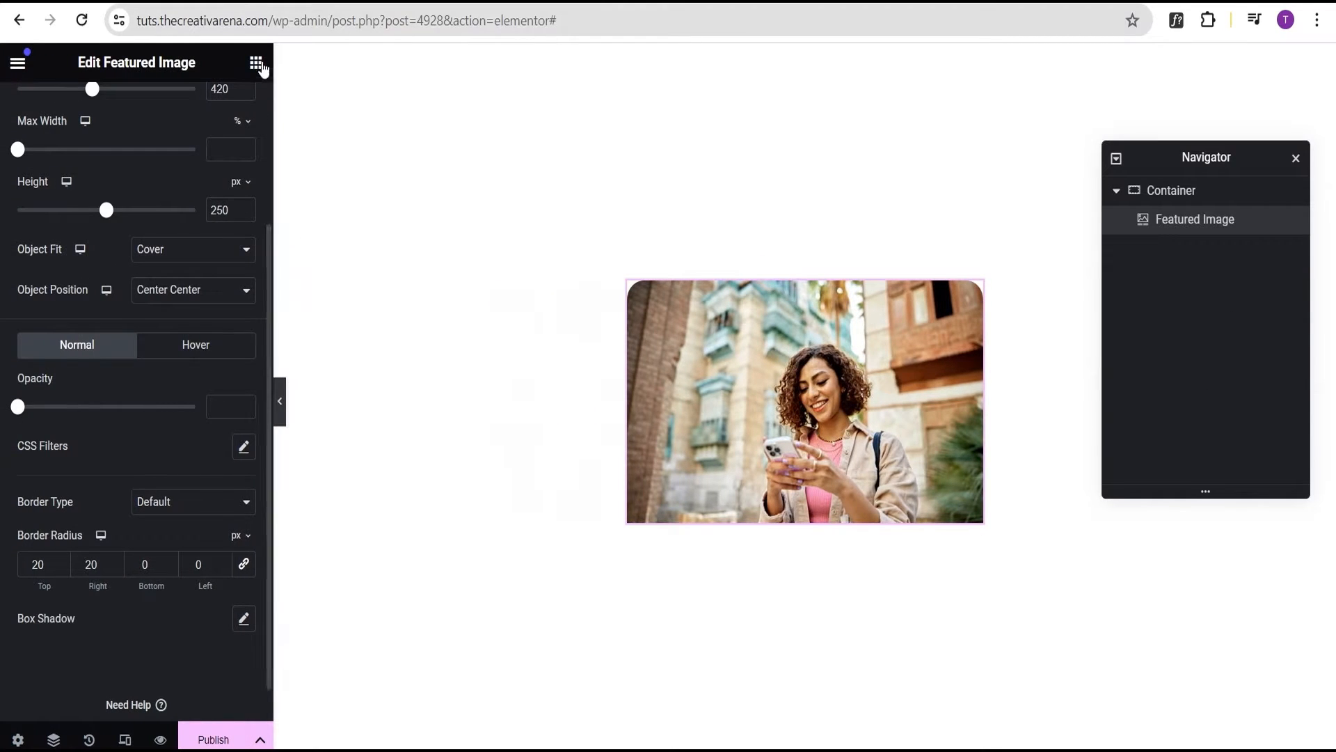
pyautogui.click(256, 62)
pyautogui.scroll(-3, 82, 566)
# Add an inner Container under the image, set the outer card's gaps to 0, and select the inner container
pyautogui.moveTo(72, 407); pyautogui.dragTo(800, 506)
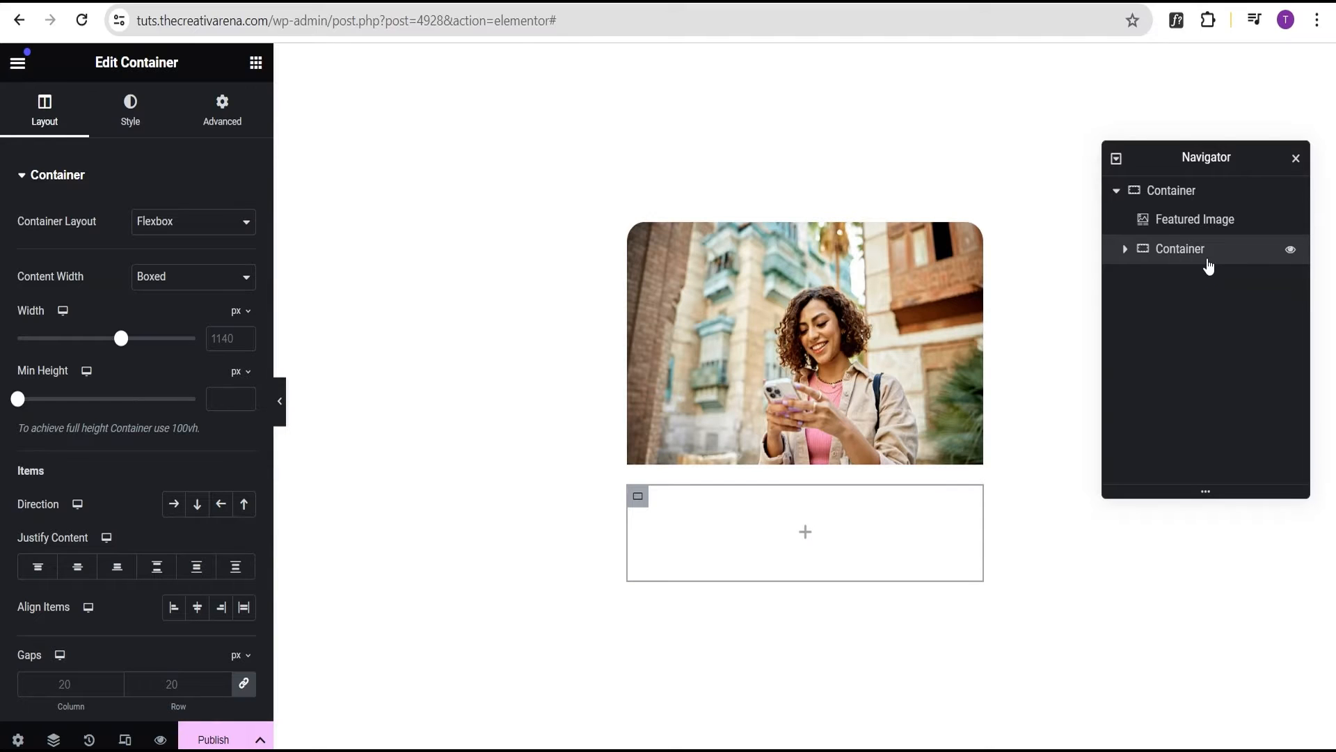
pyautogui.click(256, 64)
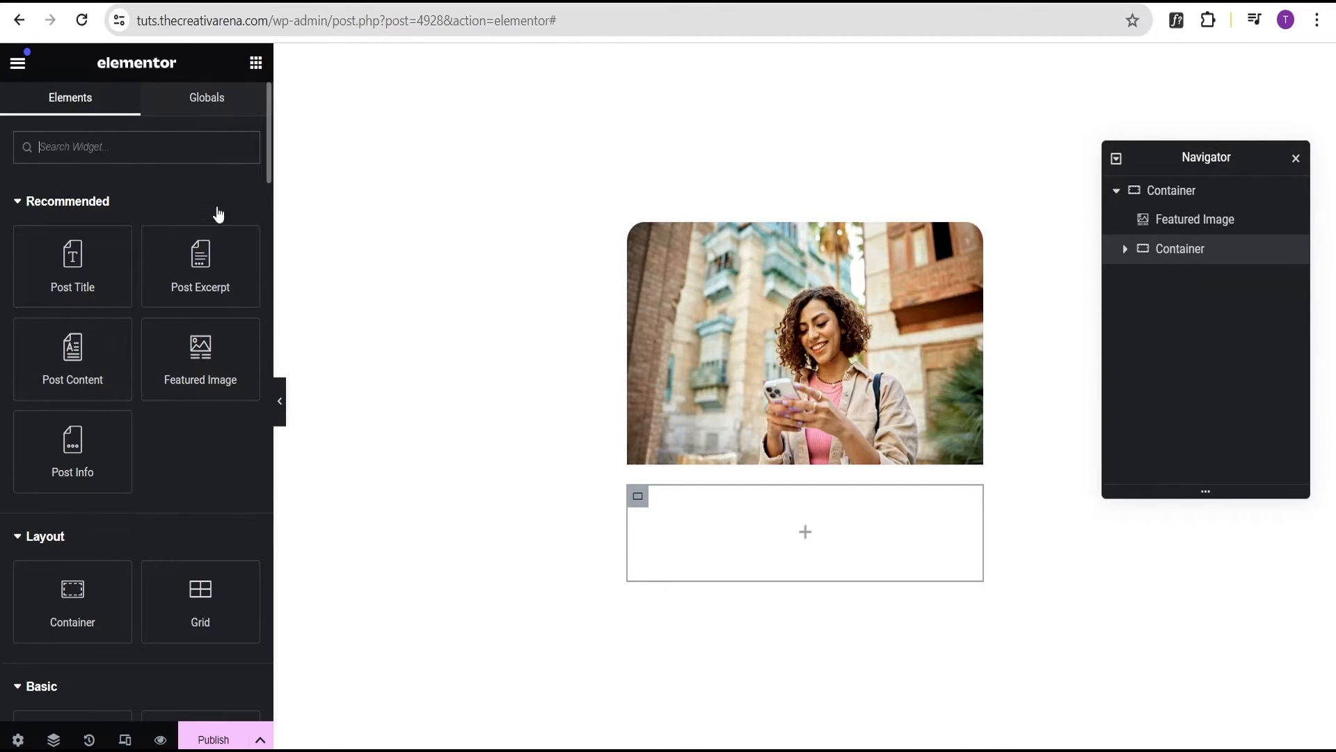
pyautogui.click(1161, 192)
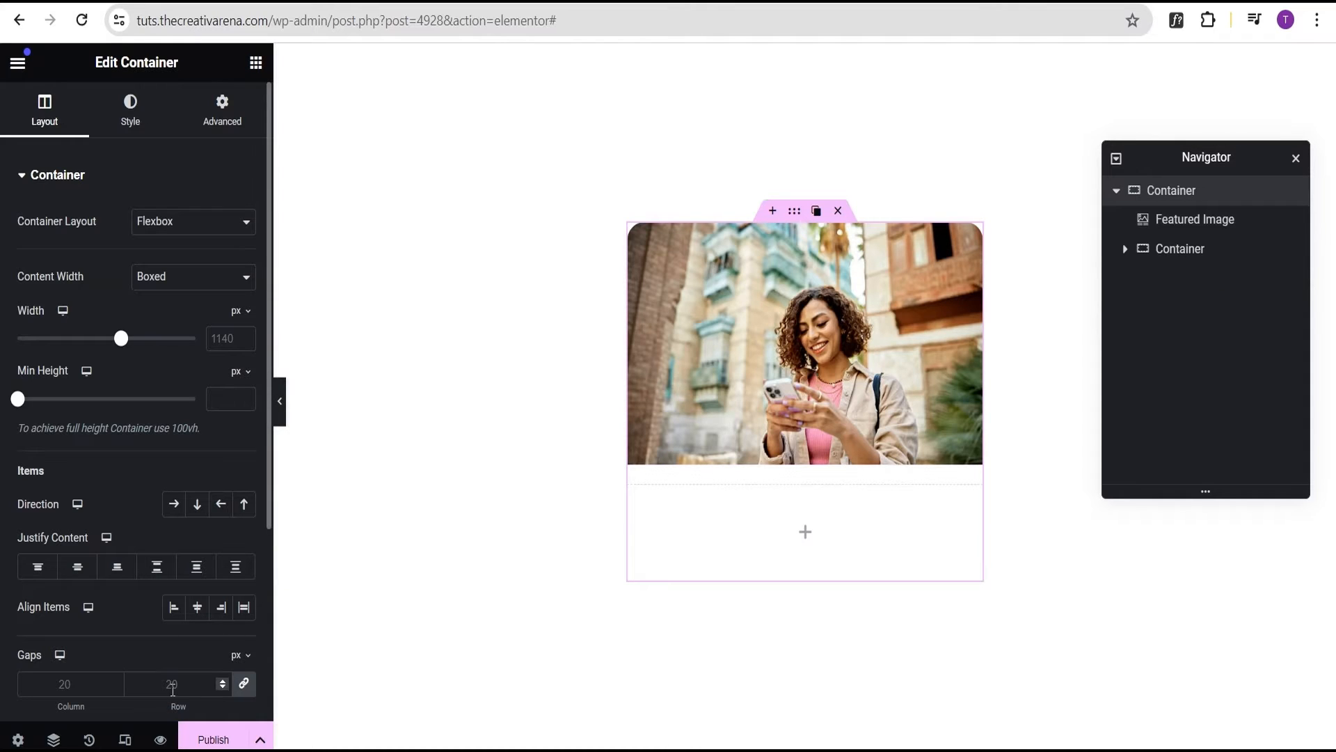
pyautogui.click(178, 684)
pyautogui.write('0')
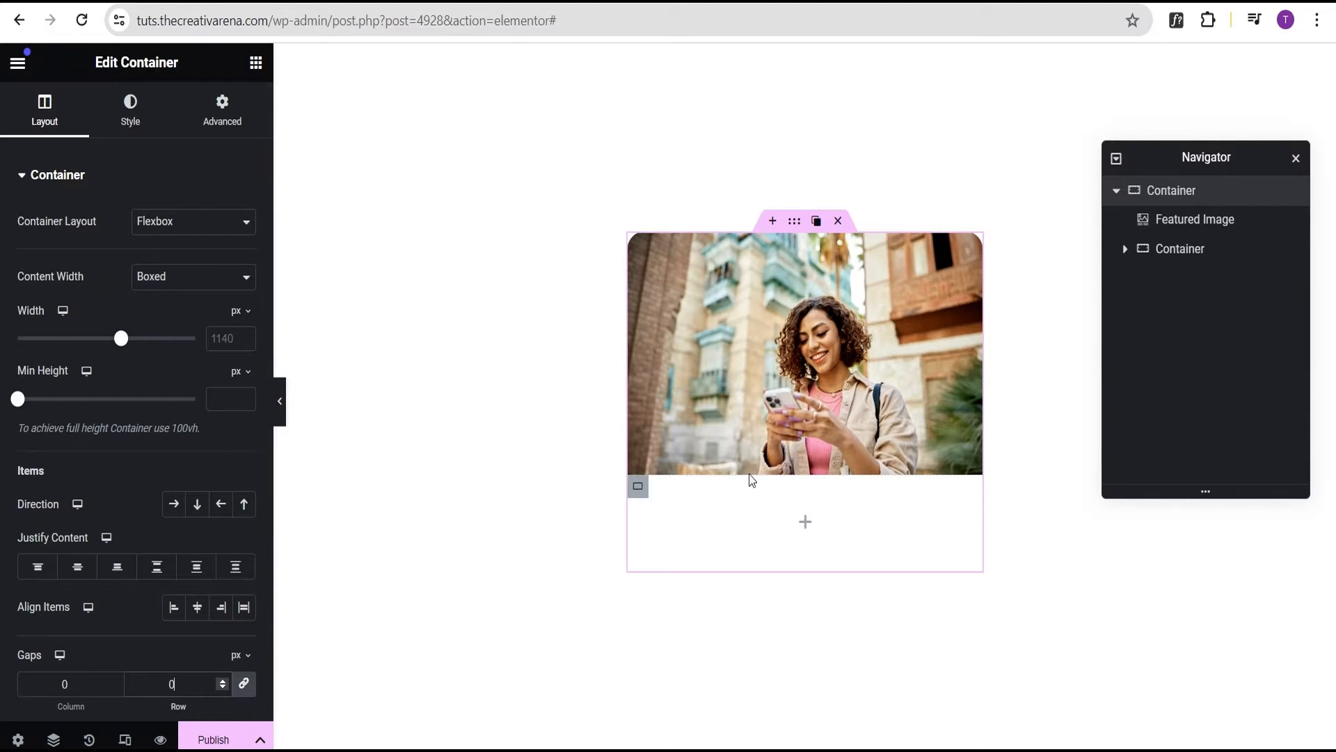
pyautogui.click(1186, 224)
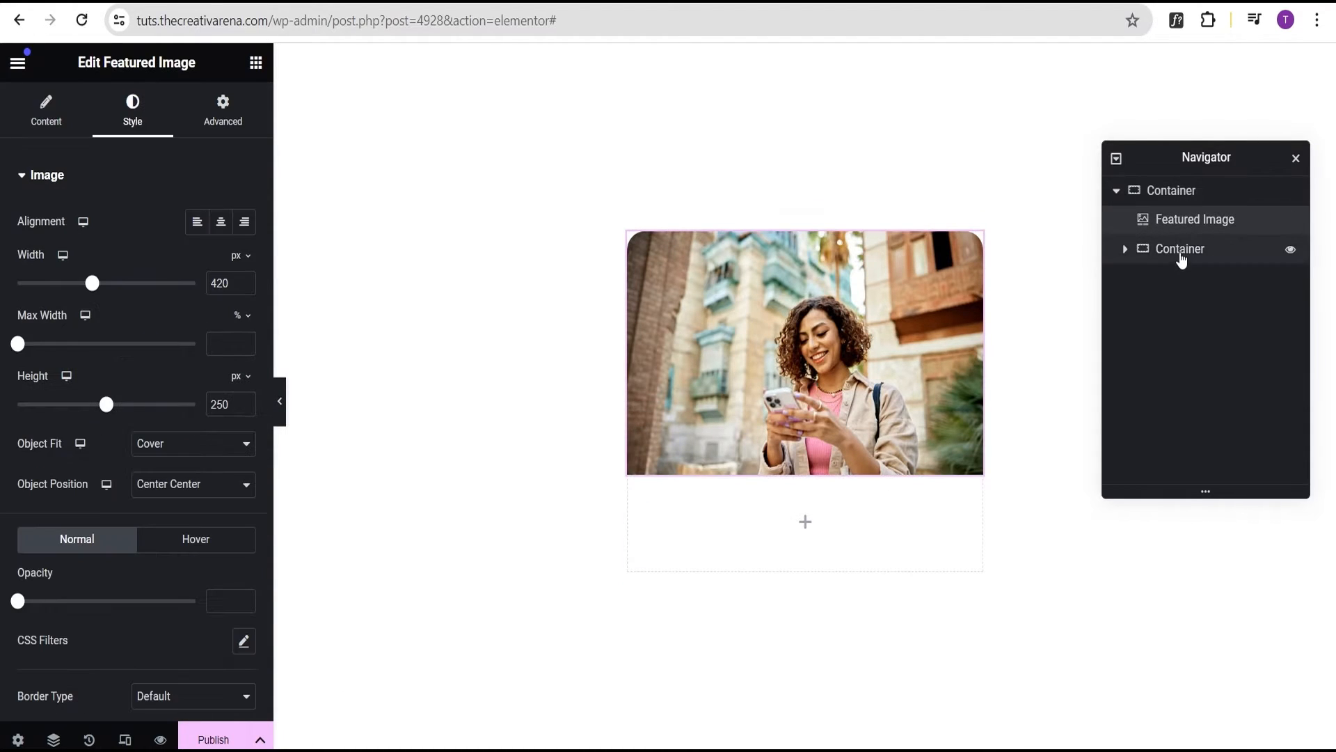
pyautogui.click(1182, 256)
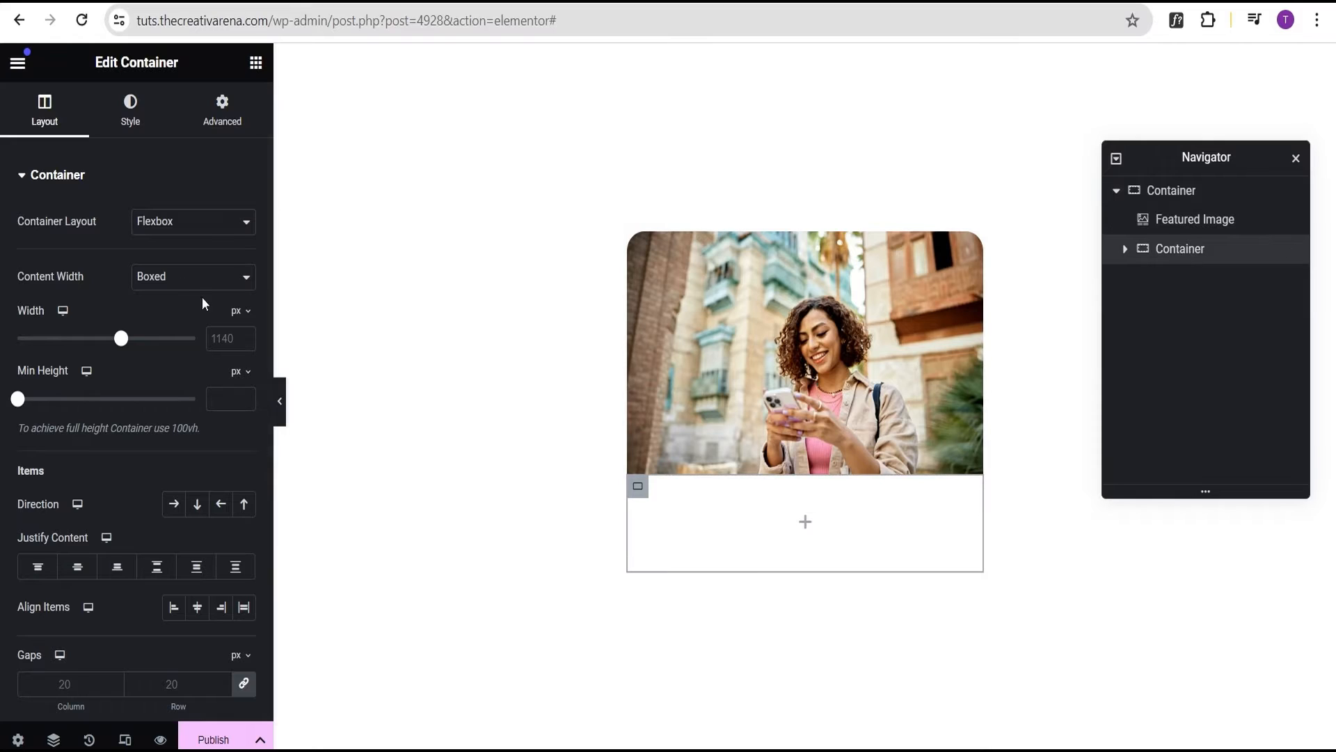
# Make the inner container full width with a black classic background
pyautogui.click(155, 278)
pyautogui.click(160, 310)
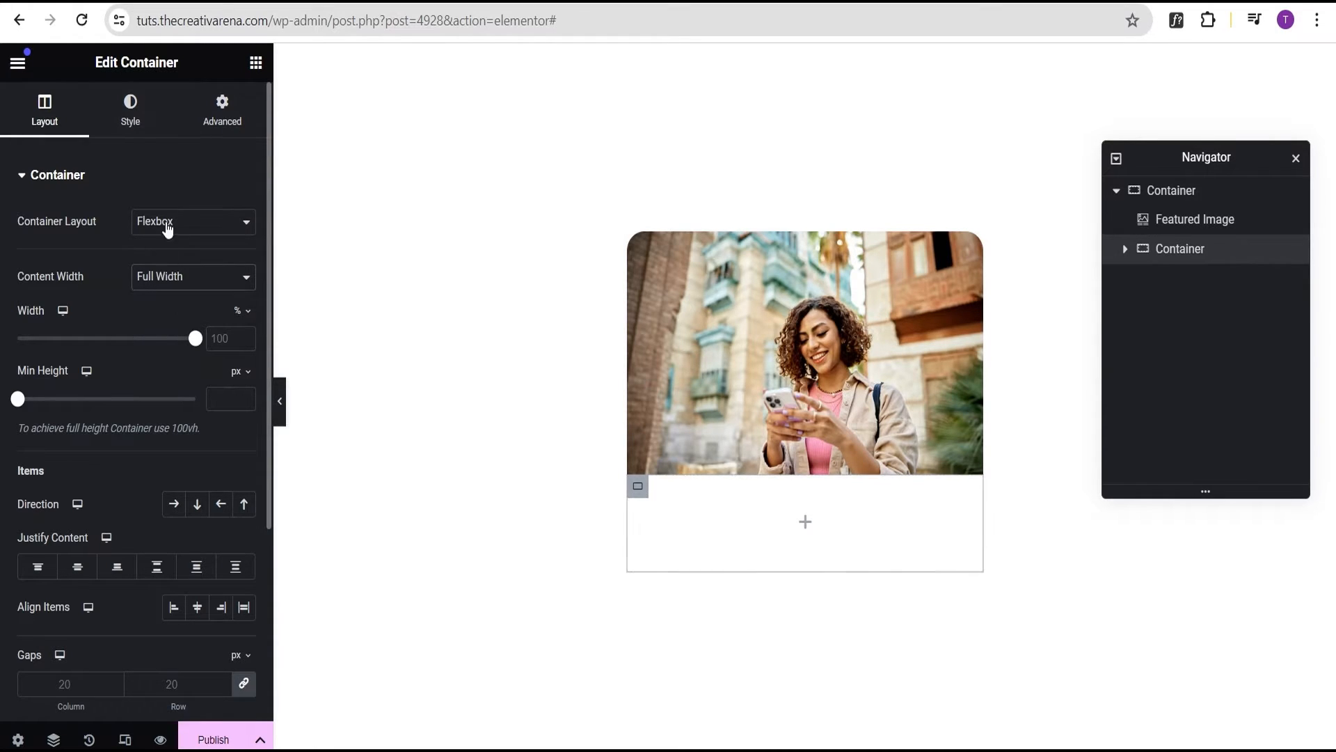
pyautogui.click(134, 122)
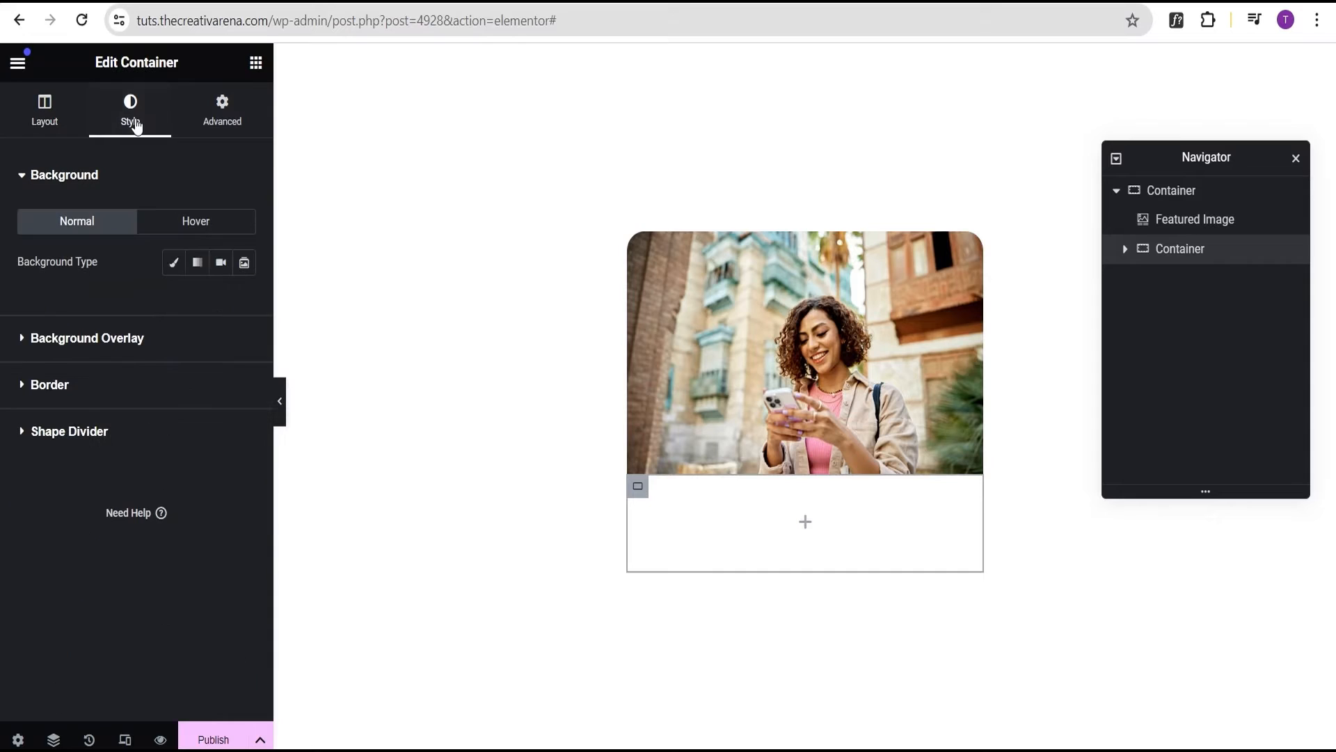
pyautogui.click(171, 275)
pyautogui.click(246, 304)
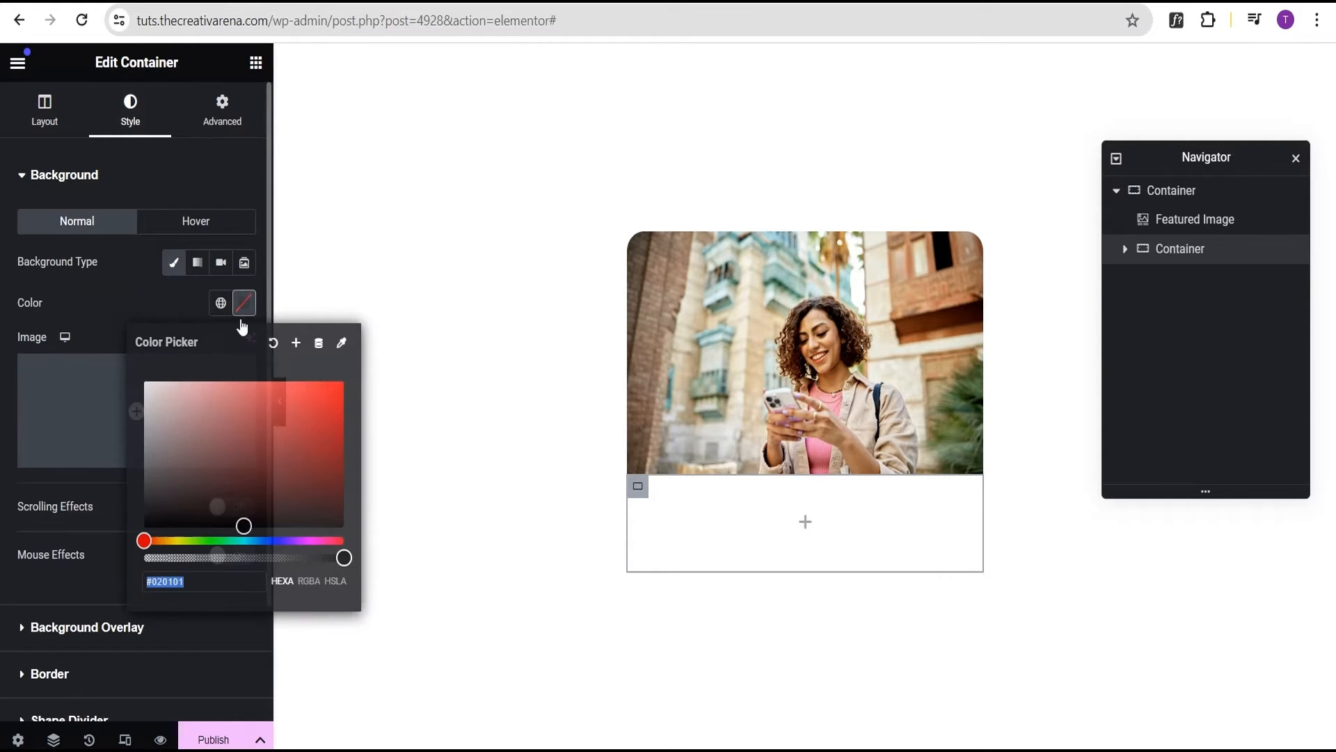
pyautogui.click(241, 527)
pyautogui.click(114, 282)
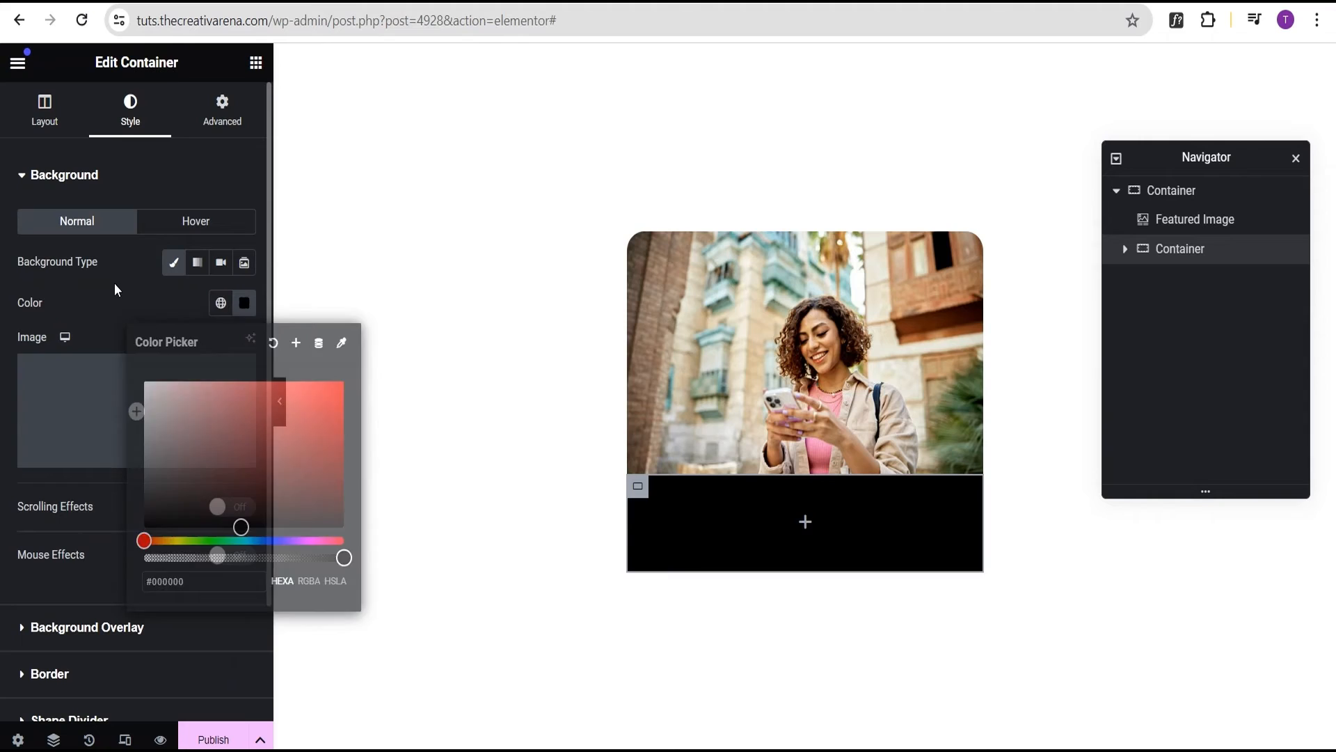
# Give the inner container 20 px padding on all sides
pyautogui.click(220, 111)
pyautogui.click(35, 318)
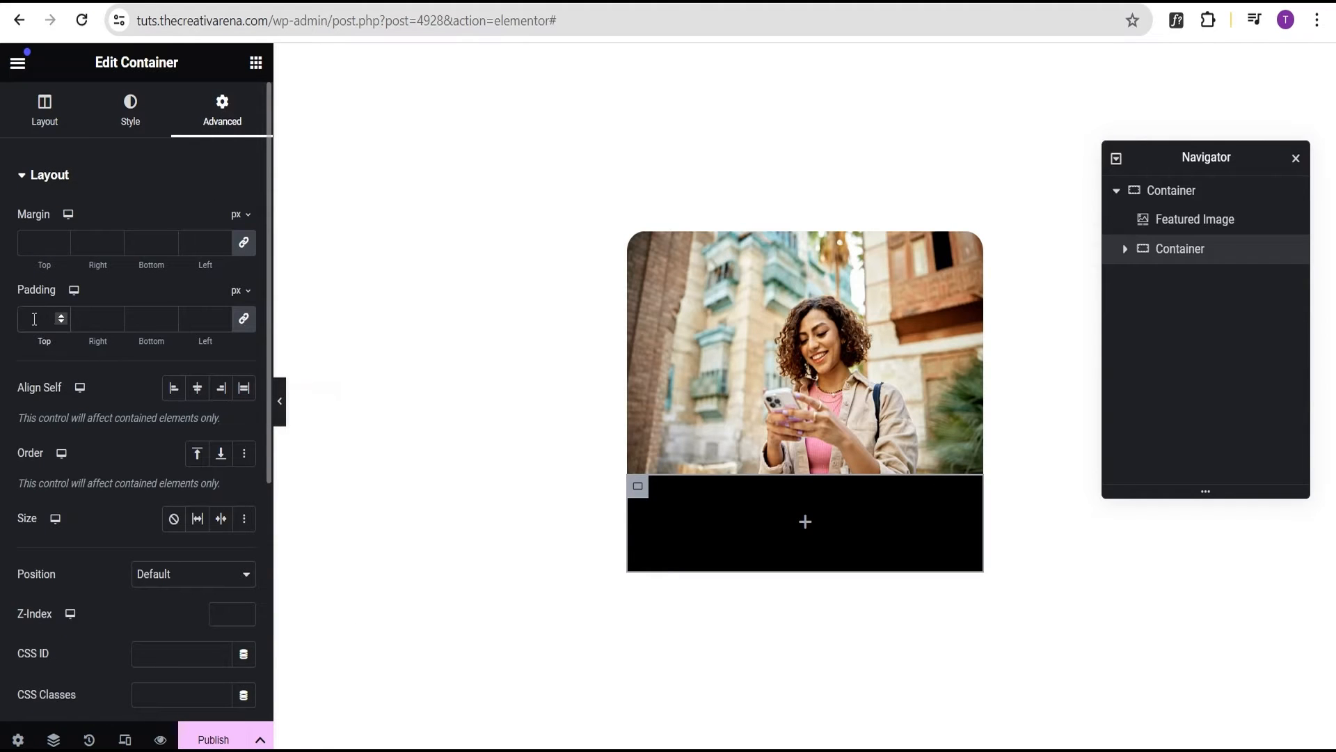
pyautogui.write('20')
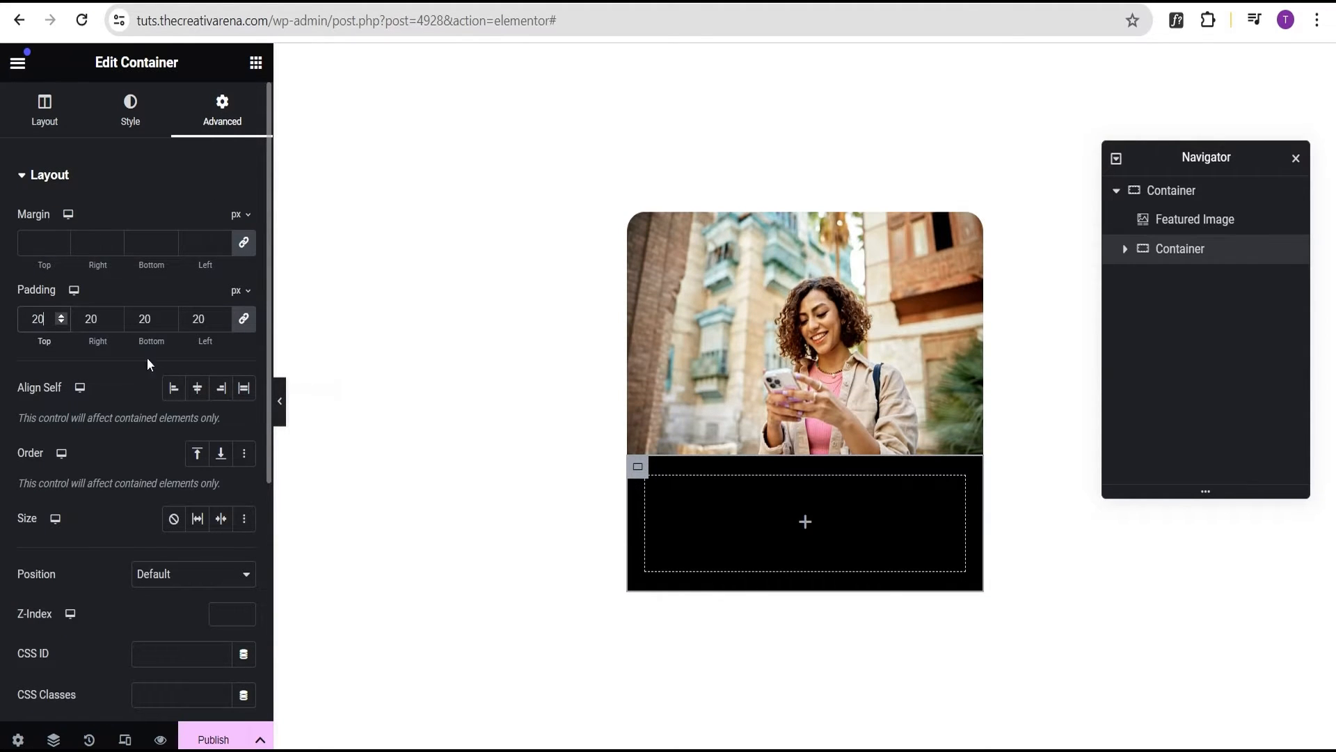
pyautogui.click(805, 524)
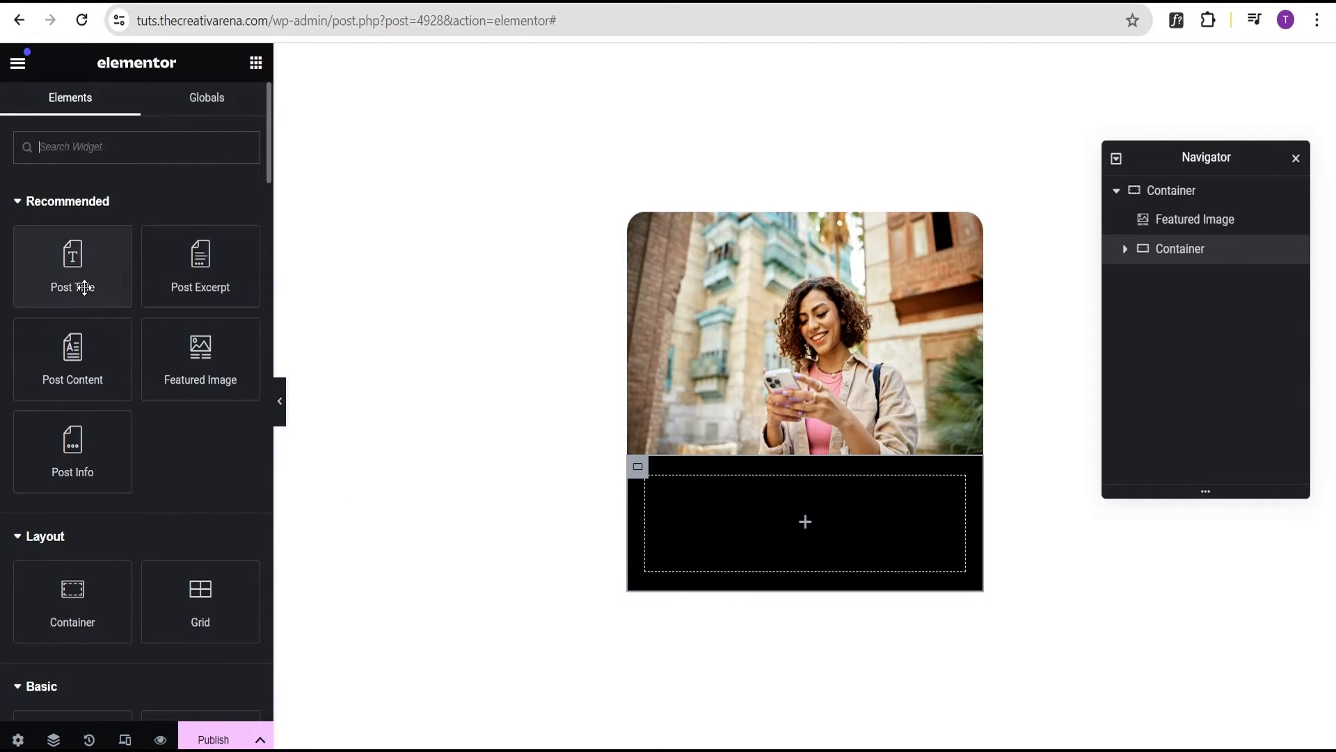
pyautogui.scroll(-3, 89, 671)
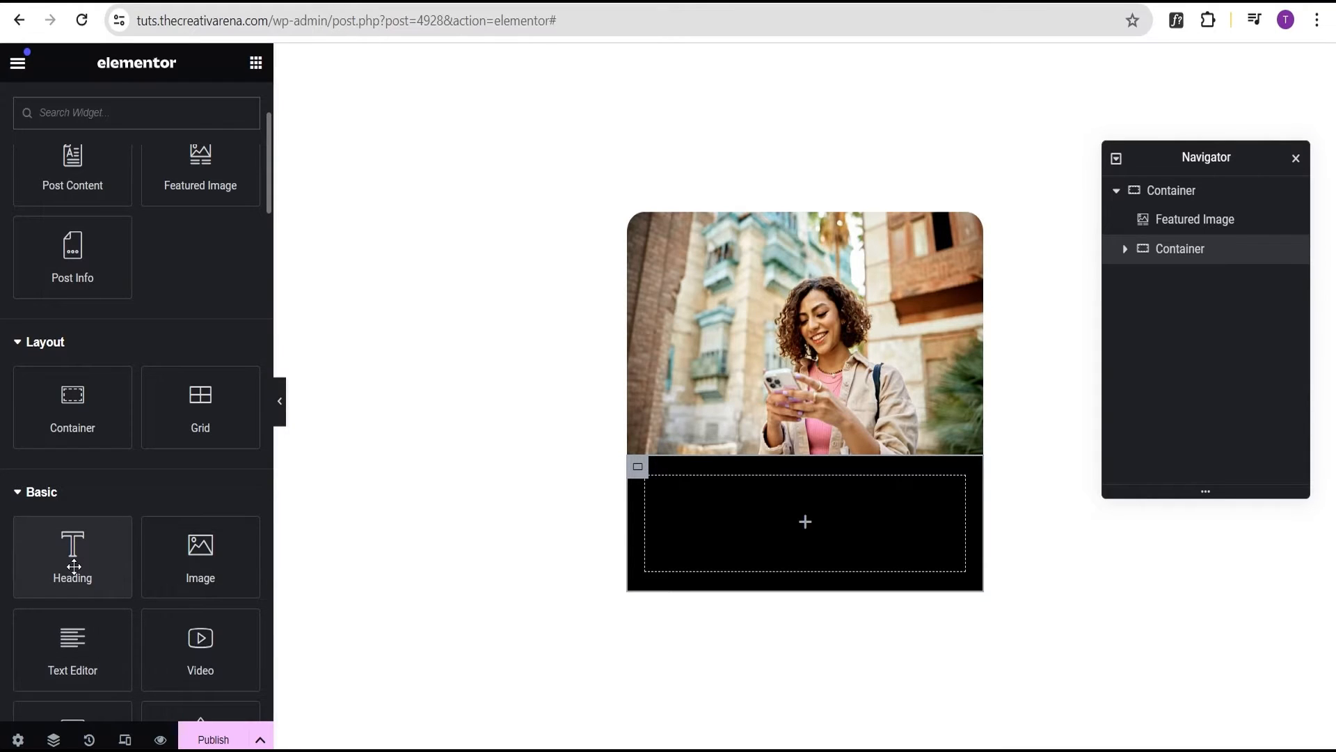
# Add a Post Title to the black container with 'Post:' before it and 'No Data Available' fallback
pyautogui.scroll(3, 74, 567)
pyautogui.moveTo(76, 268); pyautogui.dragTo(796, 517)
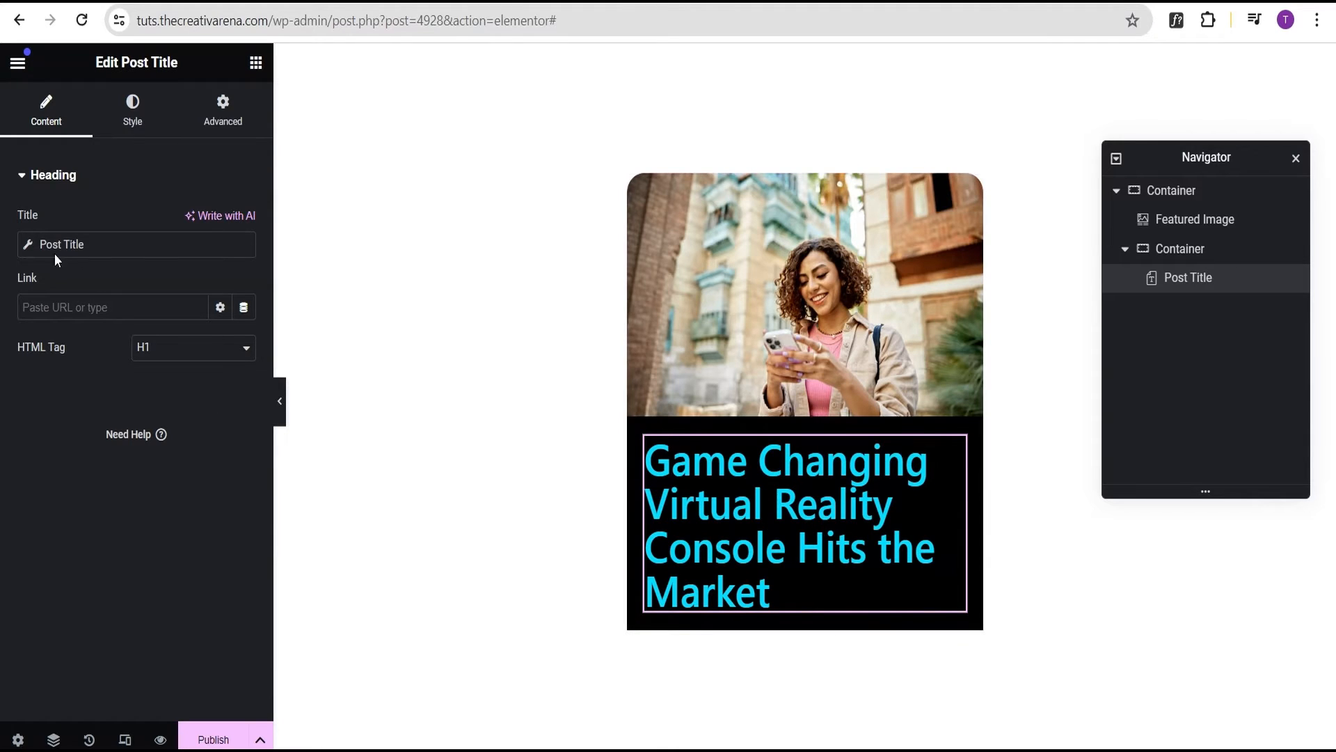
pyautogui.click(28, 246)
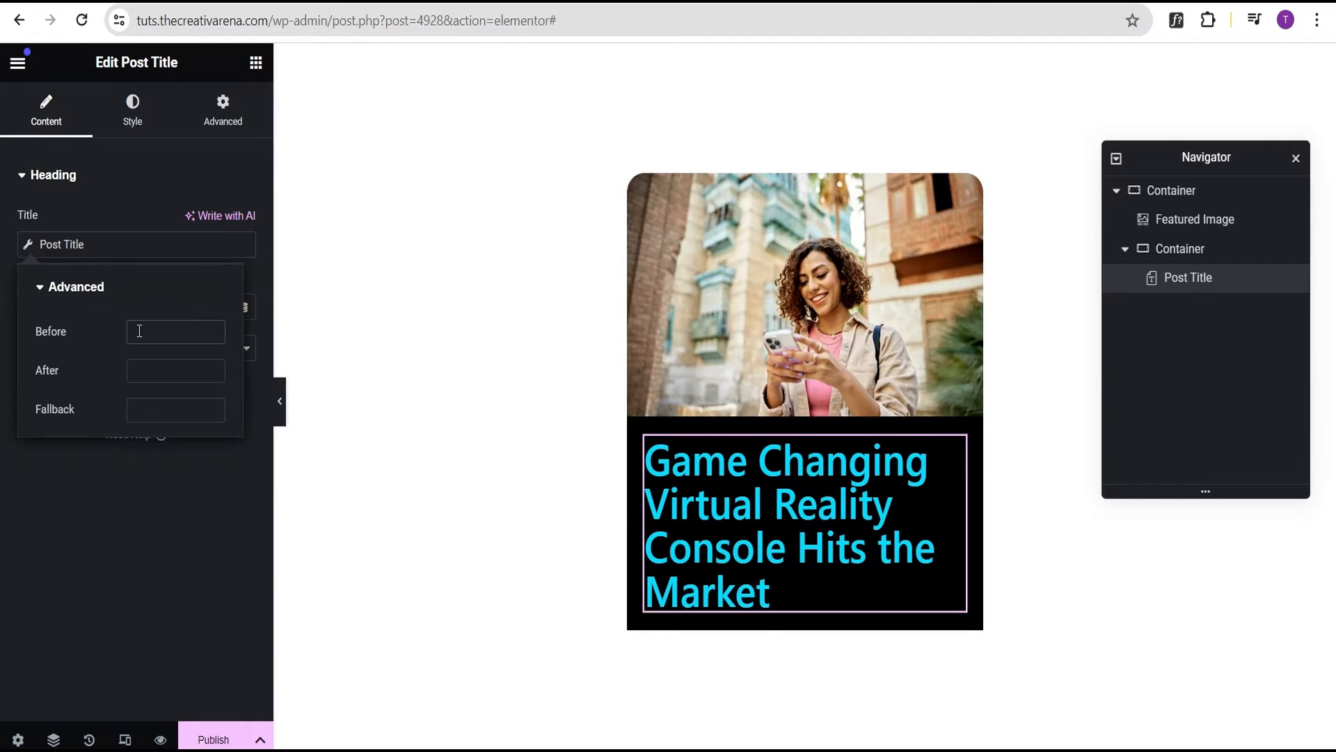
pyautogui.write('Post:')
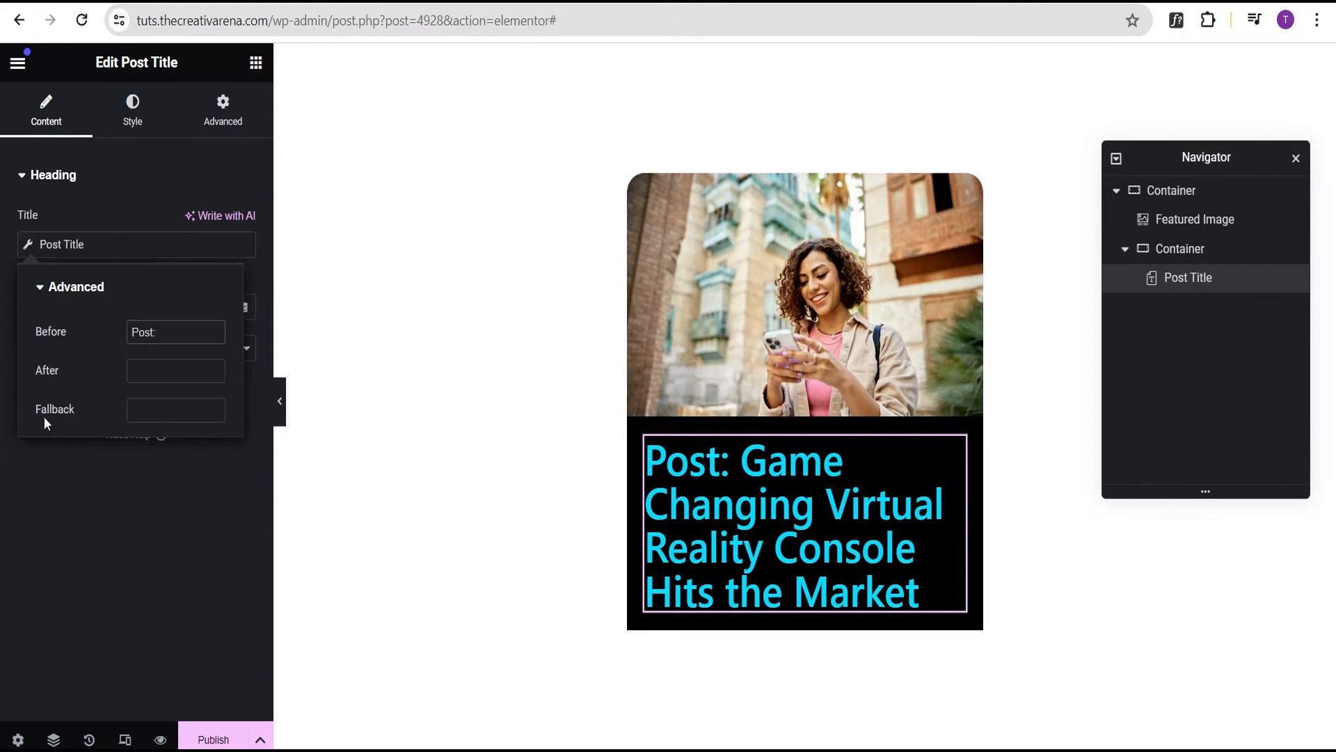
pyautogui.click(150, 412)
pyautogui.write('N')
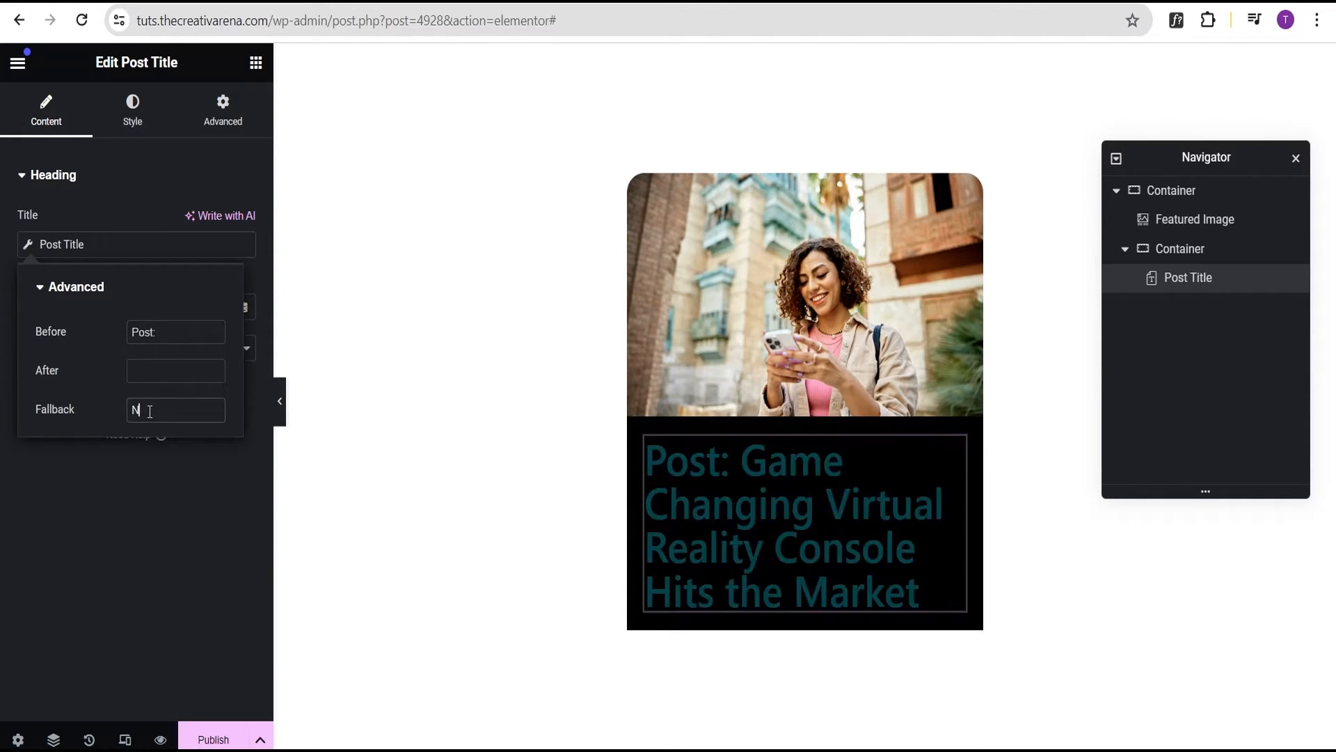
pyautogui.write('o Da')
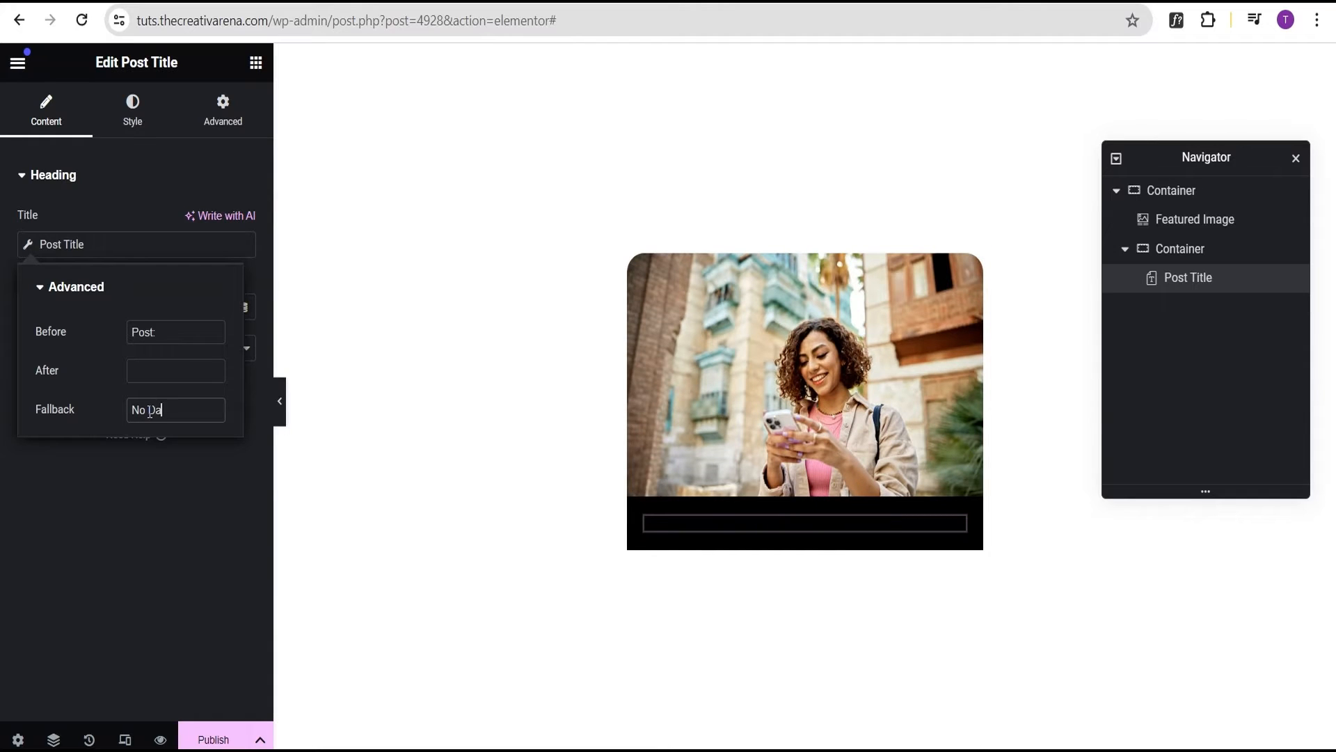
pyautogui.write('ta Available')
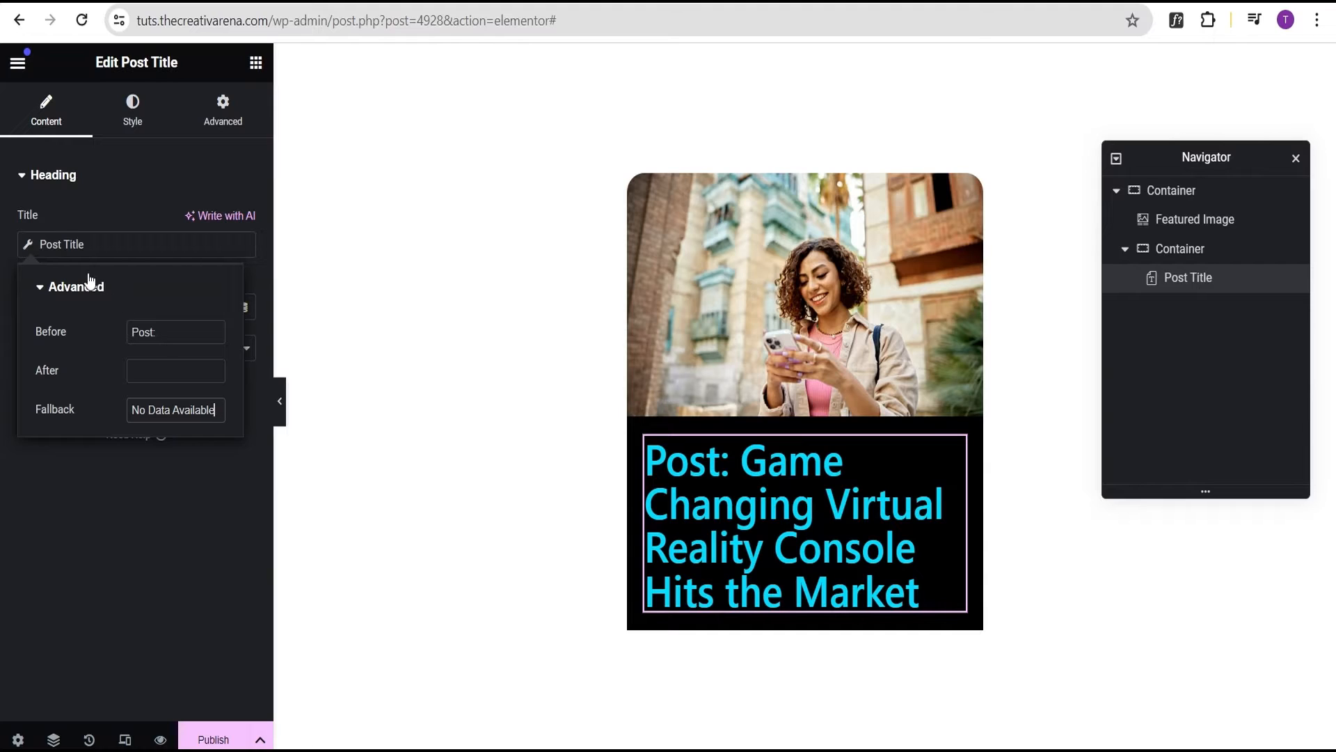
pyautogui.click(29, 246)
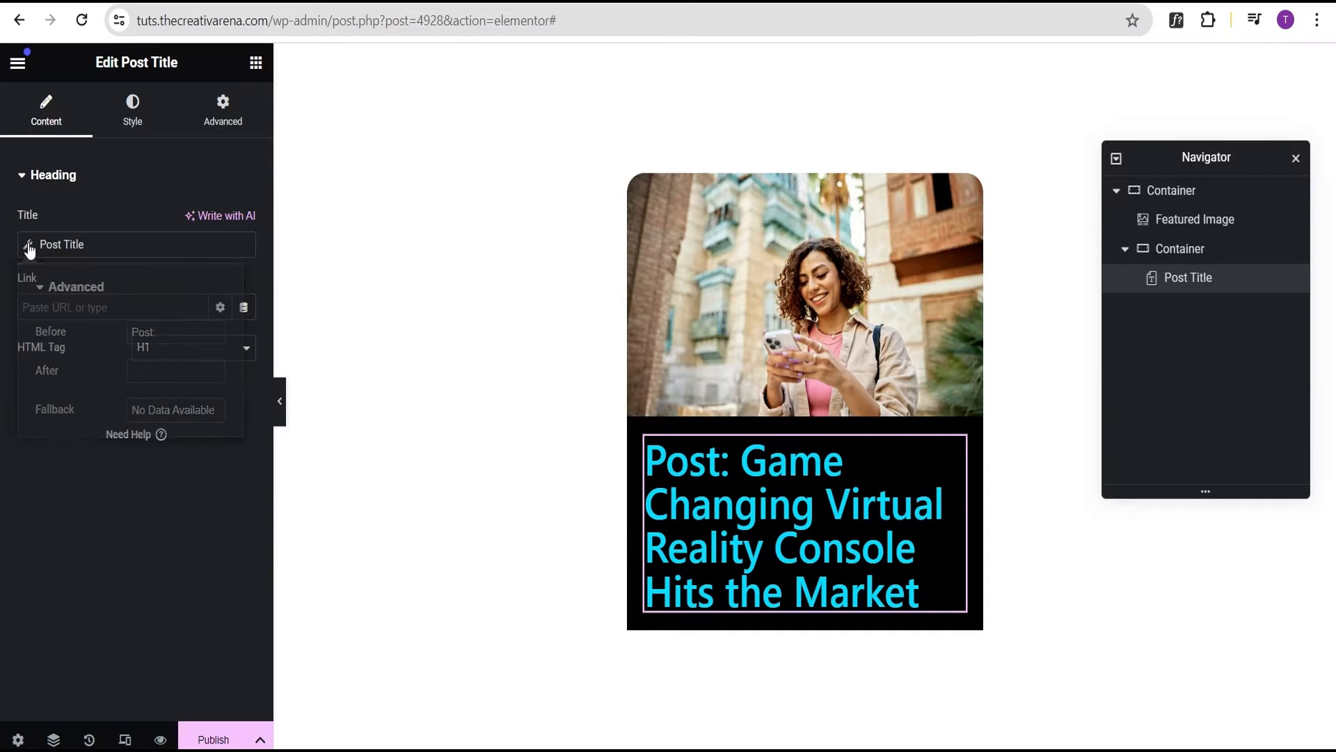
# Style the post title with white text and an 18 px font size
pyautogui.click(131, 125)
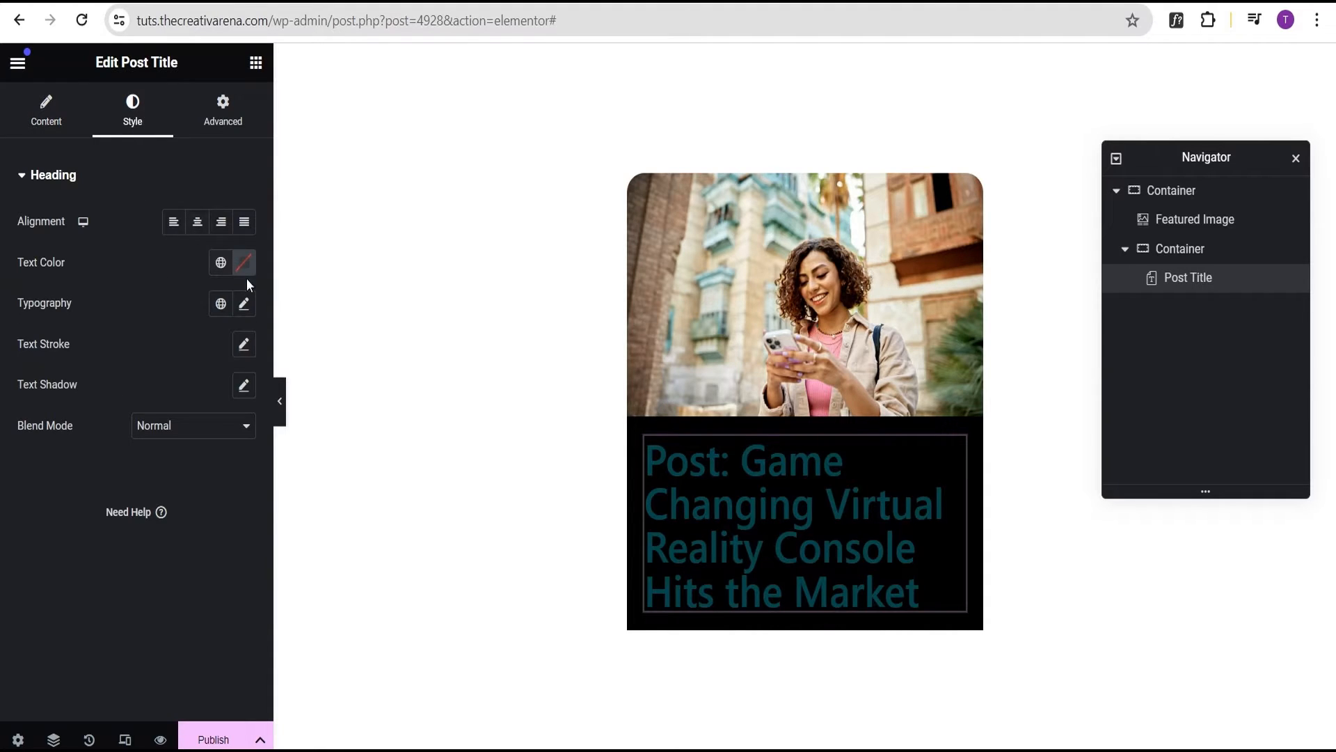
pyautogui.click(245, 263)
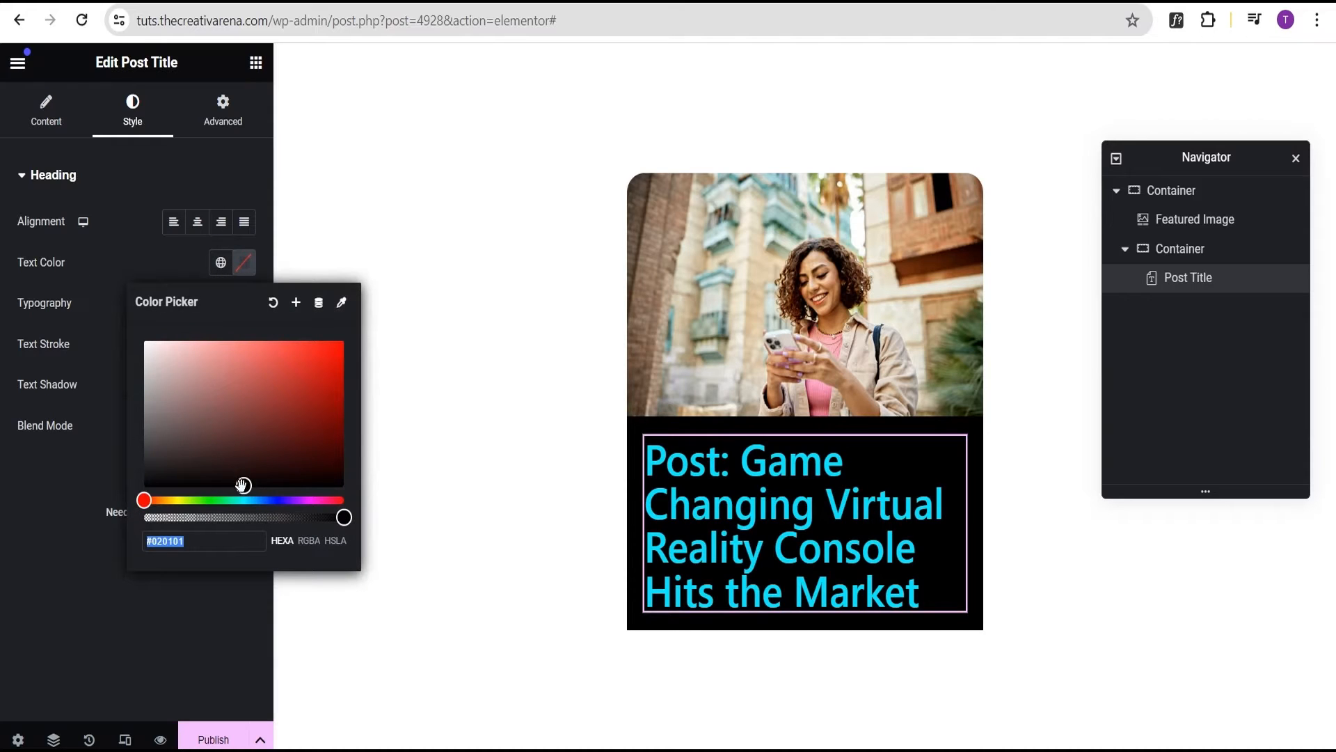
pyautogui.moveTo(240, 483); pyautogui.dragTo(138, 344)
pyautogui.click(118, 244)
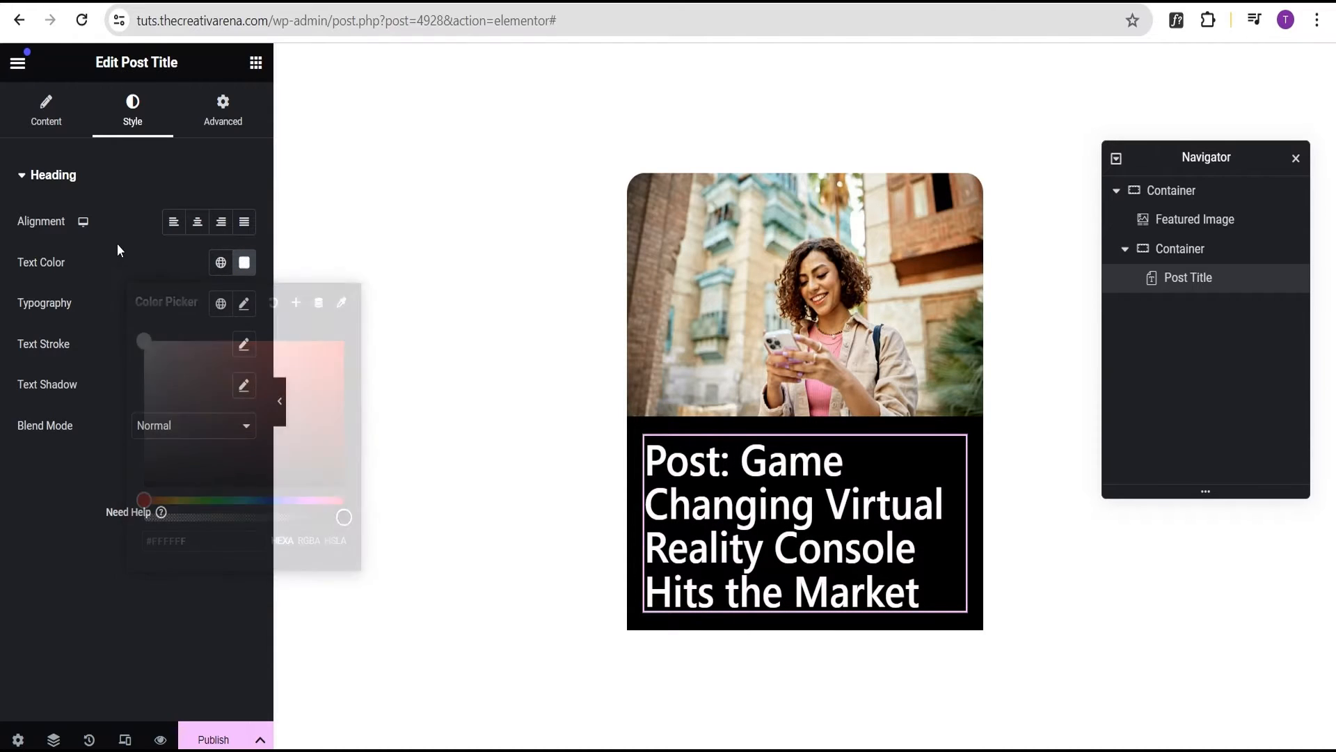
pyautogui.click(244, 304)
pyautogui.click(204, 452)
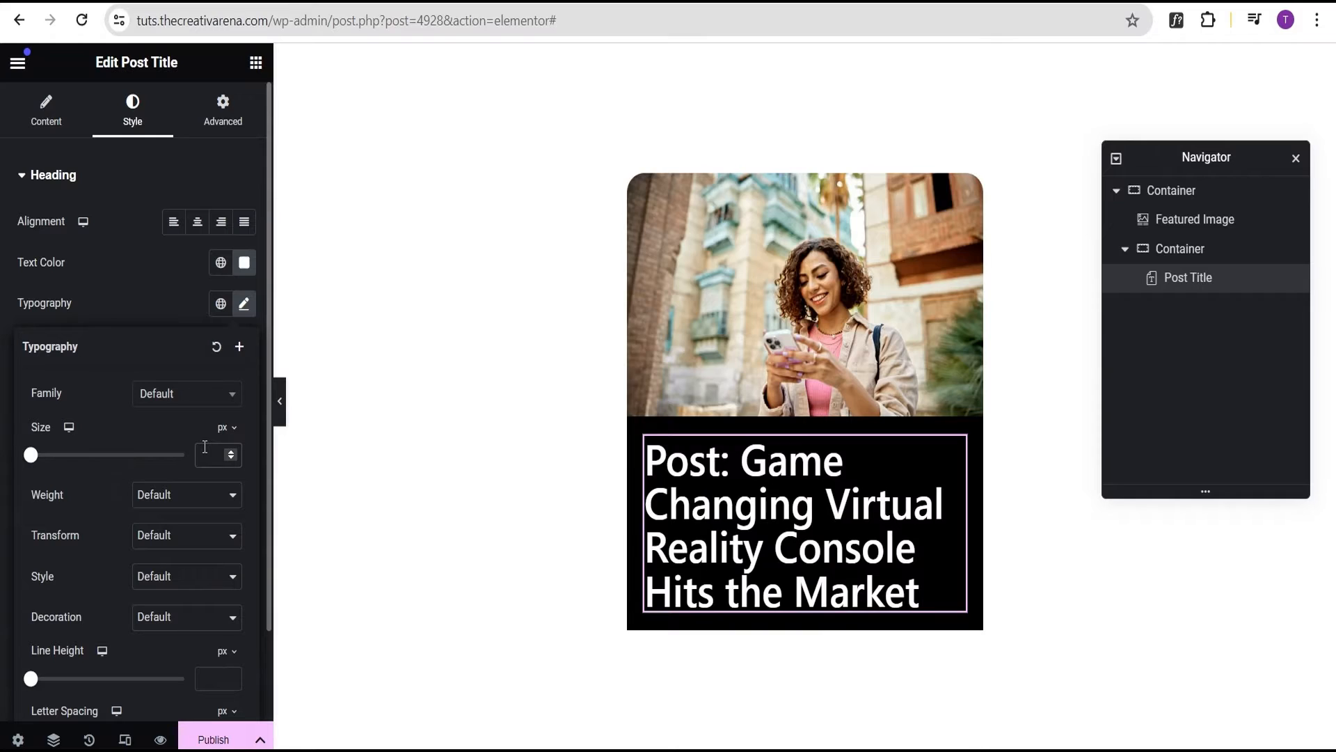
pyautogui.write('20')
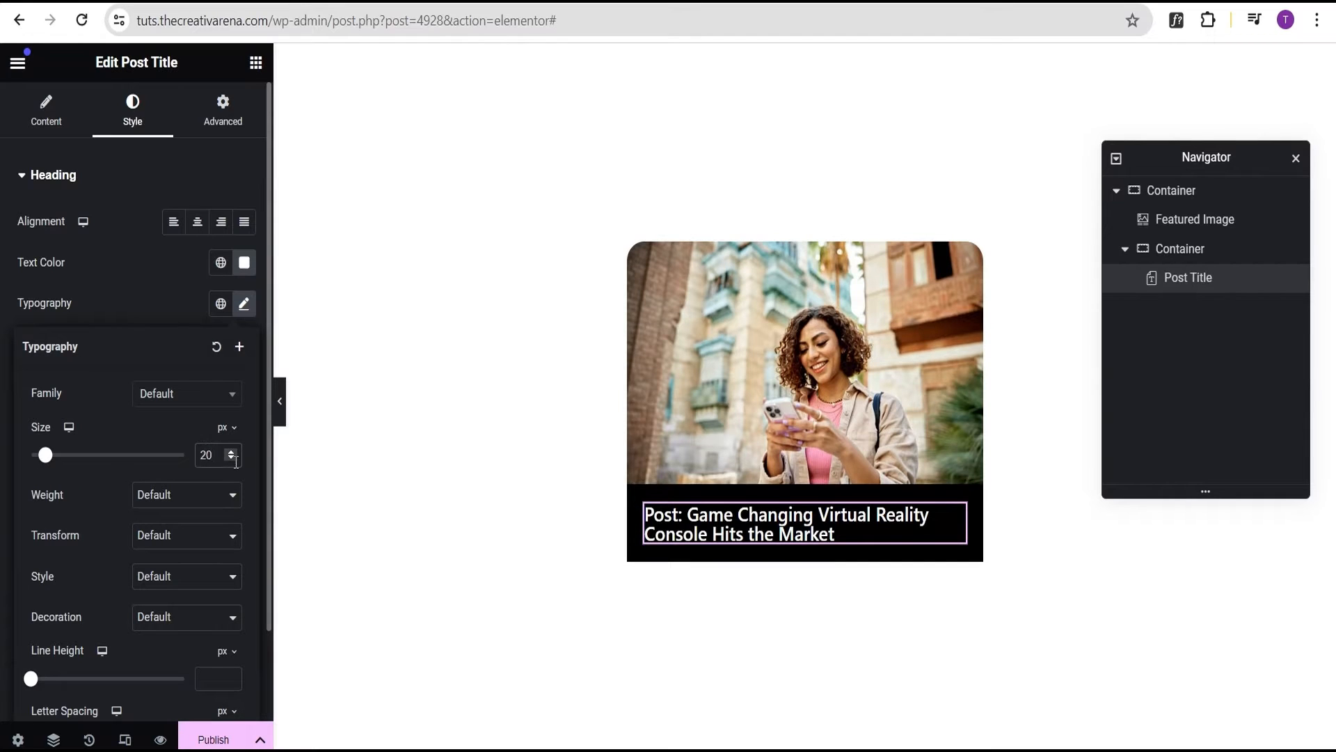
pyautogui.click(234, 460)
pyautogui.click(233, 459)
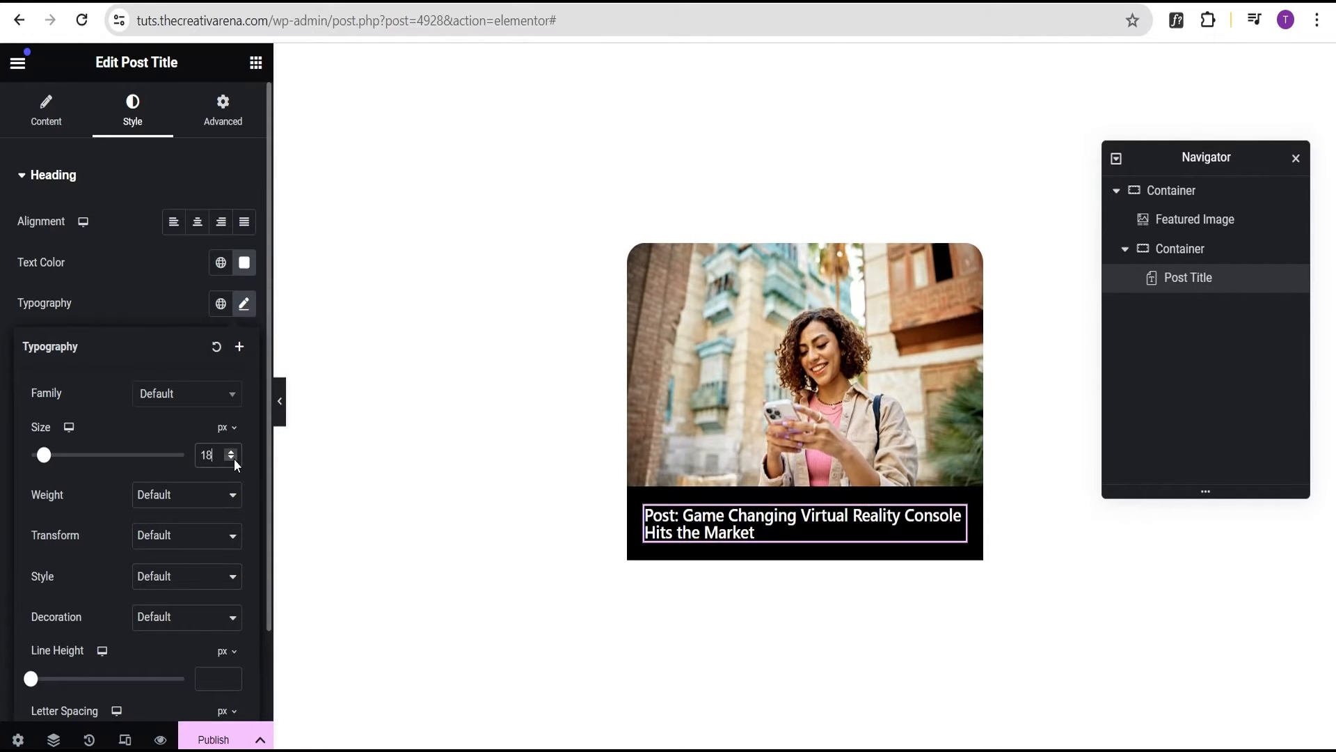
pyautogui.click(129, 285)
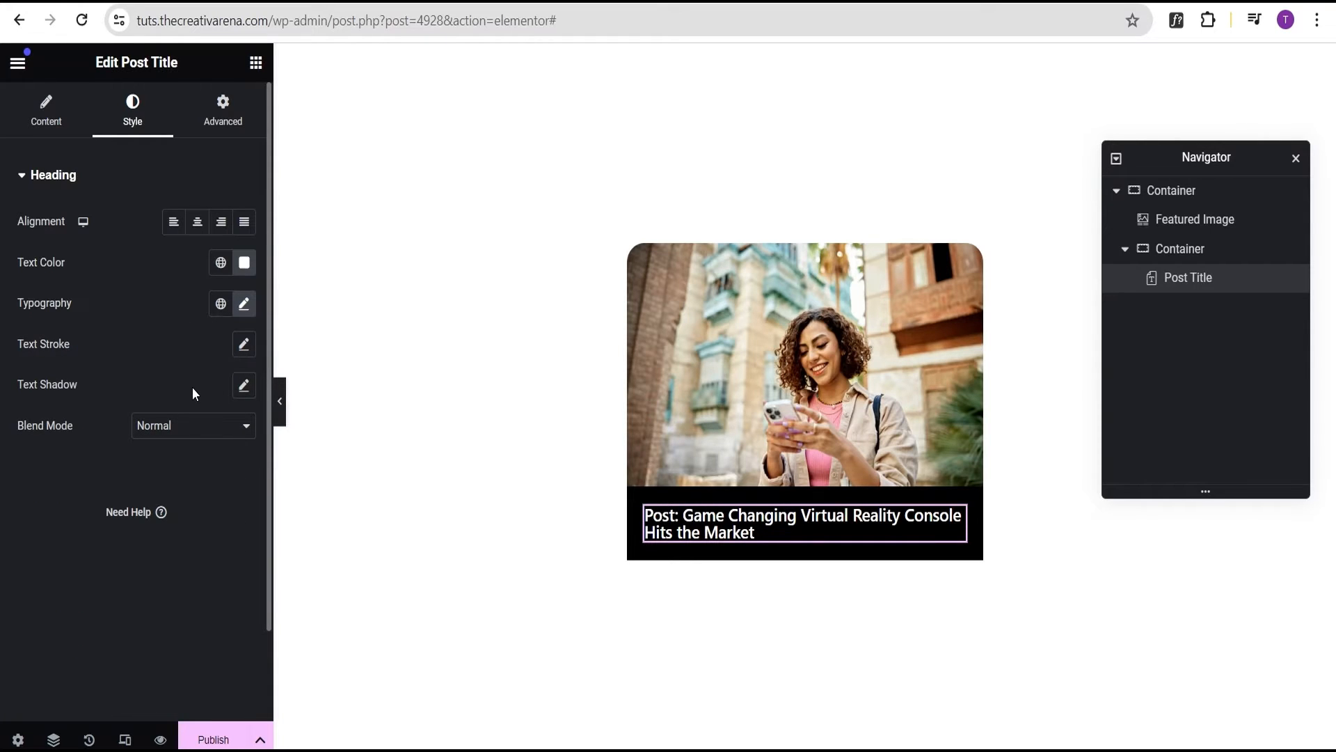
pyautogui.click(256, 62)
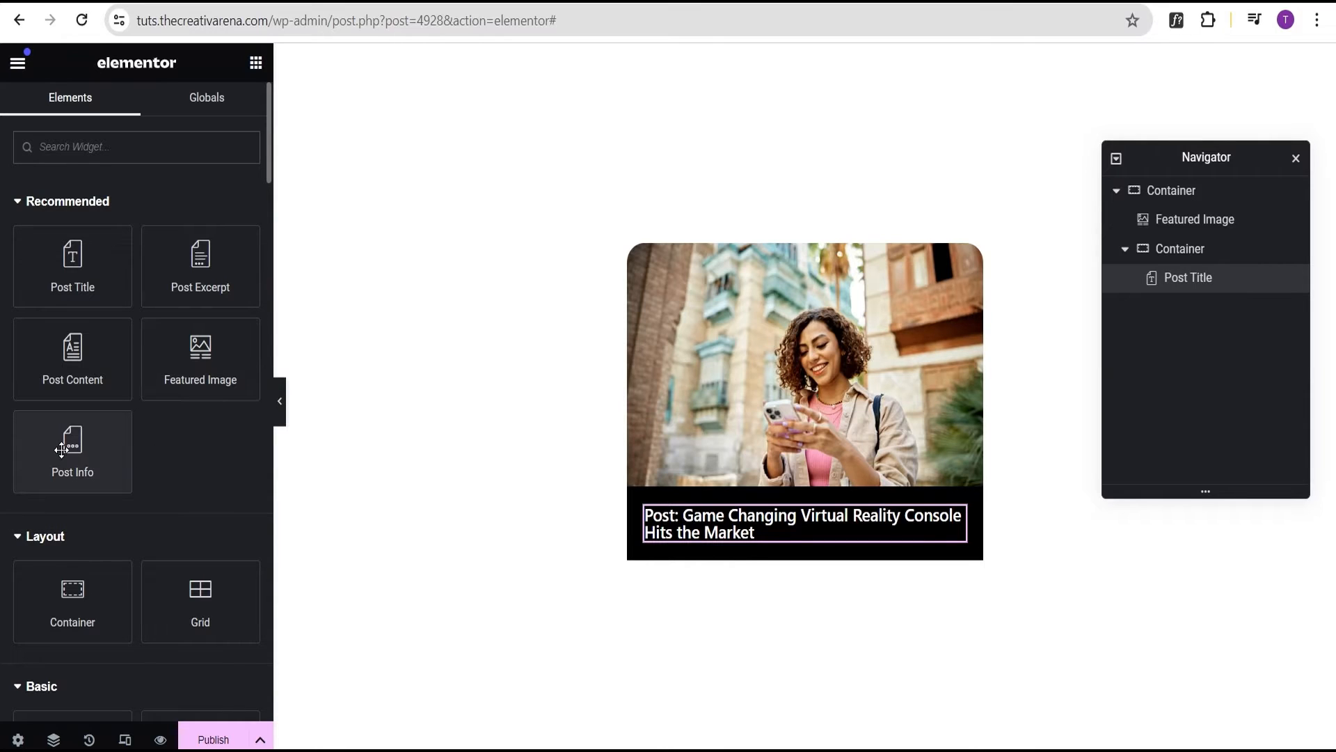
# Add a Post Info widget above the title showing only Date and Comments, both unlinked
pyautogui.moveTo(61, 451); pyautogui.dragTo(703, 506)
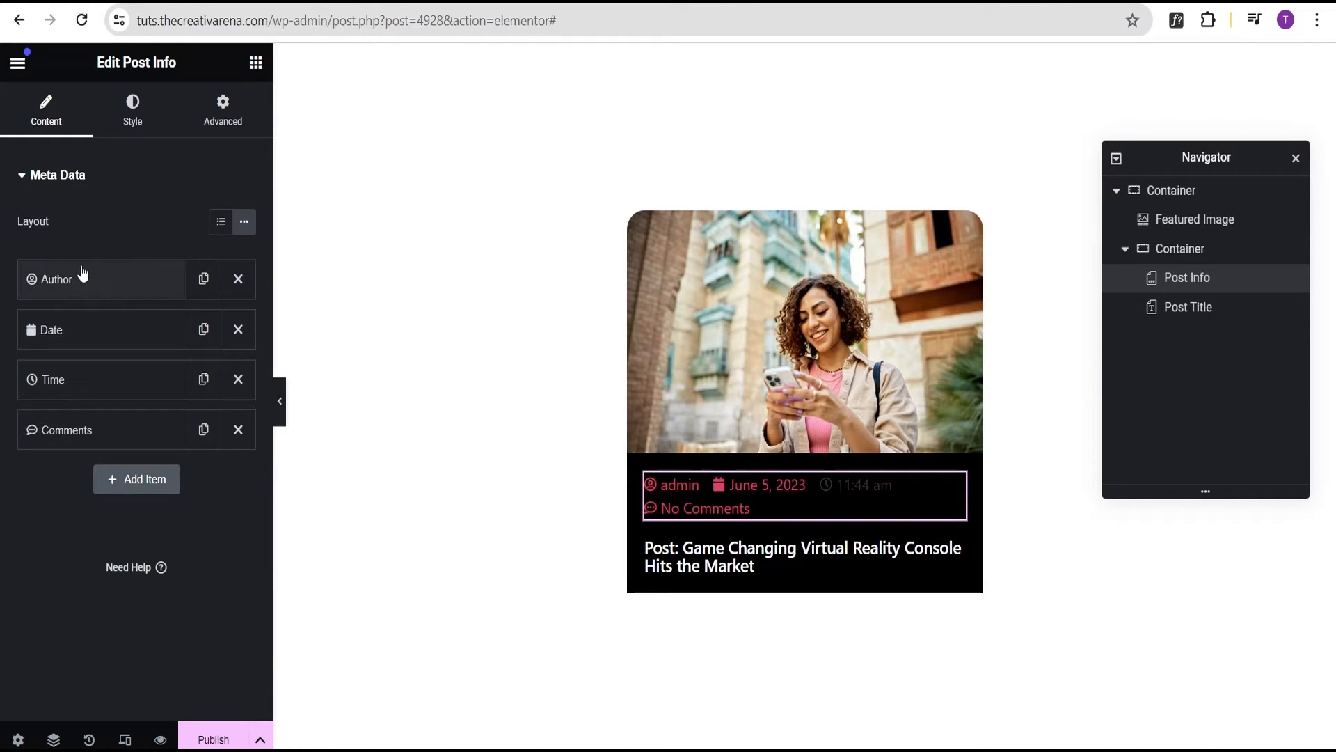
pyautogui.click(243, 286)
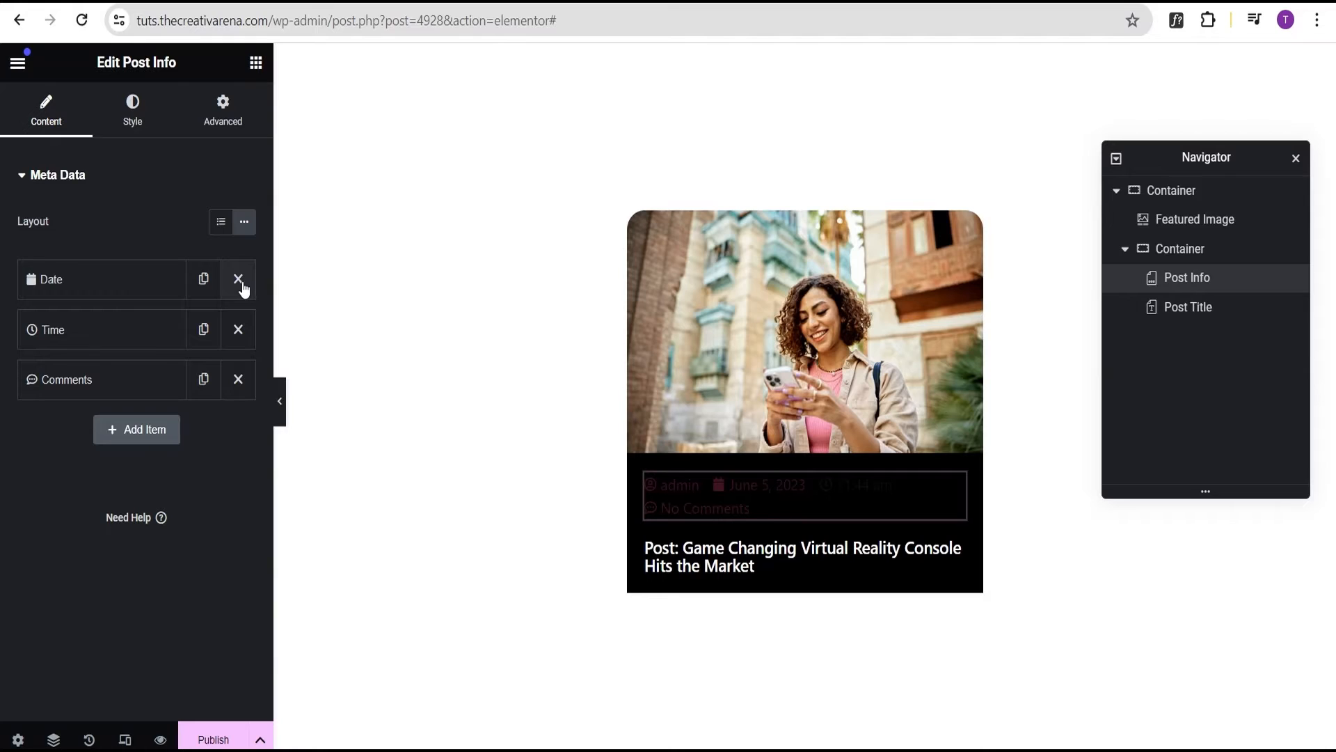
pyautogui.click(238, 329)
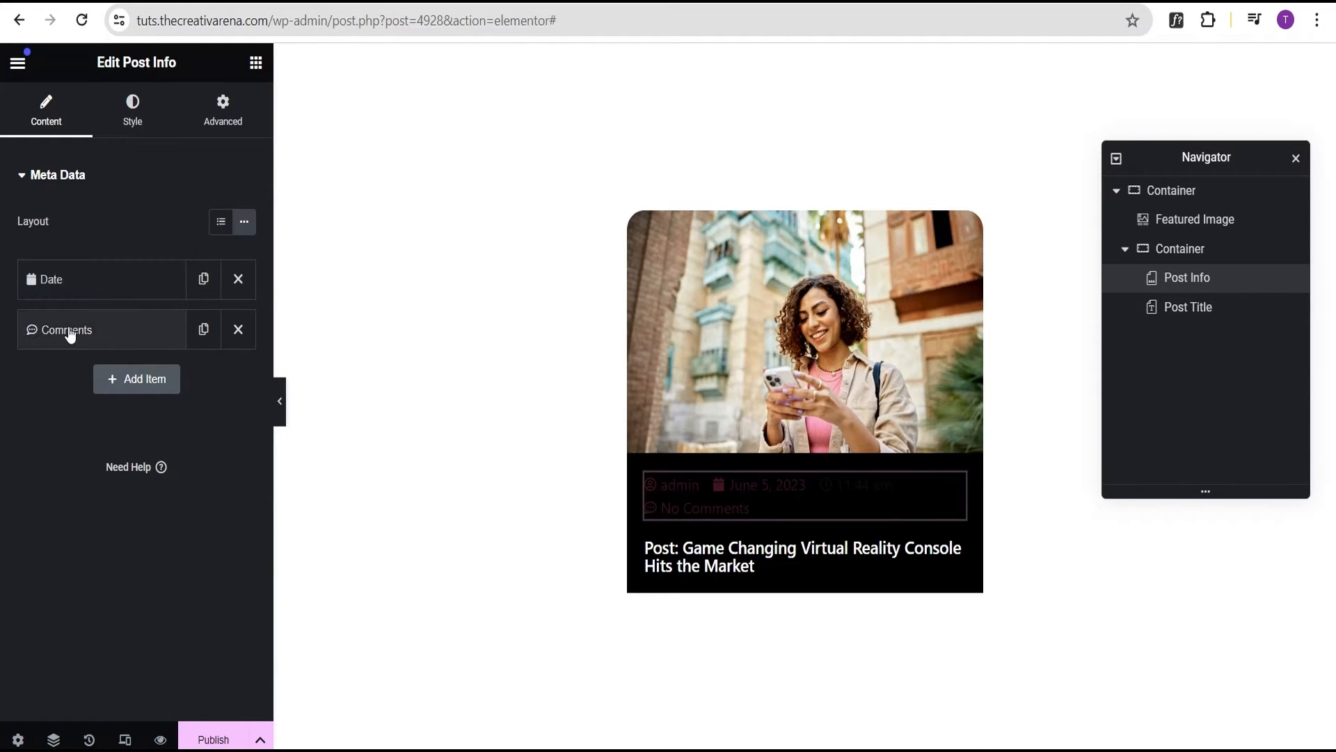
pyautogui.click(74, 283)
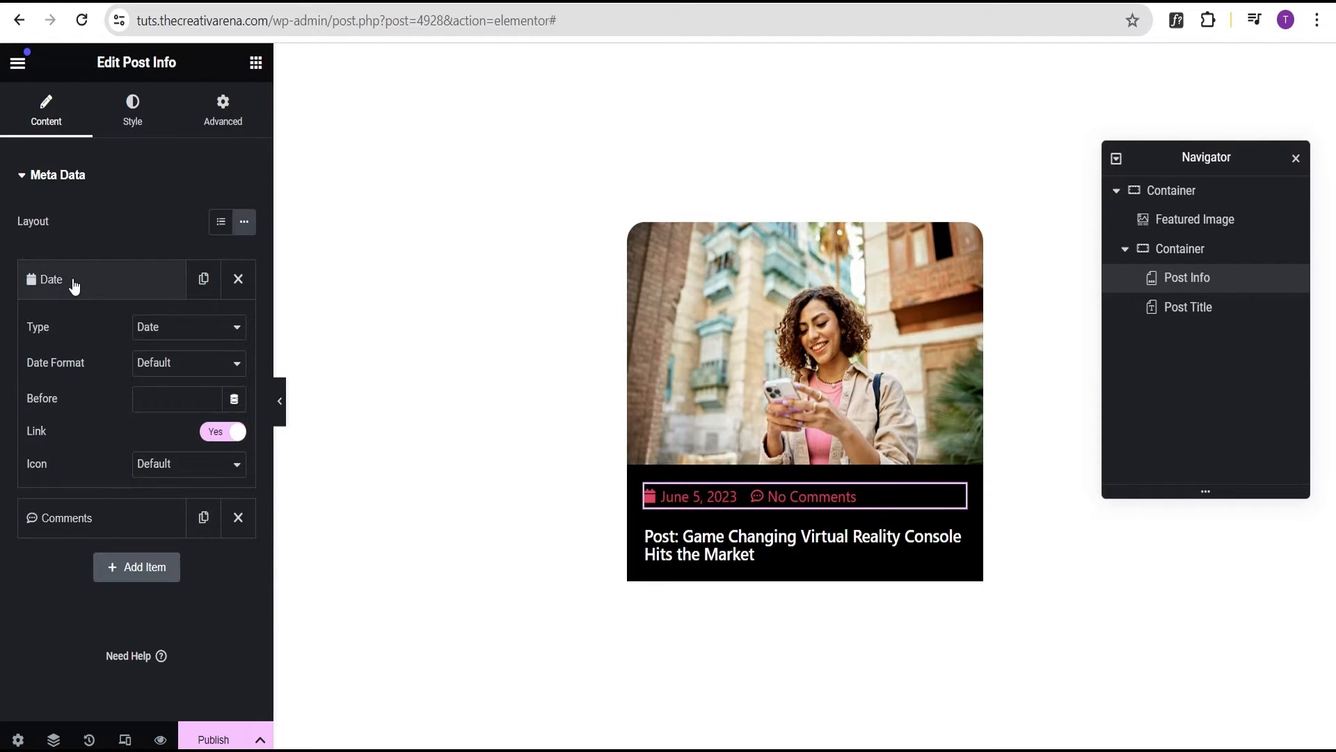
pyautogui.click(221, 433)
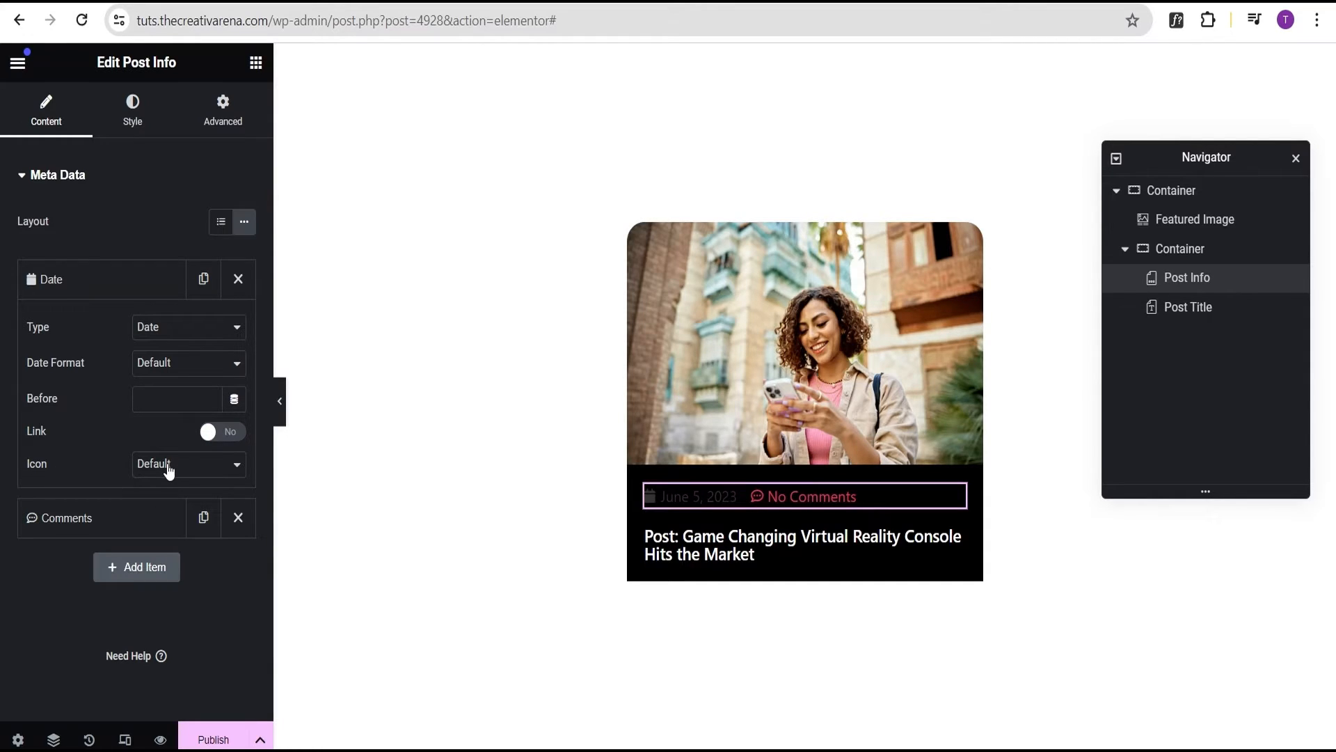
pyautogui.click(75, 517)
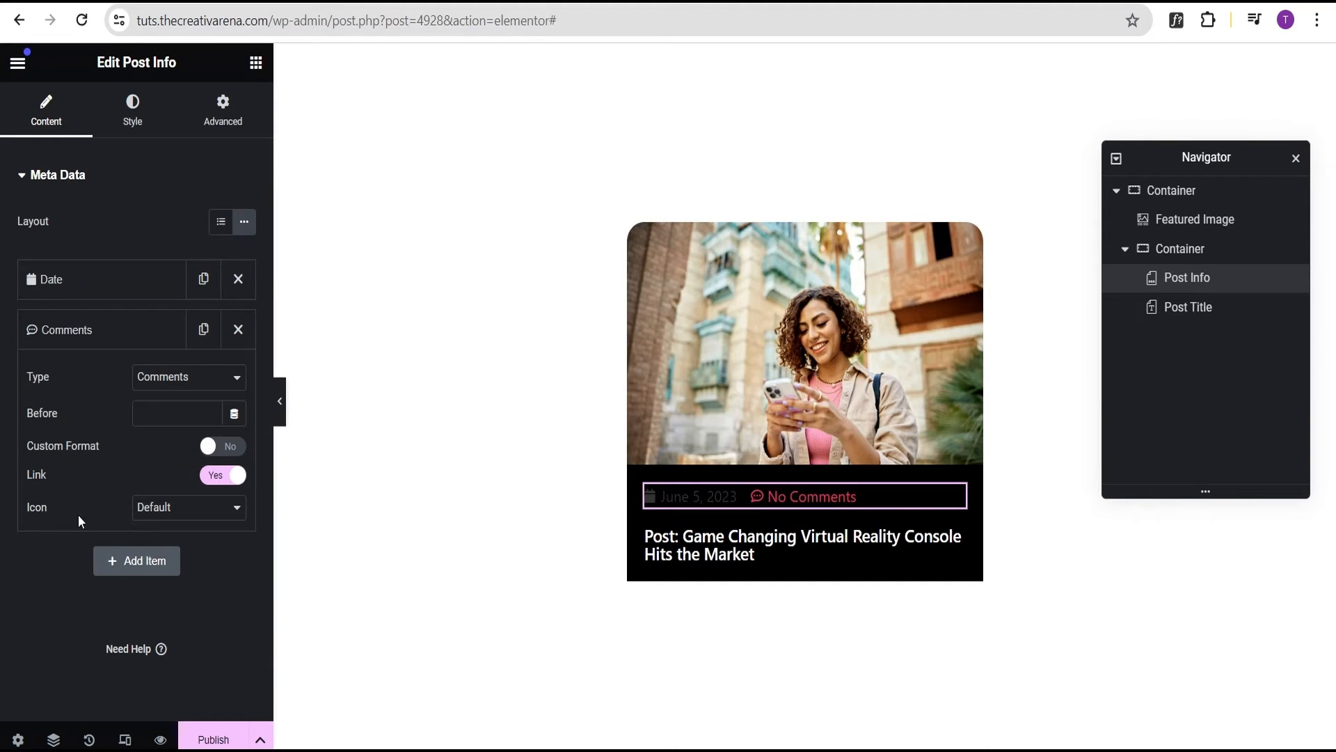
pyautogui.click(217, 479)
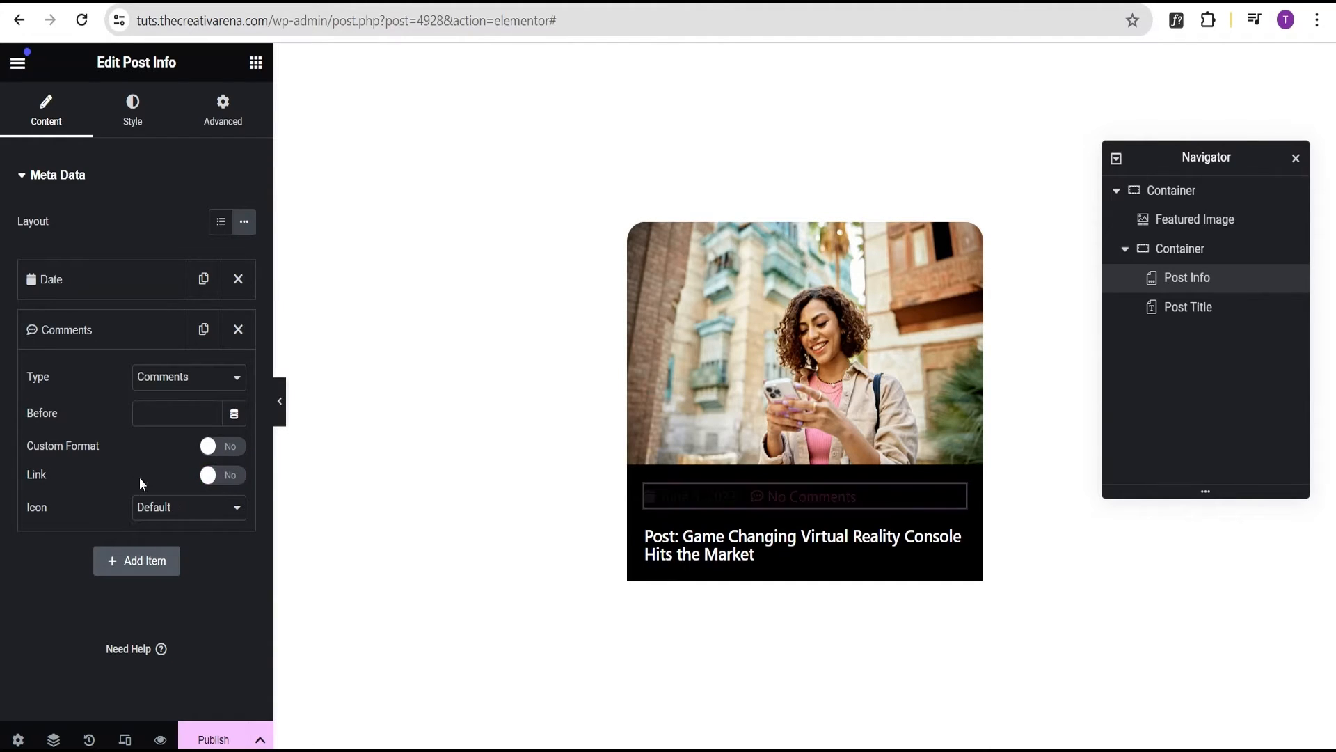
pyautogui.click(73, 326)
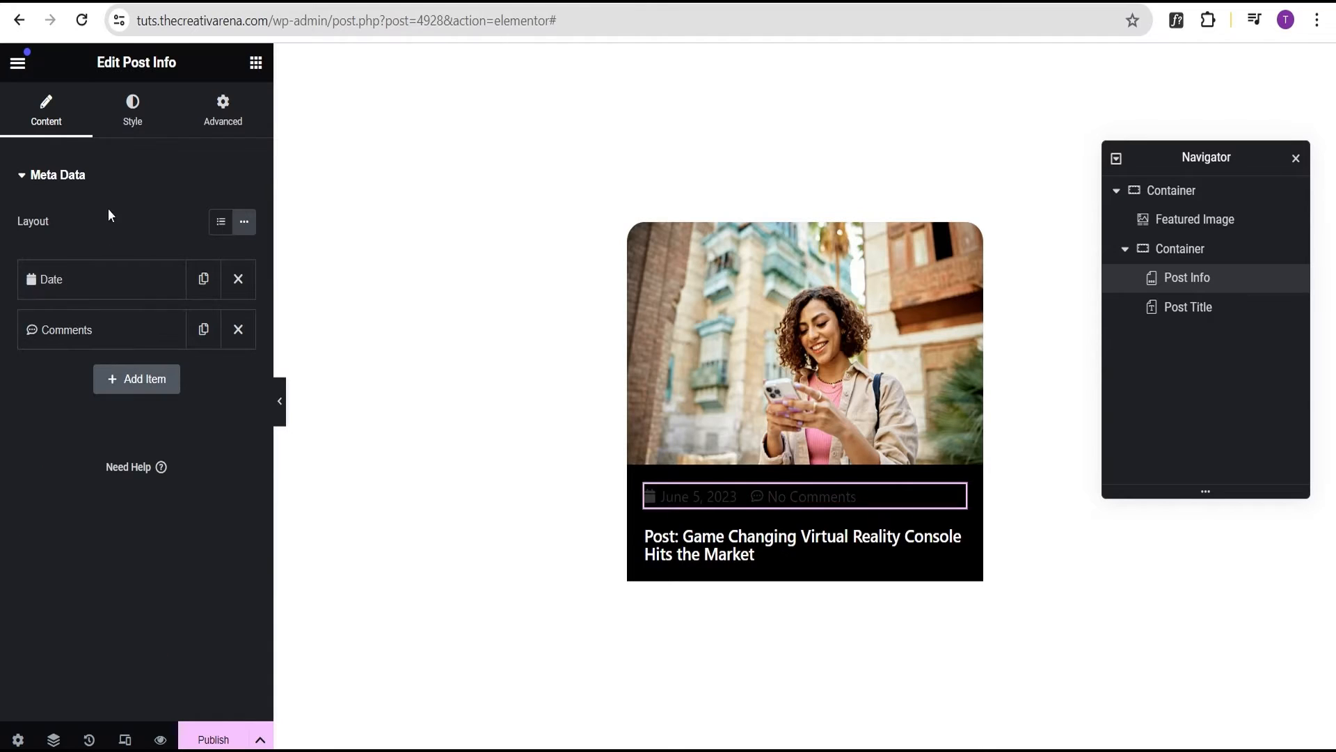
pyautogui.click(129, 109)
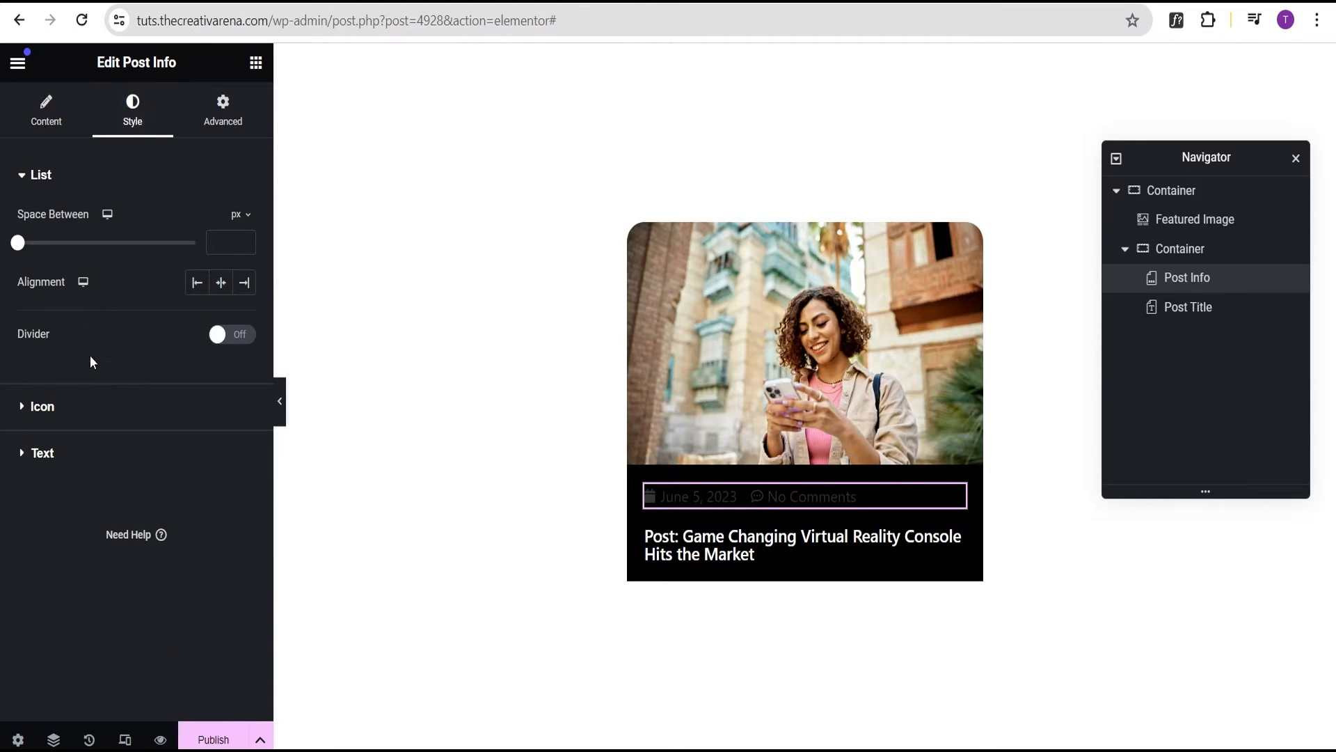
# Make the post info icons red
pyautogui.click(98, 410)
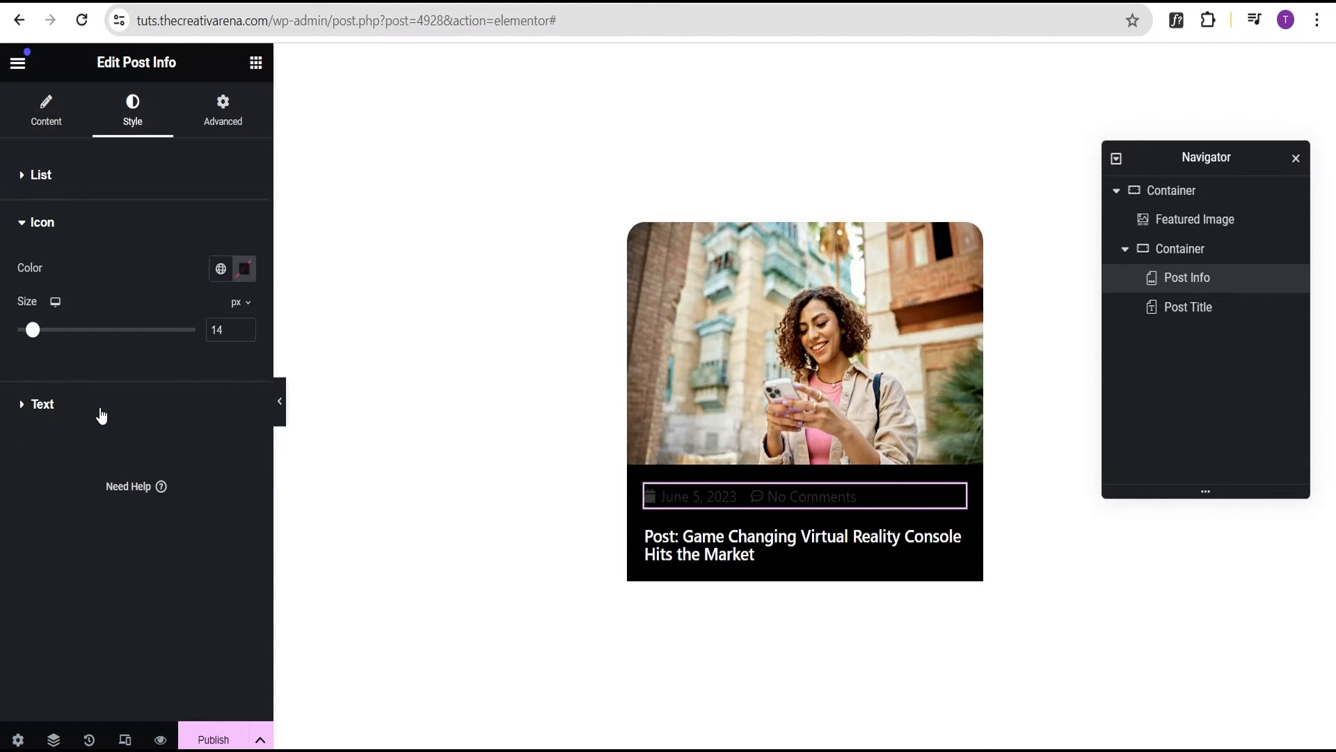
pyautogui.click(243, 269)
pyautogui.moveTo(238, 492); pyautogui.dragTo(337, 350)
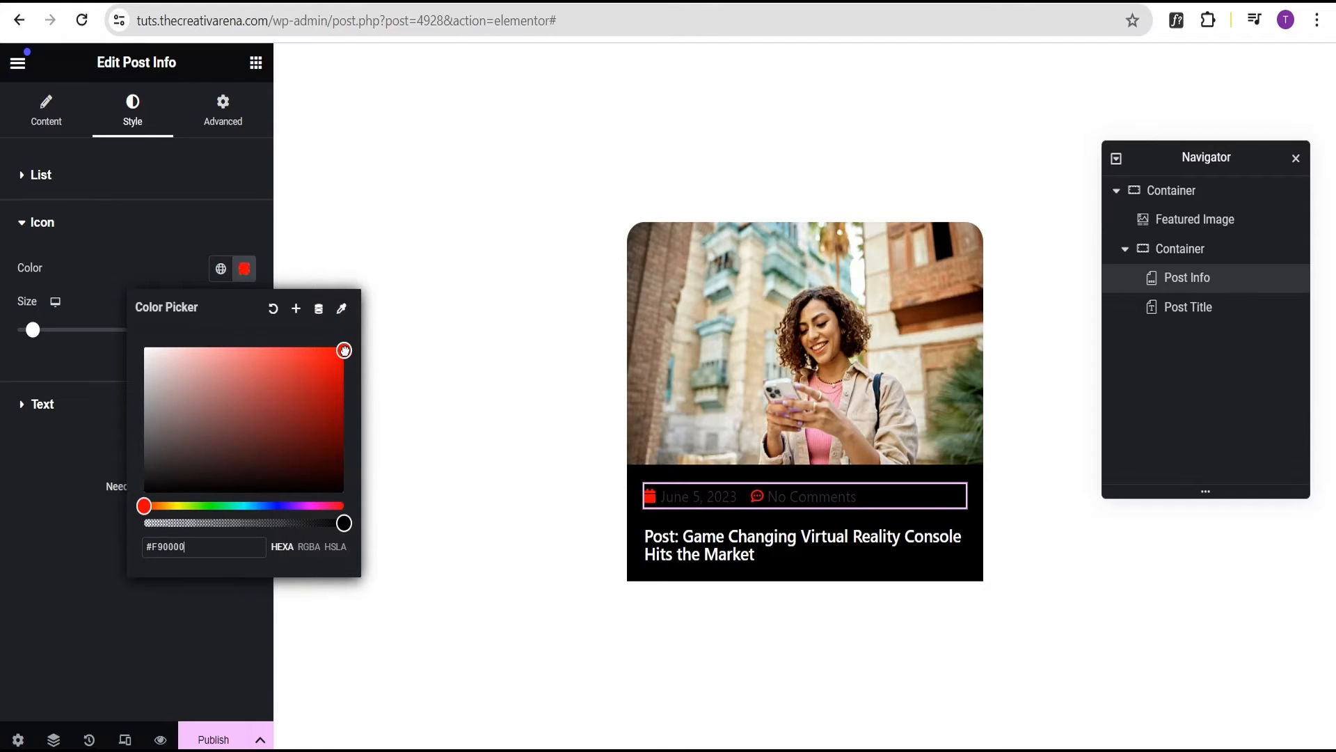
pyautogui.click(48, 446)
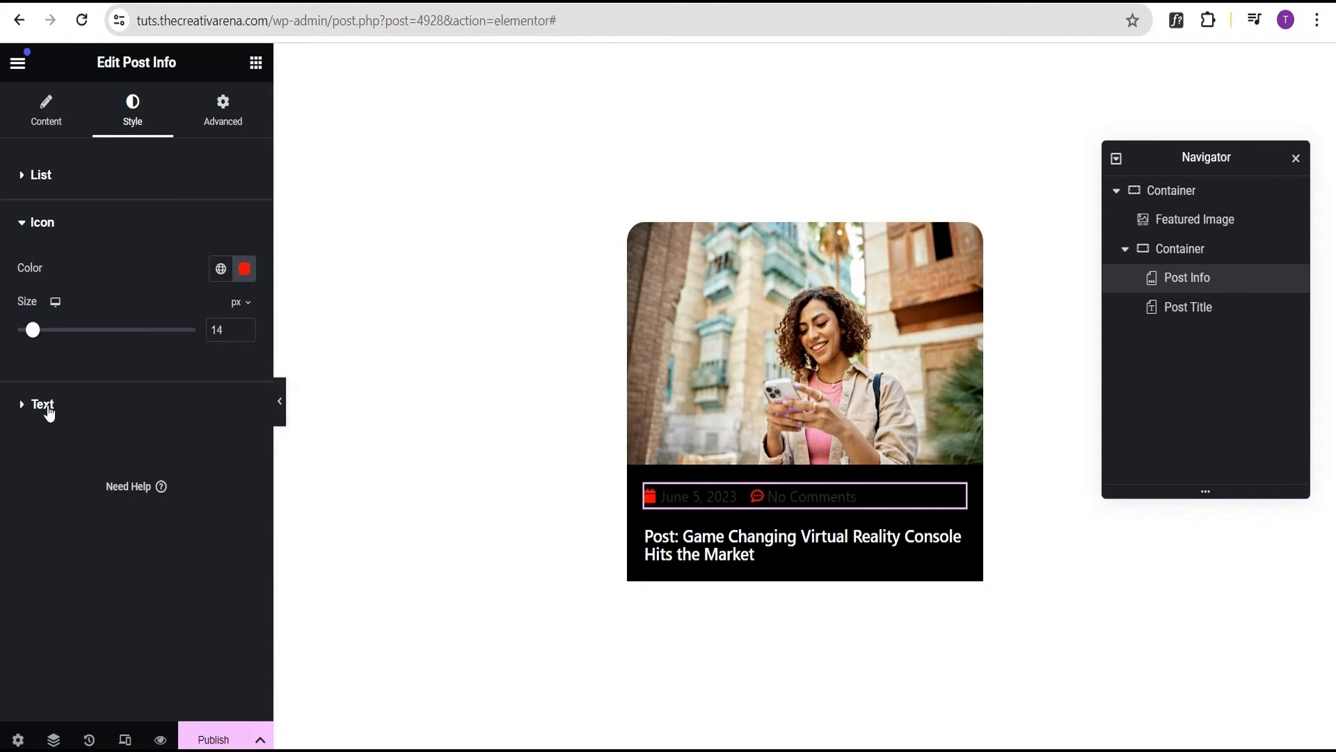
# Set the post info text to white at a 14 px font size
pyautogui.click(139, 426)
pyautogui.click(242, 376)
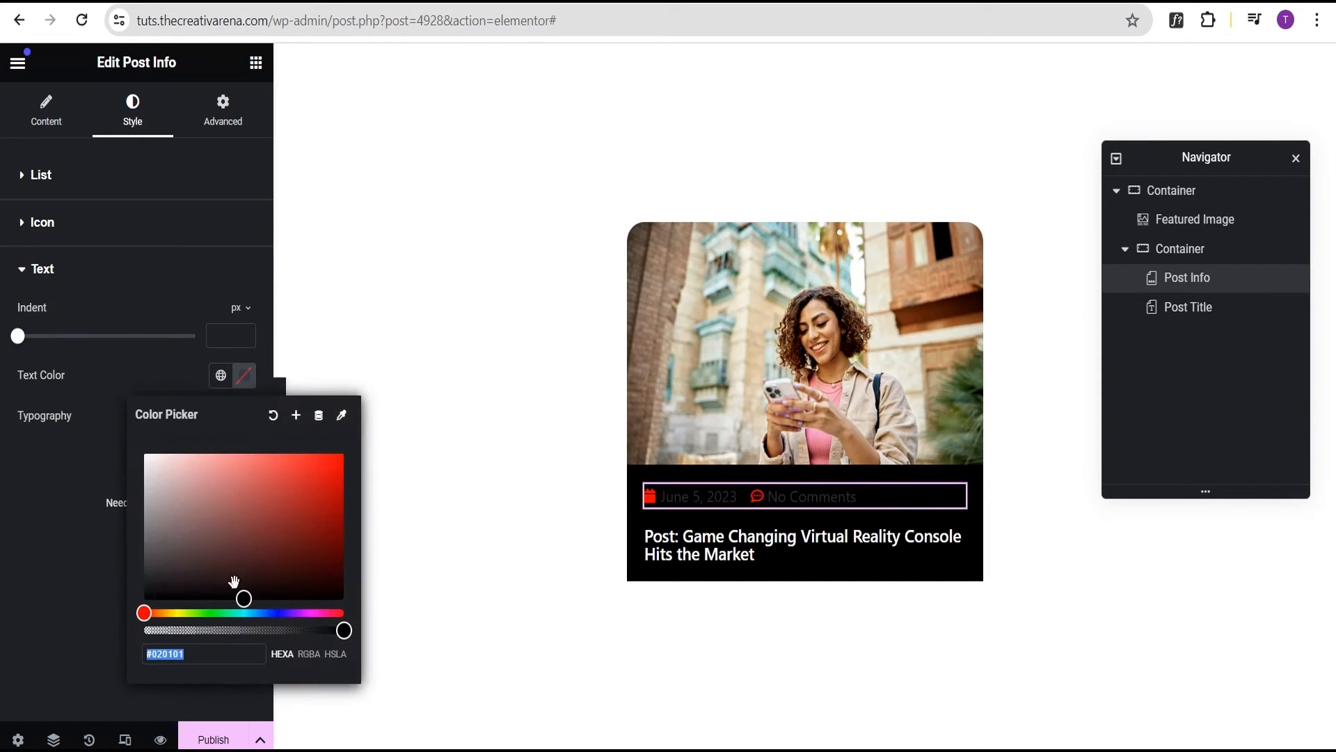
pyautogui.moveTo(245, 597); pyautogui.dragTo(137, 452)
pyautogui.click(68, 378)
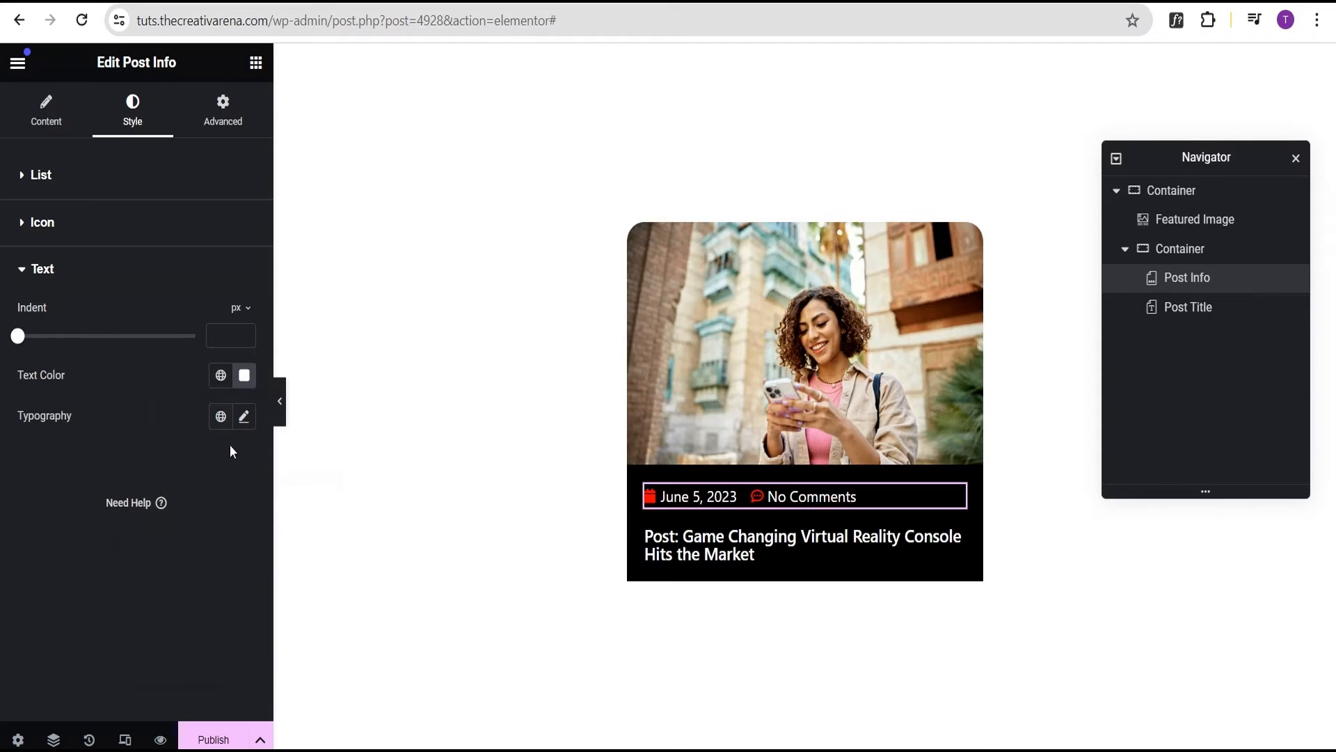
pyautogui.click(245, 416)
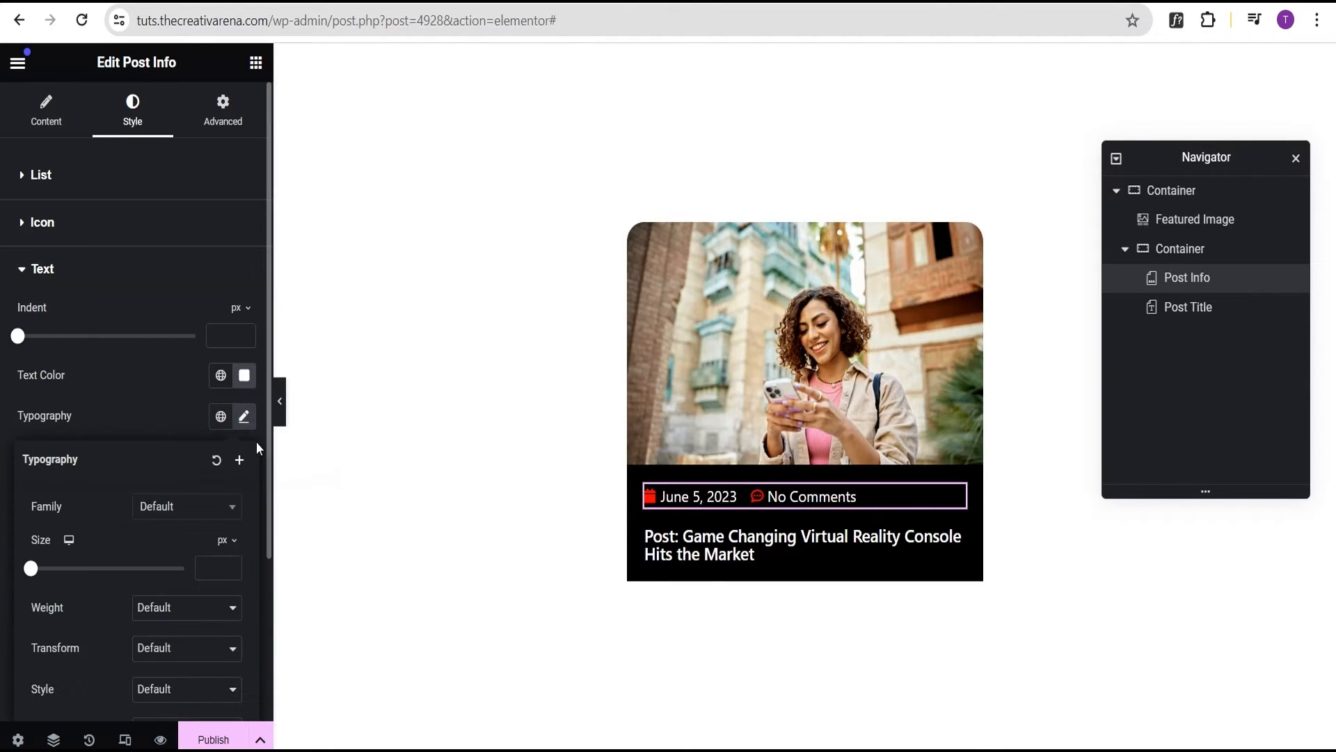
pyautogui.click(210, 569)
pyautogui.write('14')
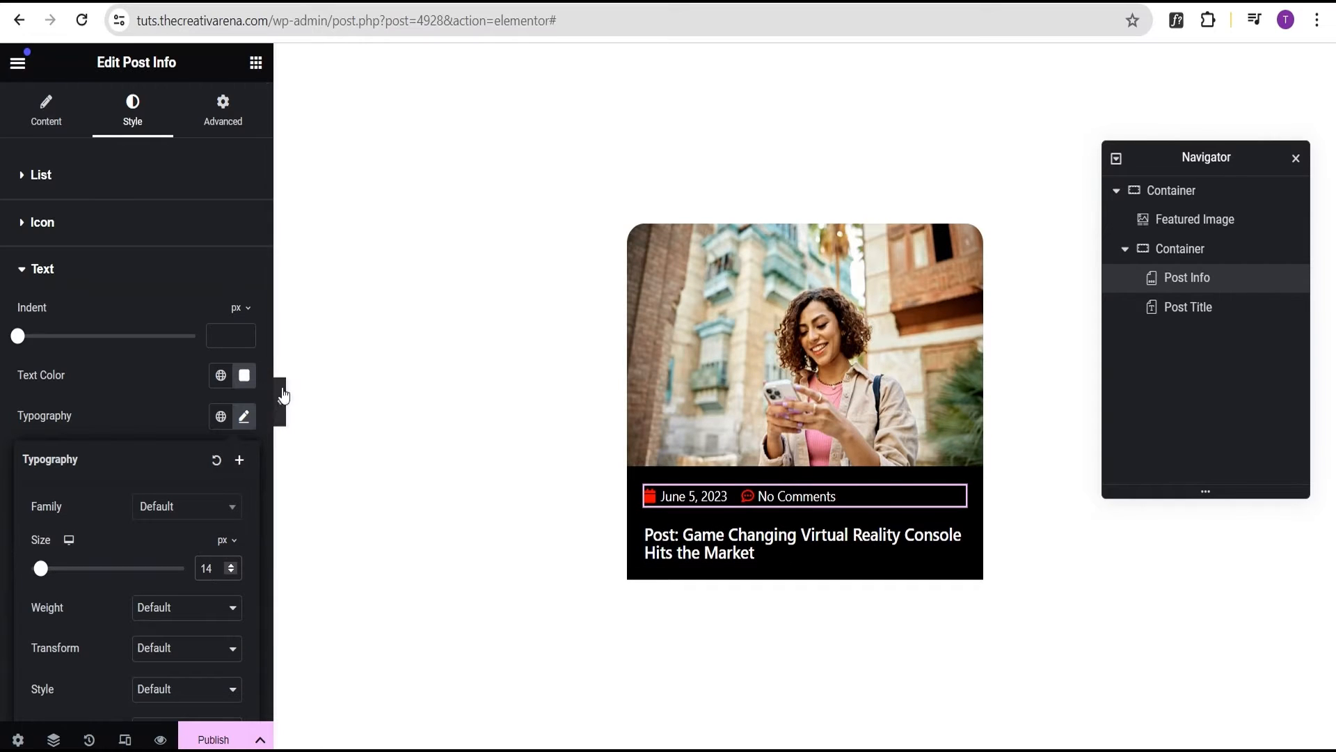
pyautogui.click(140, 385)
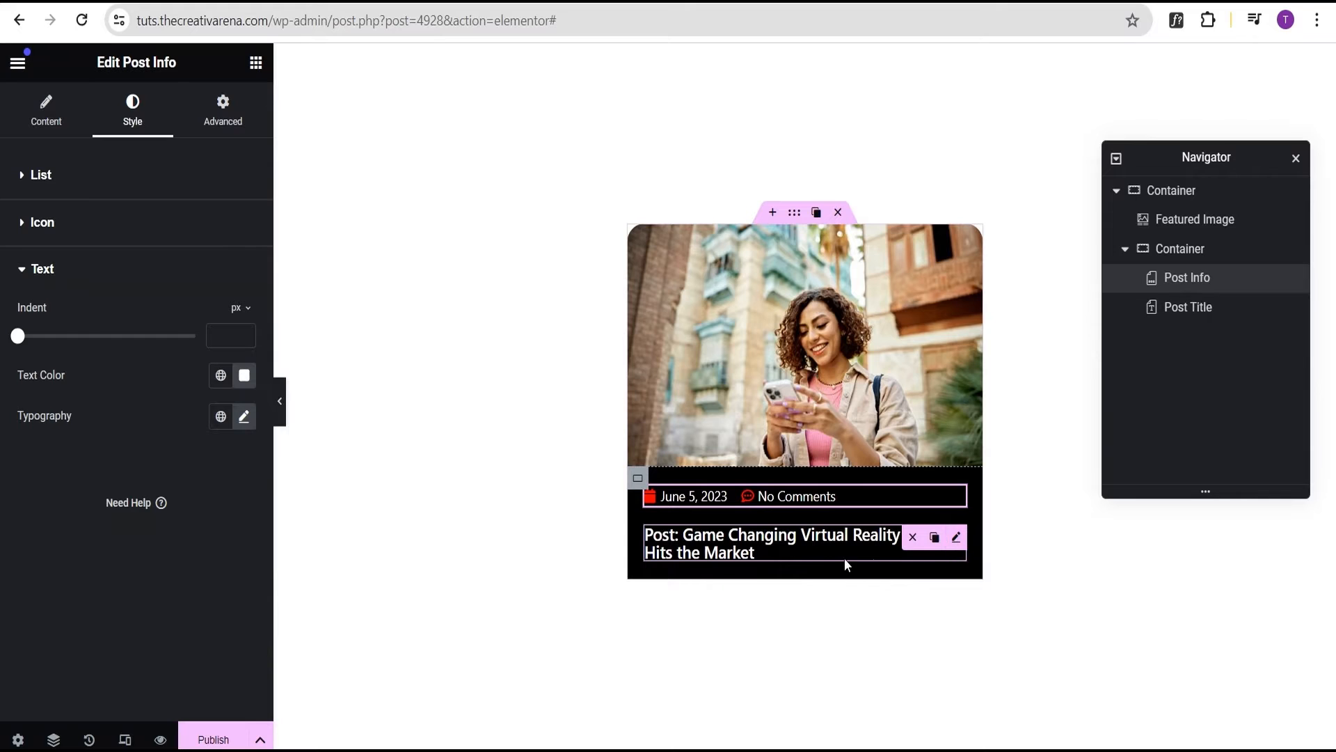
pyautogui.click(256, 62)
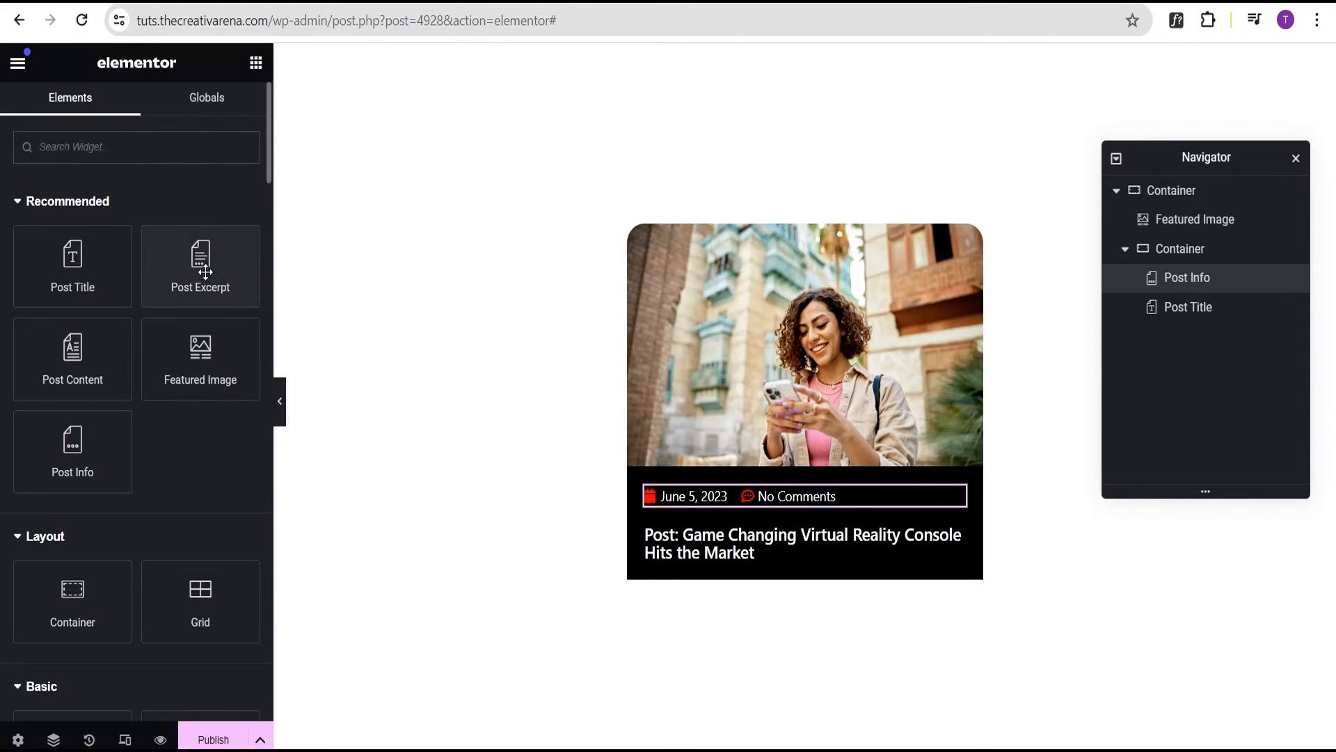
# Add a Post Excerpt under the title with an excerpt length of 20 words
pyautogui.moveTo(205, 272); pyautogui.dragTo(755, 545)
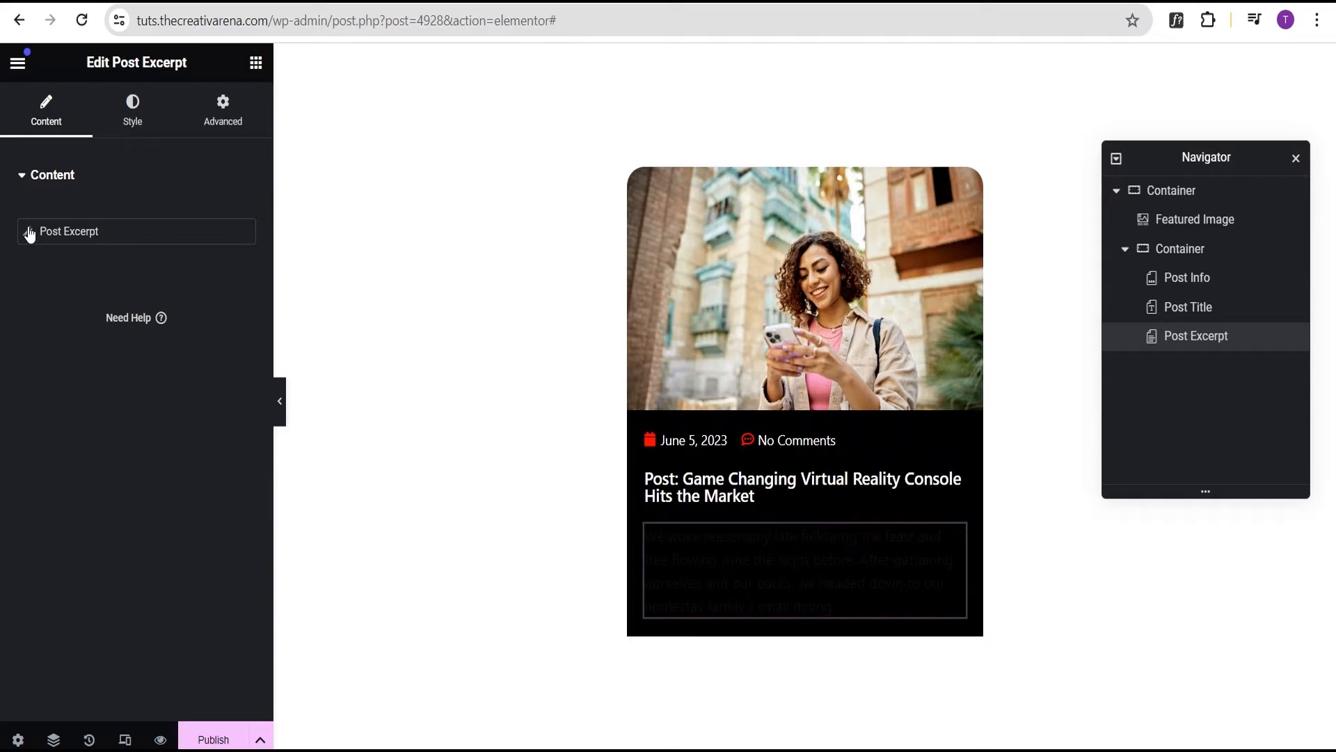
pyautogui.click(28, 232)
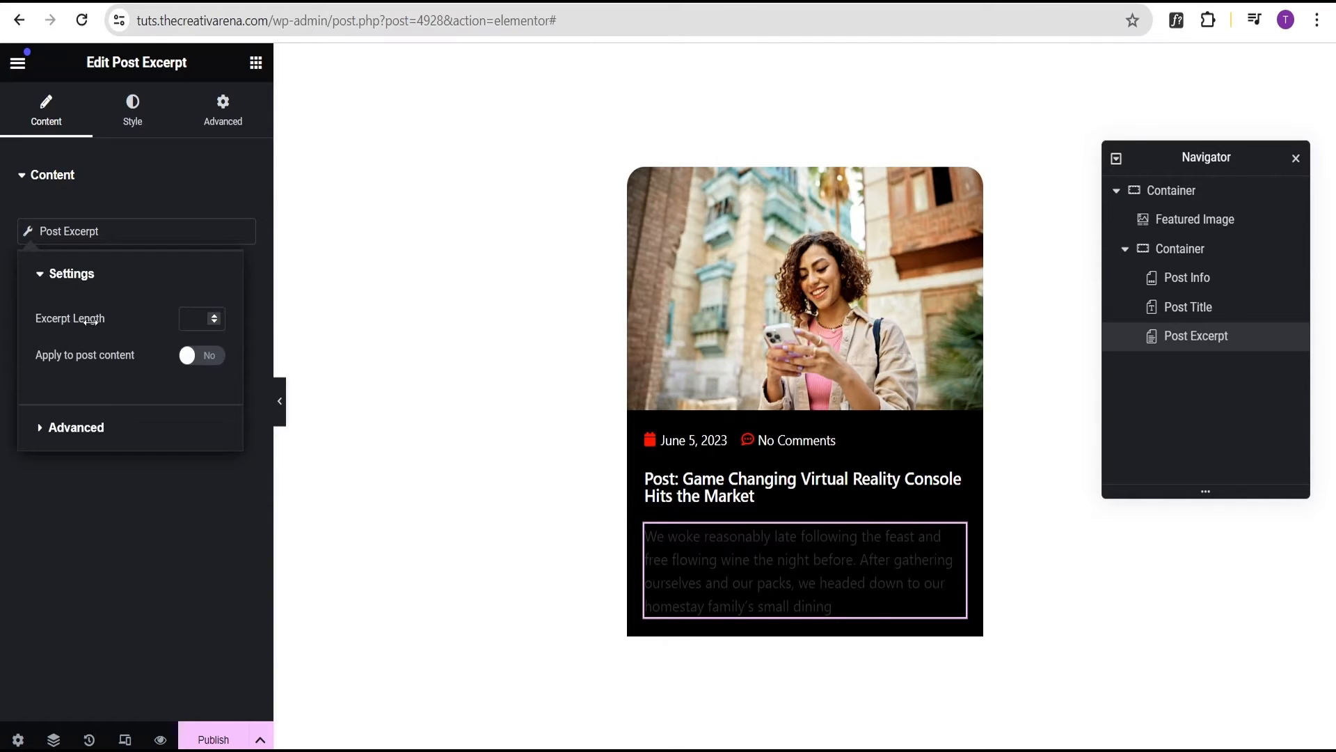
pyautogui.click(200, 318)
pyautogui.write('20')
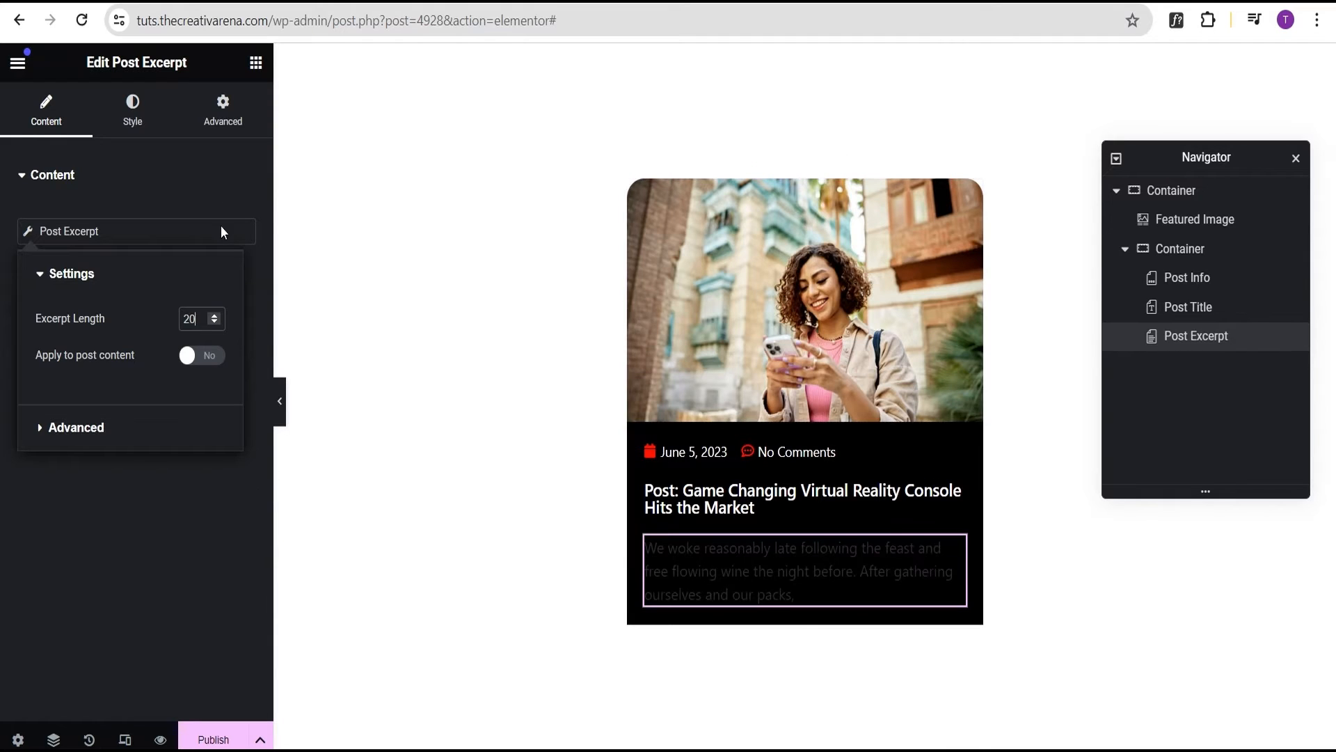
# Set the excerpt text colour to white (#FFFFFF)
pyautogui.click(132, 110)
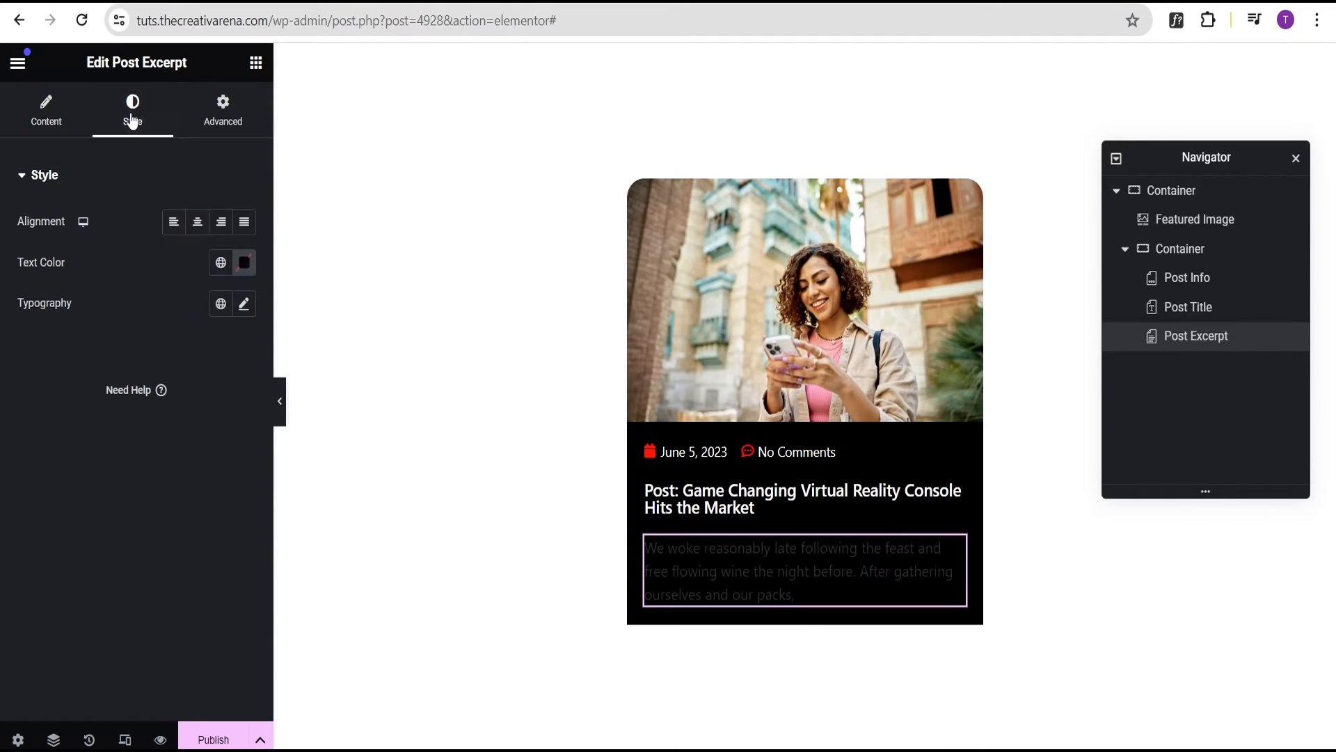
pyautogui.click(241, 272)
pyautogui.write('#FFFFFF')
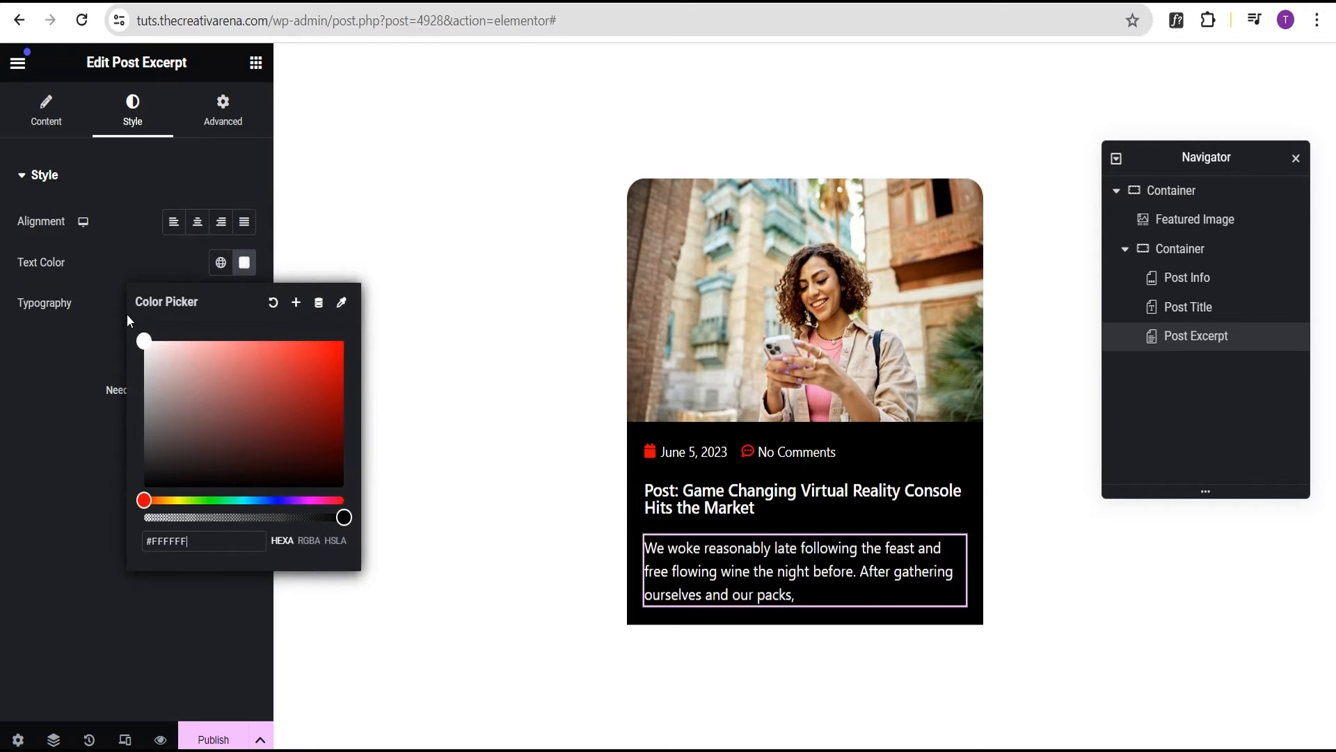
pyautogui.click(45, 134)
pyautogui.click(27, 232)
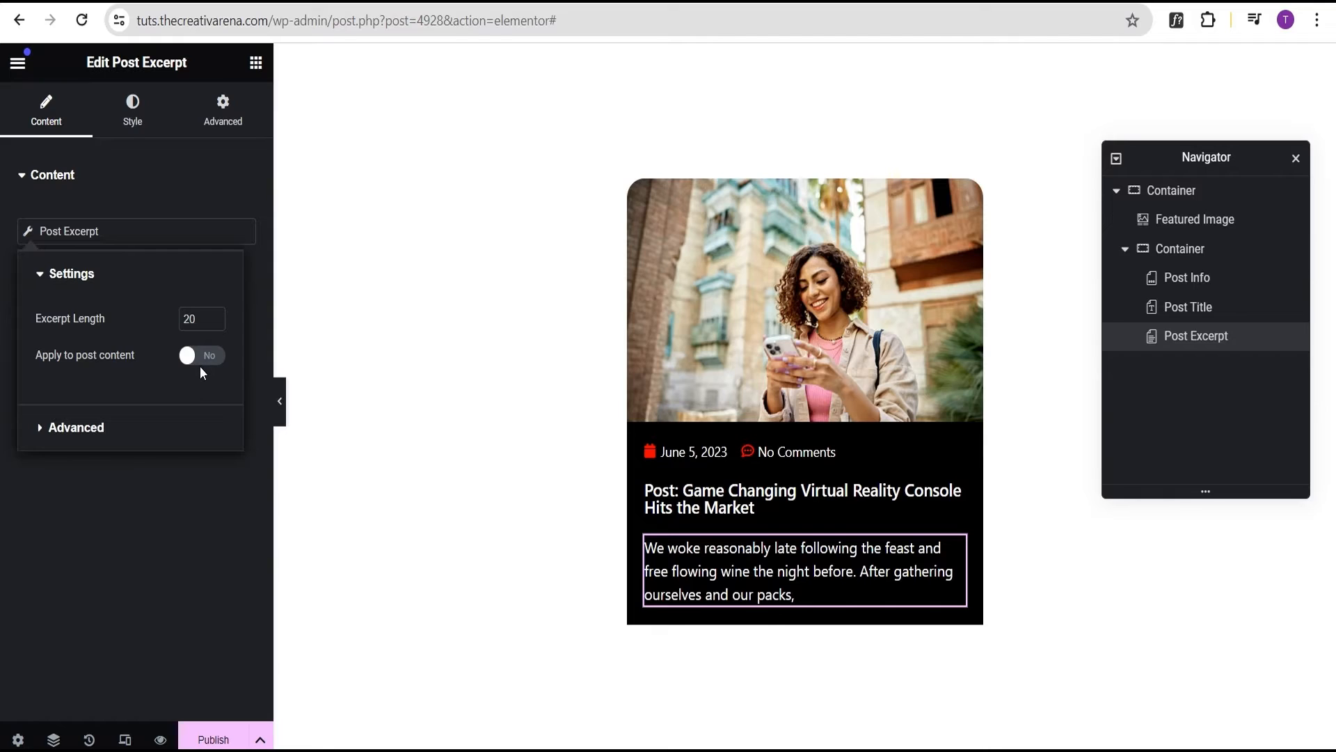
pyautogui.click(112, 426)
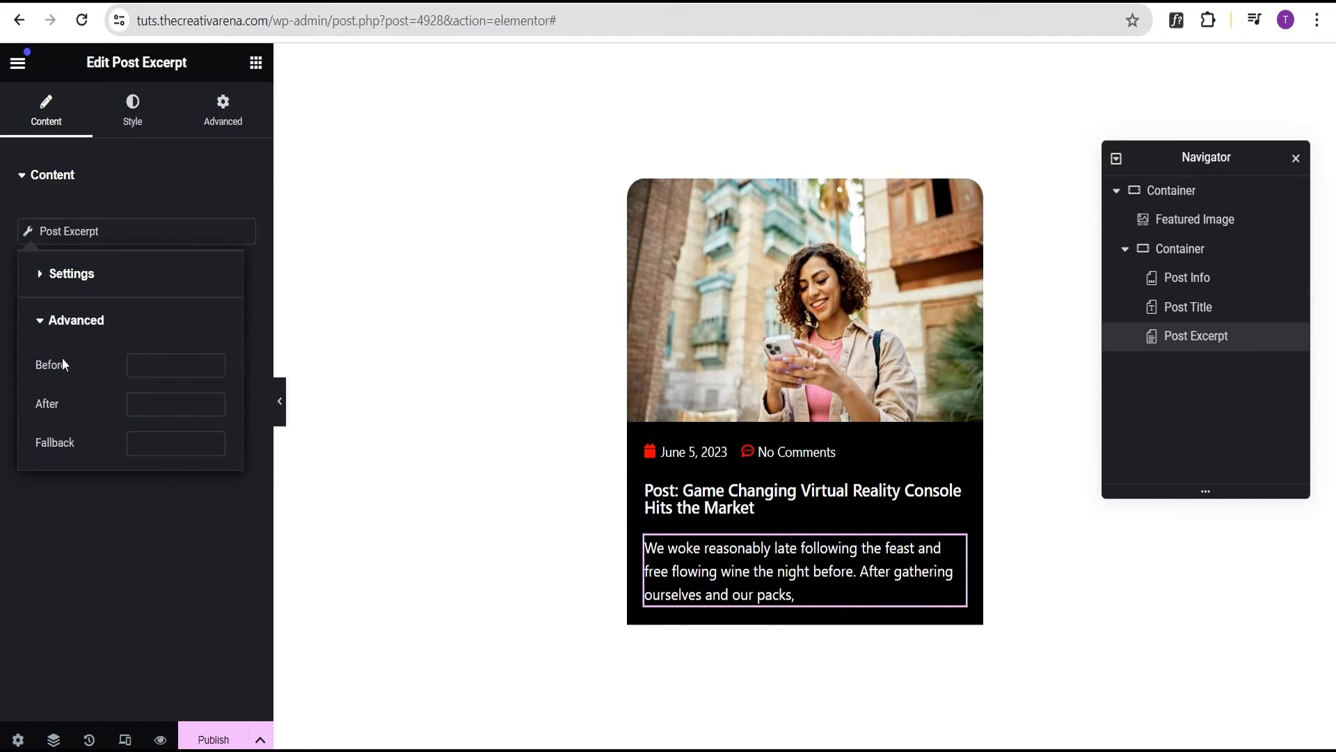
pyautogui.click(46, 326)
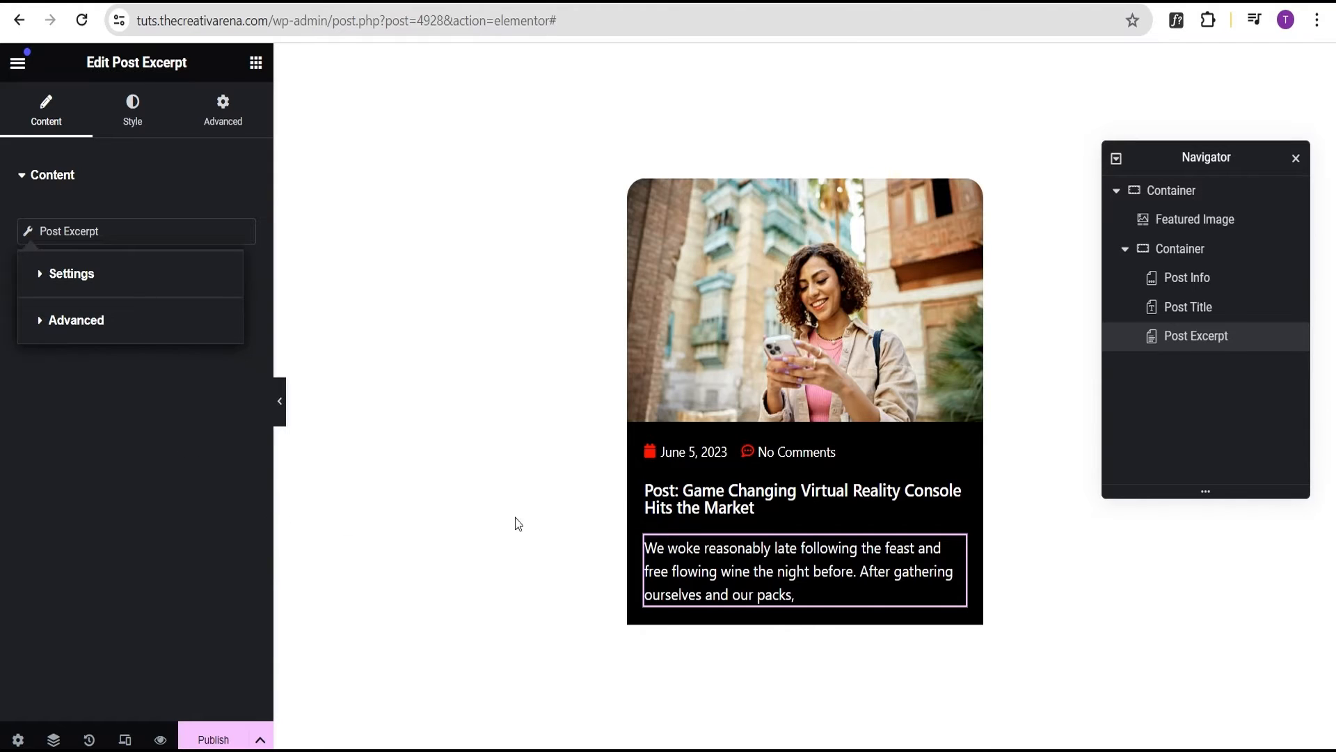
pyautogui.click(256, 62)
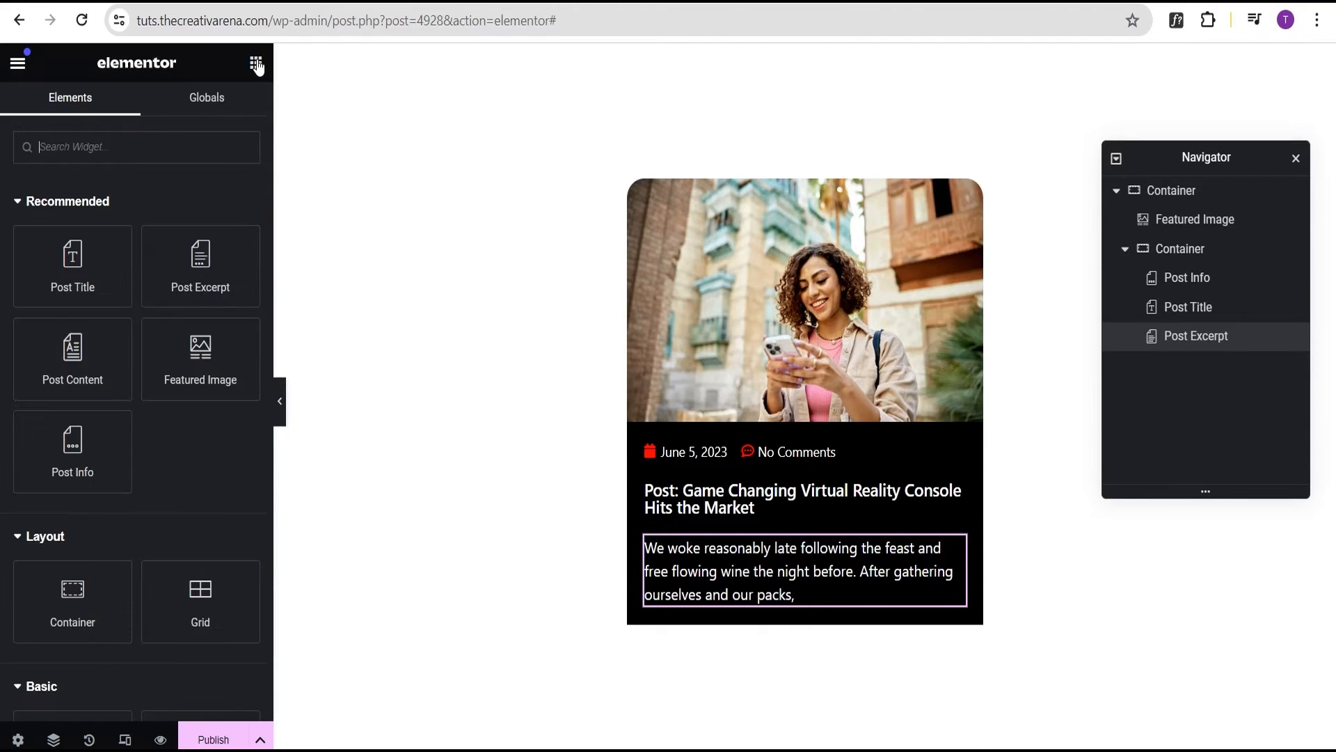
# Add a 'Read More' Button below the excerpt, linked dynamically to the Post URL
pyautogui.scroll(-5, 139, 420)
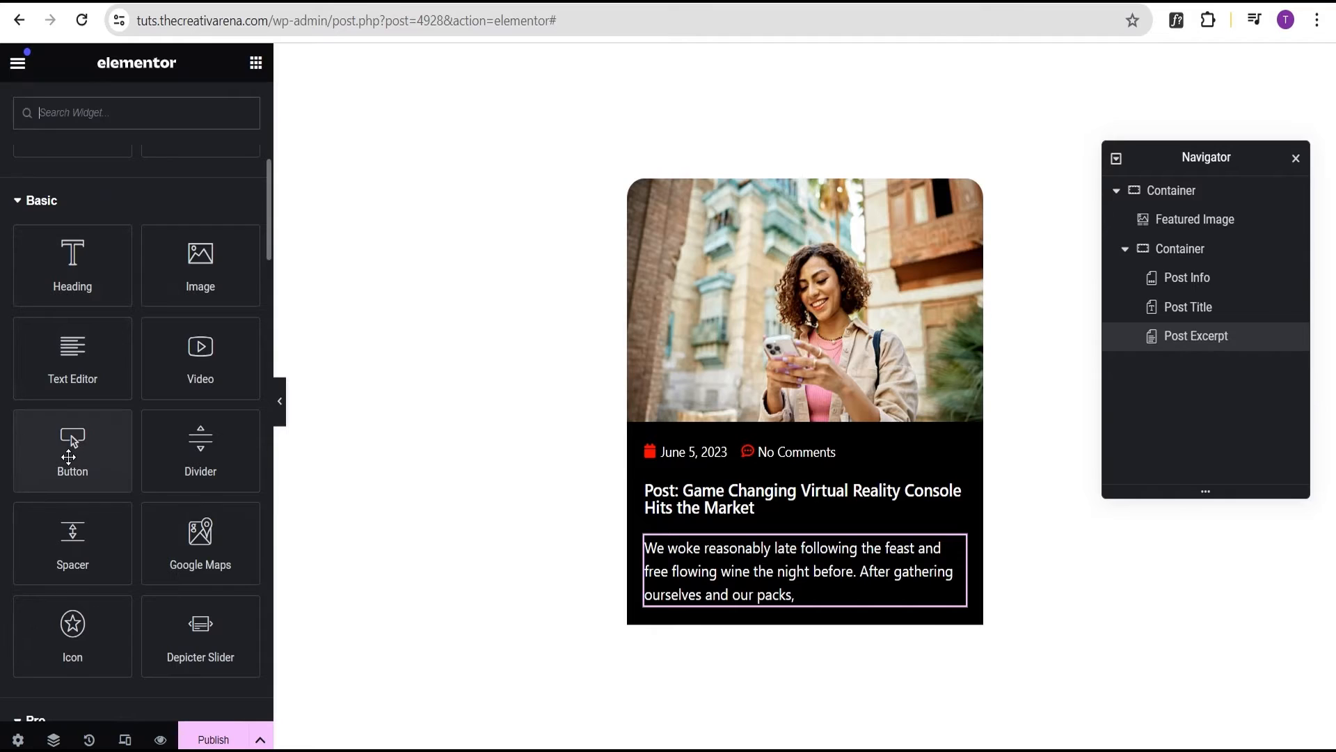
pyautogui.moveTo(74, 447); pyautogui.dragTo(818, 595)
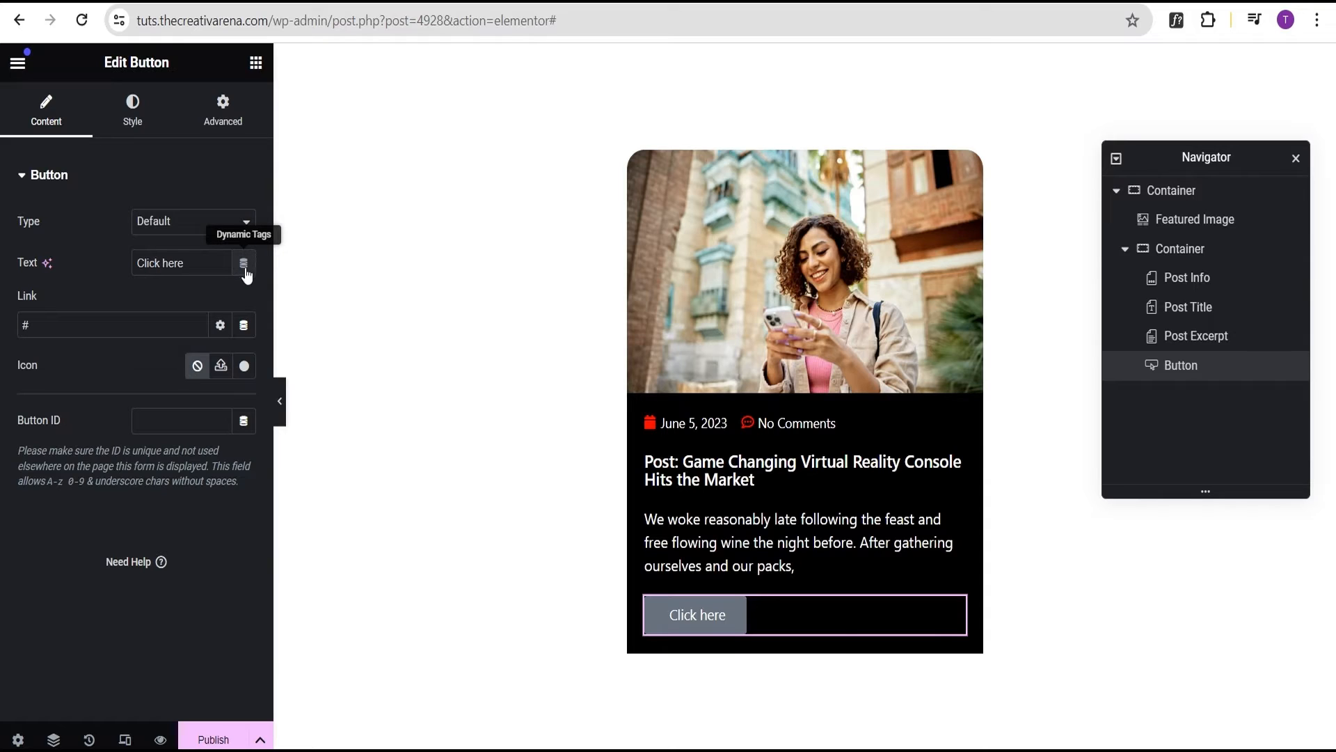
pyautogui.click(243, 325)
pyautogui.click(83, 413)
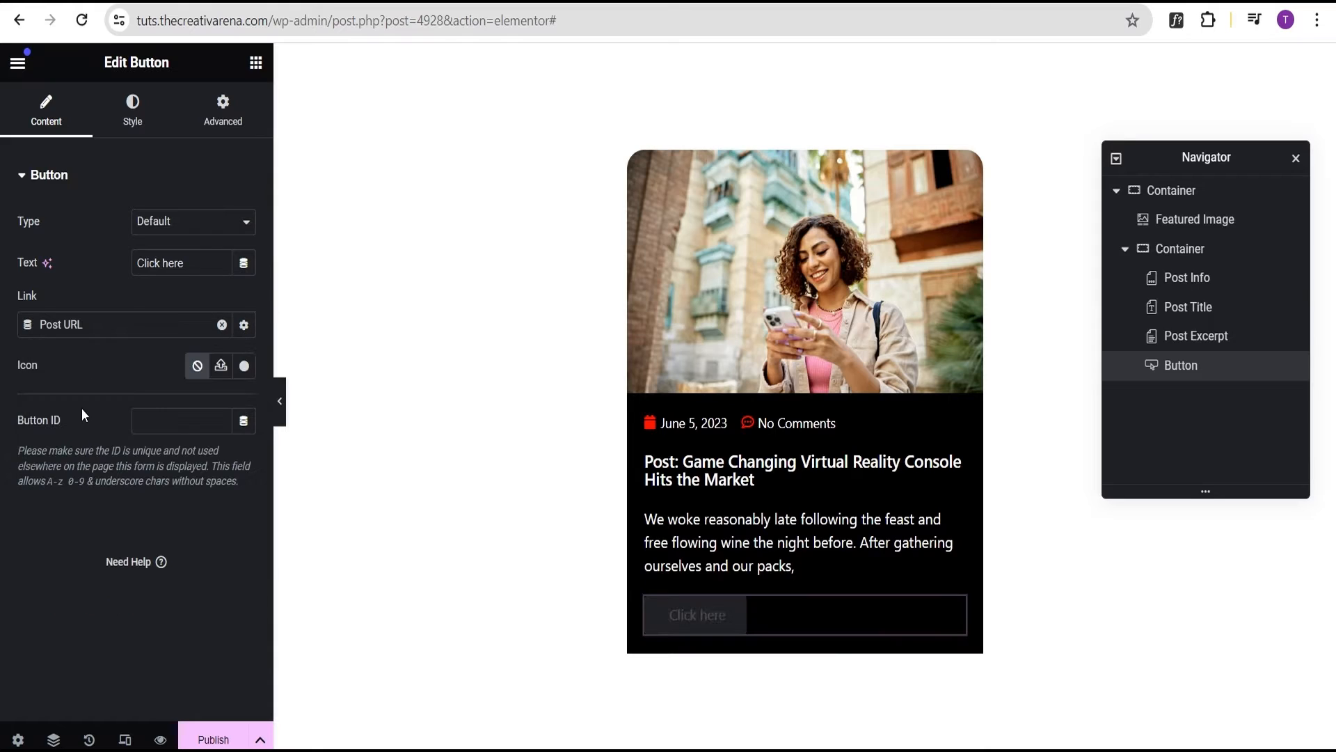
pyautogui.moveTo(196, 265); pyautogui.dragTo(102, 265)
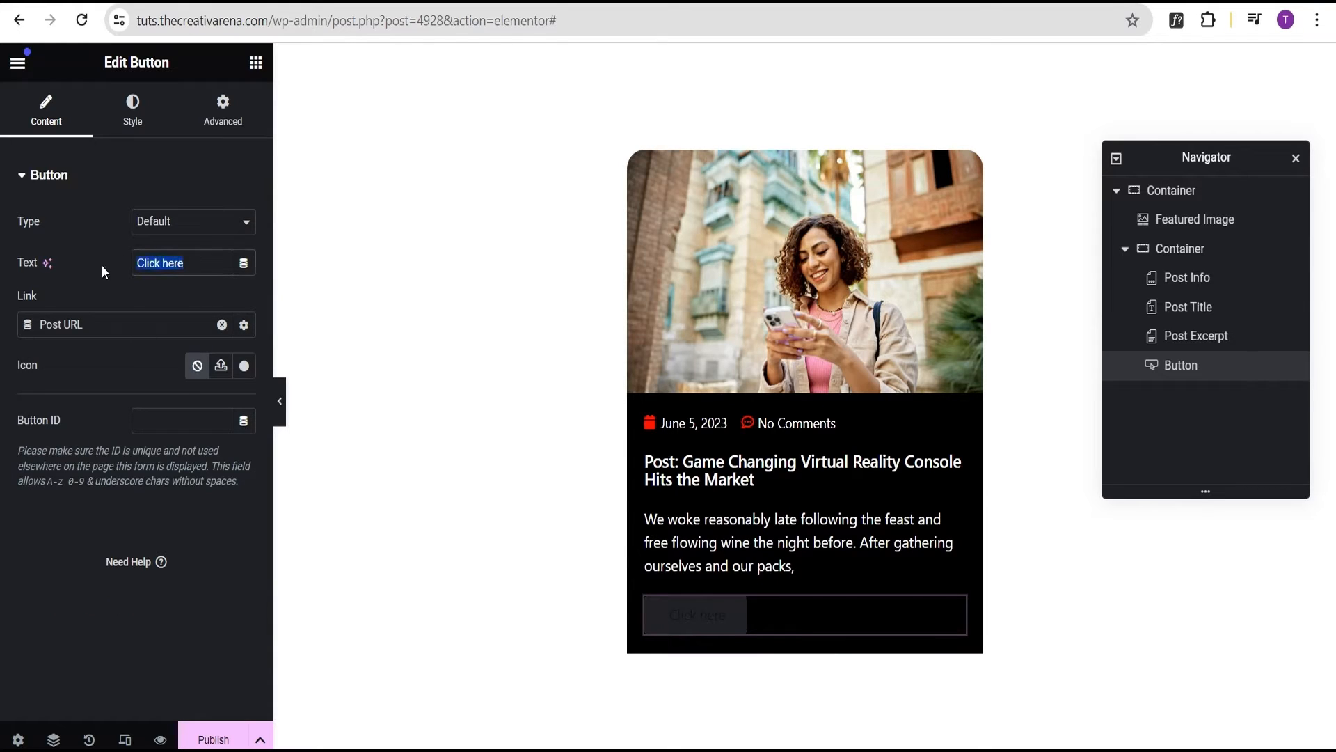
pyautogui.write('Read Mpre')
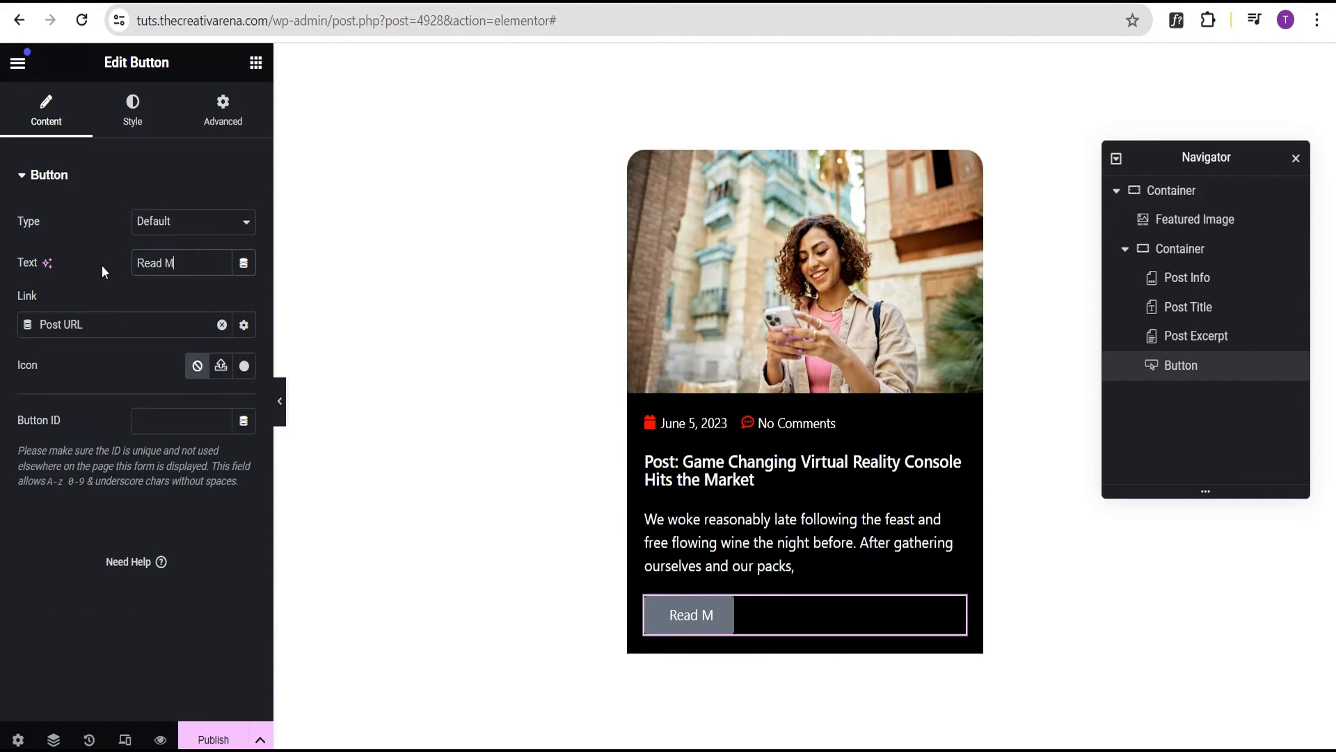
pyautogui.press('BackSpace')
pyautogui.press('BackSpace')
pyautogui.press('BackSpace')
pyautogui.write('ore')
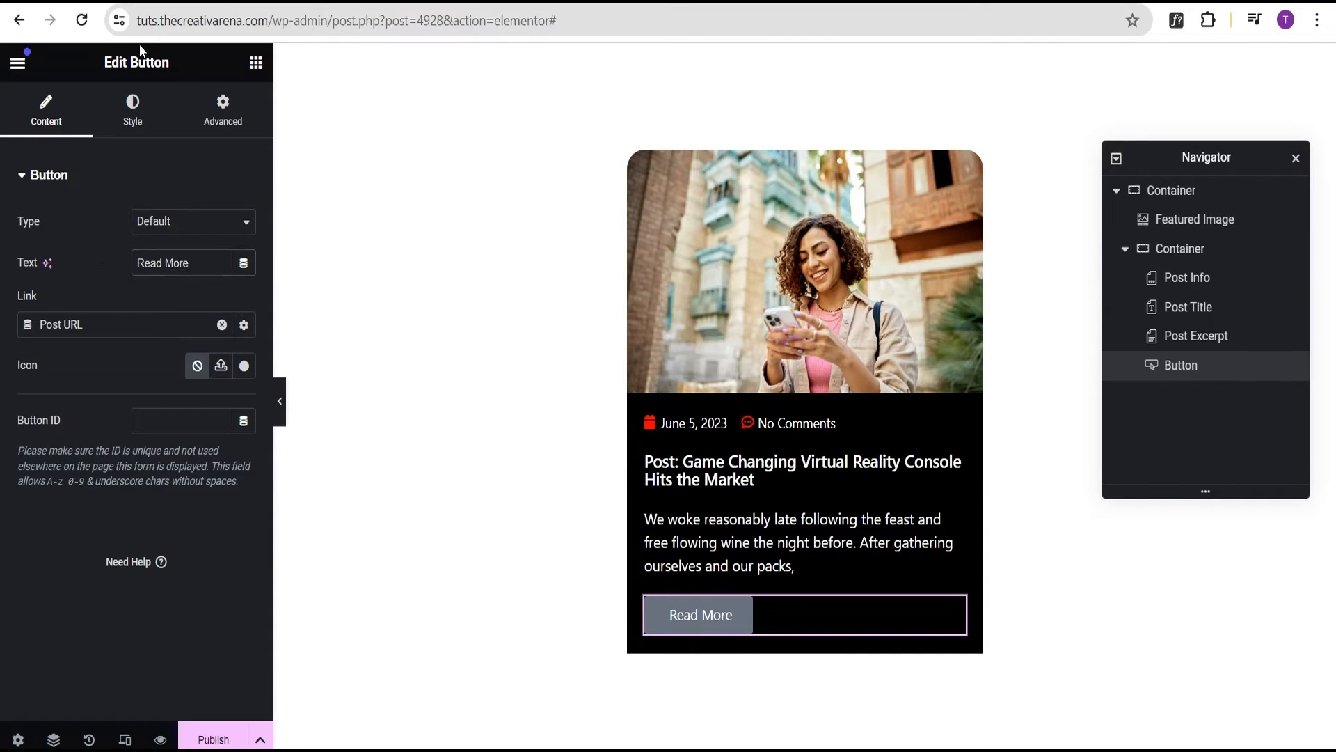
pyautogui.click(133, 126)
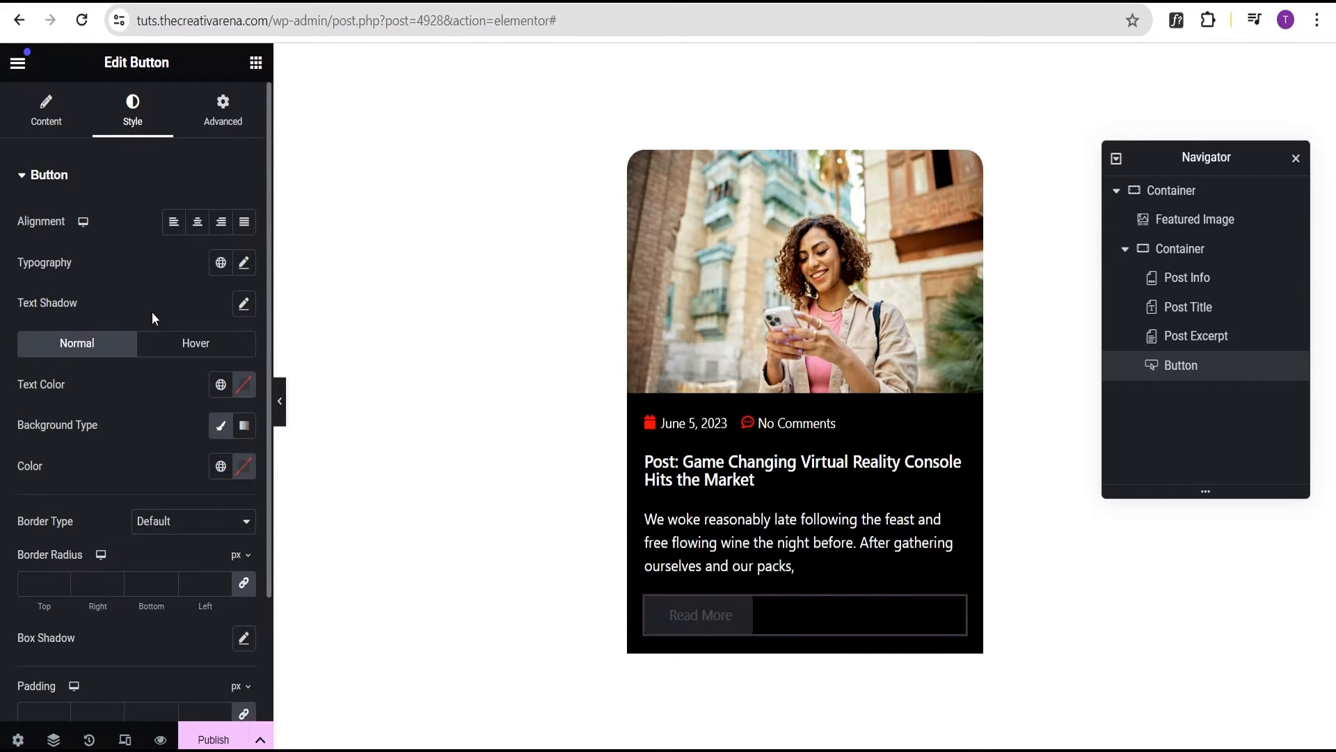
# Make the Read More button's background red (#FF0000), preview the card, then reopen the panel
pyautogui.scroll(-2, 125, 374)
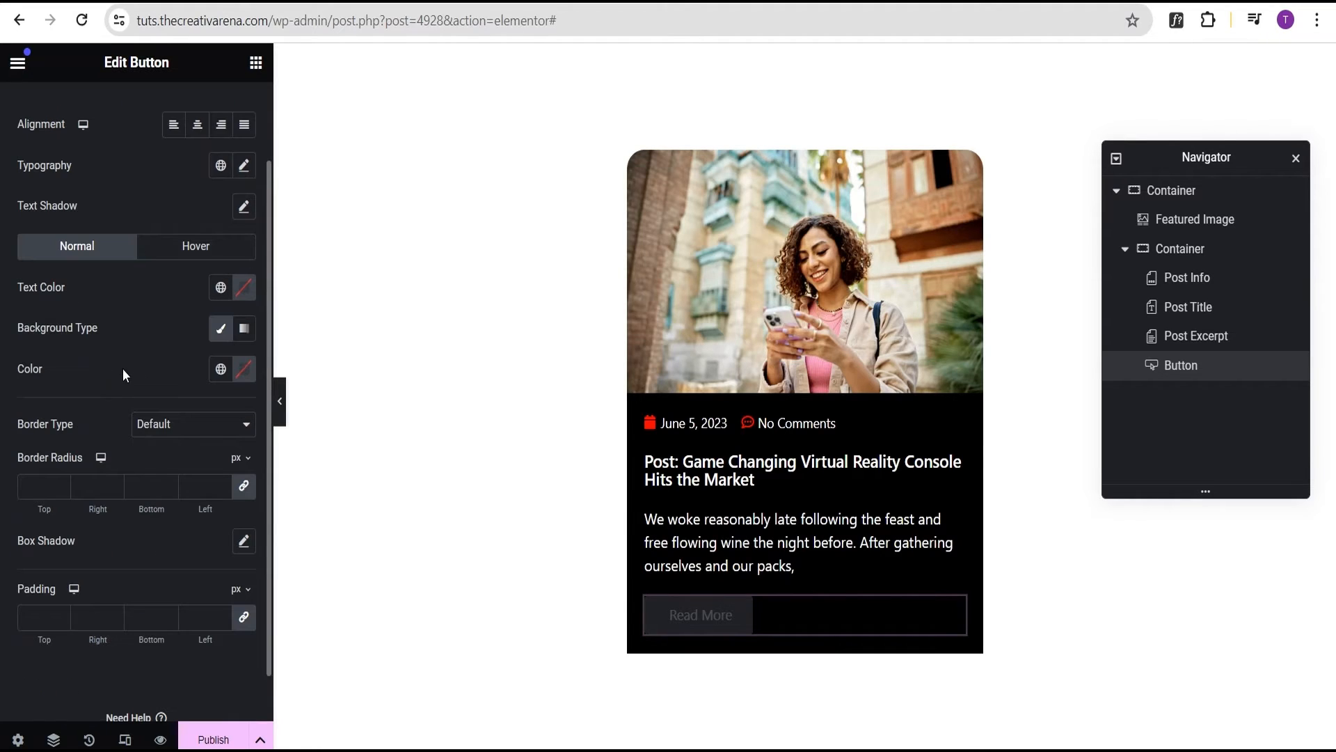
pyautogui.click(244, 369)
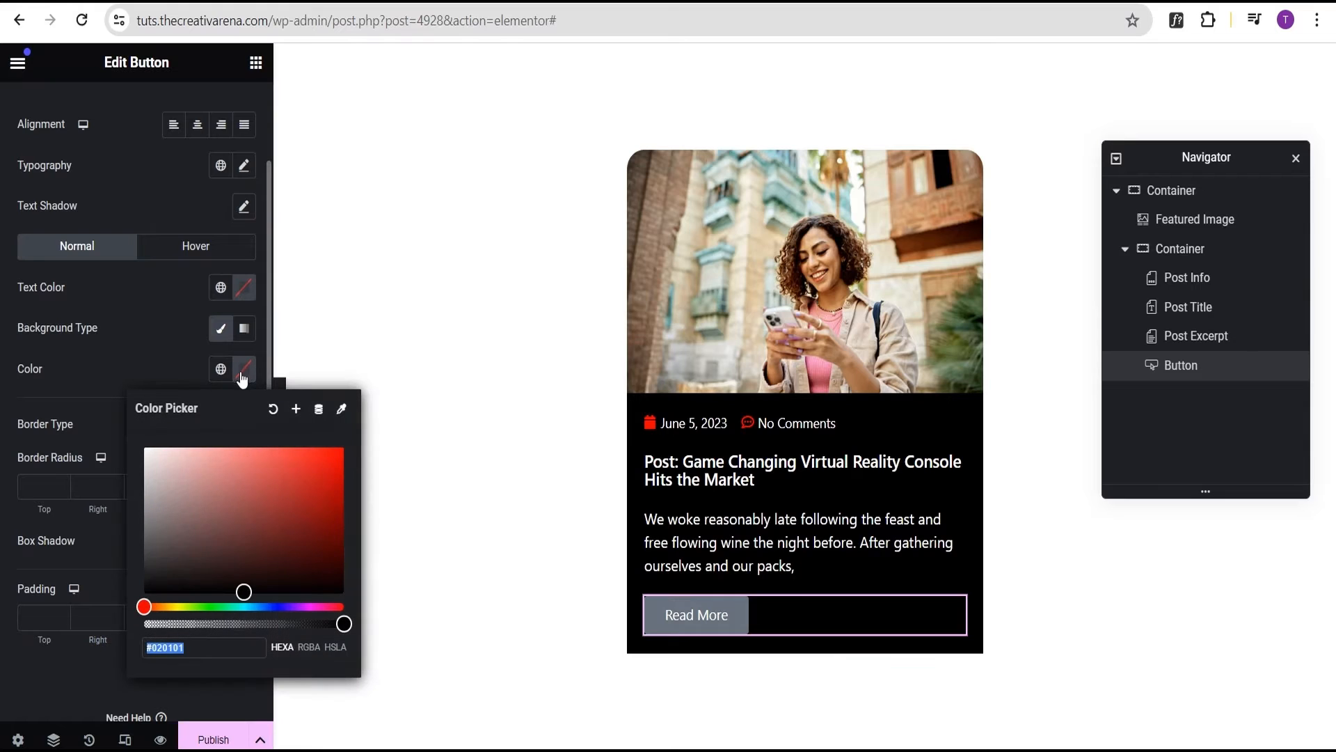
pyautogui.moveTo(282, 543); pyautogui.dragTo(346, 446)
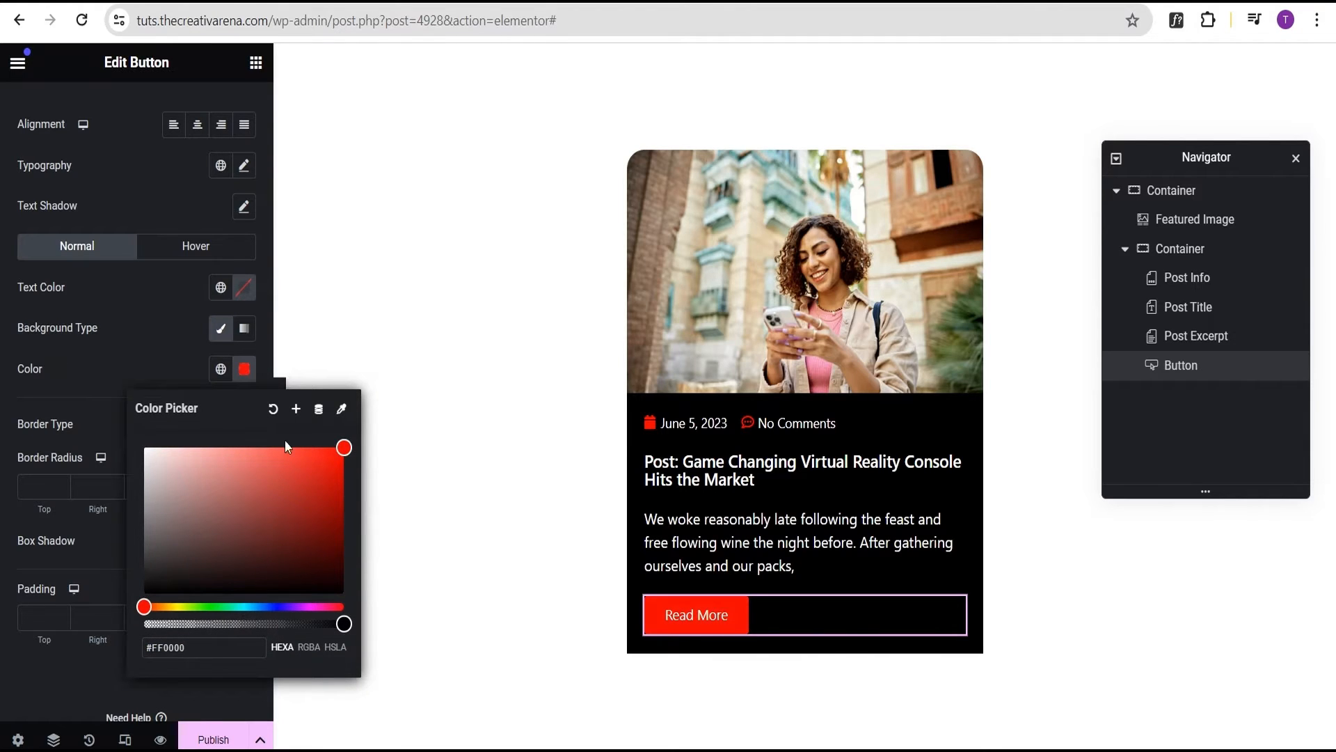
pyautogui.click(116, 337)
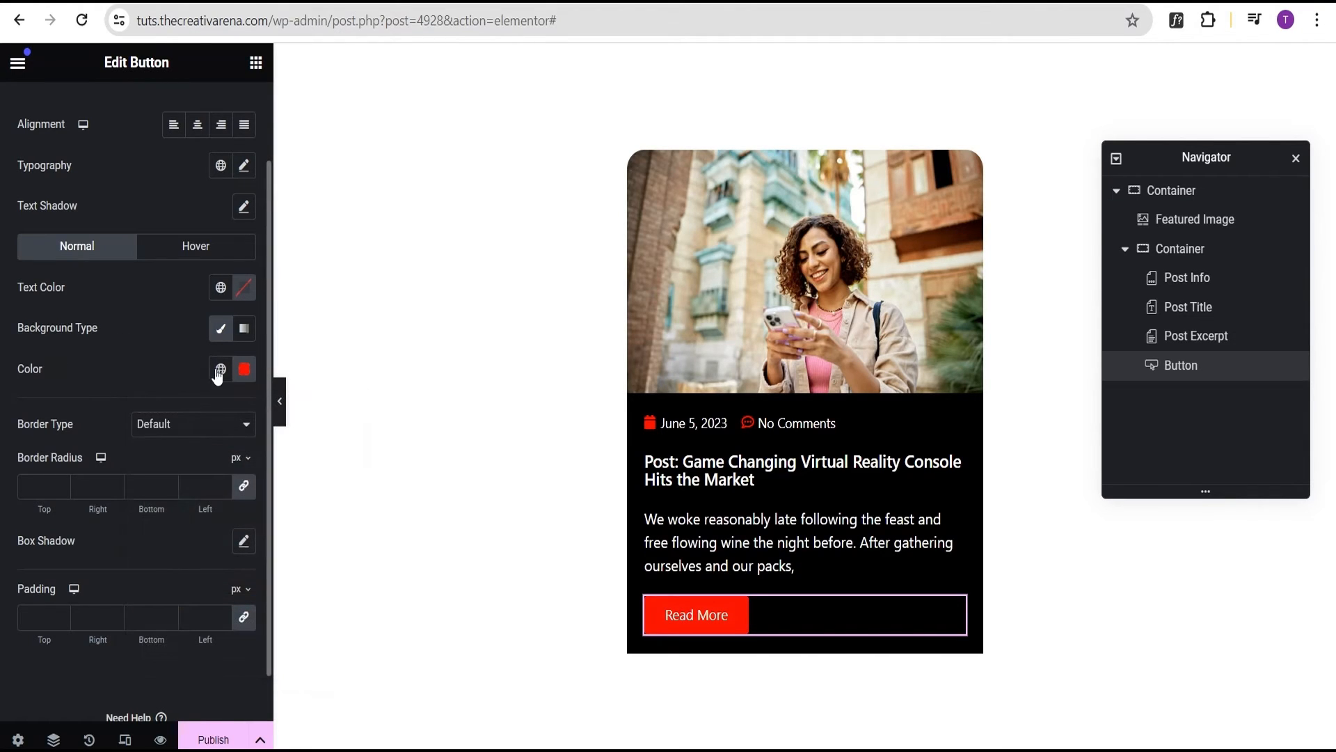
pyautogui.click(280, 401)
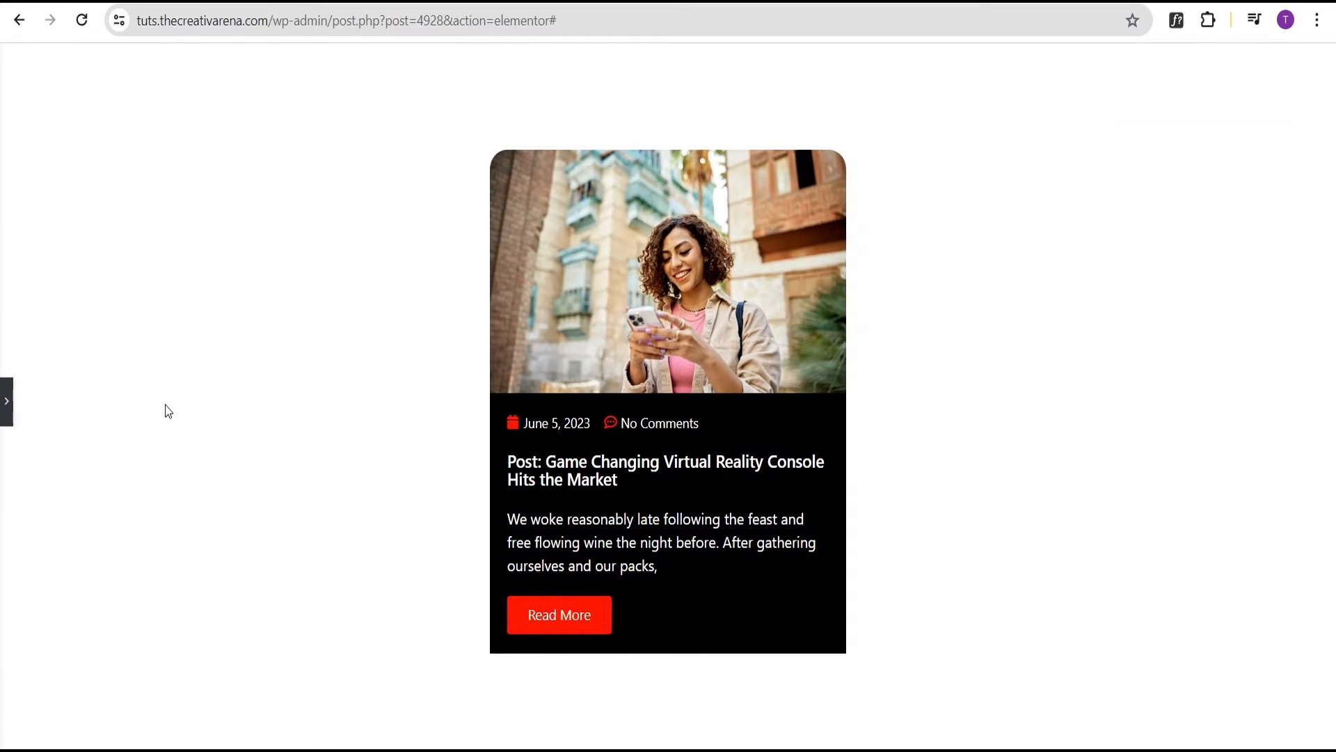
pyautogui.click(6, 401)
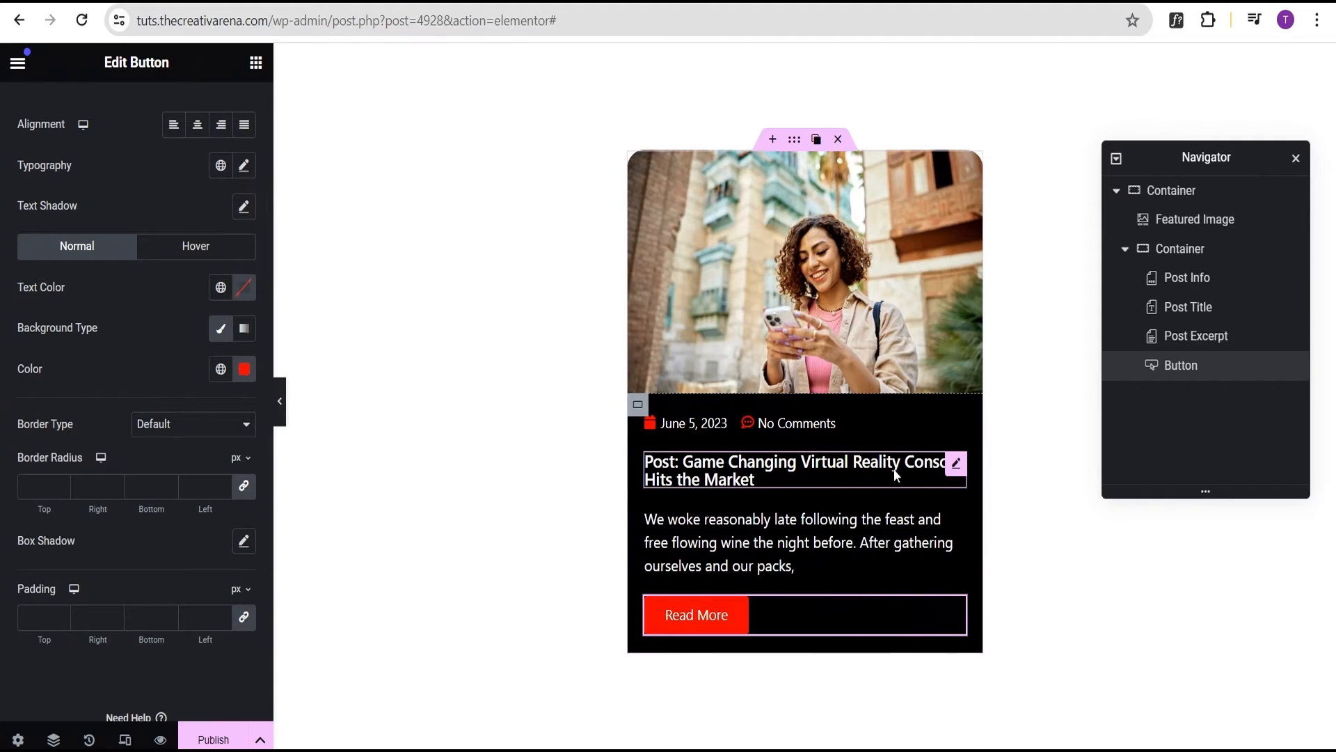
# Link the post title to the Post URL dynamic tag
pyautogui.click(957, 465)
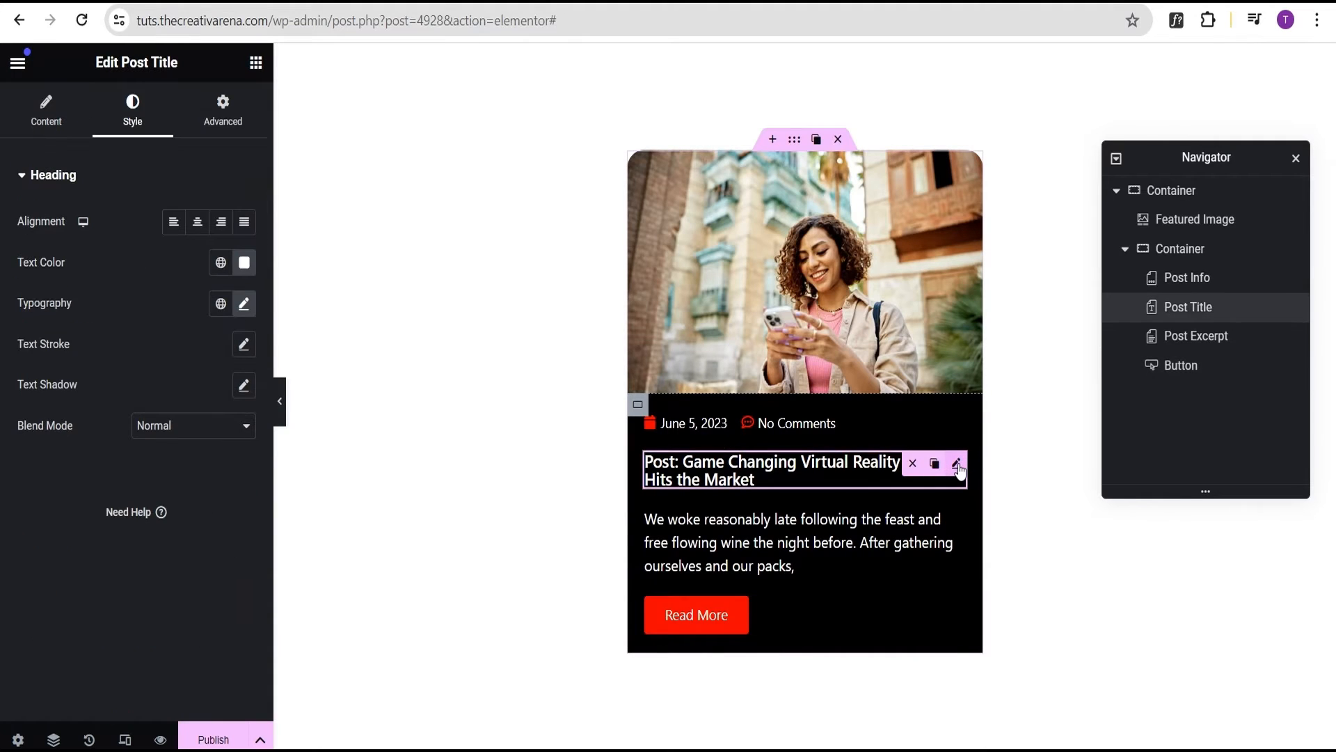
pyautogui.click(32, 127)
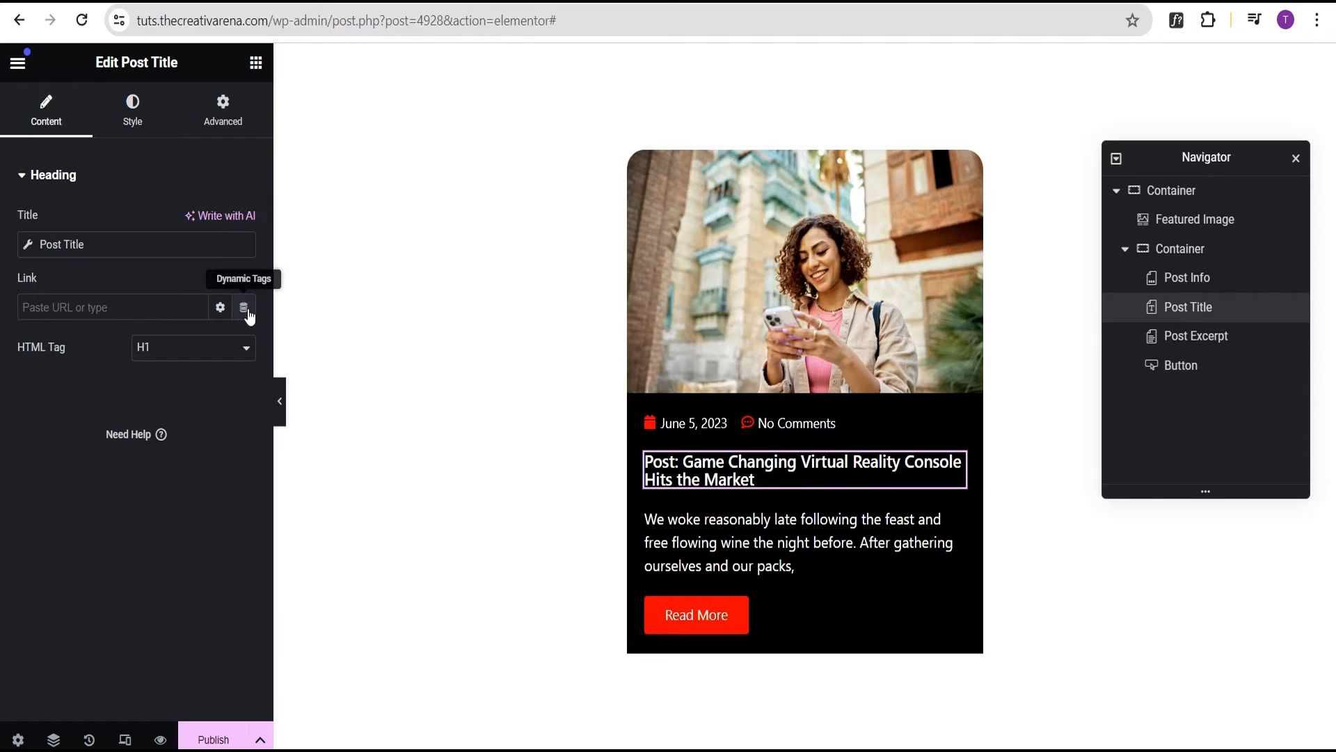
pyautogui.click(245, 308)
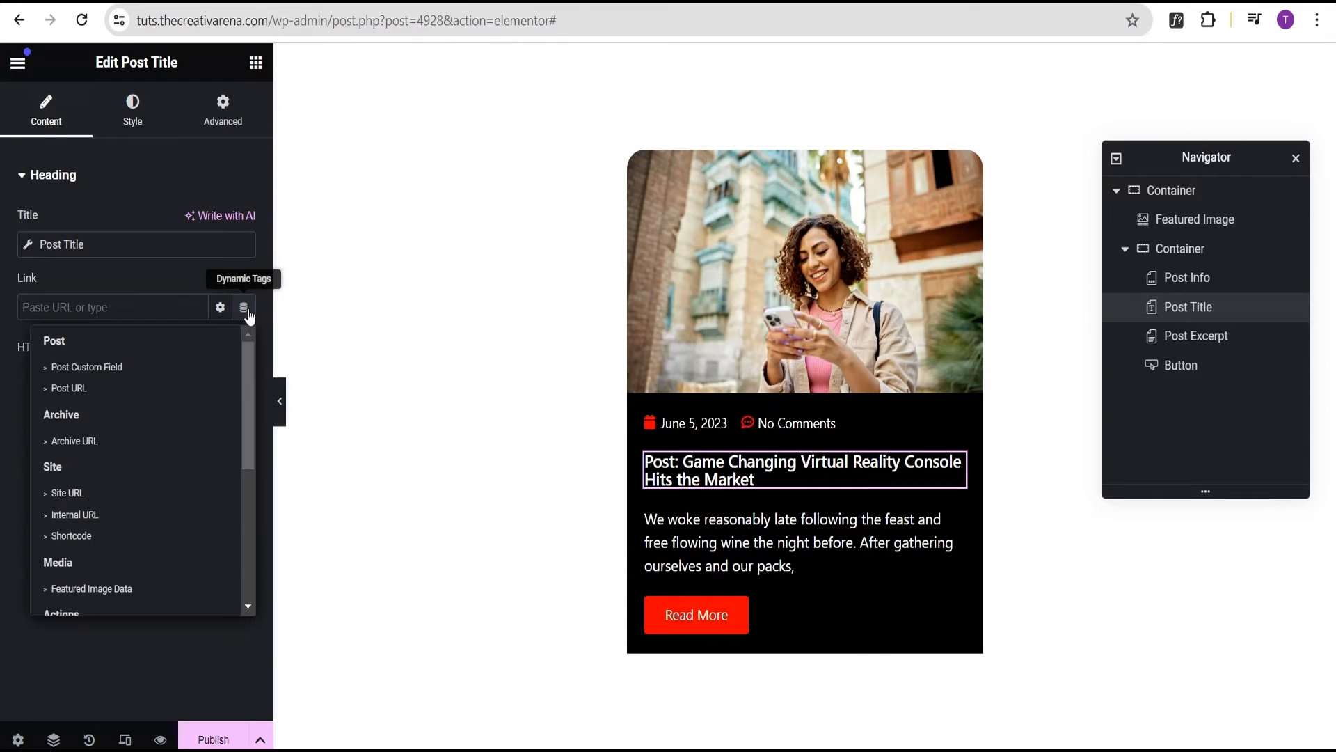
pyautogui.click(98, 387)
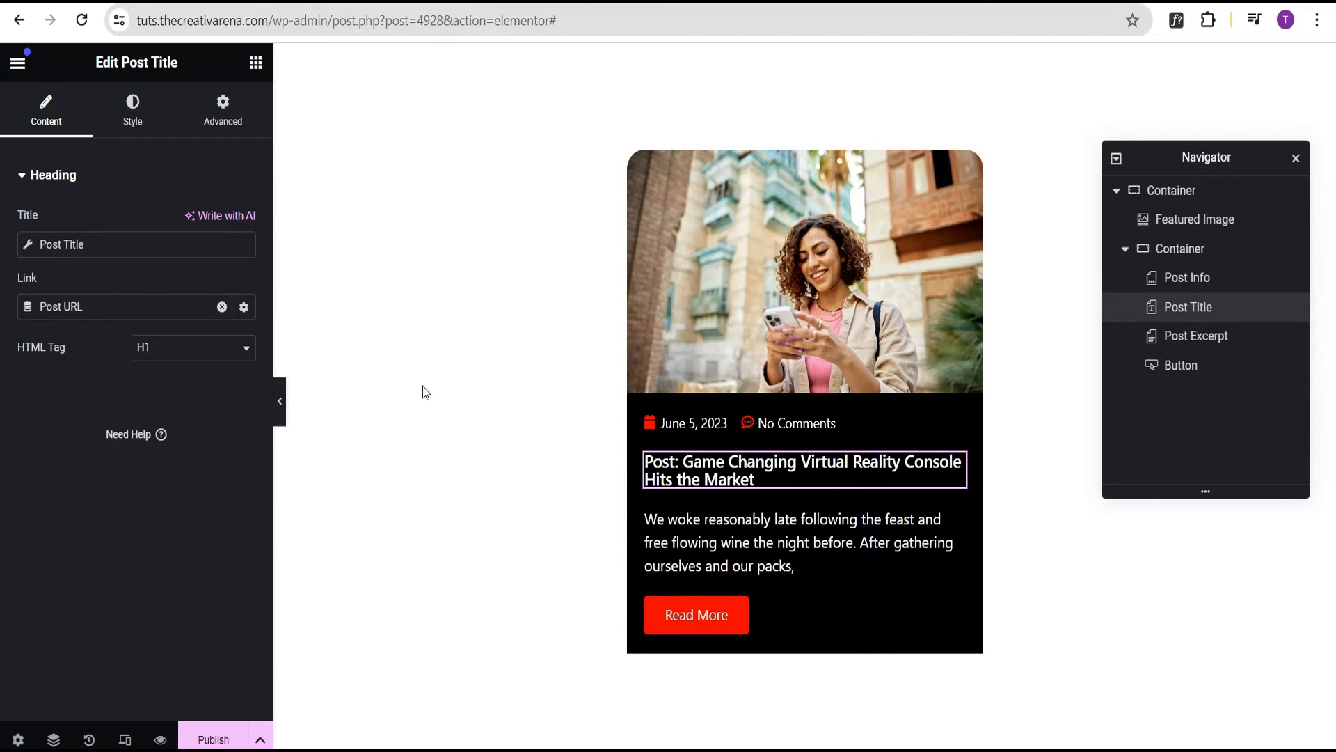
# Set the featured image link to Custom URL using the Post URL dynamic tag
pyautogui.click(973, 164)
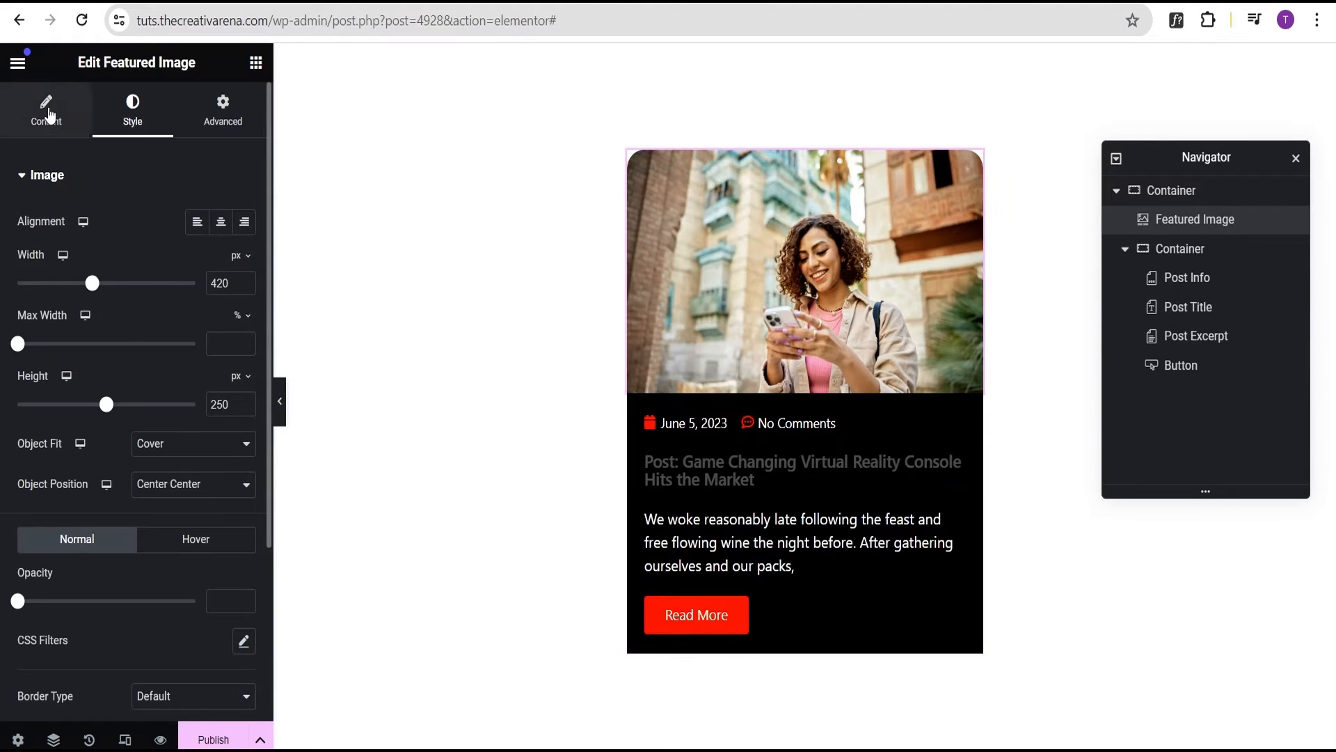
pyautogui.click(47, 113)
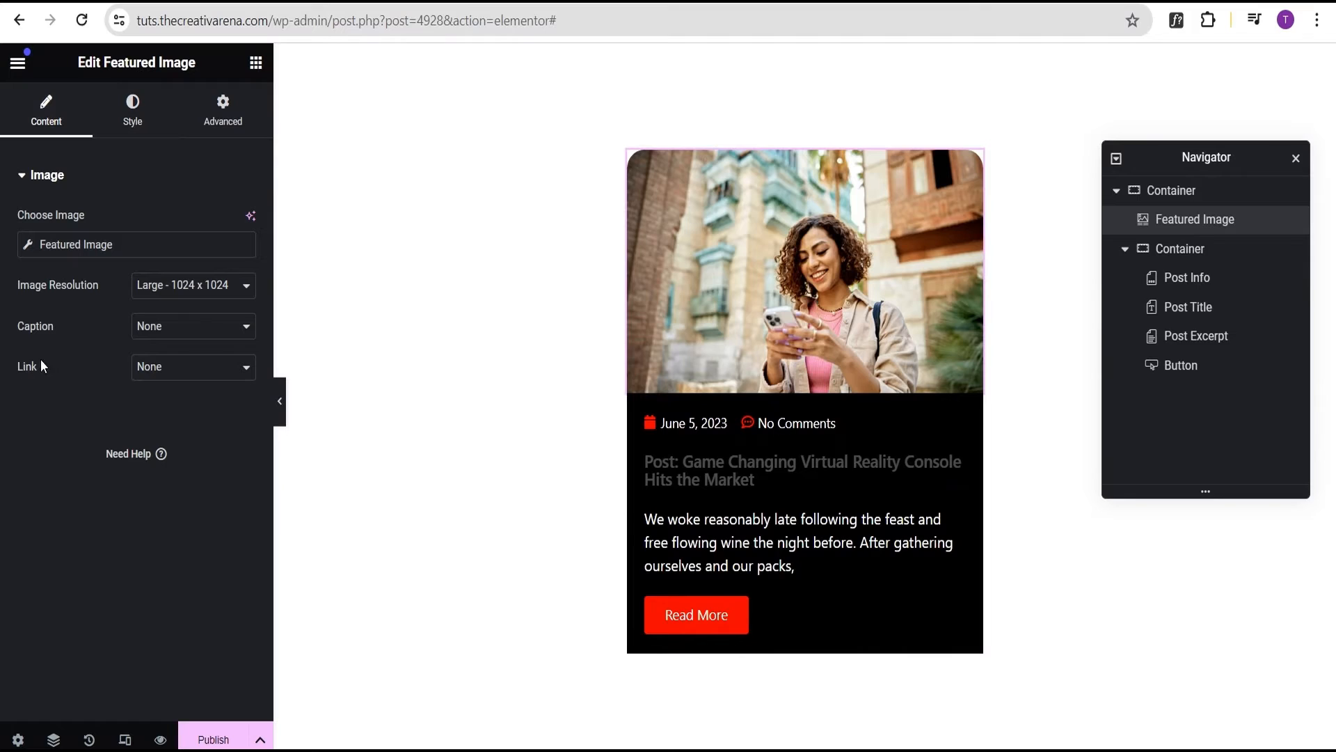
pyautogui.click(150, 372)
pyautogui.click(160, 412)
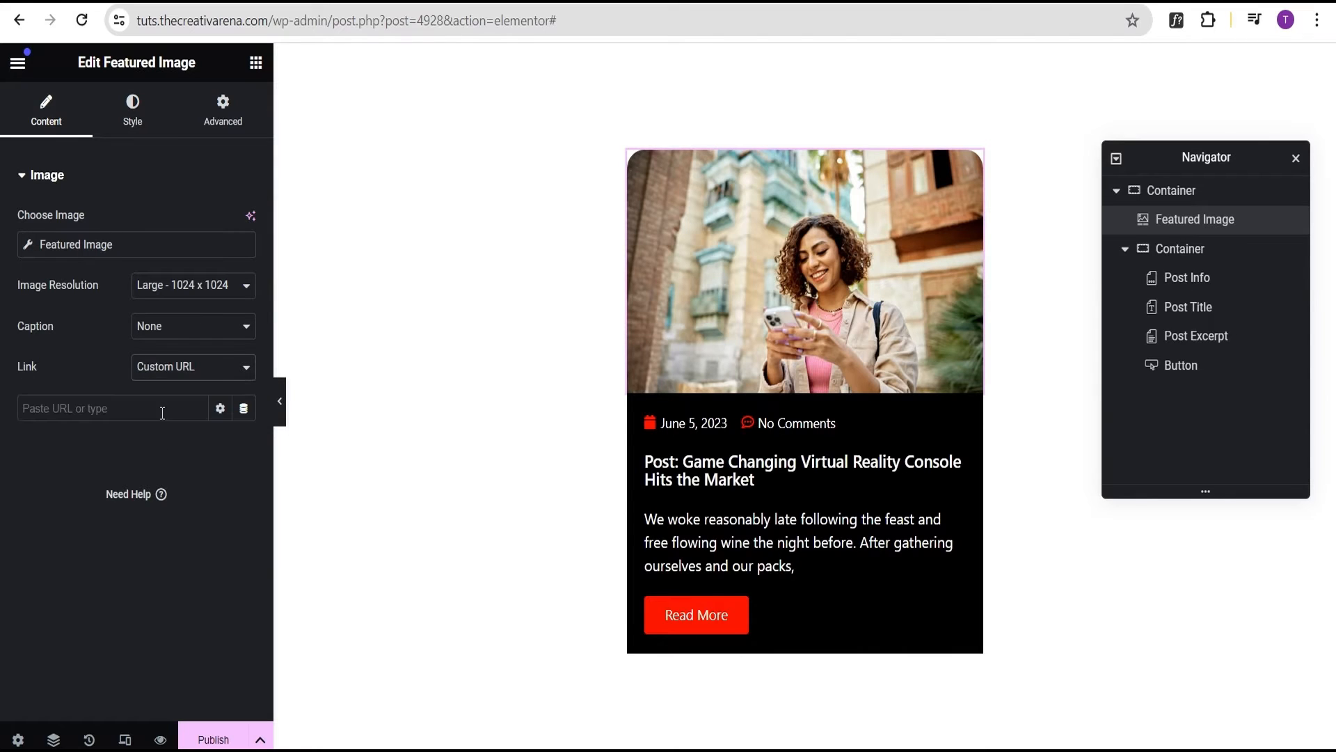
pyautogui.click(243, 412)
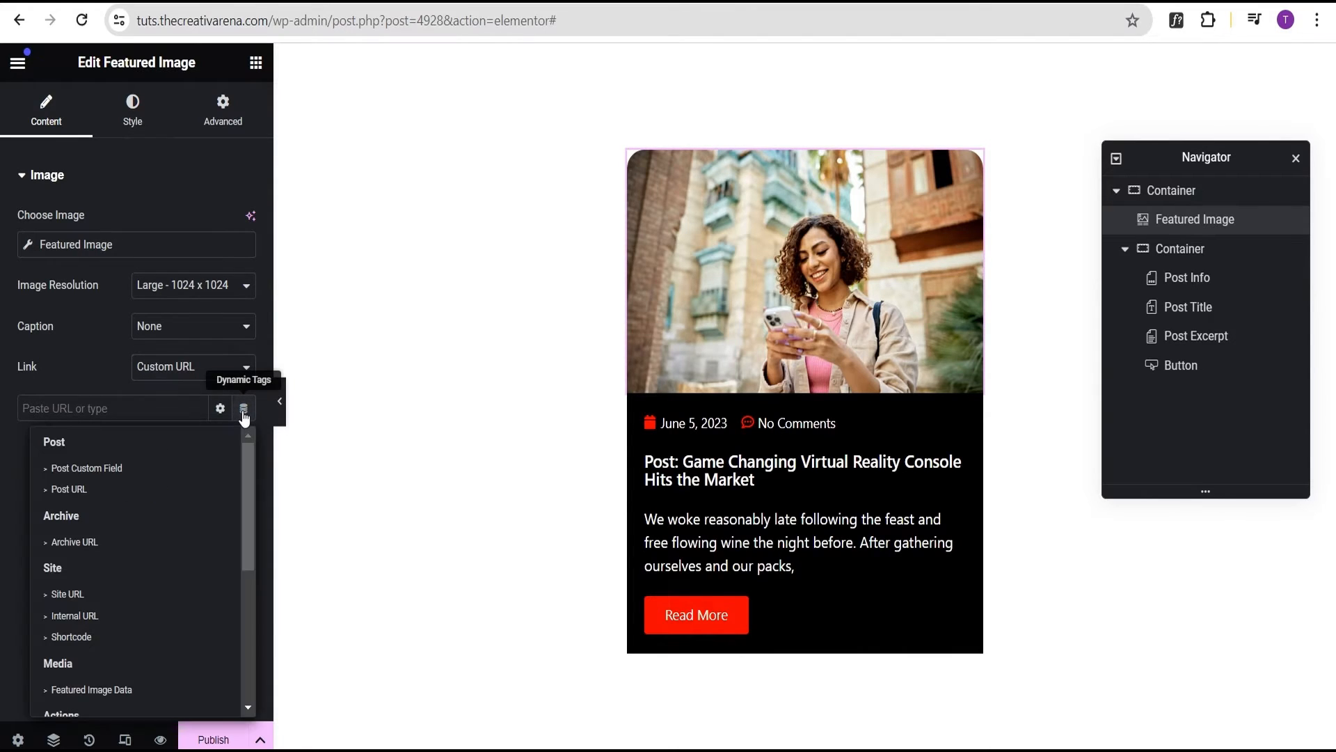
pyautogui.click(82, 490)
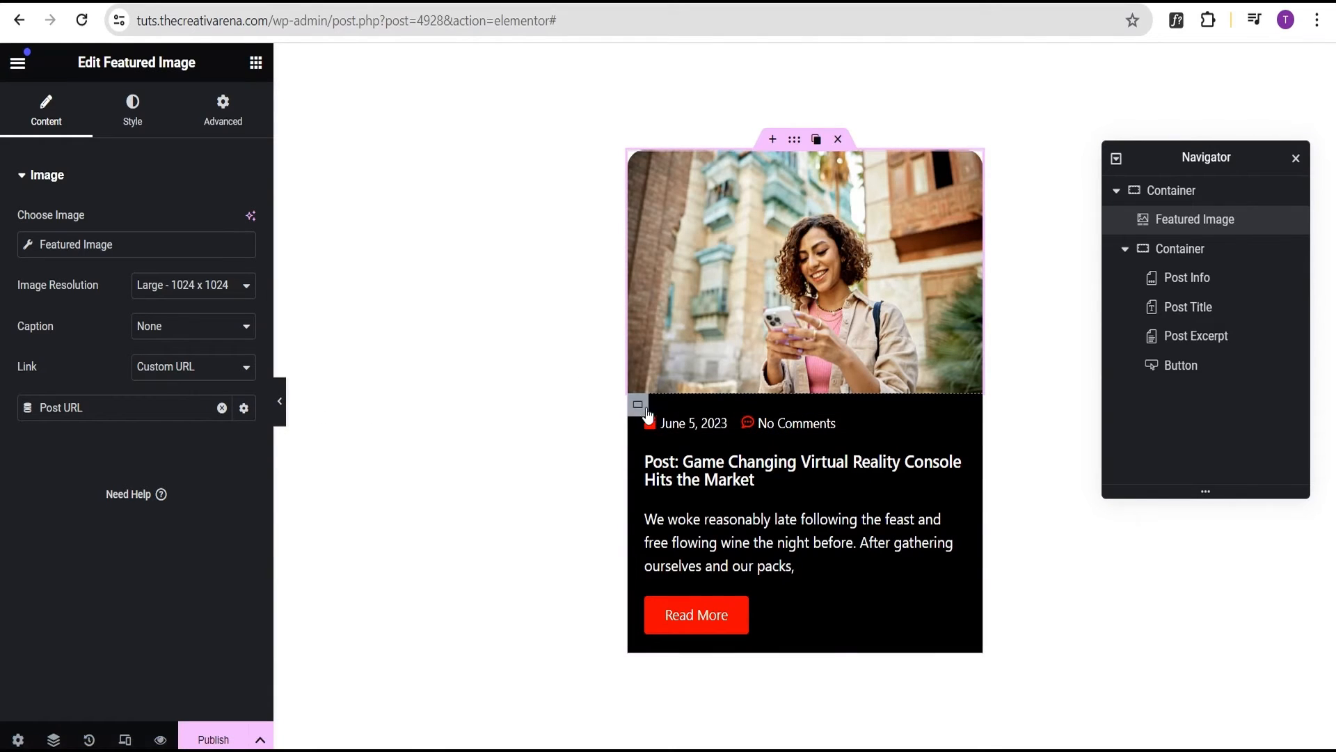
# Give the inner text container a 20 px radius on its bottom-left and bottom-right corners, then preview
pyautogui.click(638, 405)
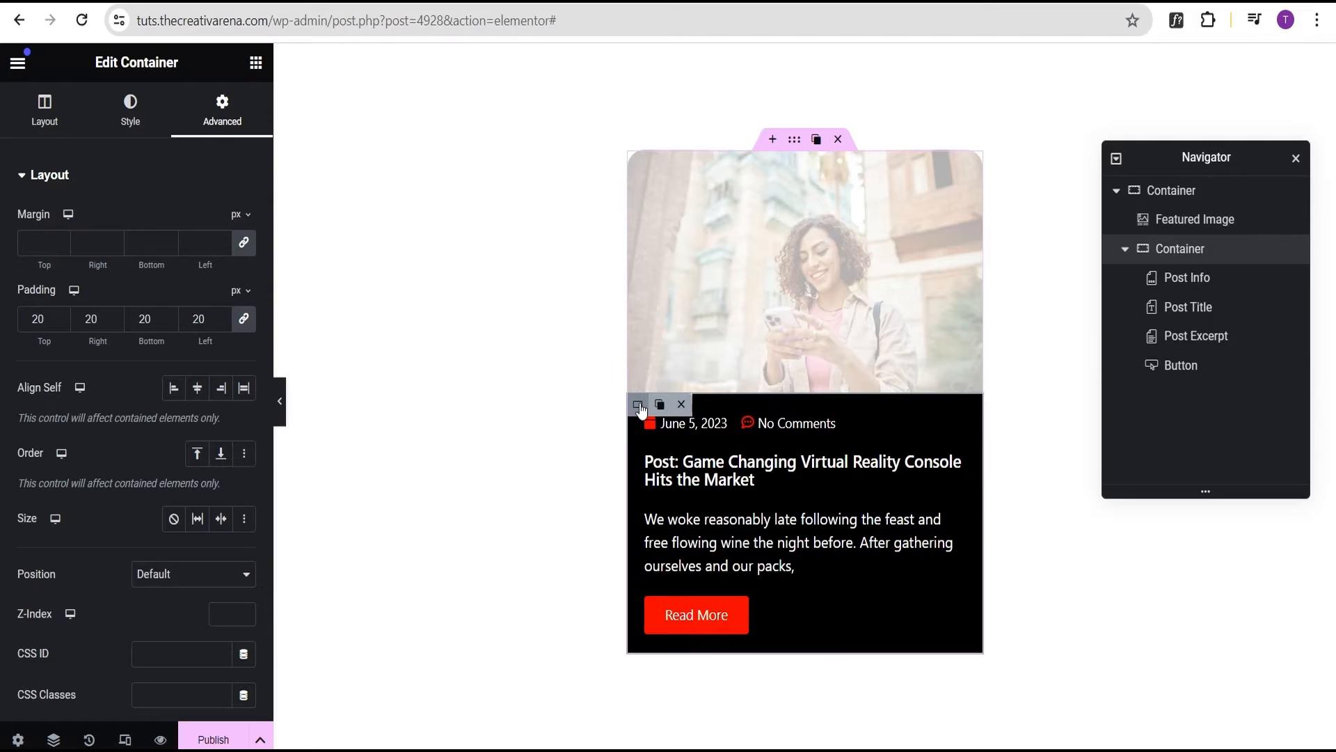
pyautogui.click(130, 110)
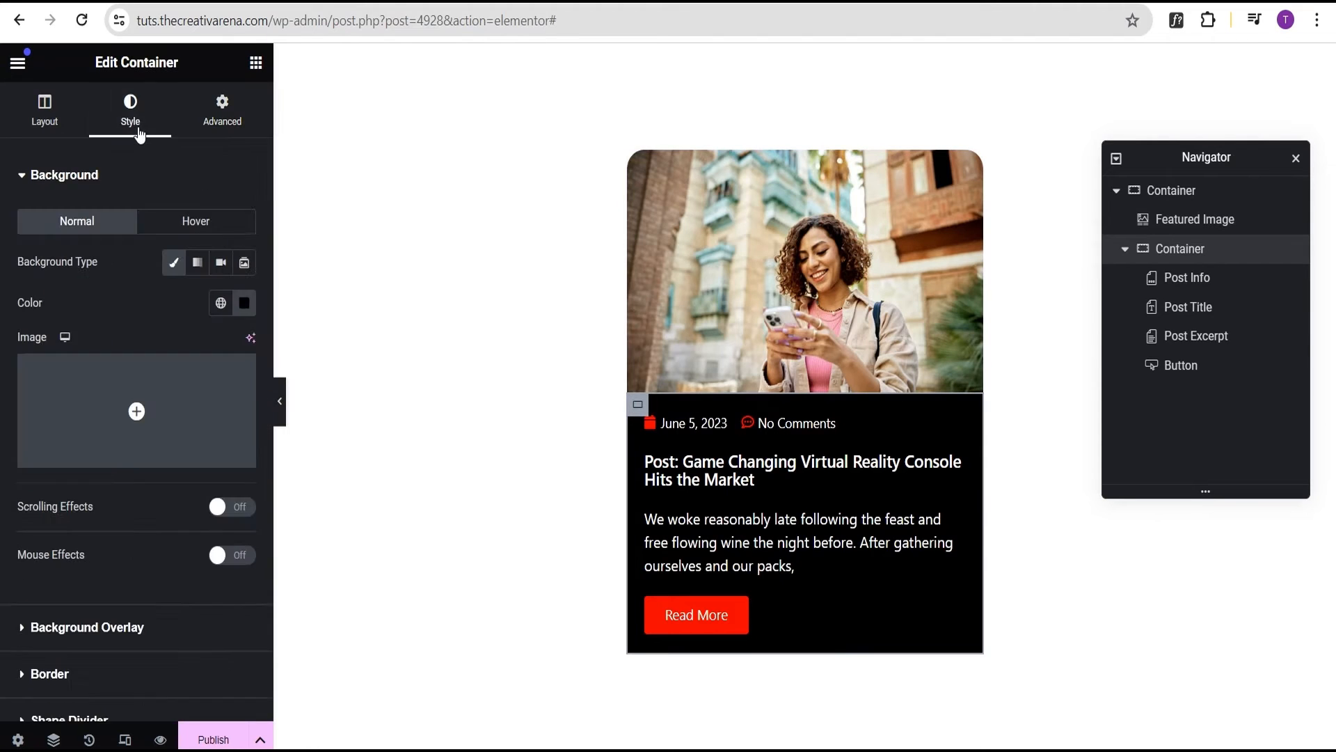
pyautogui.scroll(-2, 174, 487)
pyautogui.click(111, 534)
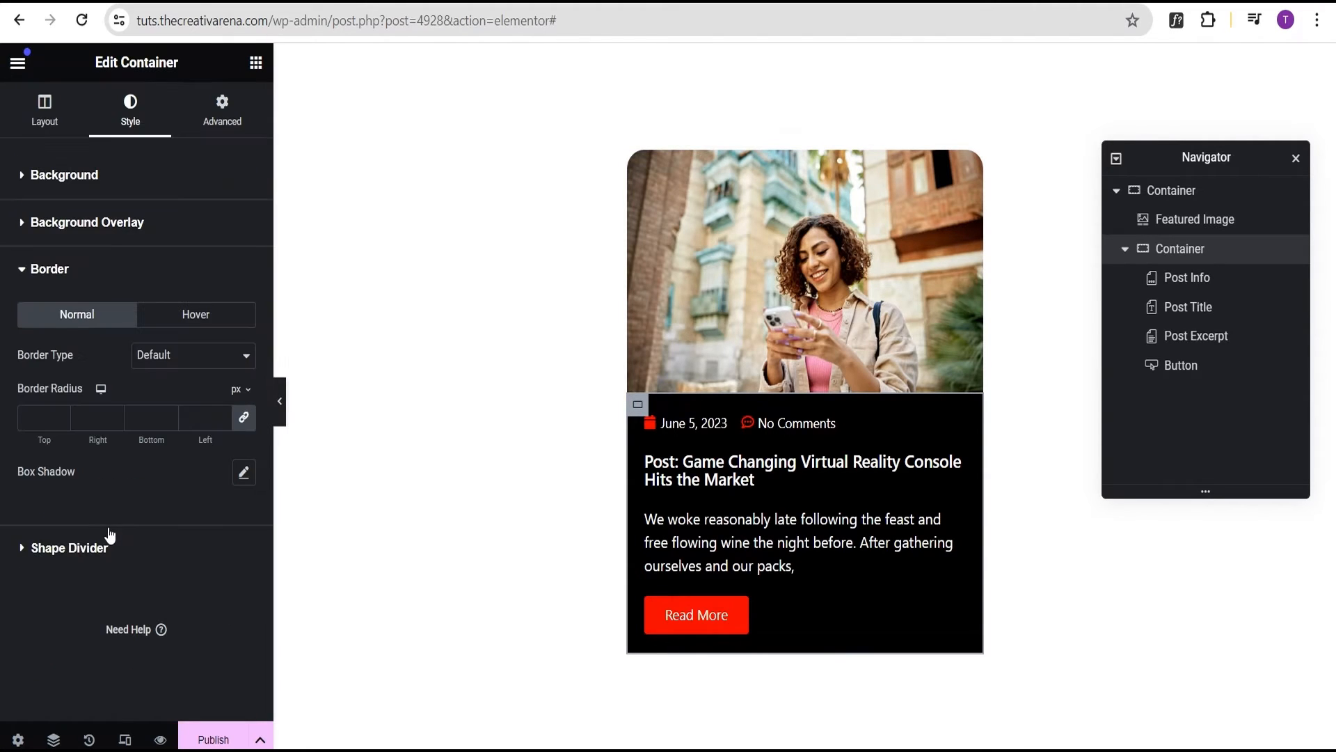
pyautogui.click(245, 420)
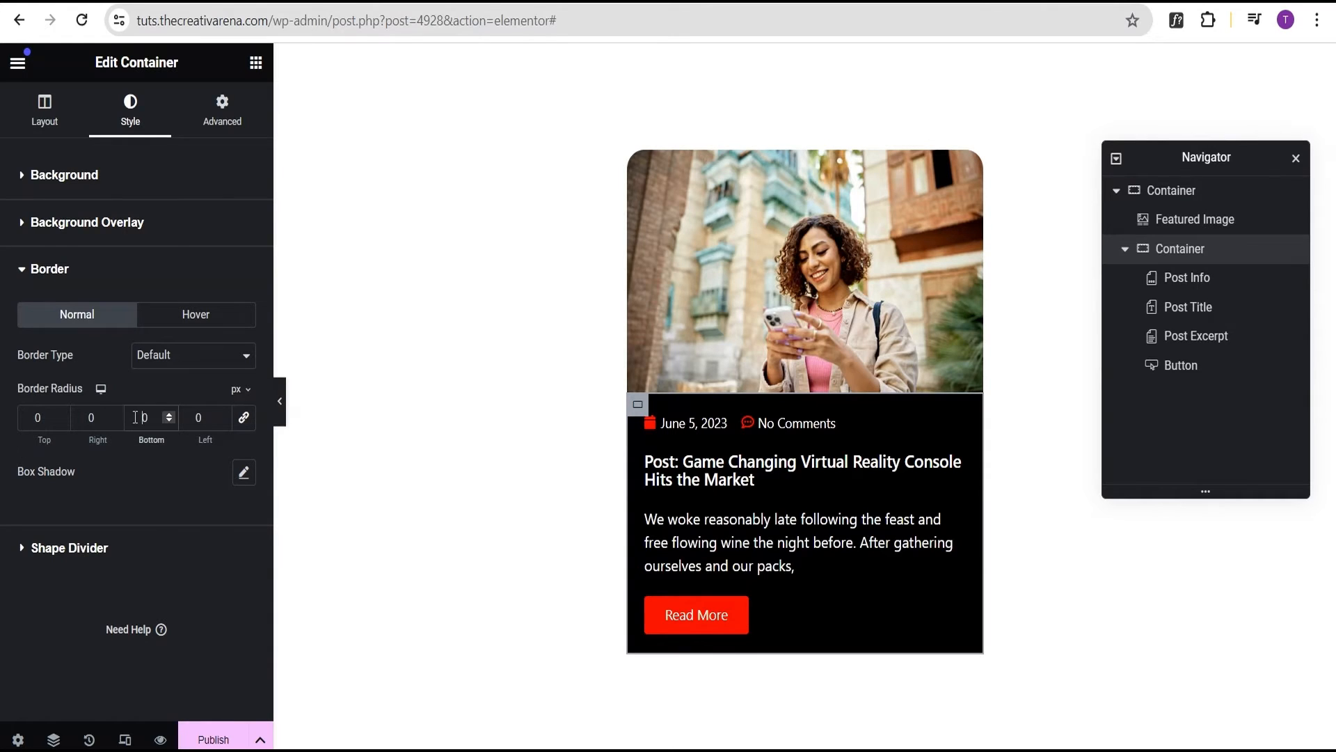
pyautogui.write('2')
pyautogui.click(195, 420)
pyautogui.write('2')
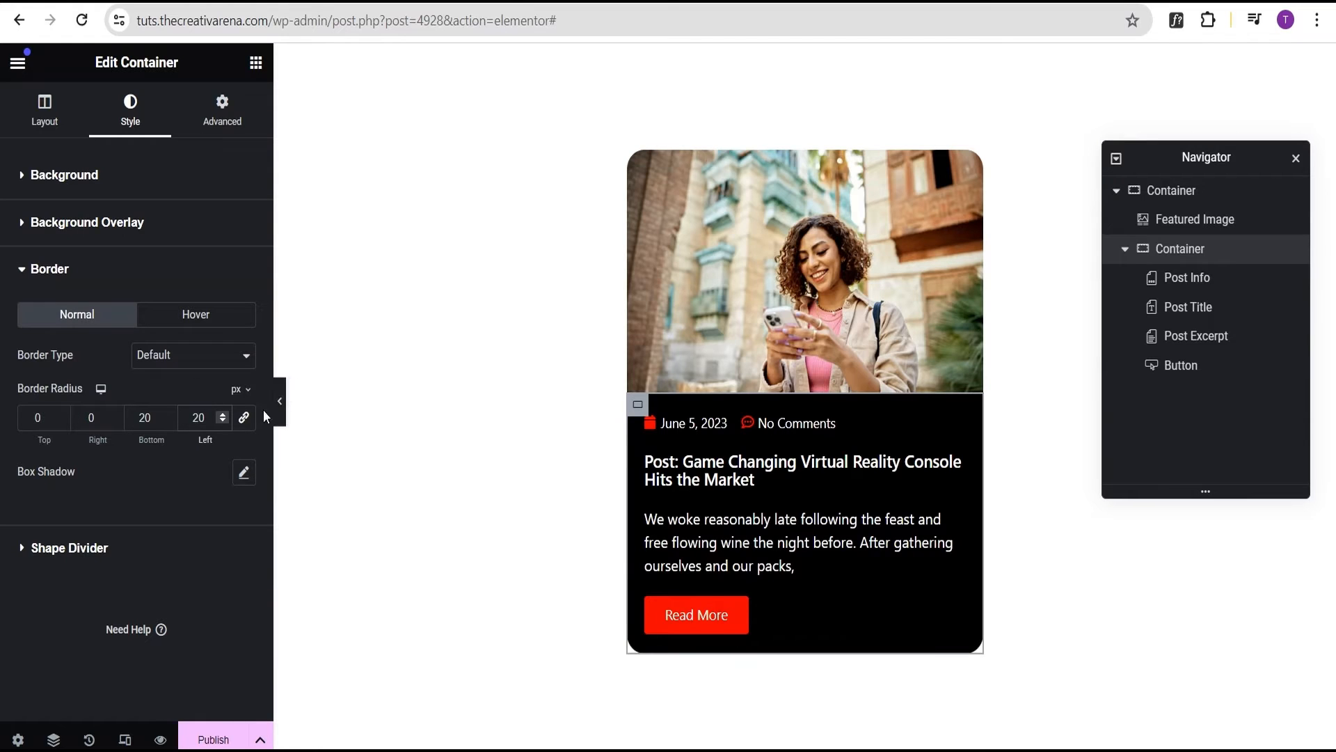
pyautogui.click(280, 401)
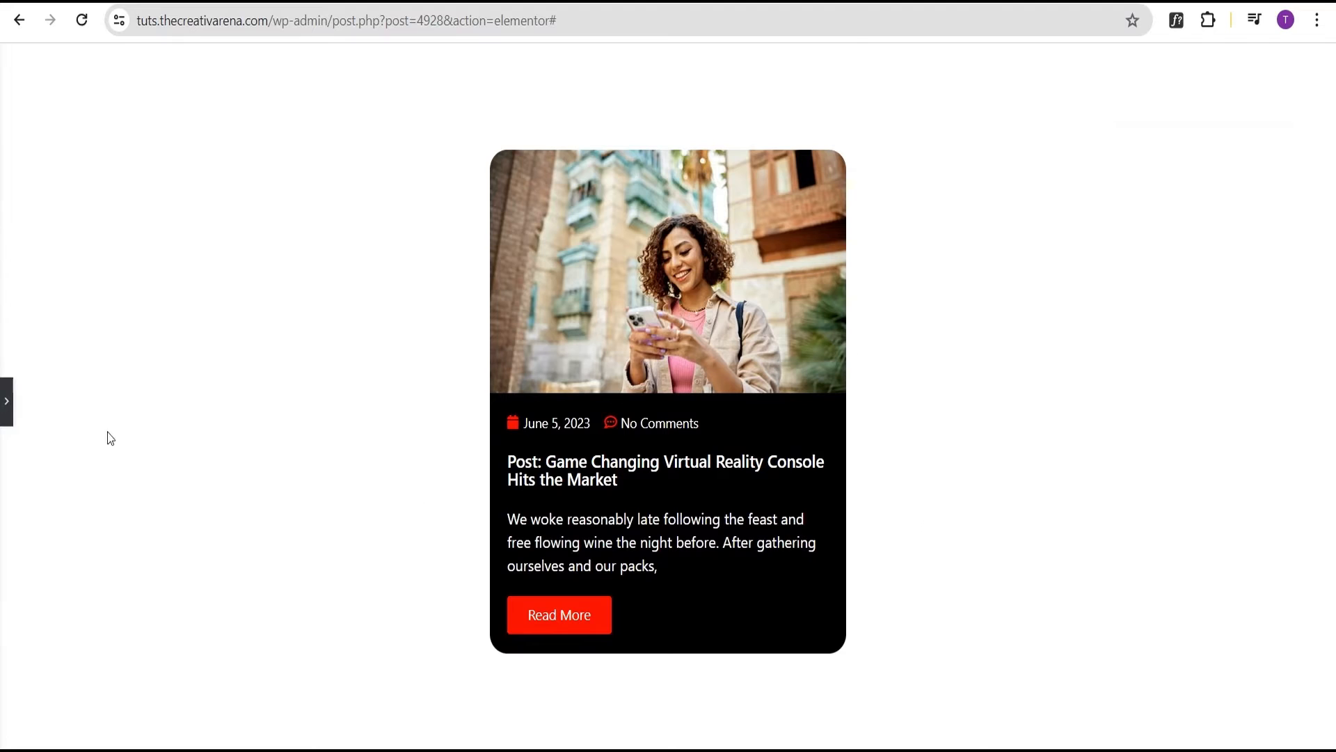
pyautogui.click(6, 401)
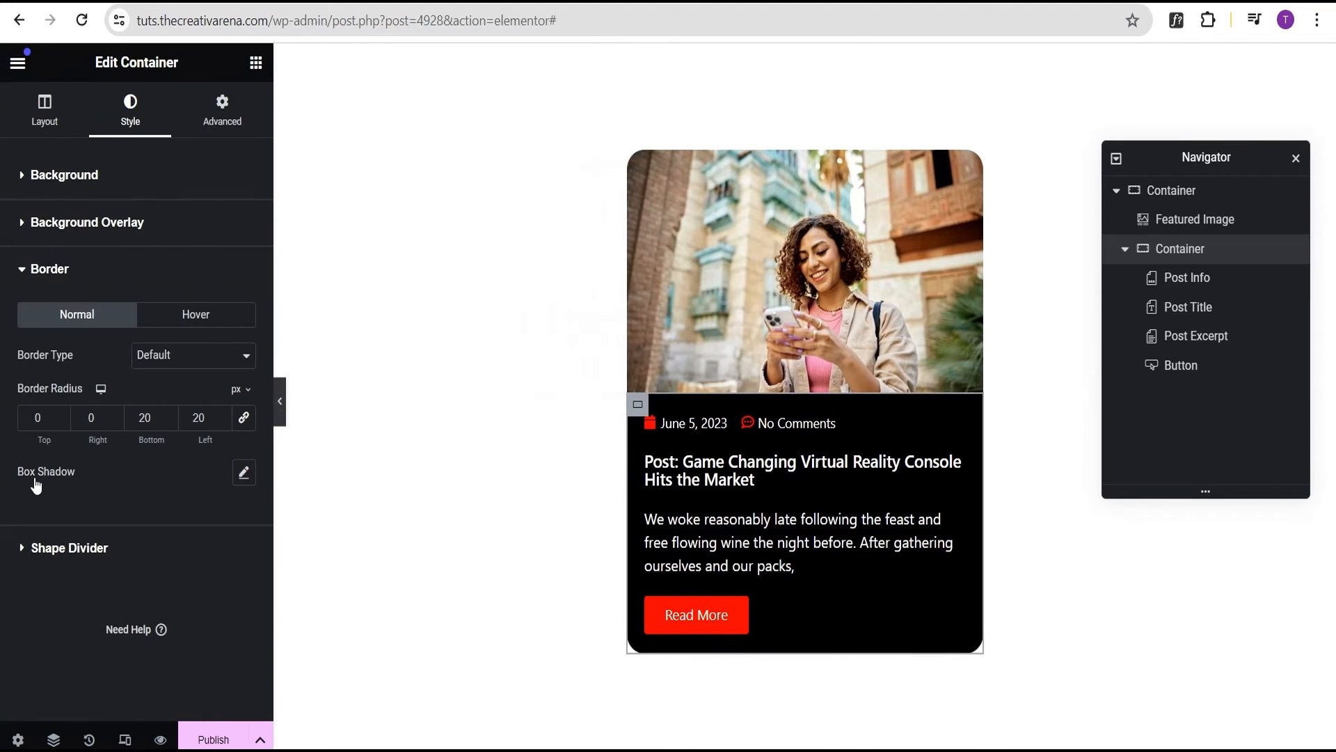
# Give the container a box shadow in opaque bright red, rgba(253,6,6,1)
pyautogui.click(243, 472)
pyautogui.click(230, 524)
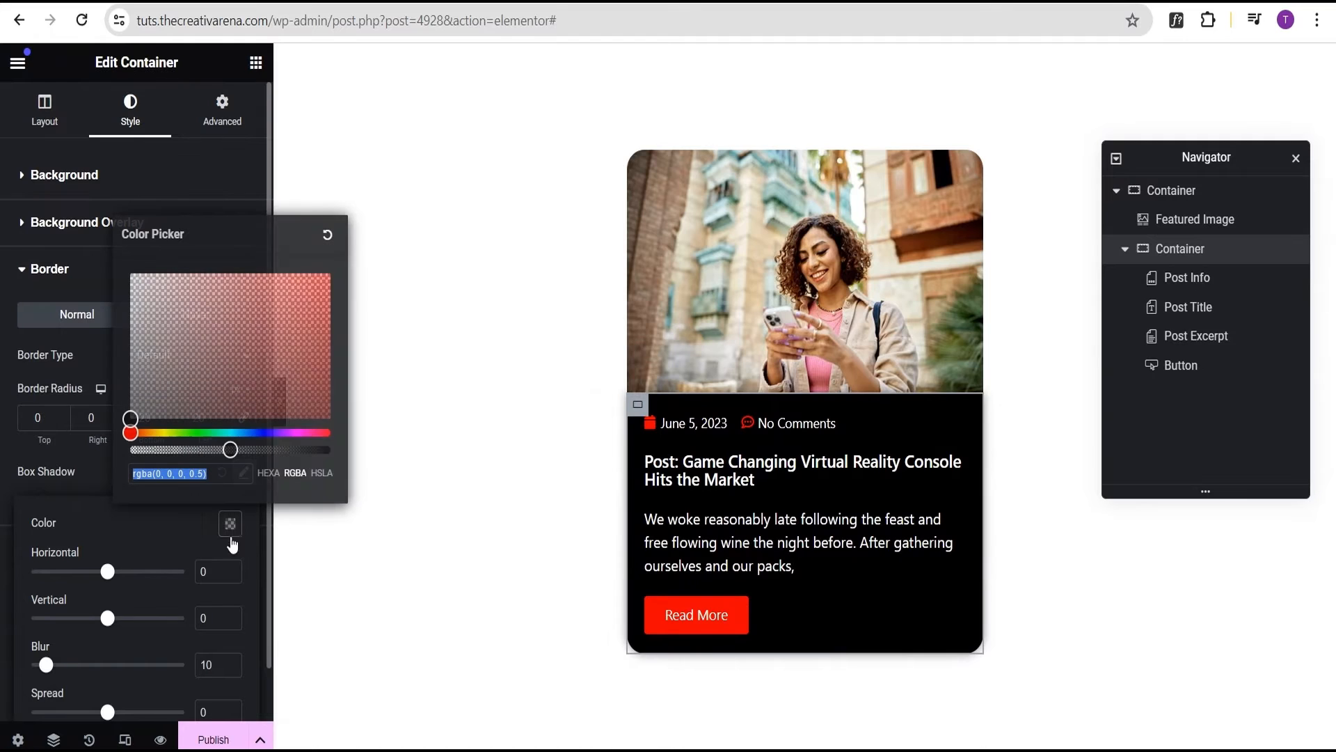
pyautogui.moveTo(230, 450); pyautogui.dragTo(373, 463)
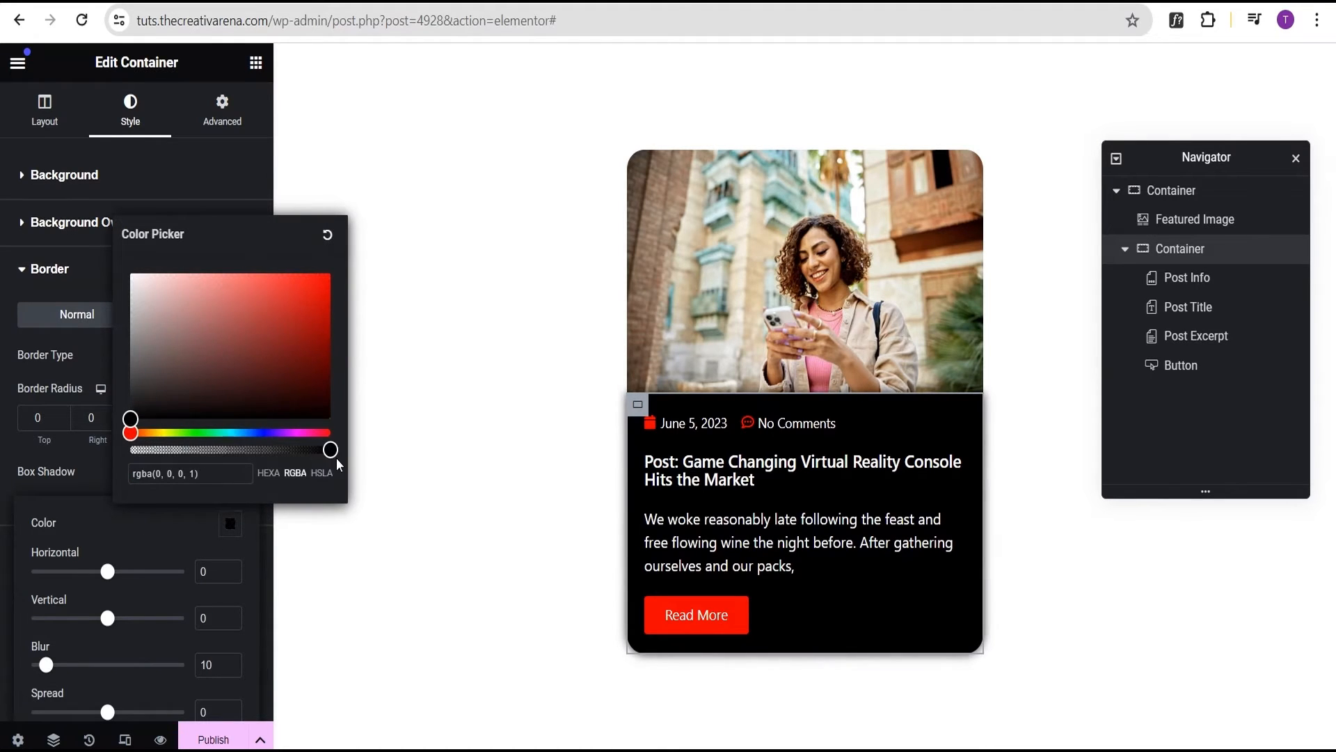
pyautogui.click(132, 417)
pyautogui.moveTo(132, 417); pyautogui.dragTo(325, 275)
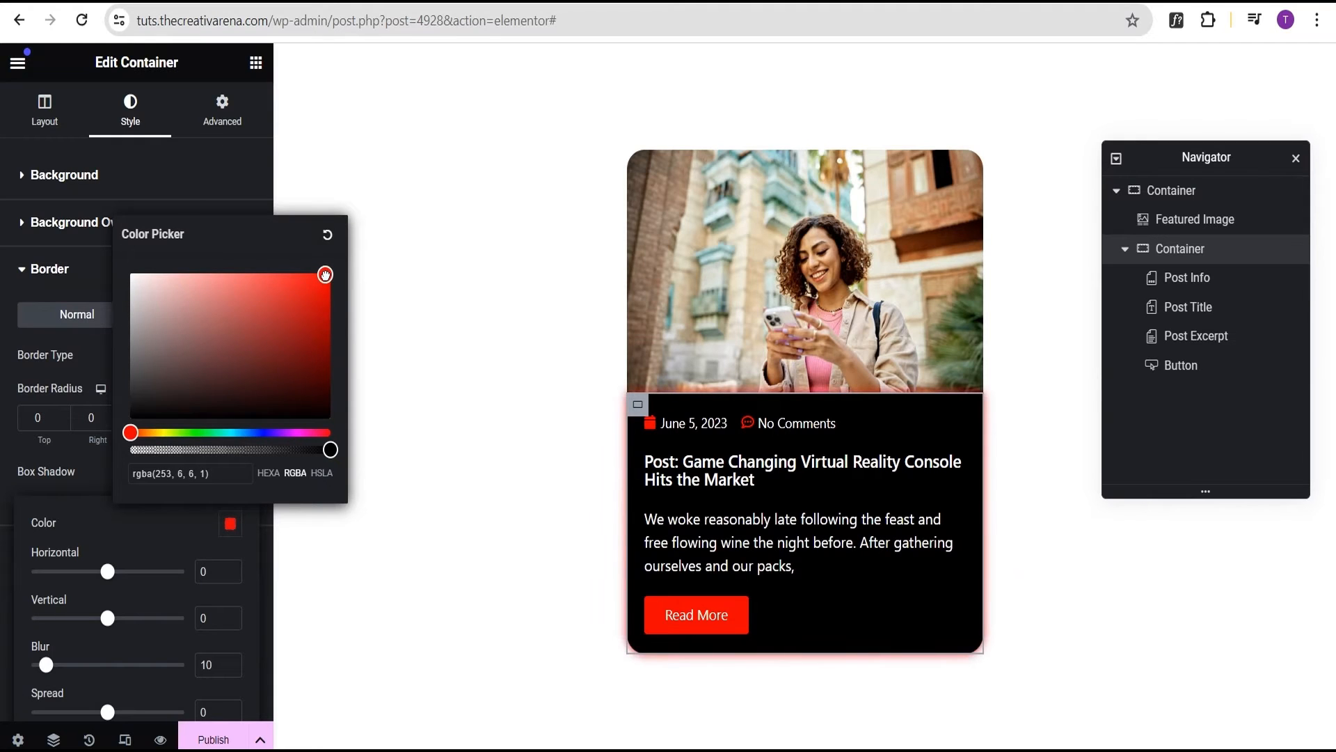
pyautogui.scroll(-1, 196, 485)
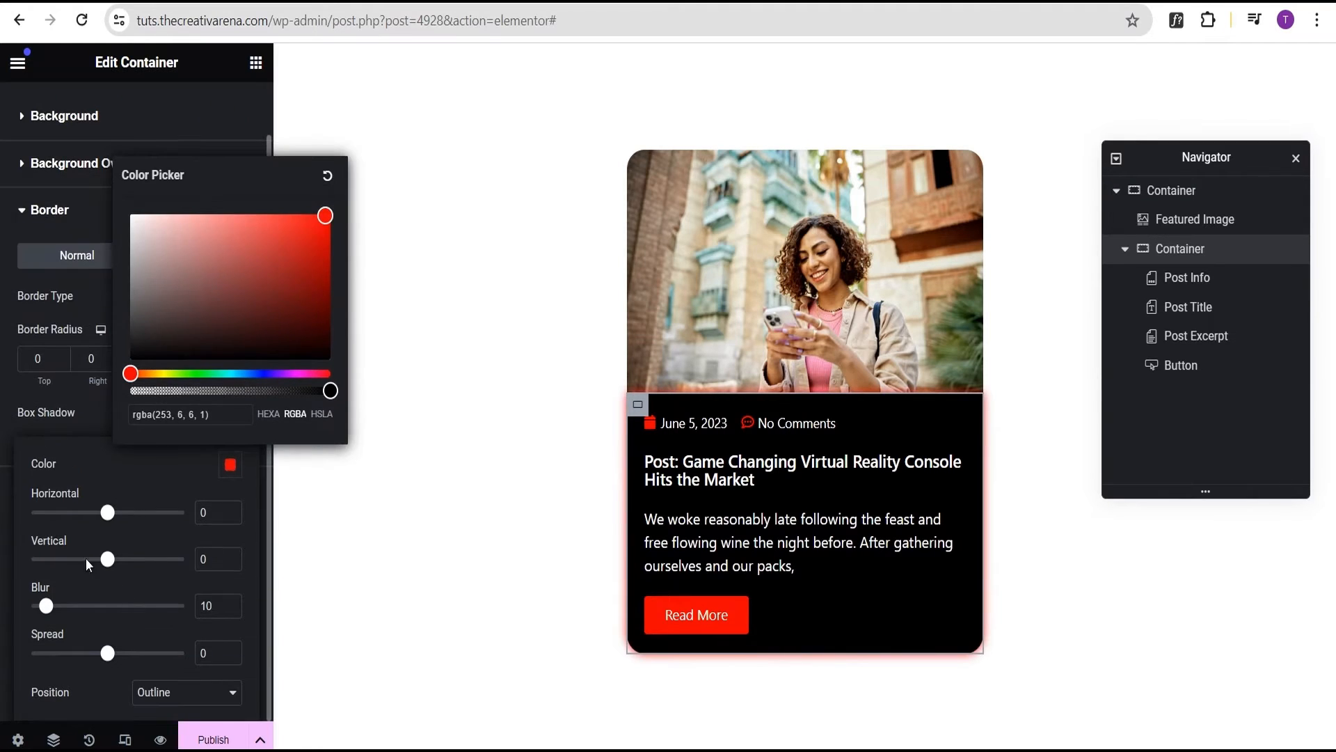
pyautogui.click(201, 560)
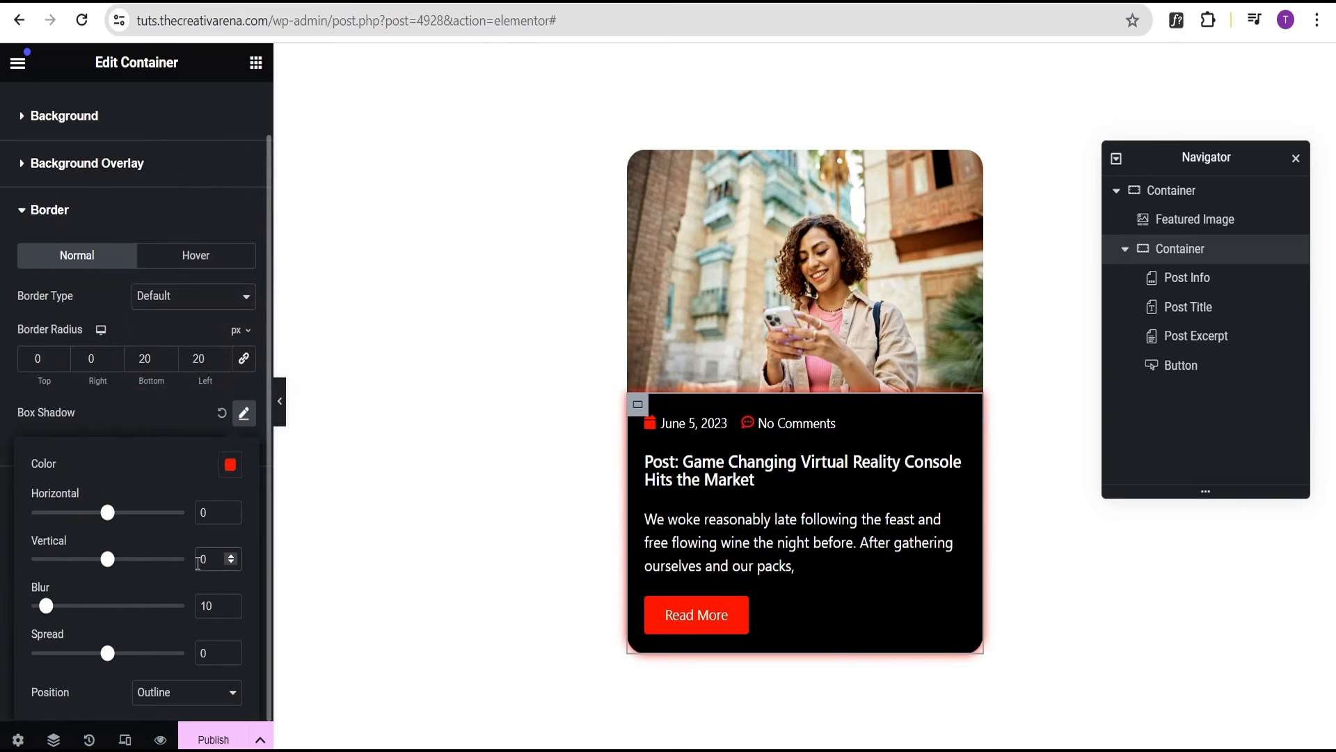
# Set the shadow's vertical offset to 10 and blur to 0, then preview the card
pyautogui.write('1')
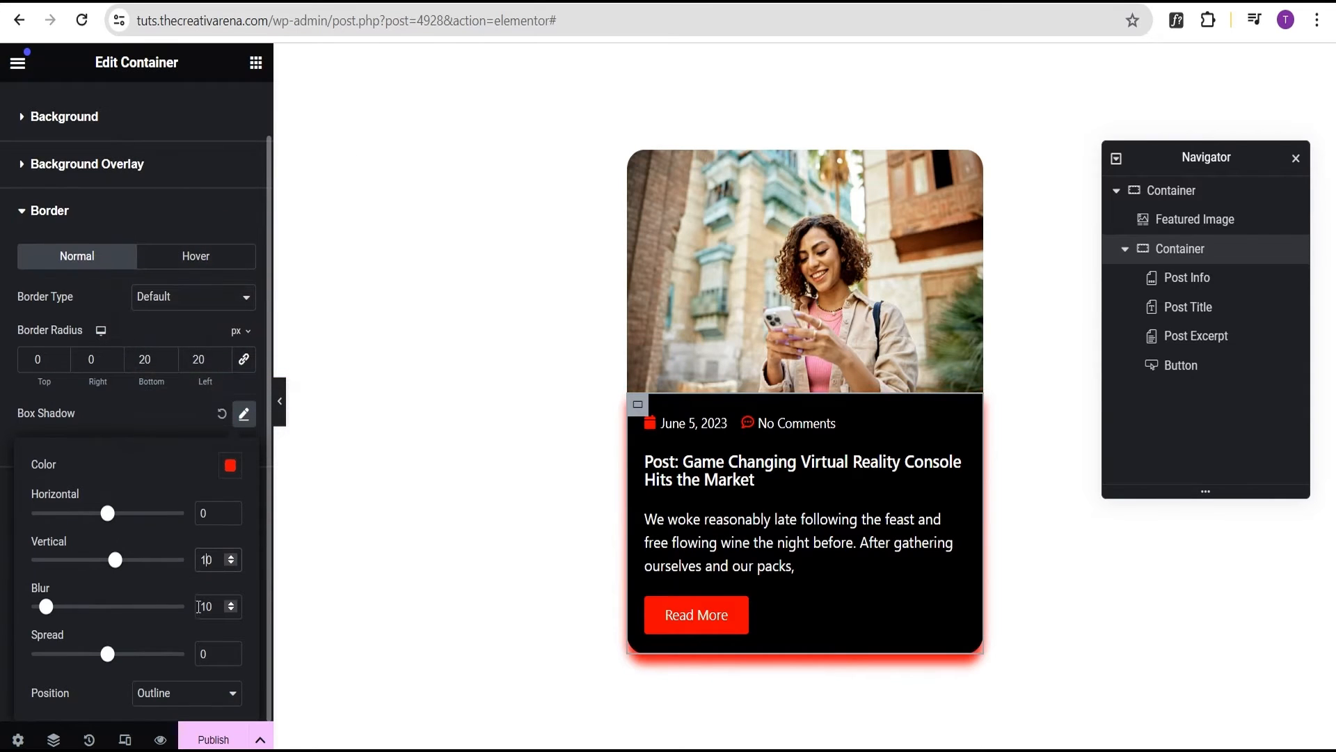
pyautogui.moveTo(215, 606); pyautogui.dragTo(187, 612)
pyautogui.write('0')
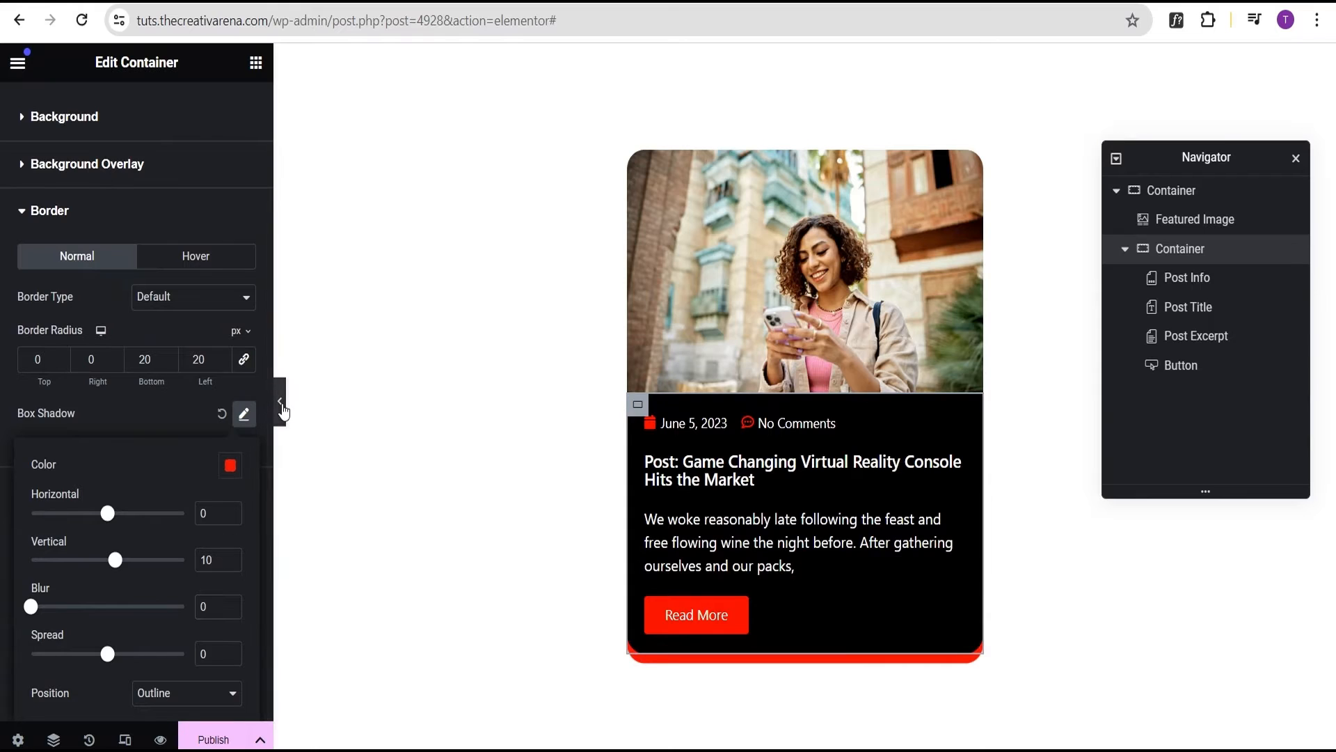
pyautogui.click(280, 403)
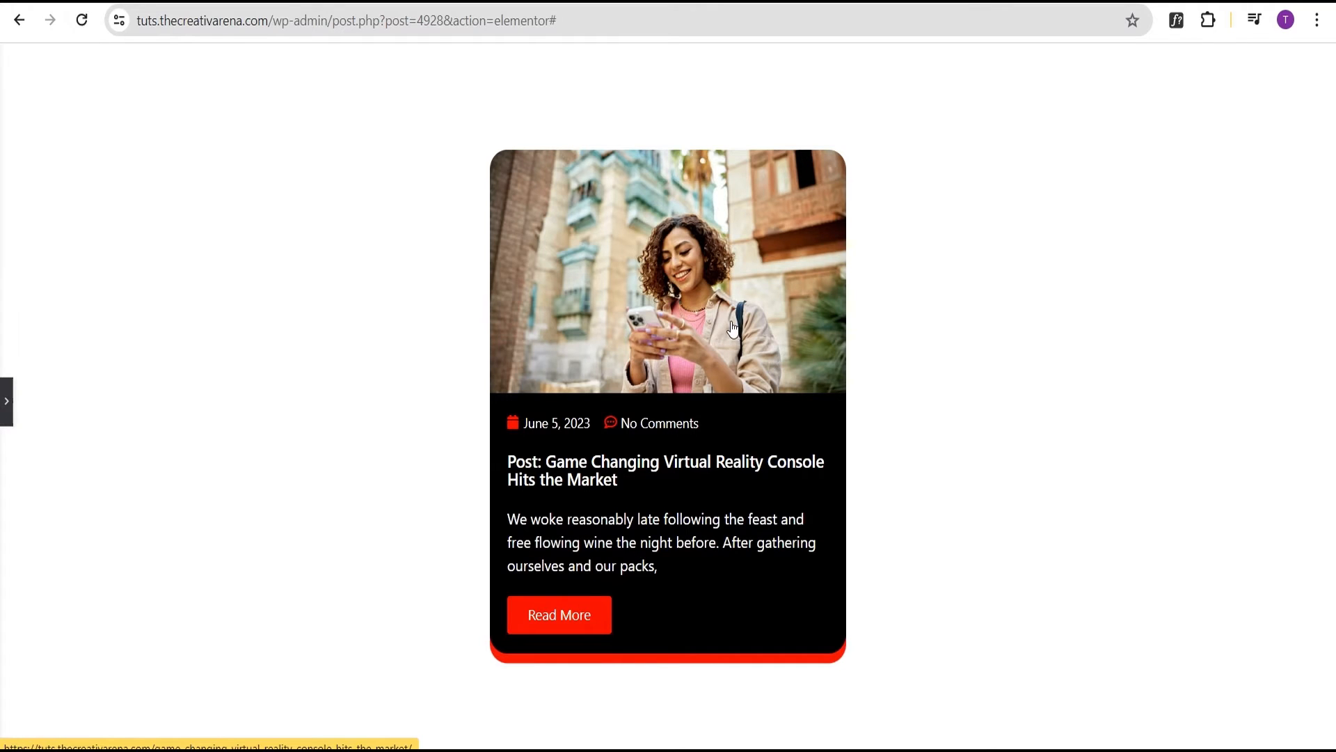
pyautogui.click(8, 409)
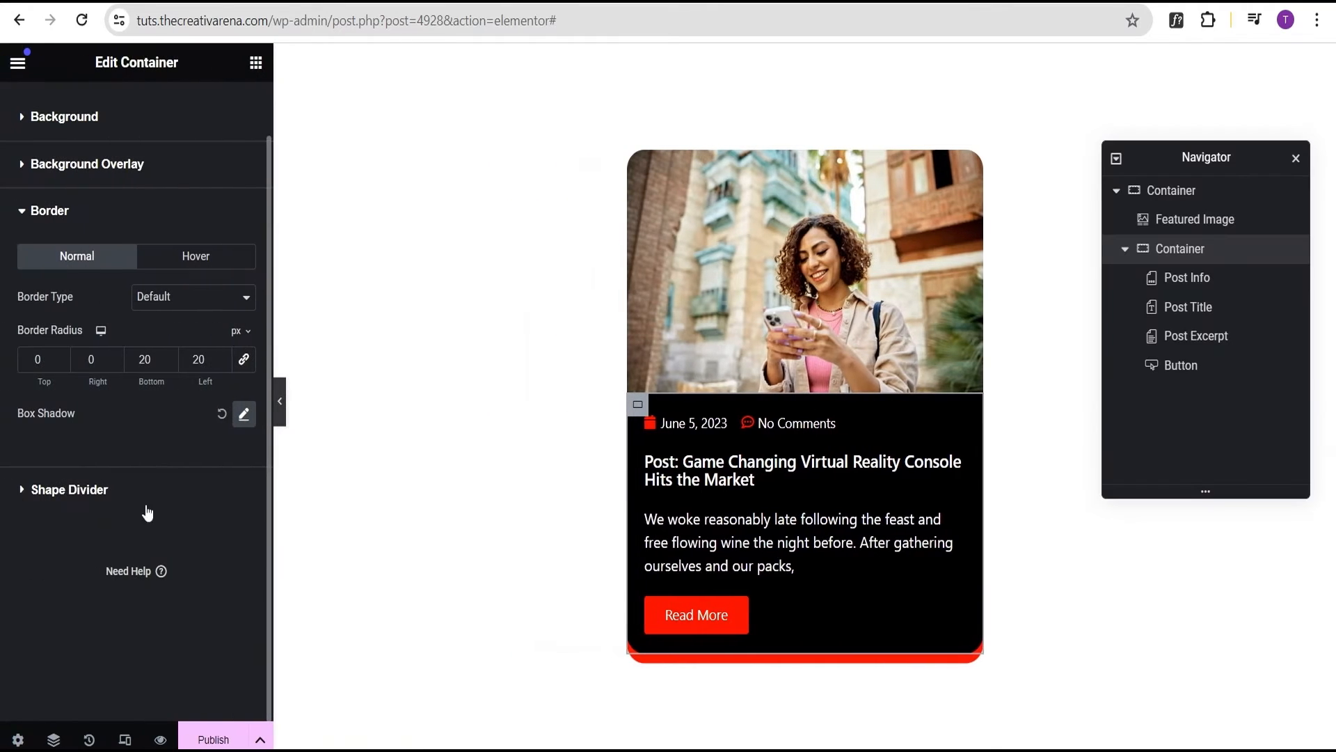
# Preview the card at tablet and then mobile widths
pyautogui.click(123, 741)
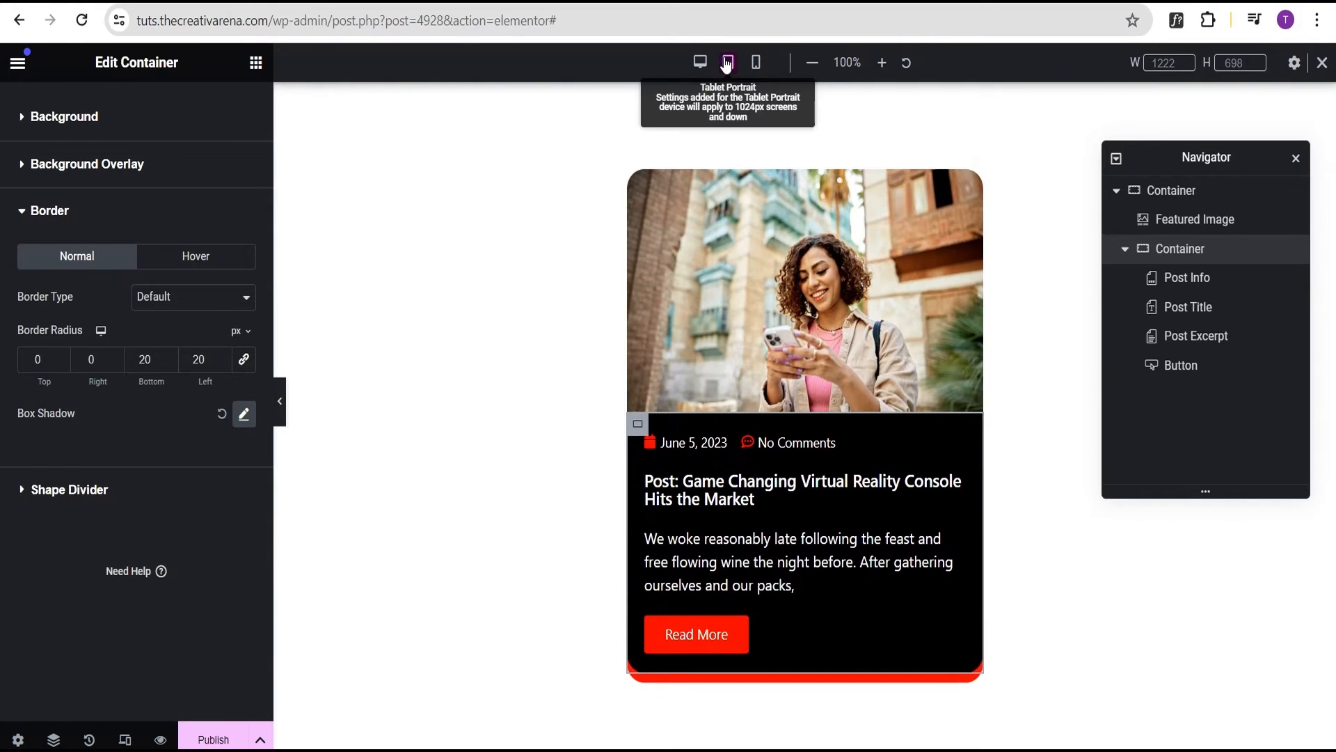
pyautogui.click(726, 63)
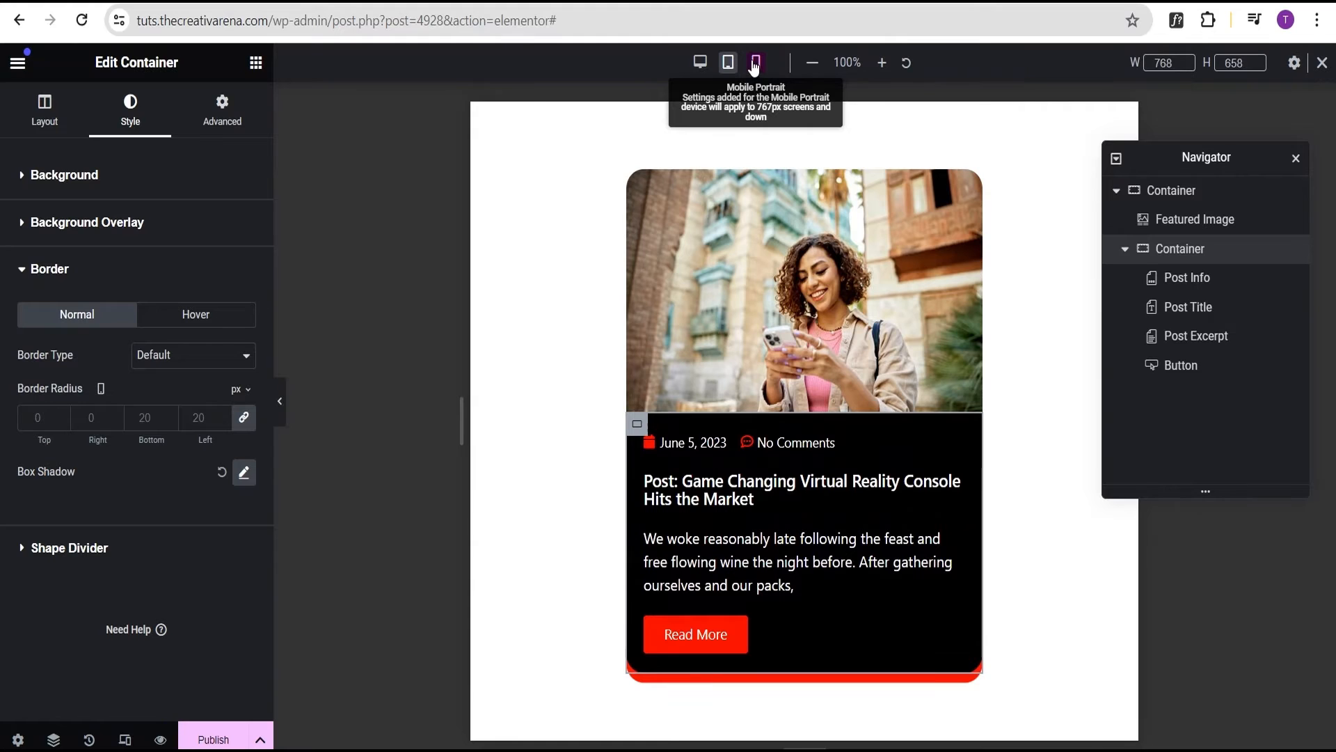
pyautogui.click(754, 63)
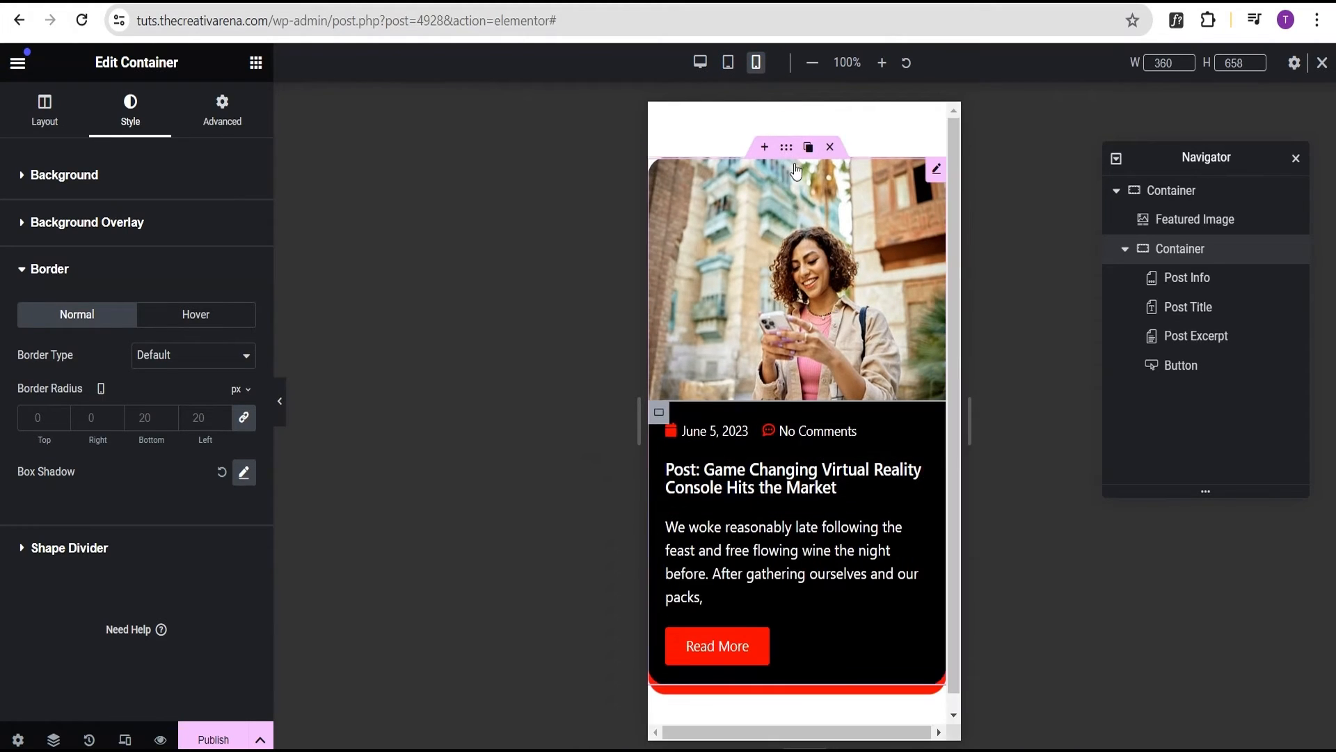
# Give the outer card container 20 px padding on every side, then return to desktop width
pyautogui.click(794, 160)
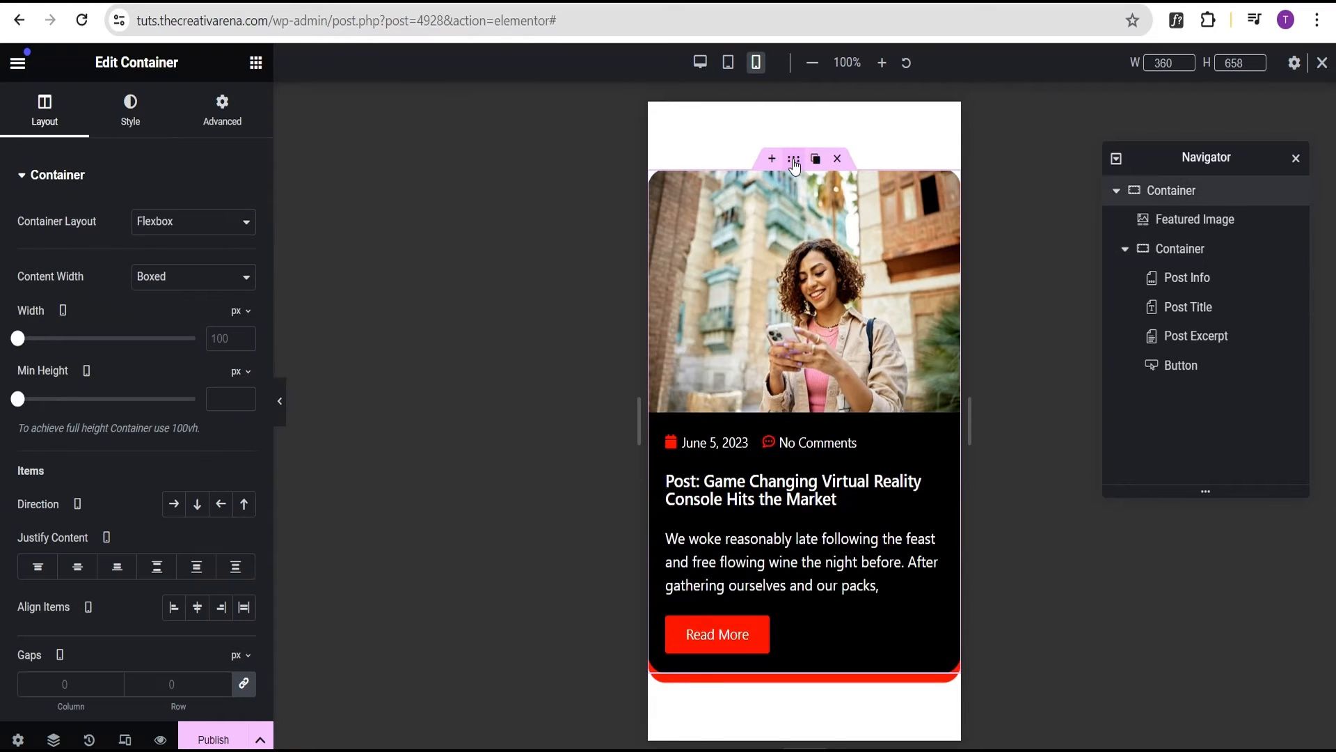
pyautogui.click(221, 111)
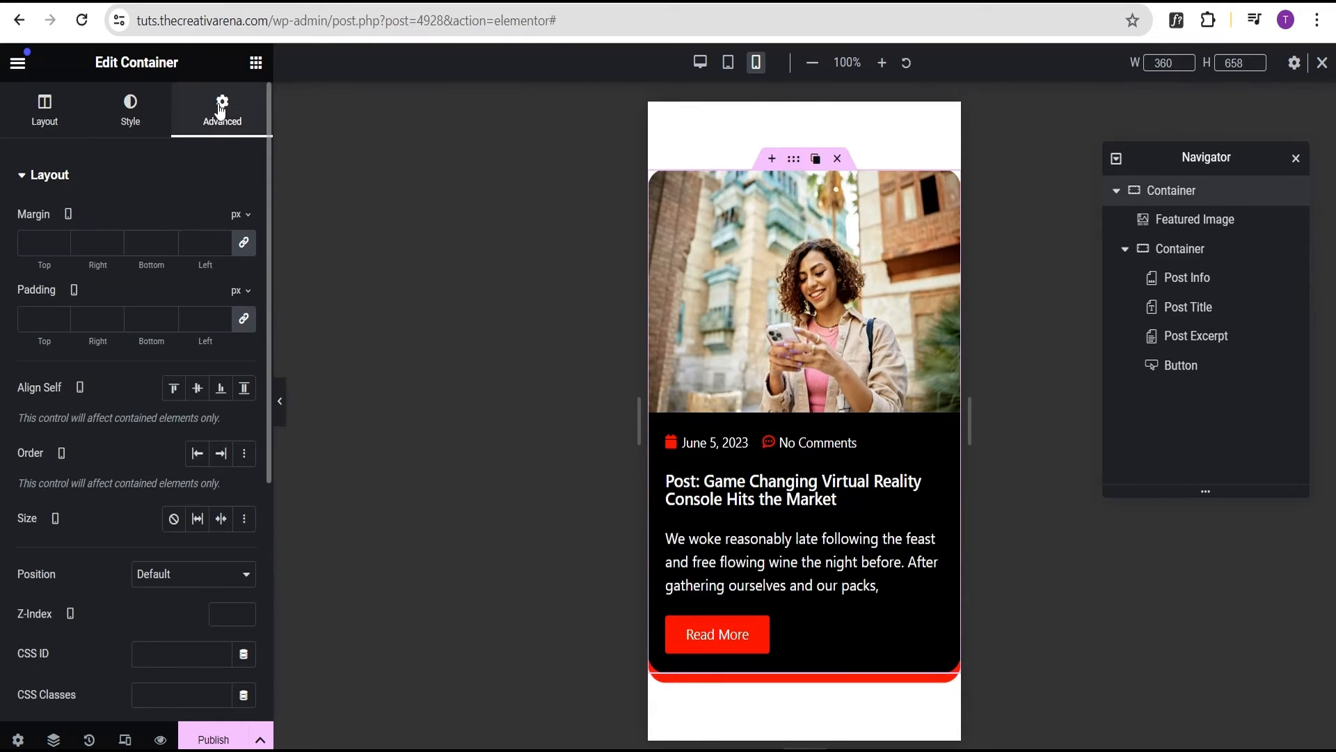
pyautogui.click(30, 317)
pyautogui.write('20')
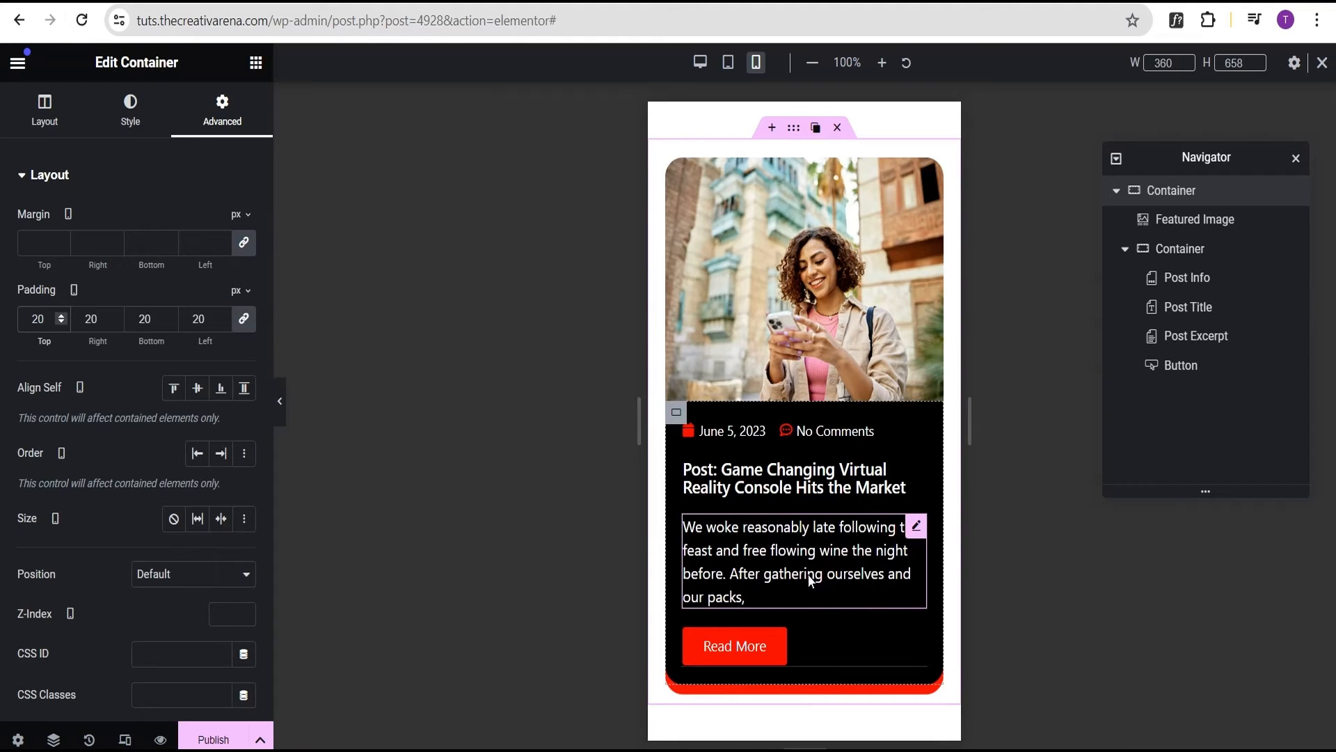
pyautogui.click(1322, 63)
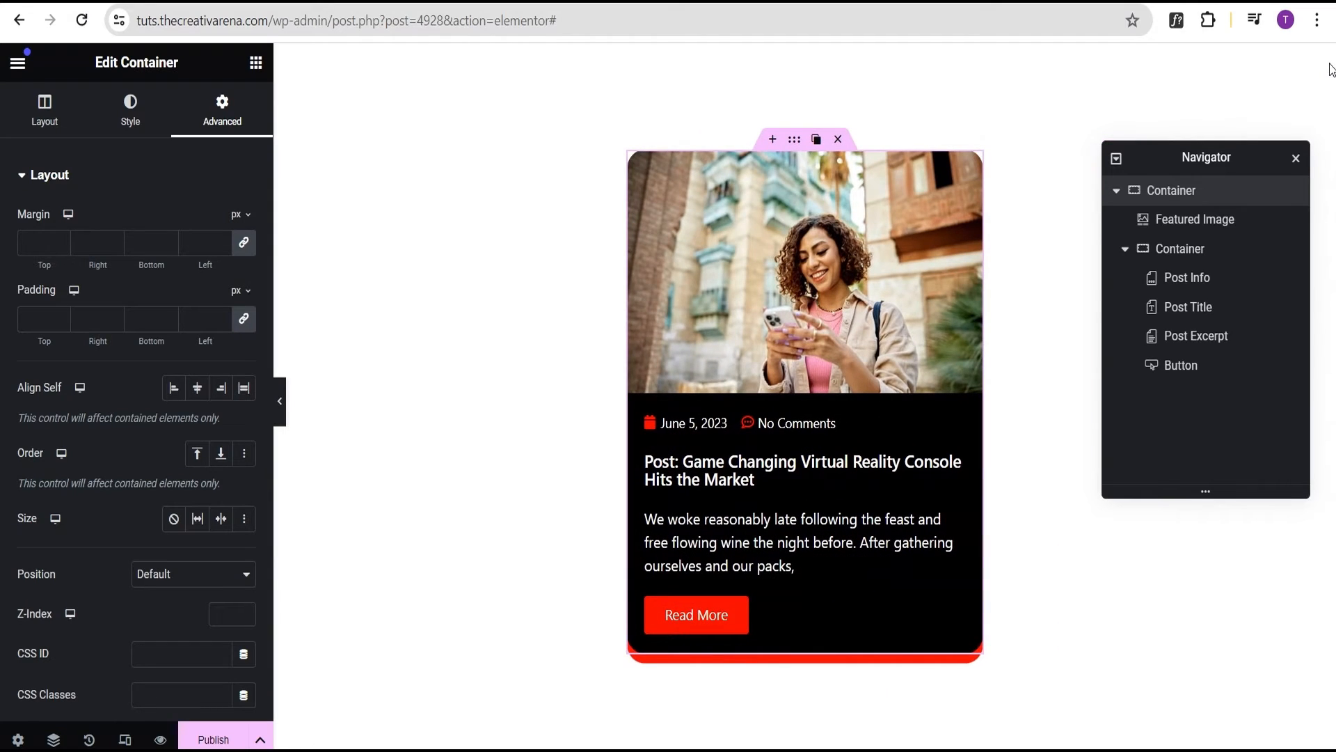
# Select the card's outer container and publish the First Post Loop Item template
pyautogui.click(1123, 254)
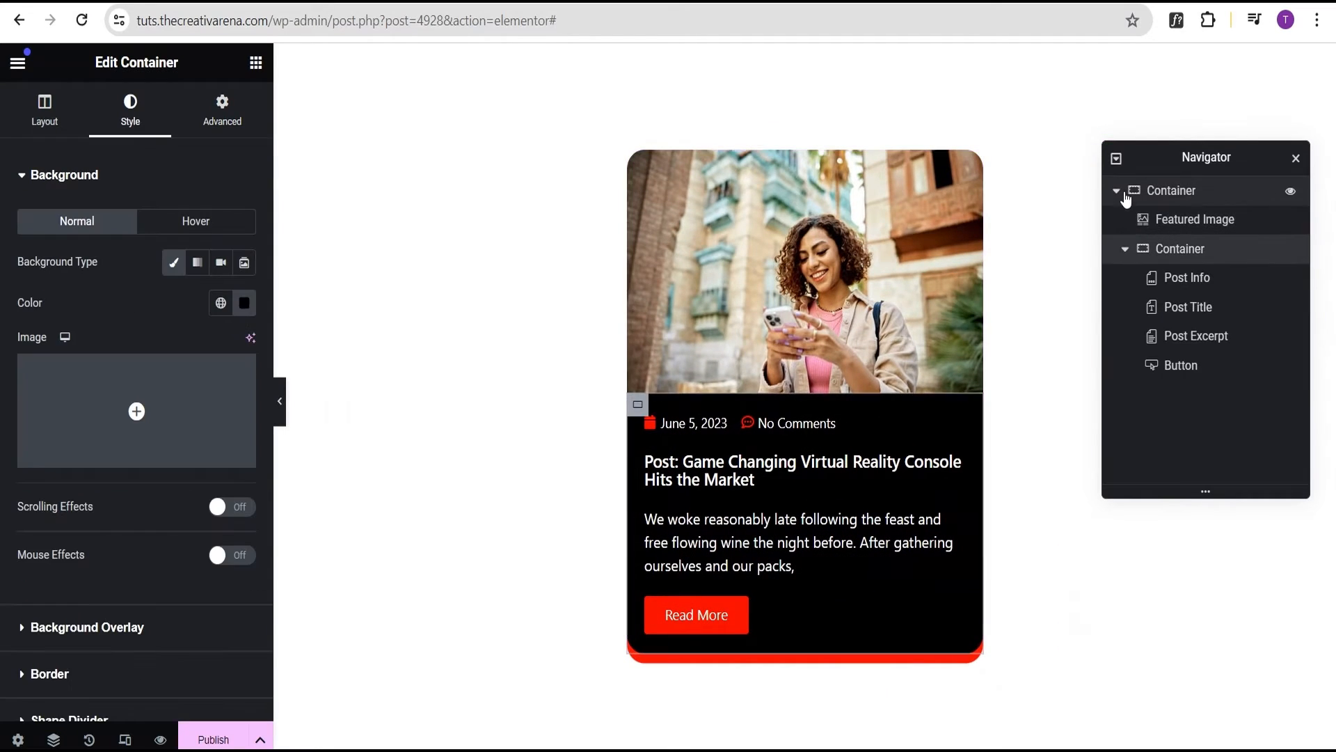
pyautogui.click(1117, 198)
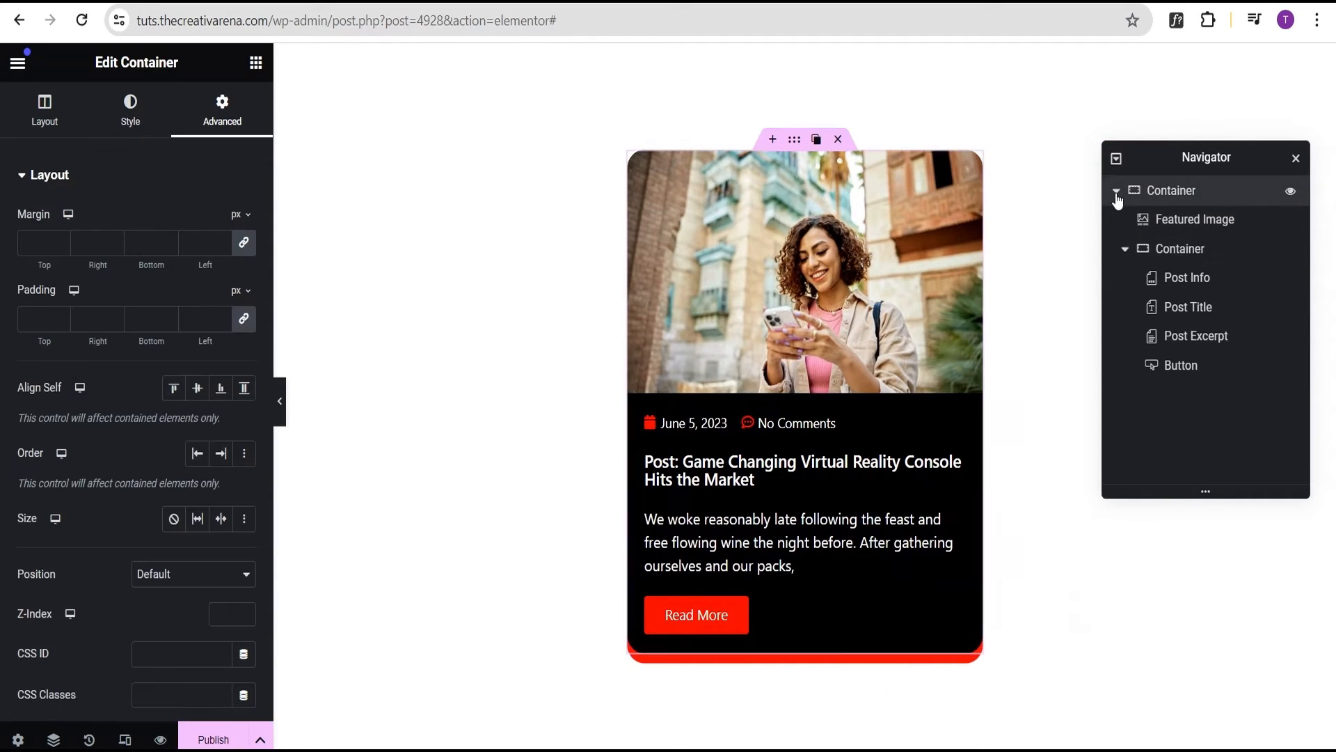
pyautogui.click(214, 741)
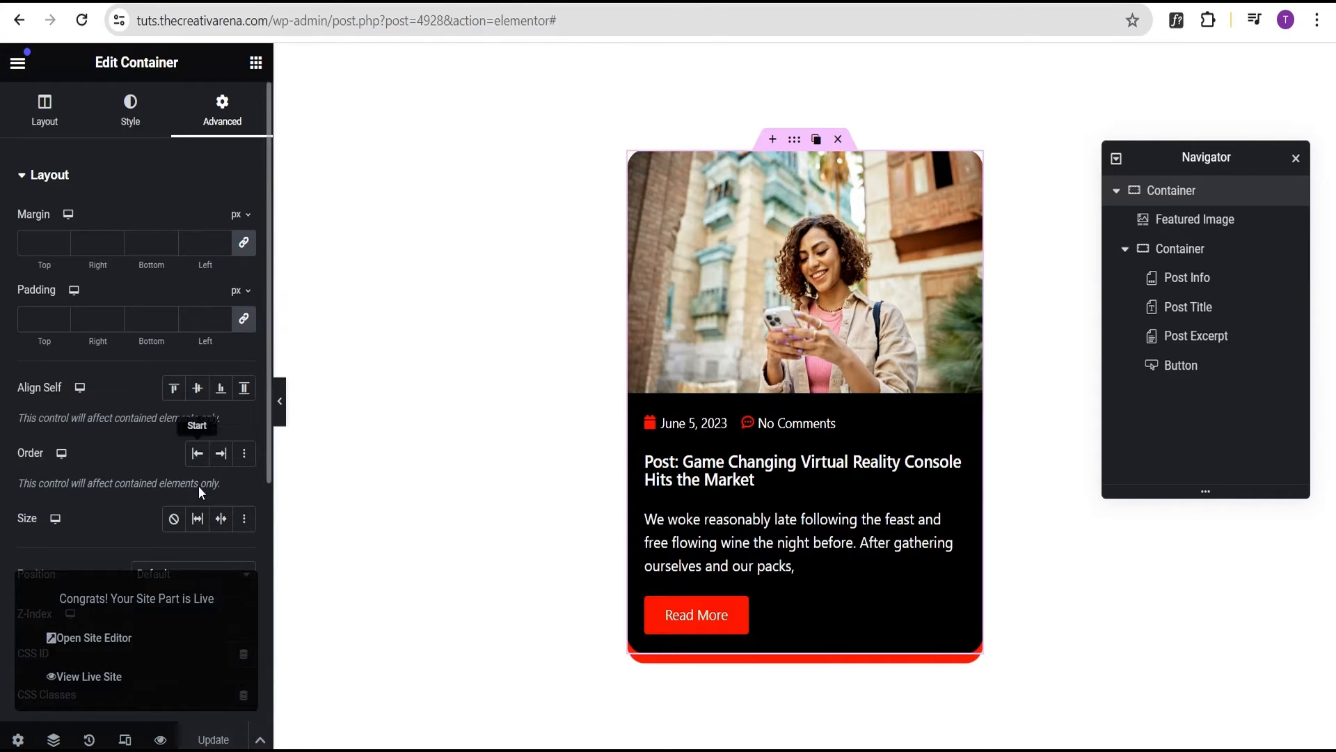
# Copy the template title 'First Post Loop Item' from the template settings
pyautogui.click(18, 739)
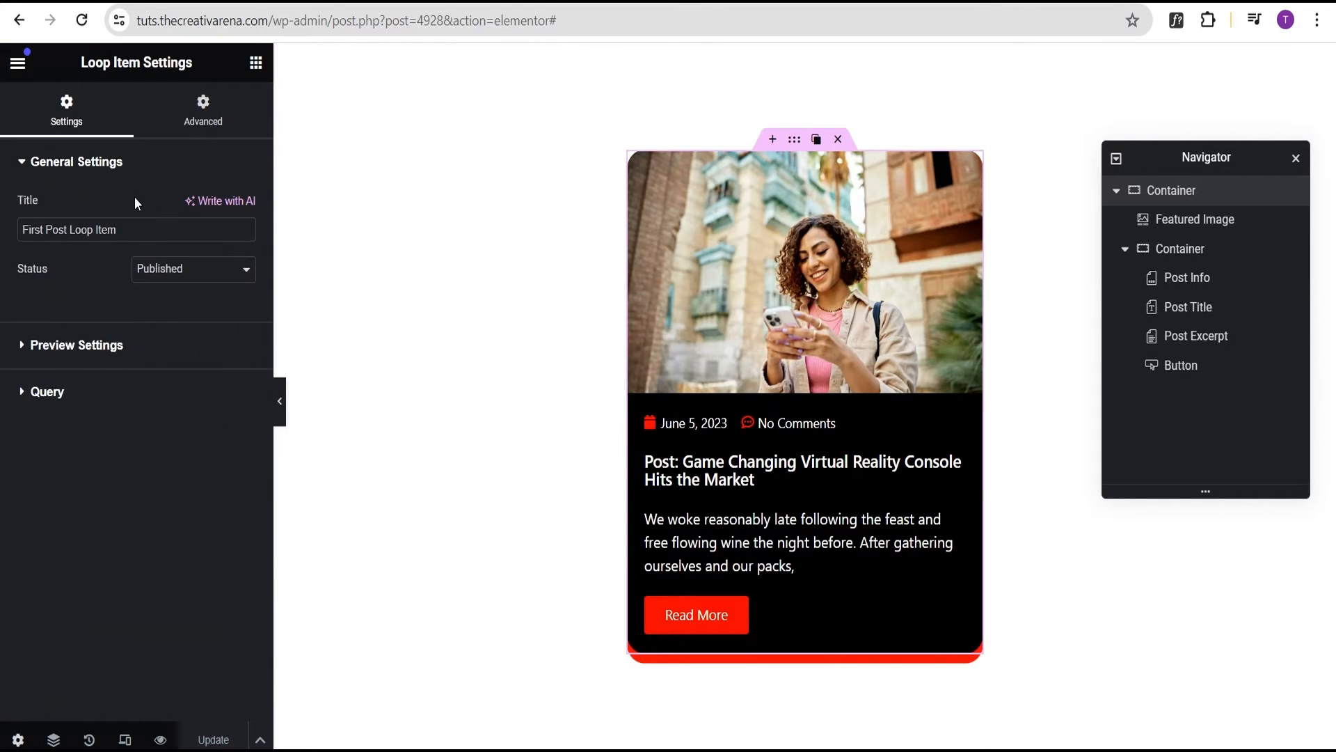
pyautogui.moveTo(119, 229); pyautogui.dragTo(5, 236)
pyautogui.hotkey('ctrl', 'c')
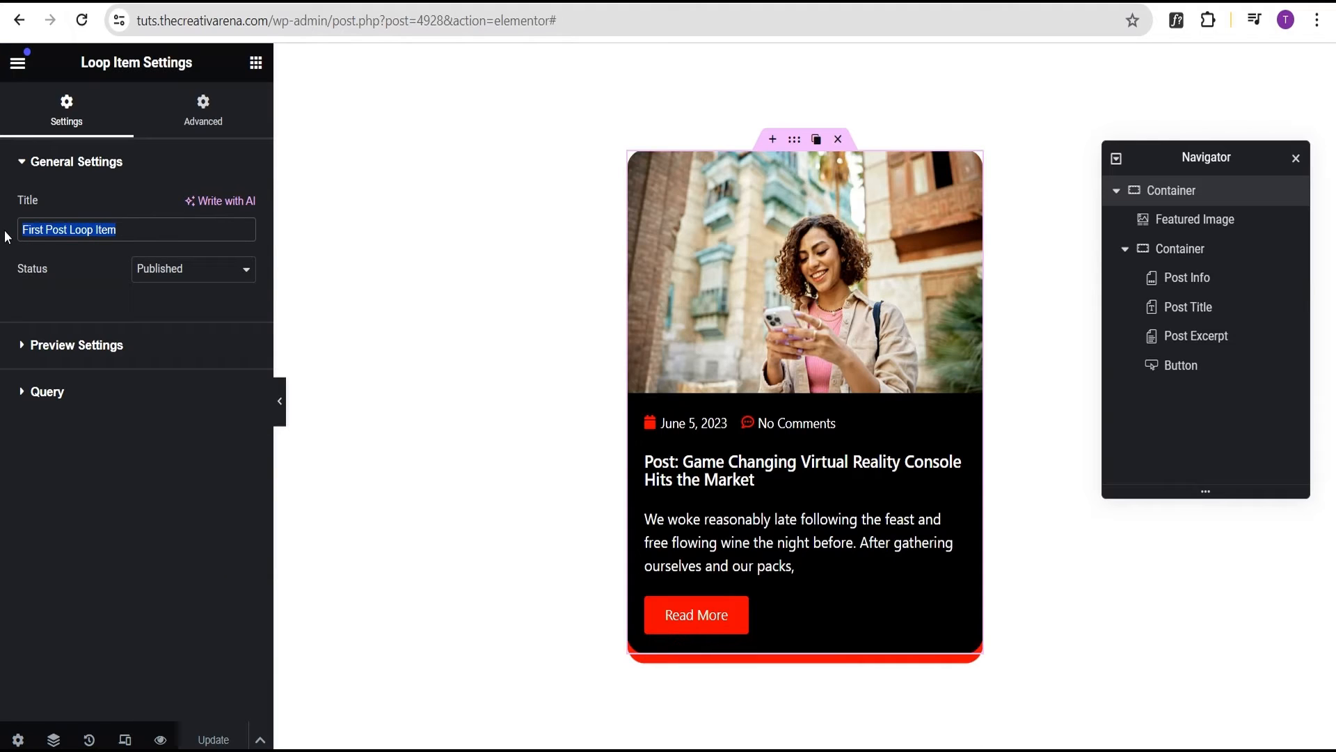
pyautogui.click(47, 280)
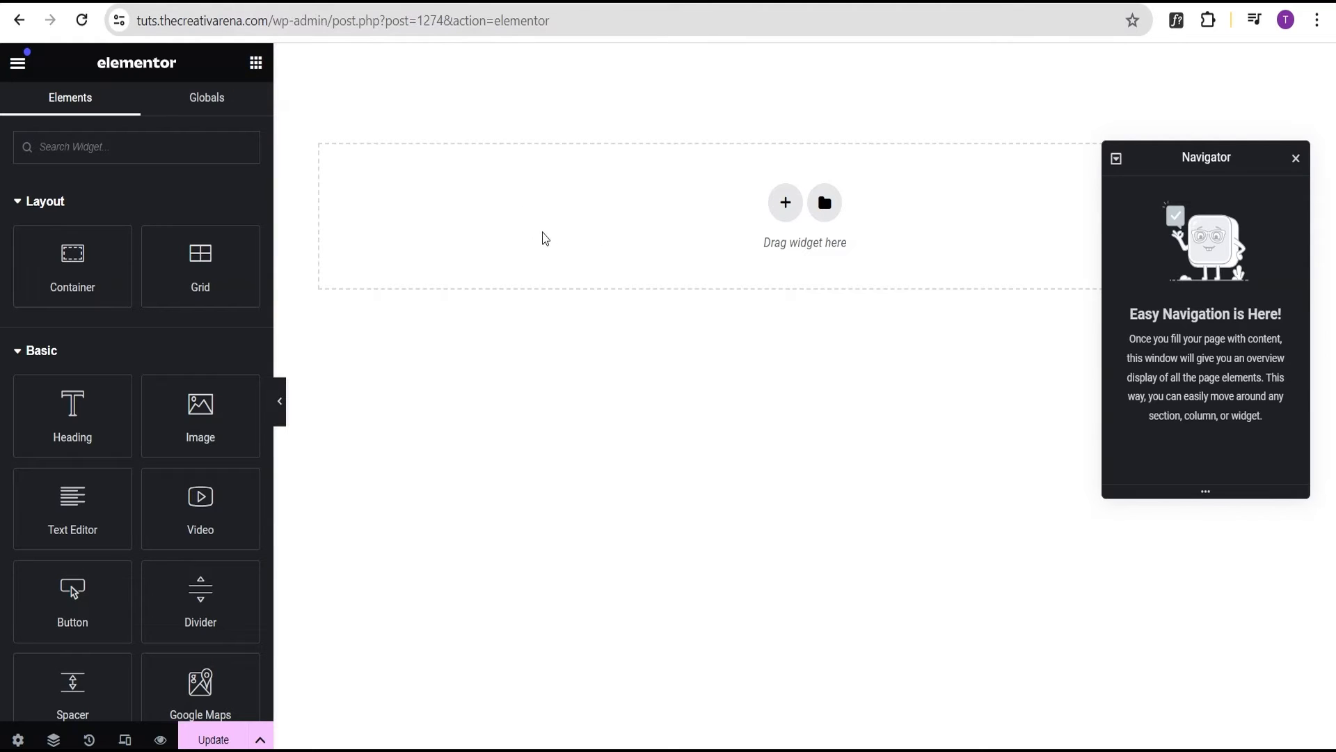
# Add a single-column flexbox container with 100 px padding on every side
pyautogui.click(784, 206)
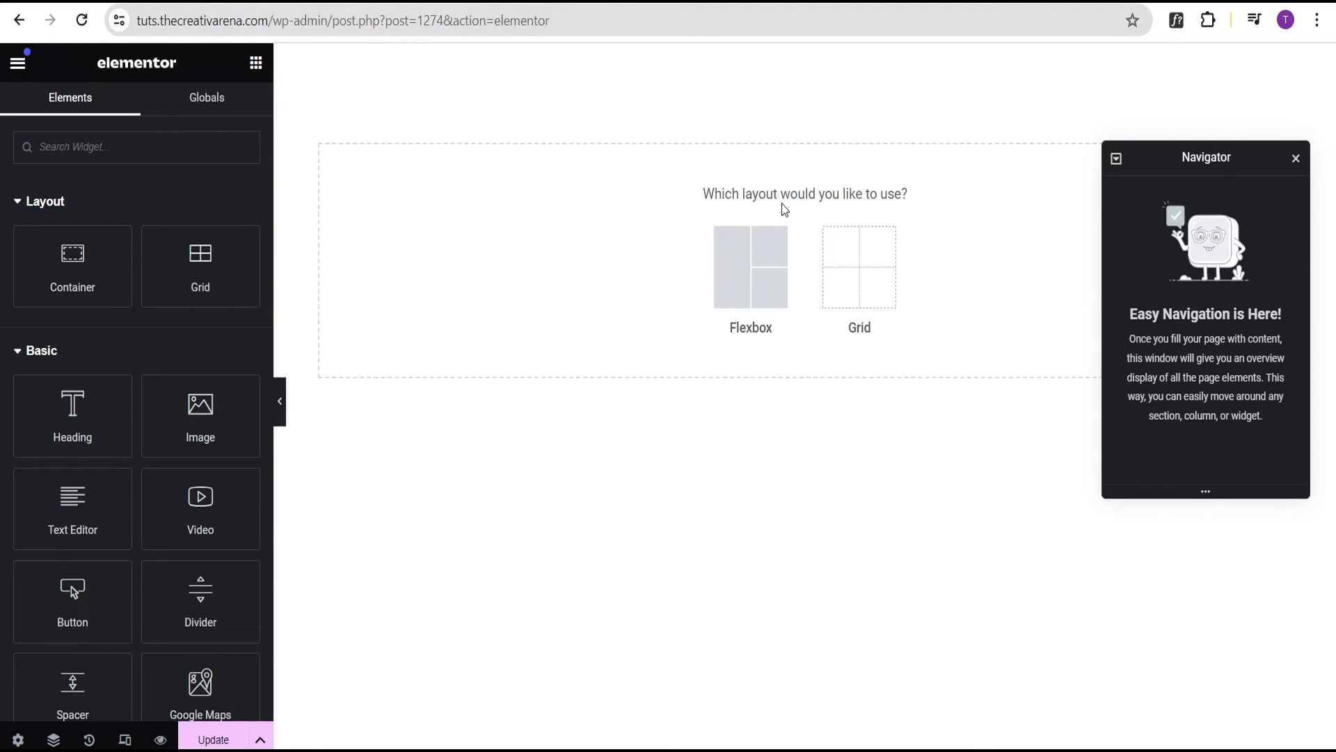
pyautogui.click(745, 271)
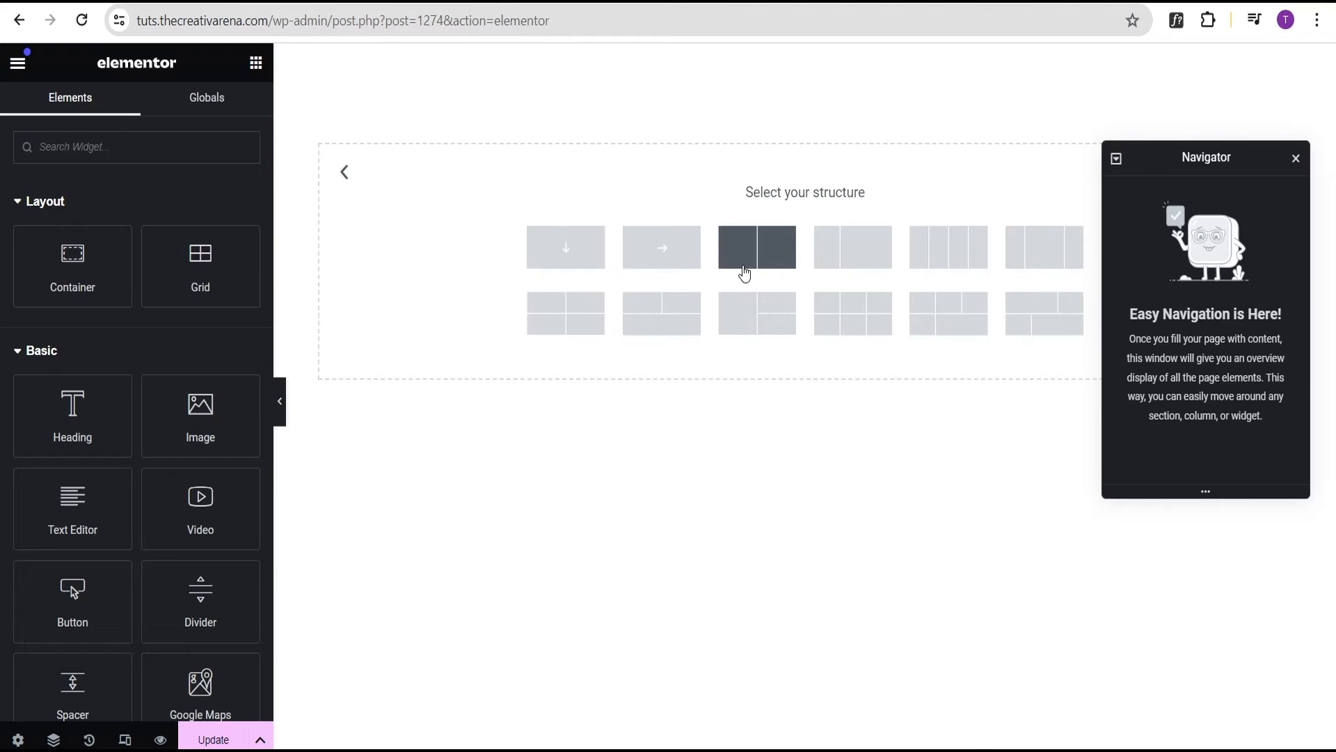
pyautogui.click(566, 249)
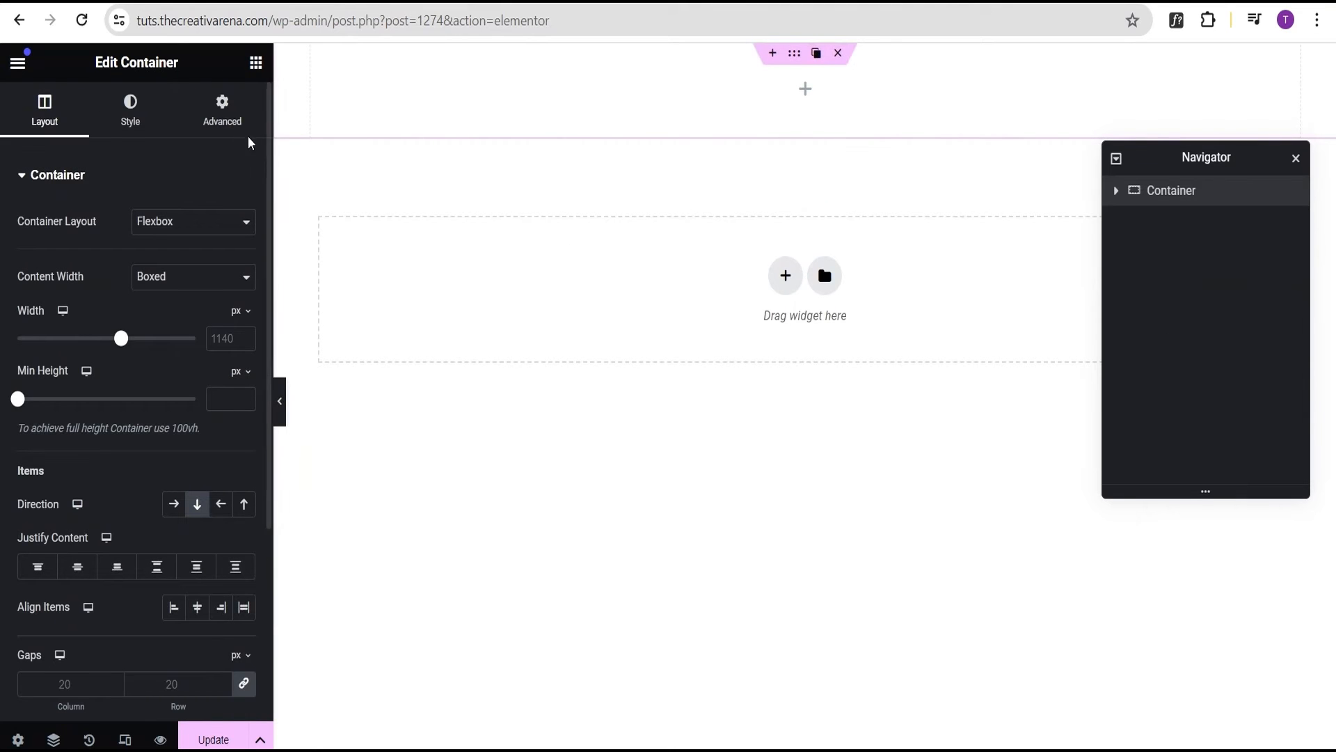
pyautogui.click(222, 108)
pyautogui.click(27, 321)
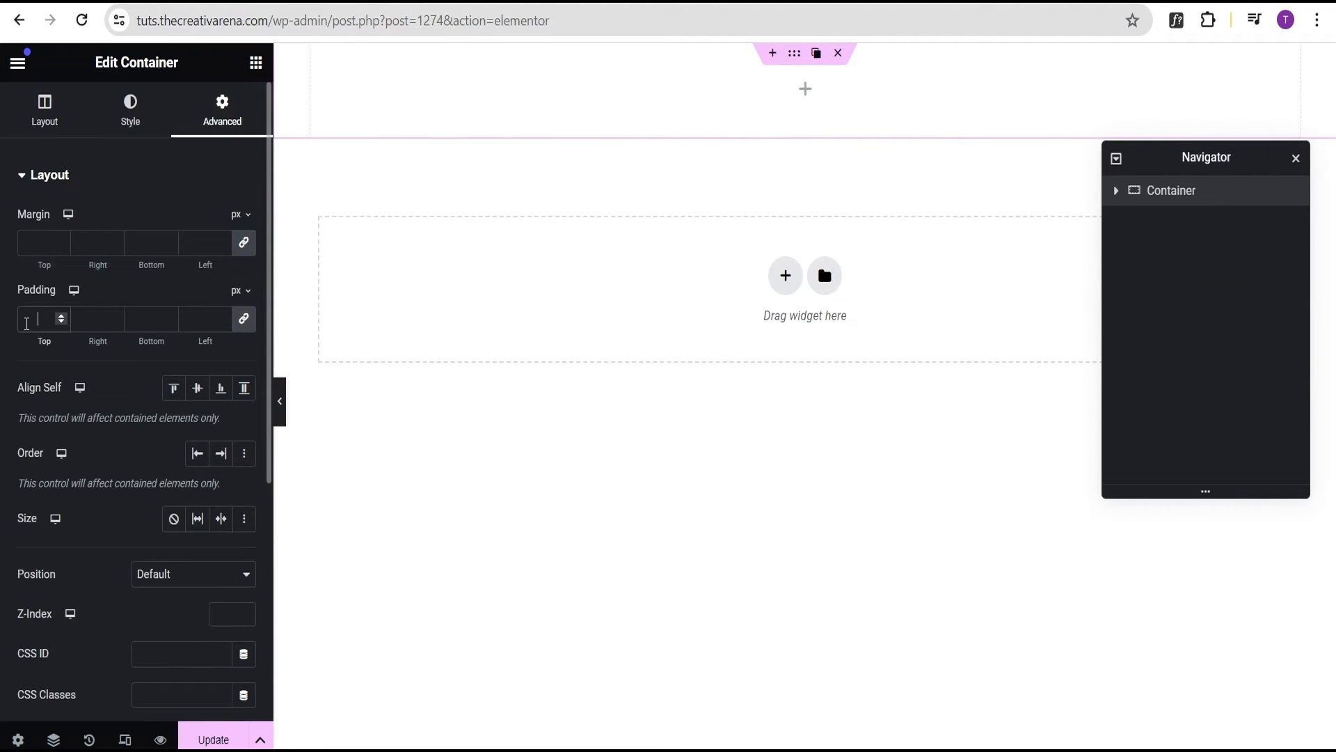
pyautogui.write('100')
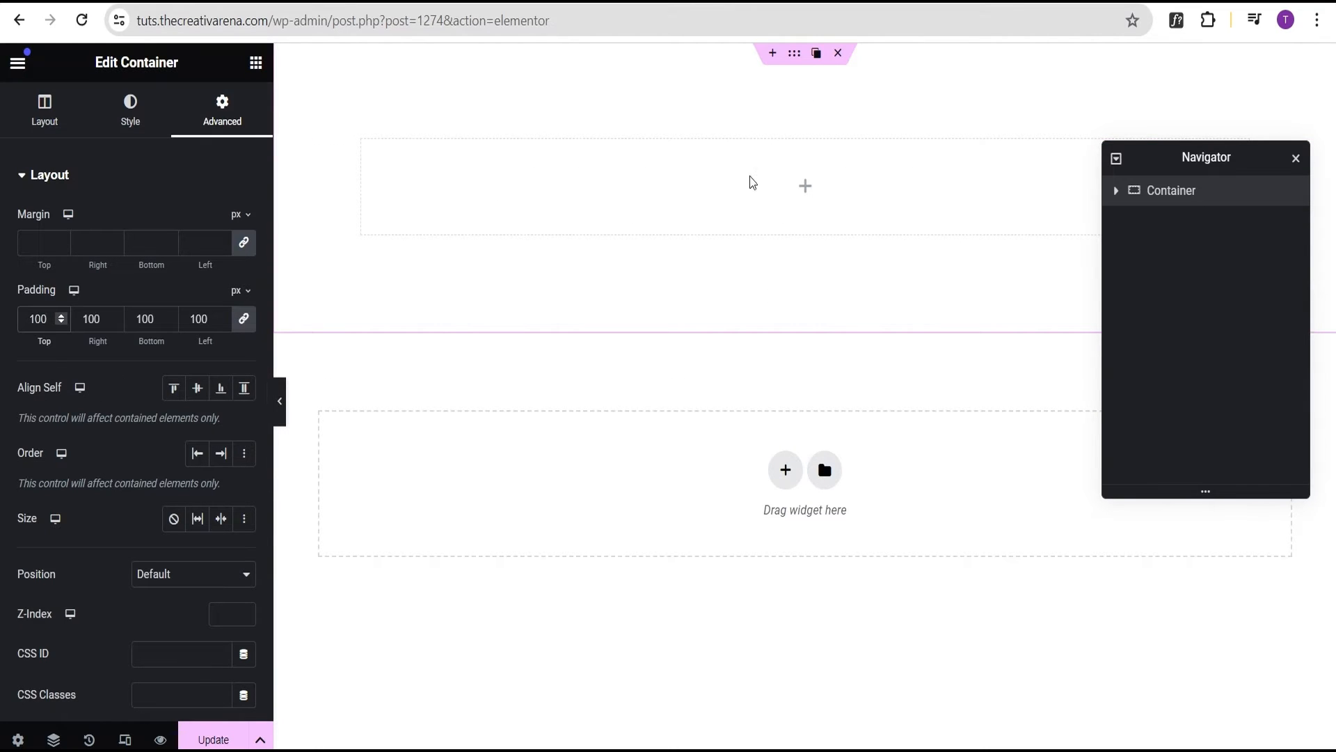
# Search the widgets for 'loop' and drag a Loop Grid into the container
pyautogui.click(256, 62)
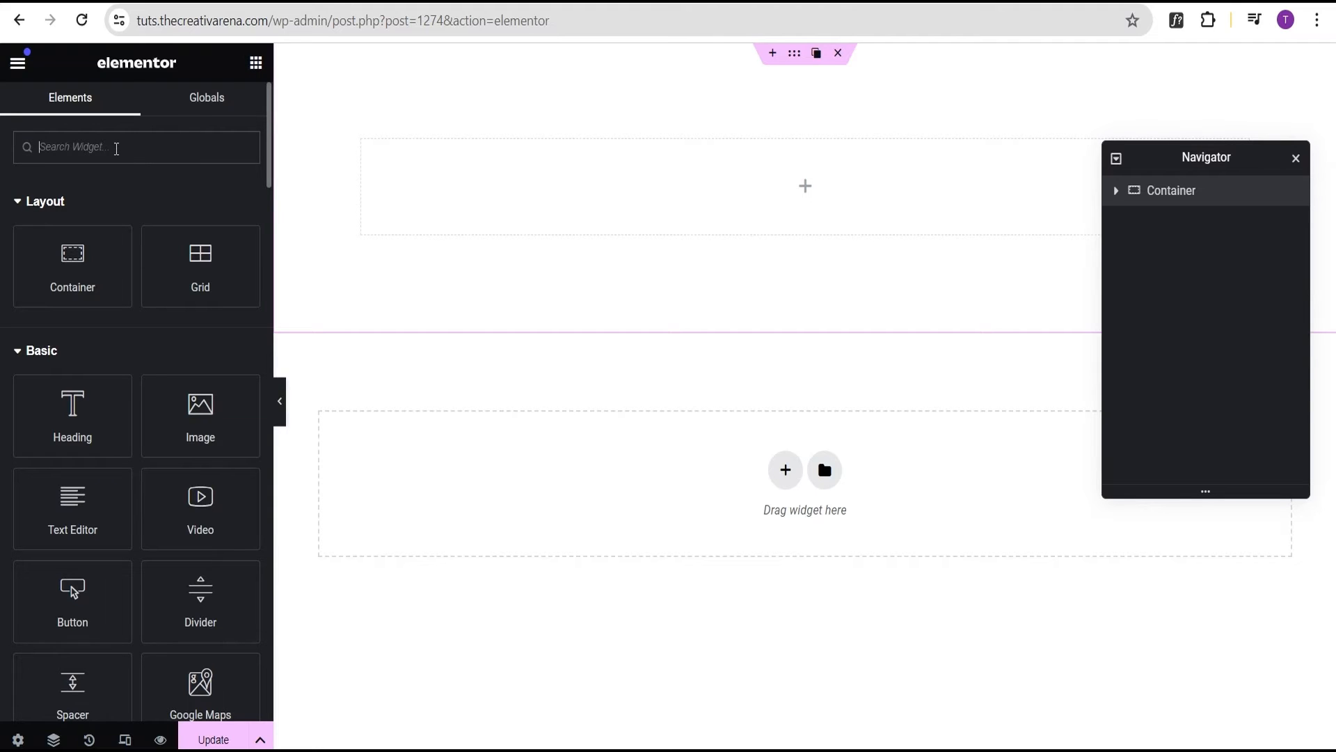
pyautogui.write('loop')
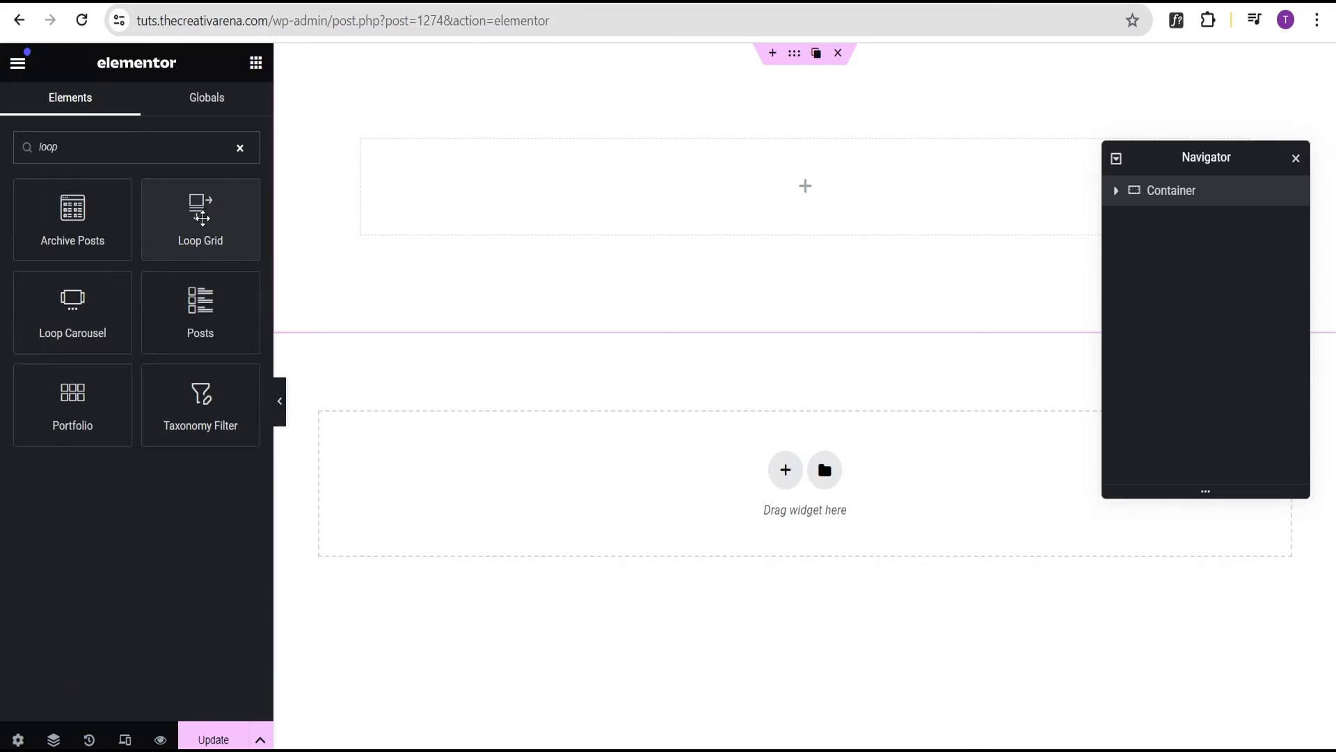
pyautogui.moveTo(200, 215); pyautogui.dragTo(649, 217)
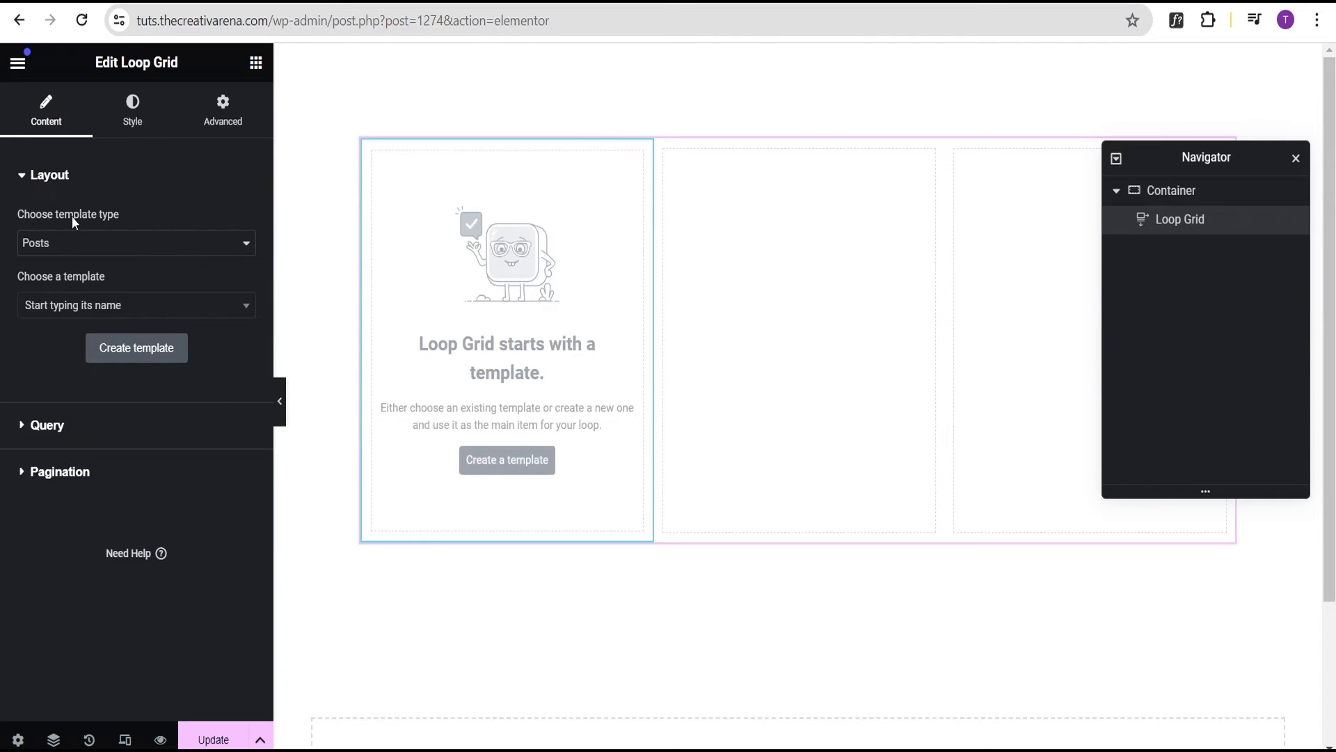
# Keep Posts as the template type and pick First Post Loop Item as the Loop Grid's card template
pyautogui.click(36, 243)
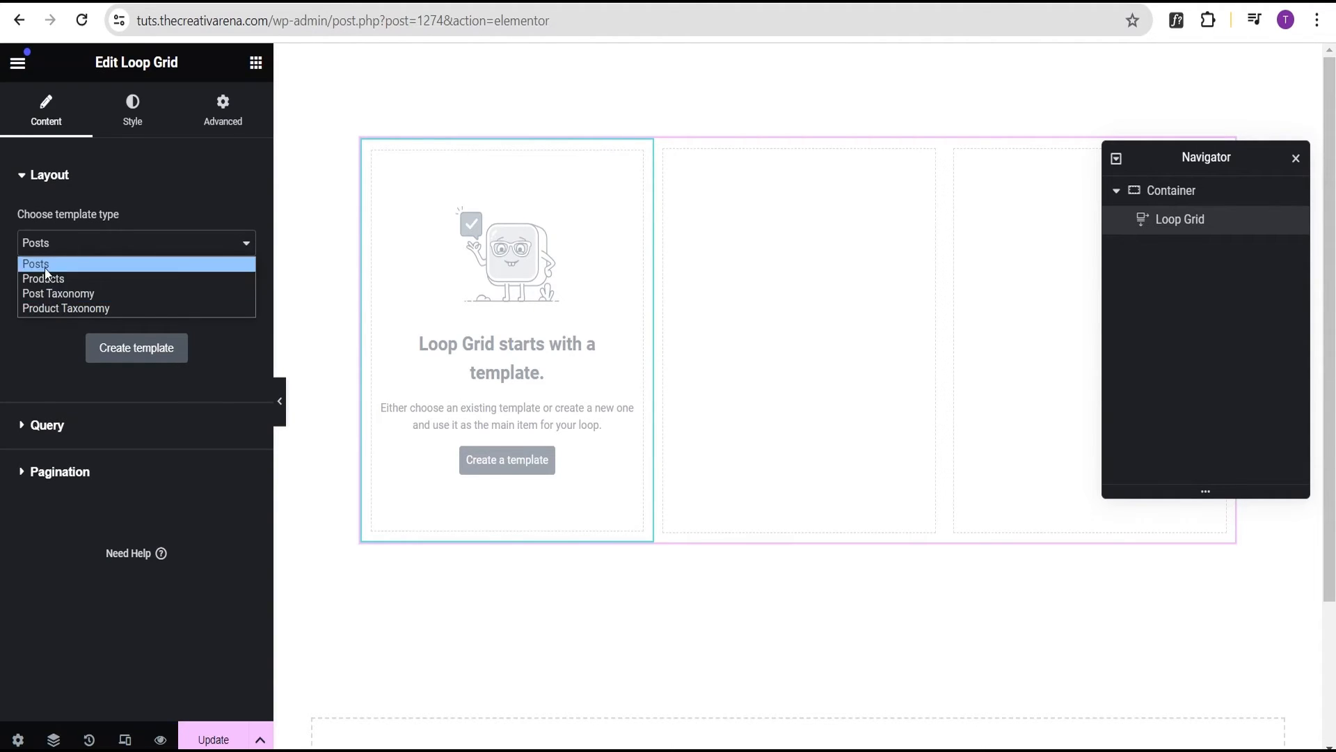
pyautogui.click(43, 265)
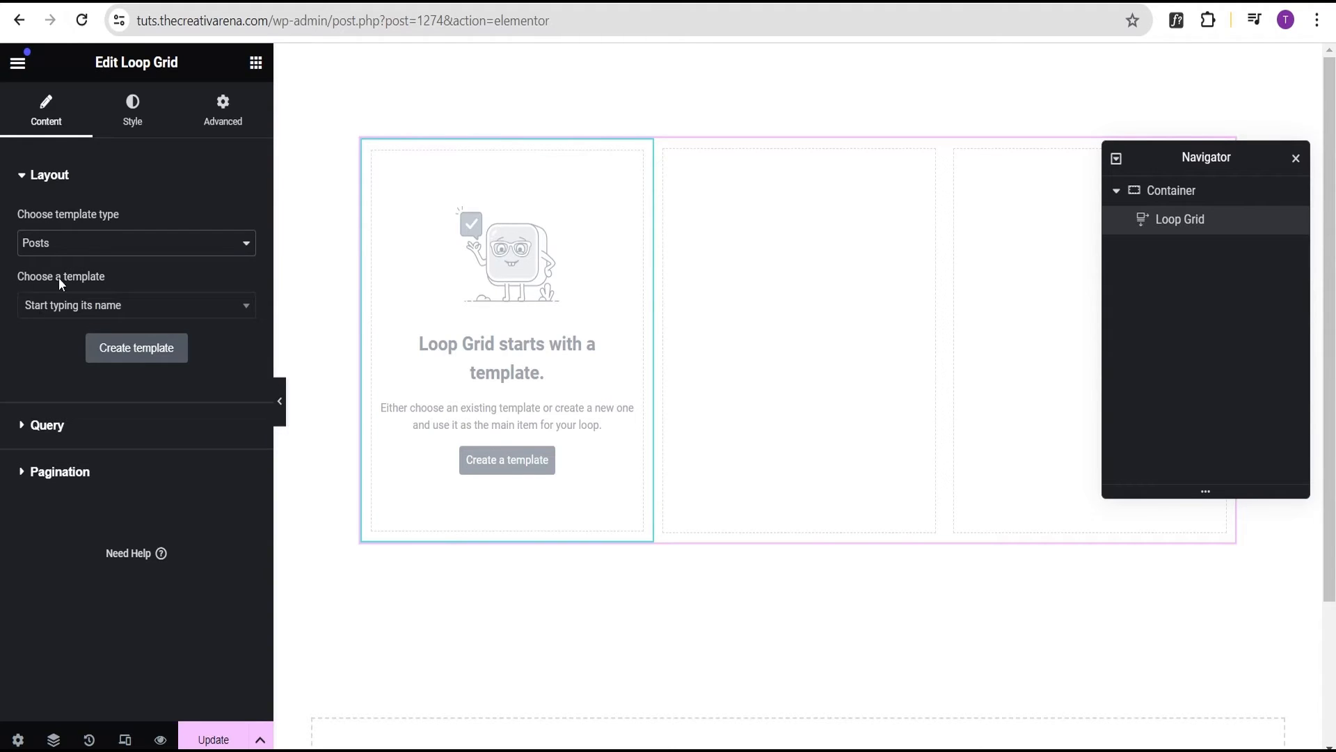
pyautogui.click(54, 317)
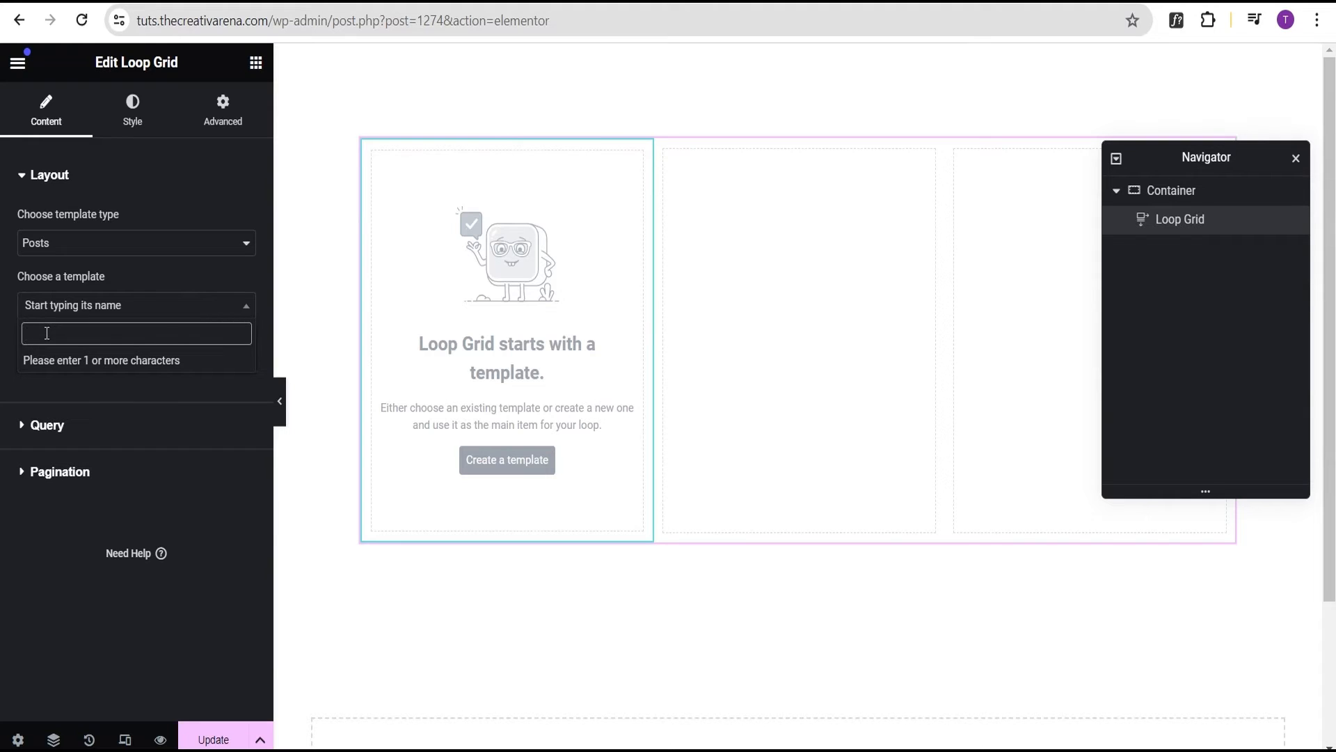
pyautogui.hotkey('ctrl', 'v')
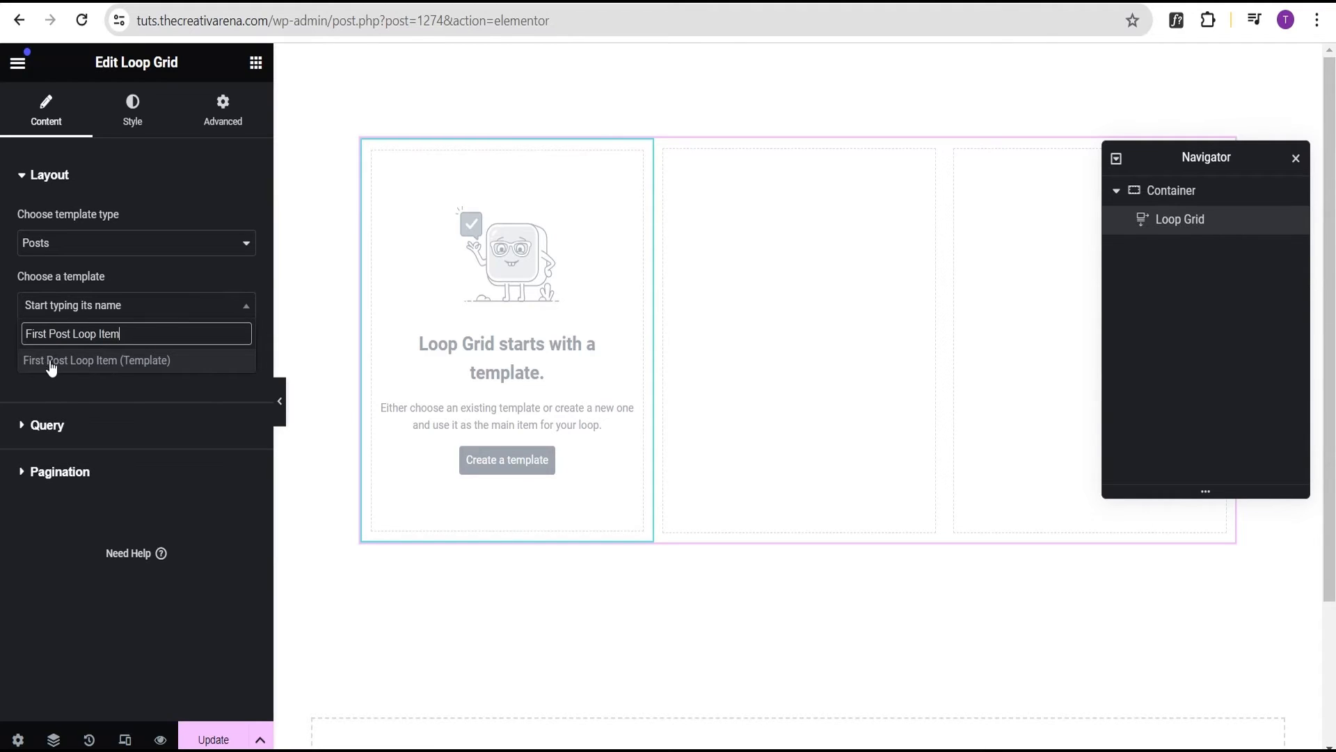
pyautogui.click(78, 362)
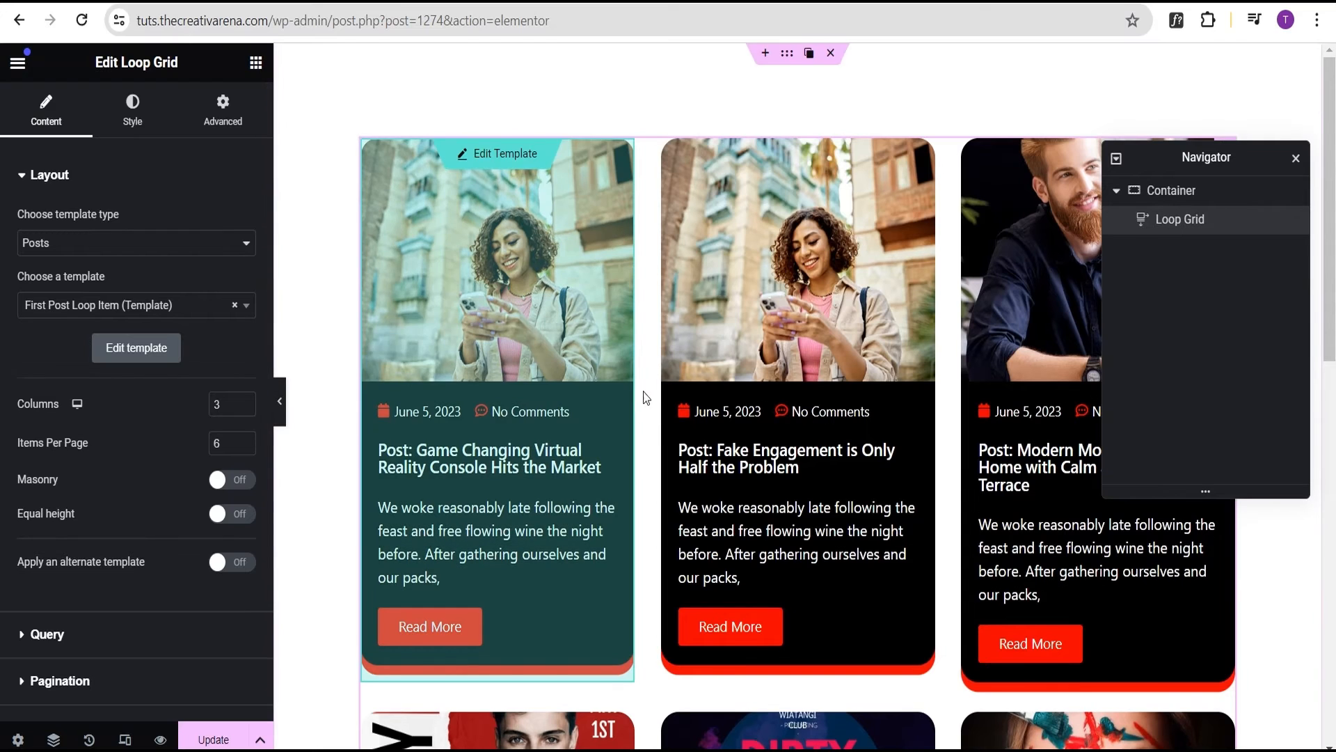
pyautogui.scroll(-1, 633, 383)
pyautogui.scroll(1, 633, 376)
pyautogui.scroll(-3, 626, 362)
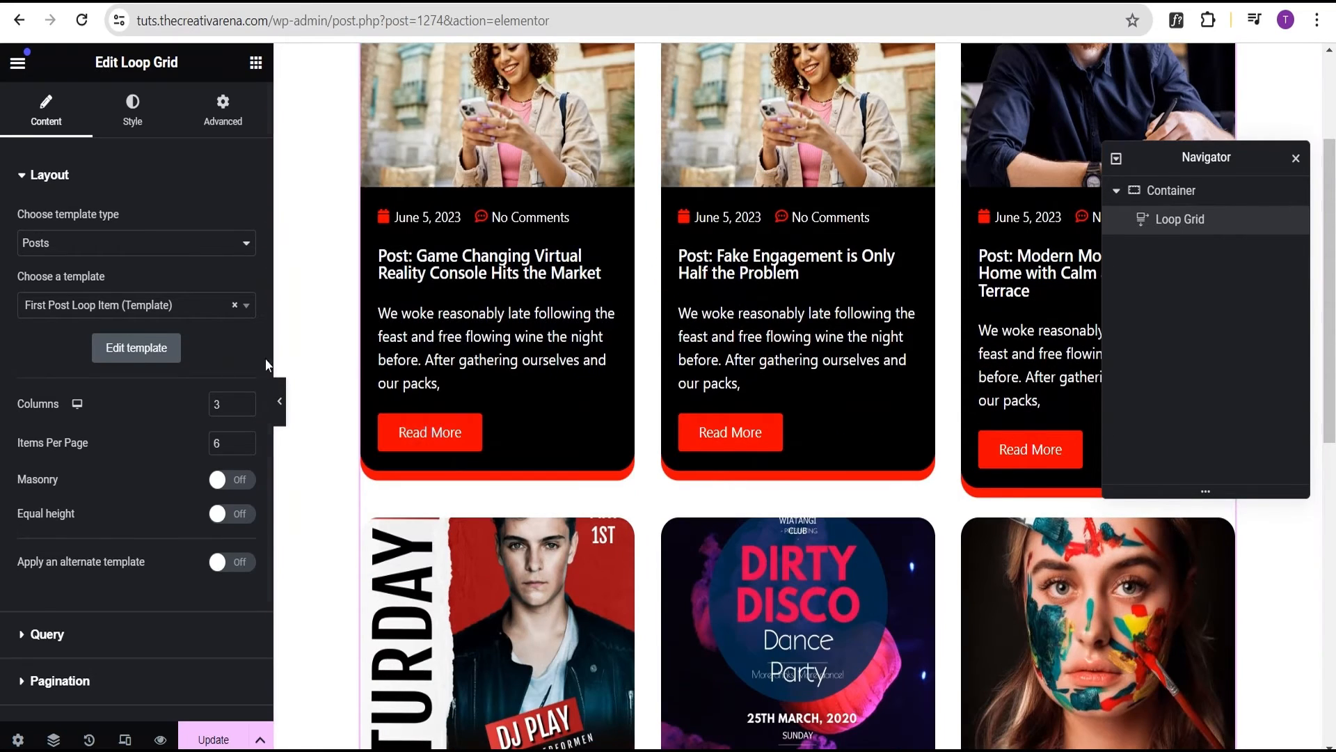
pyautogui.click(282, 409)
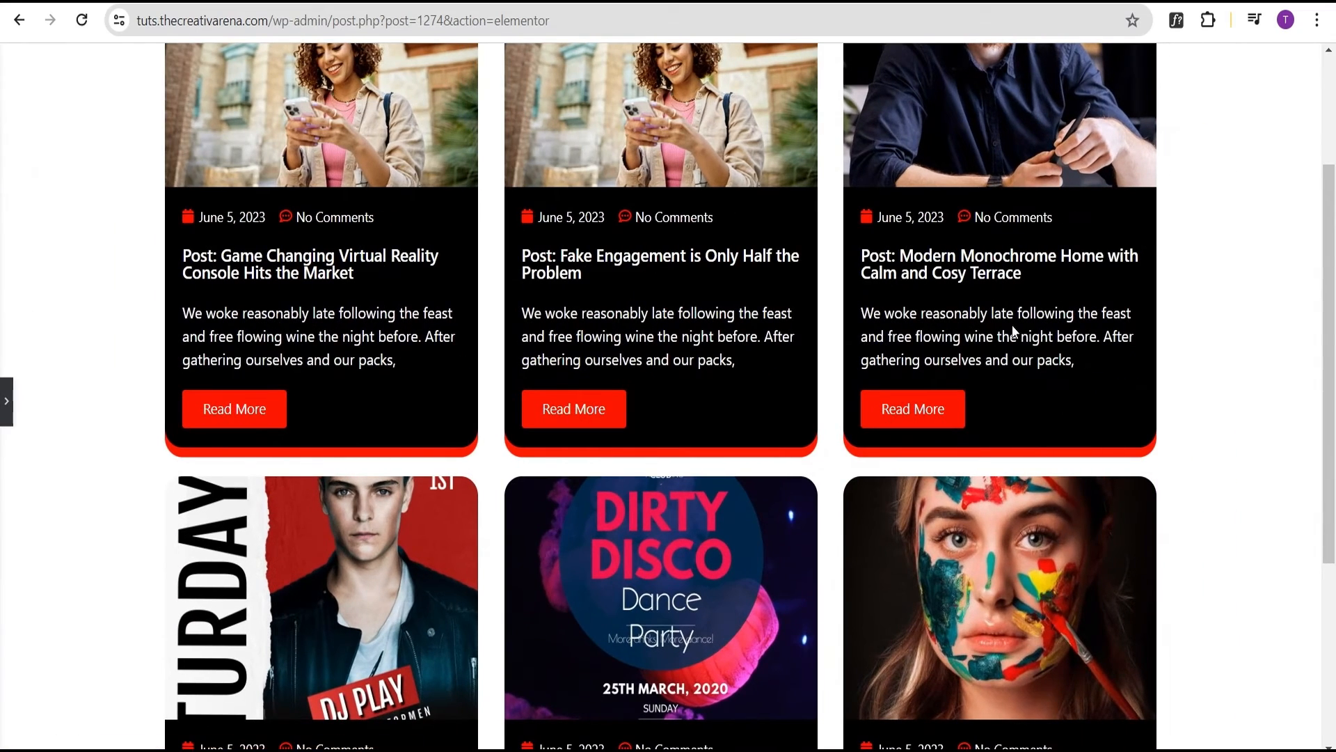
pyautogui.scroll(3, 1009, 331)
pyautogui.scroll(-8, 1013, 325)
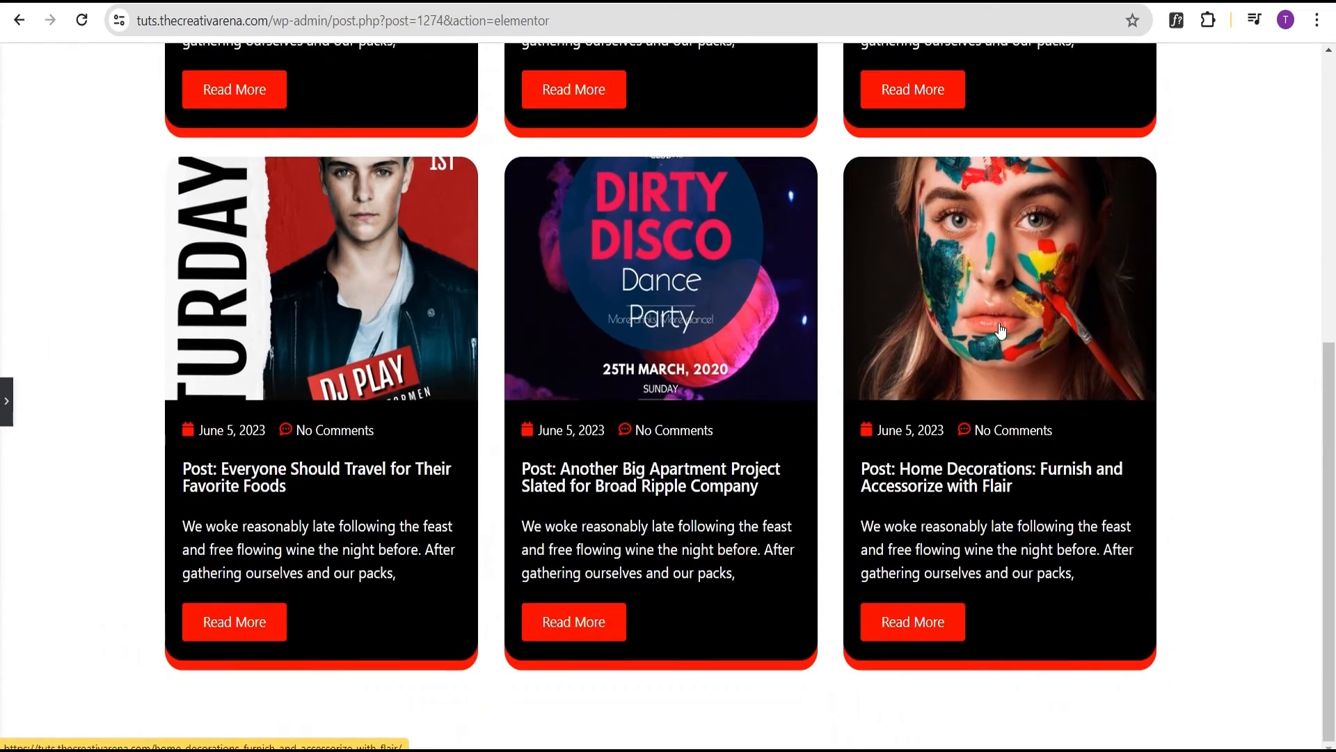
pyautogui.scroll(8, 993, 336)
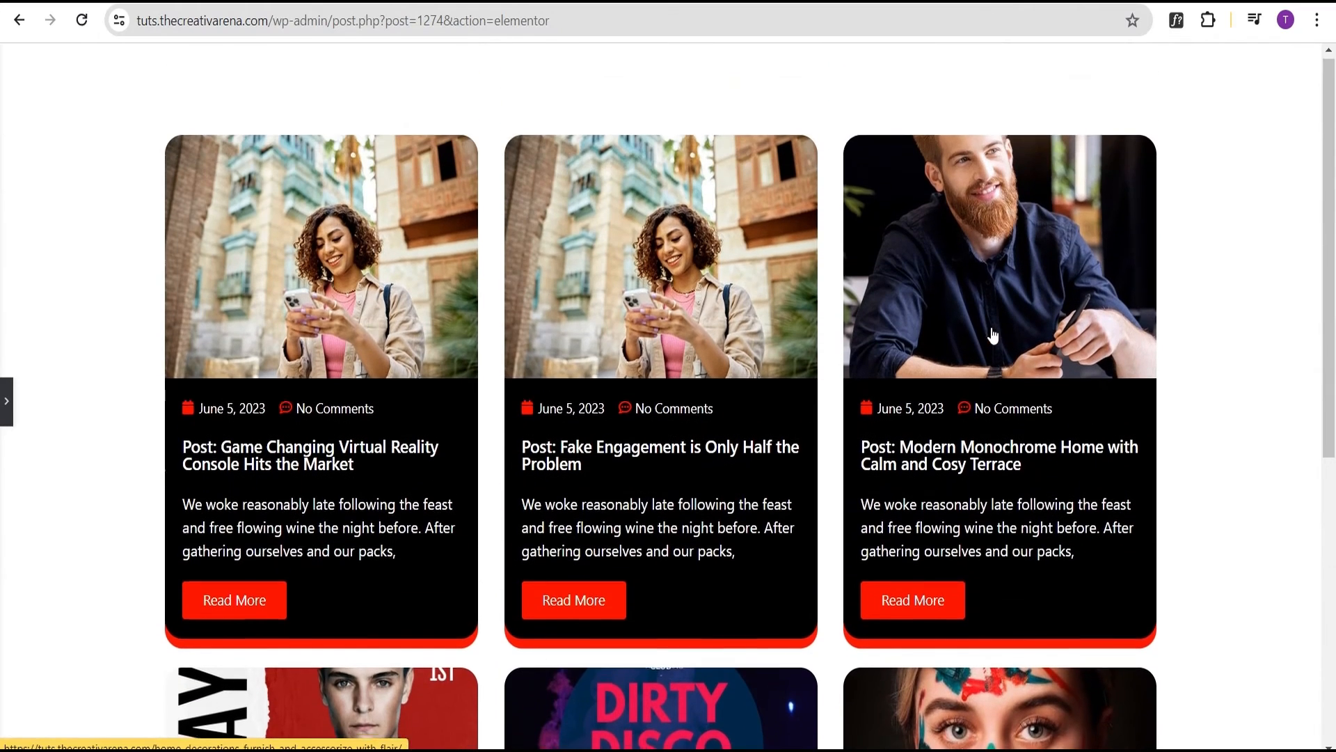
pyautogui.click(8, 402)
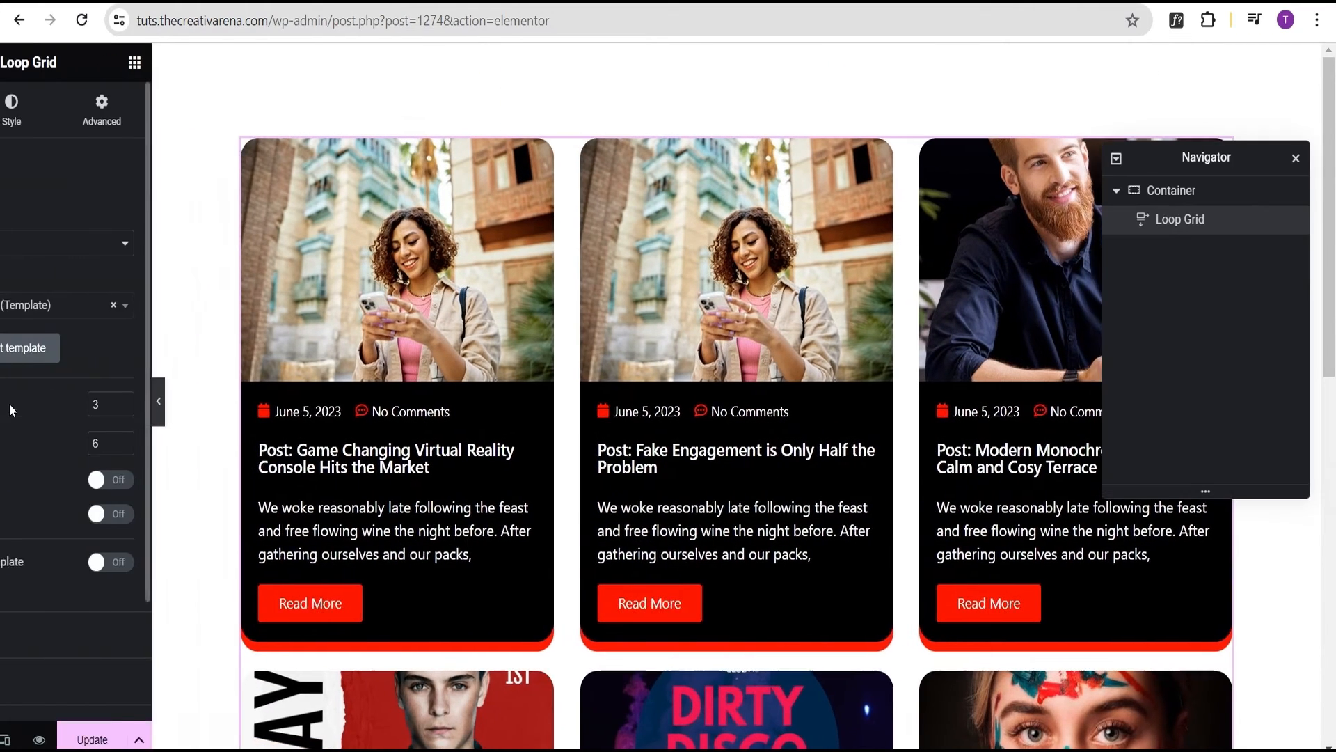
# Set the Loop Grid to 4 columns and preview the result
pyautogui.click(188, 411)
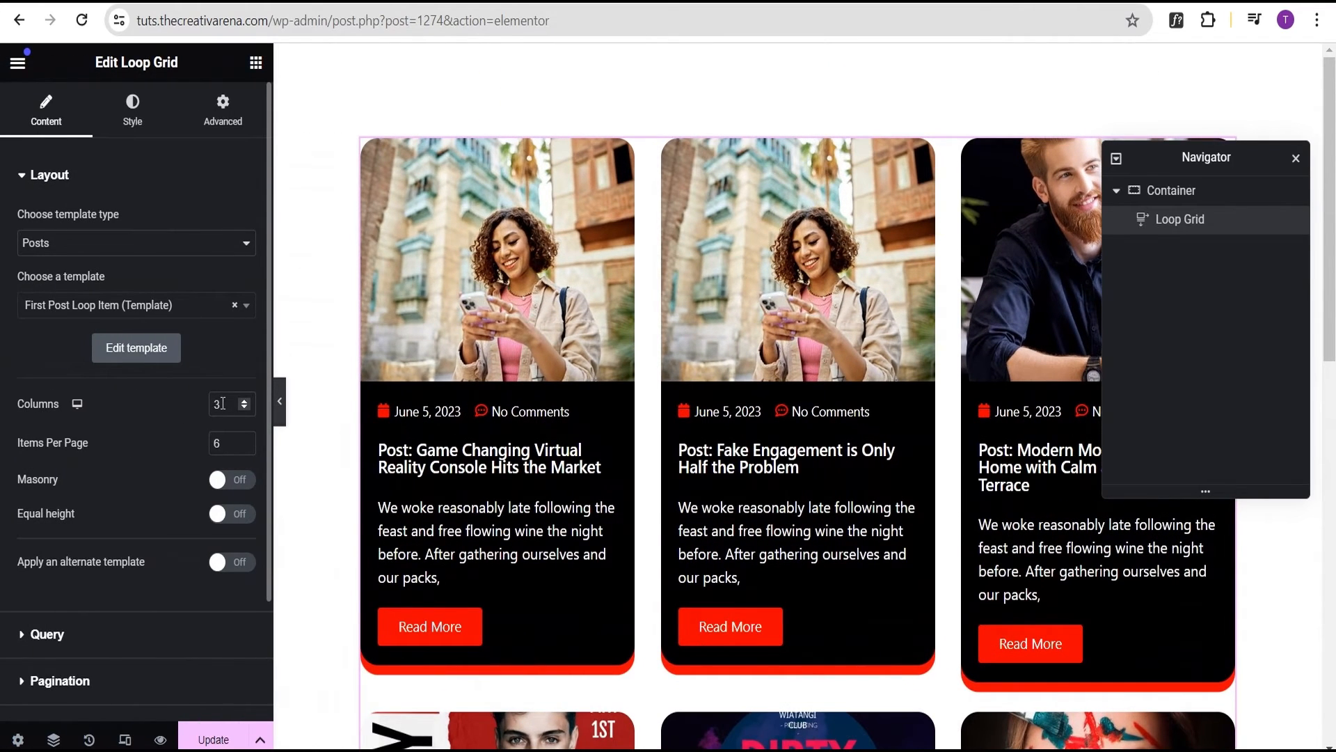
pyautogui.write('4')
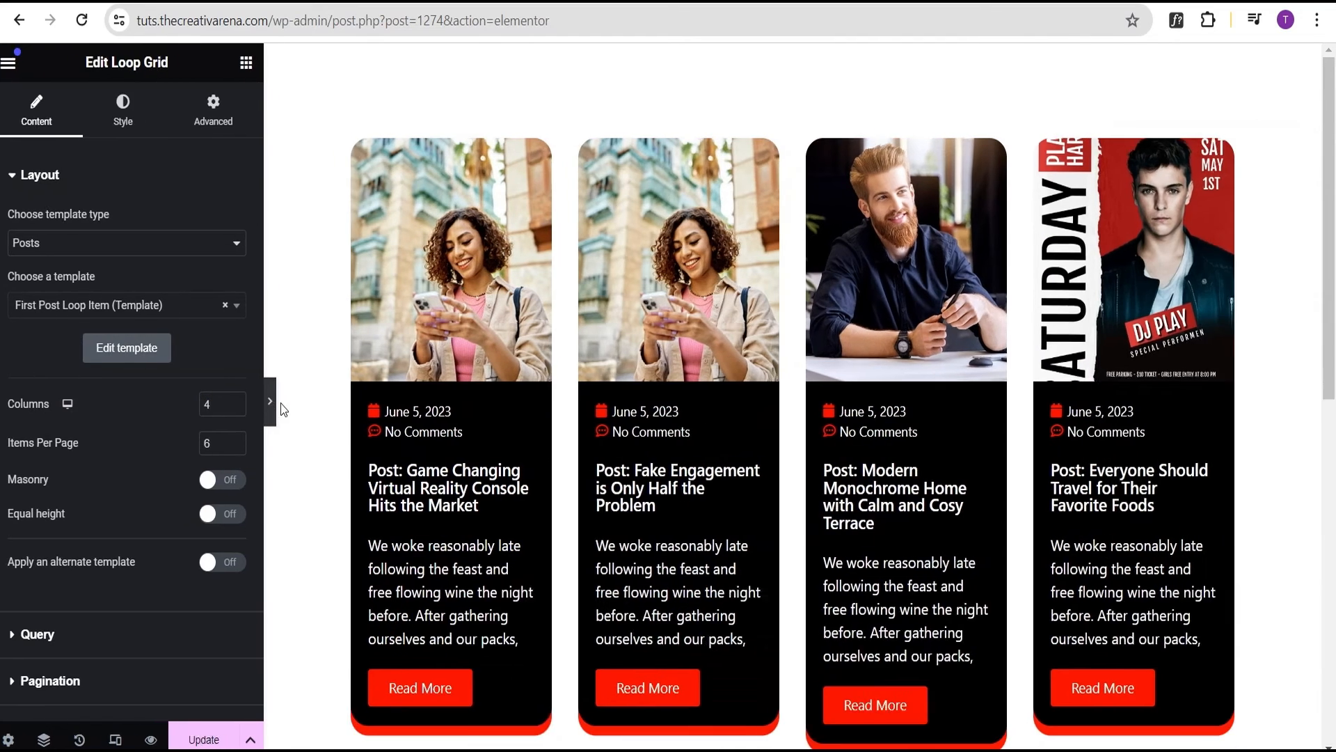
pyautogui.click(281, 402)
pyautogui.scroll(-3, 582, 380)
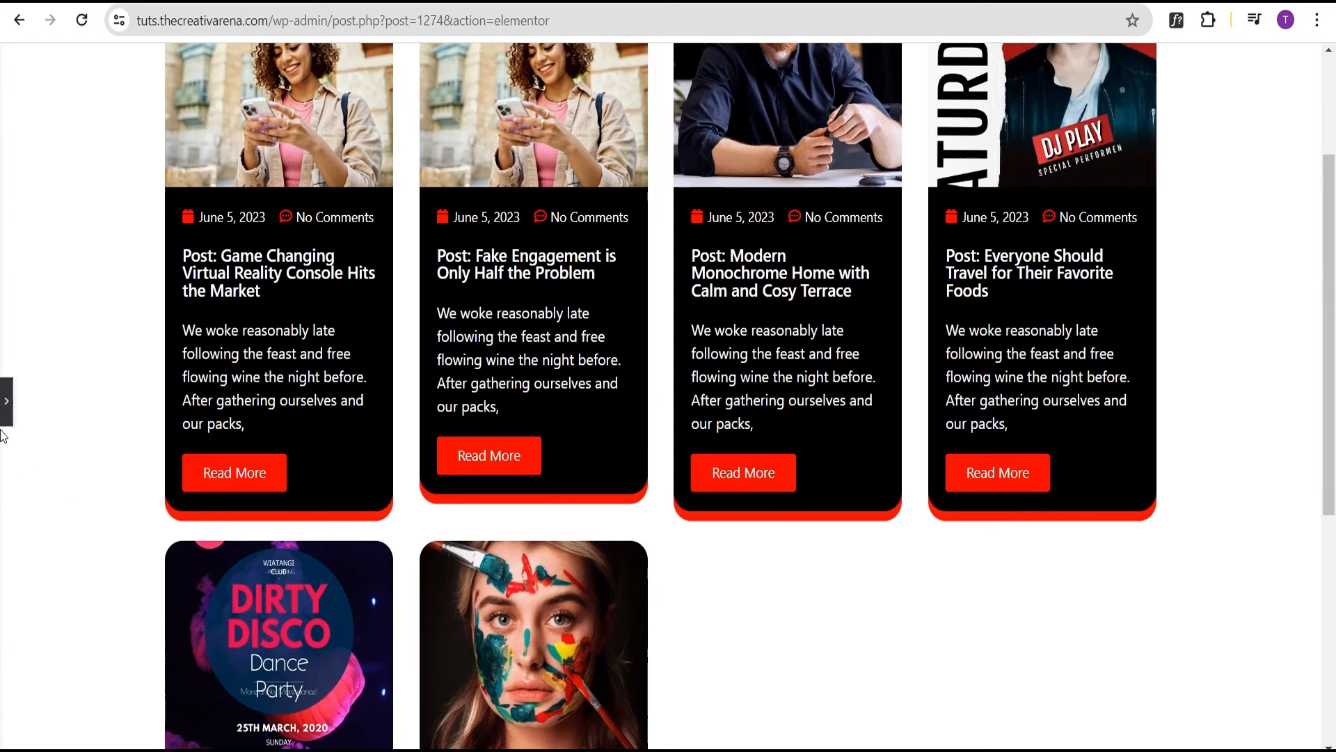
pyautogui.click(6, 402)
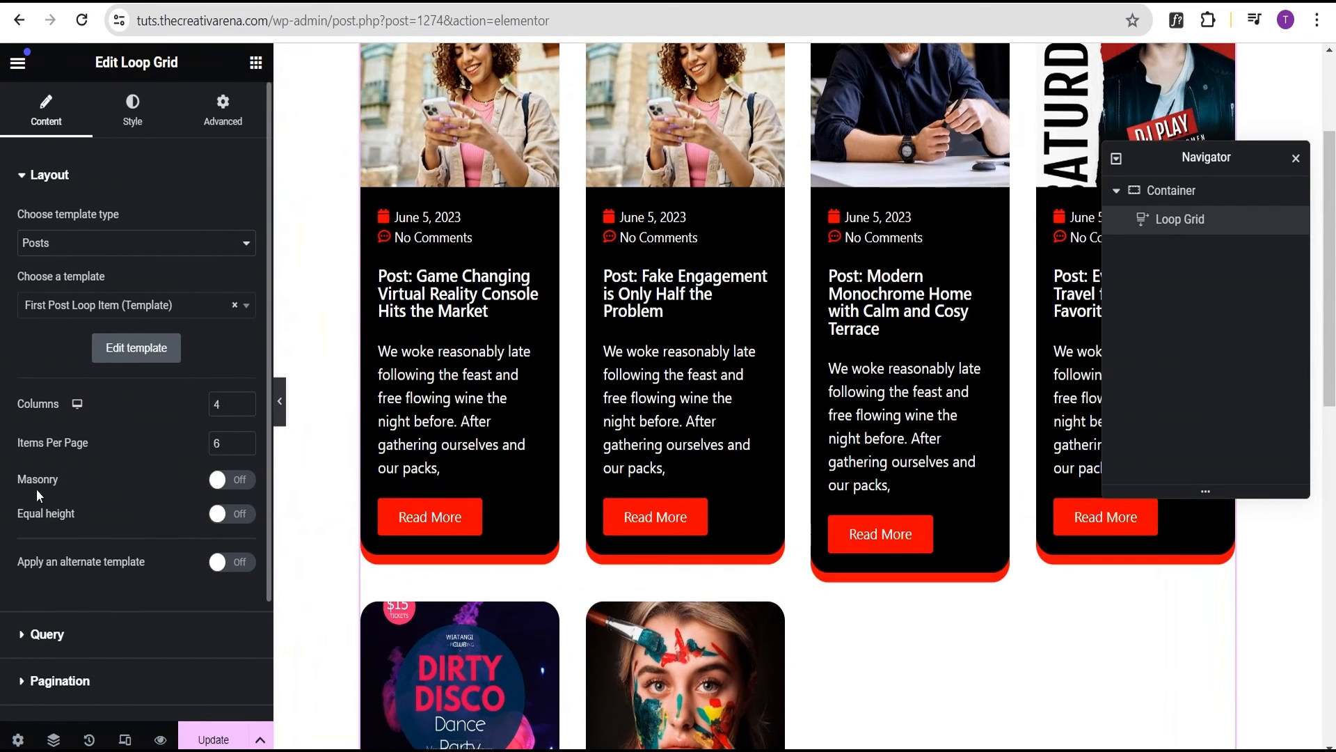
# Make the cards in each row equal height, check the grid, and reopen the settings panel
pyautogui.click(239, 518)
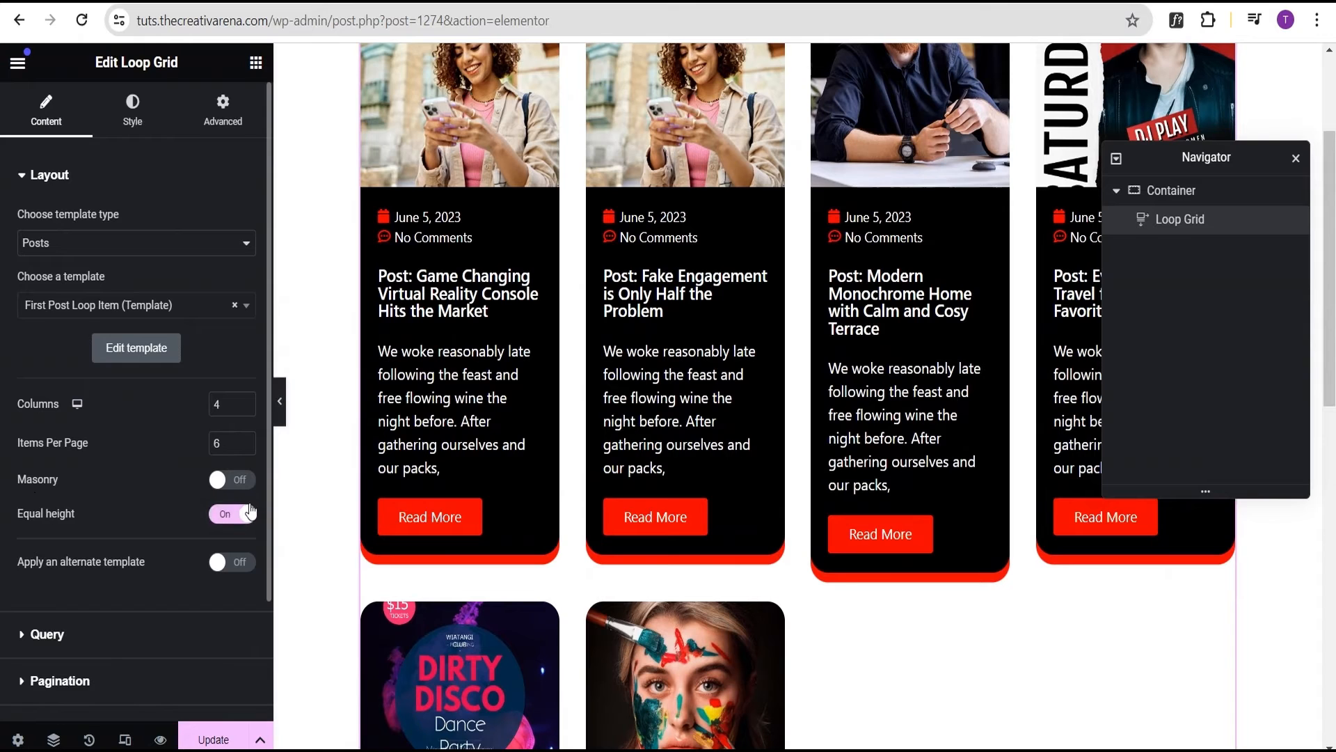
pyautogui.click(281, 405)
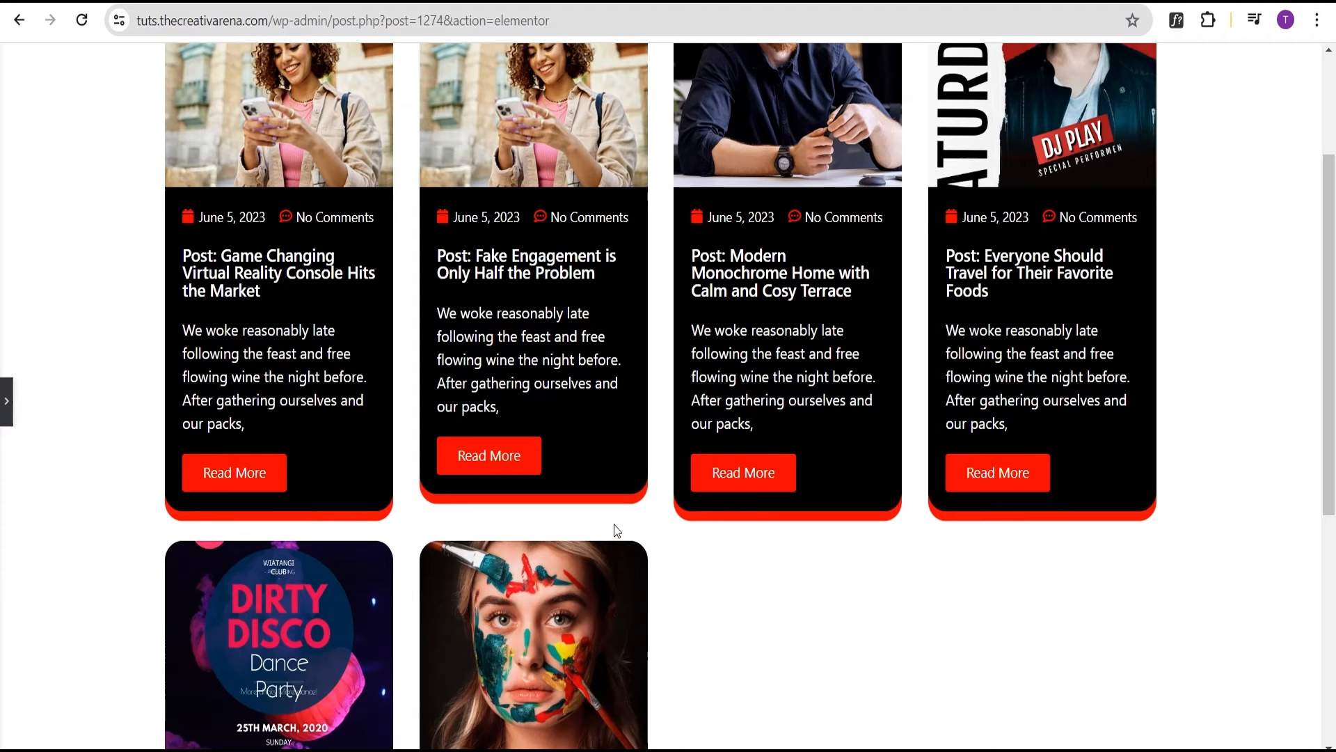
pyautogui.scroll(2, 614, 524)
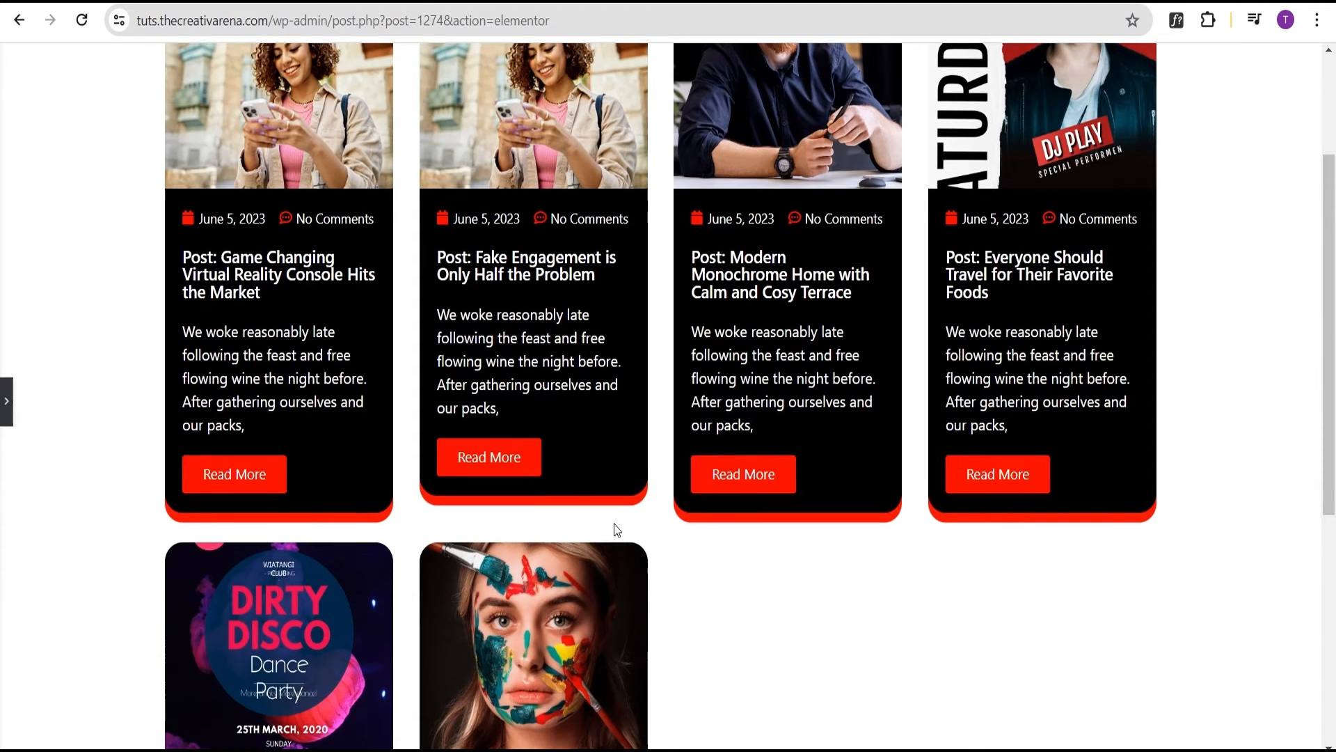
pyautogui.scroll(-1, 614, 523)
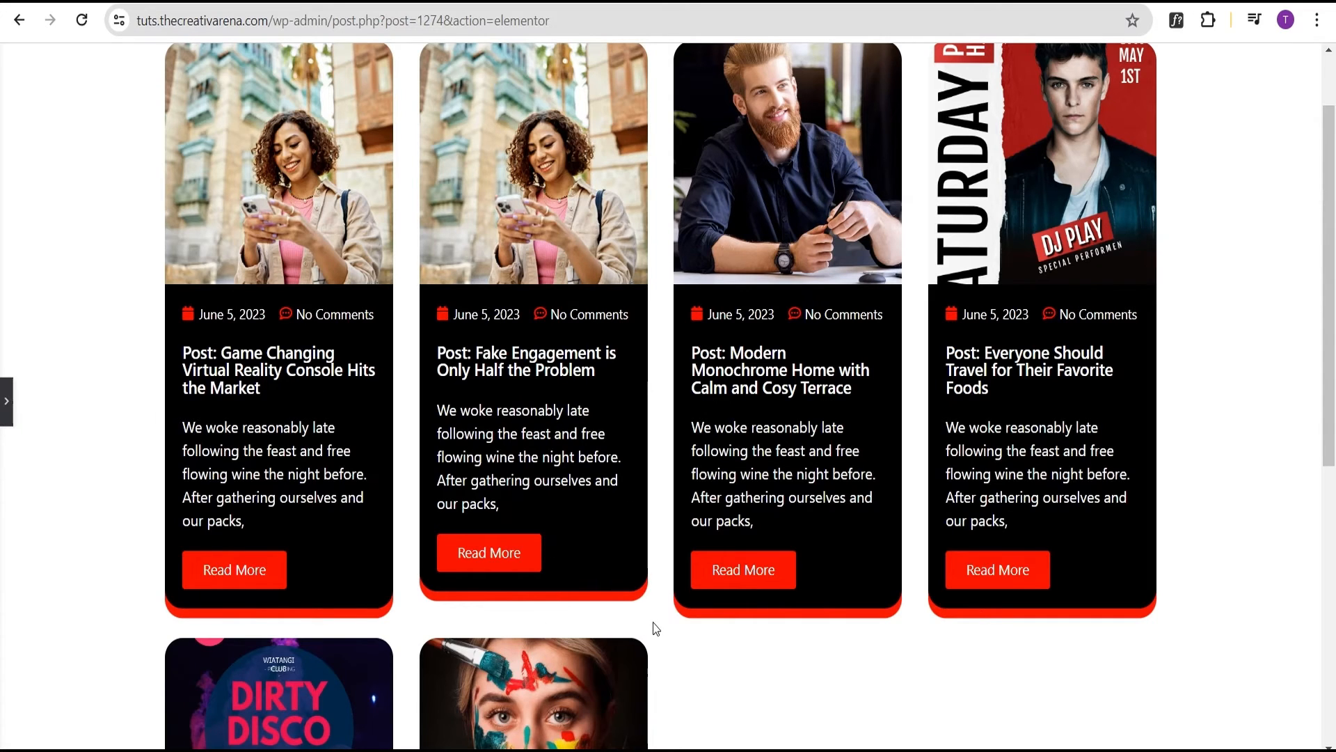
pyautogui.click(6, 402)
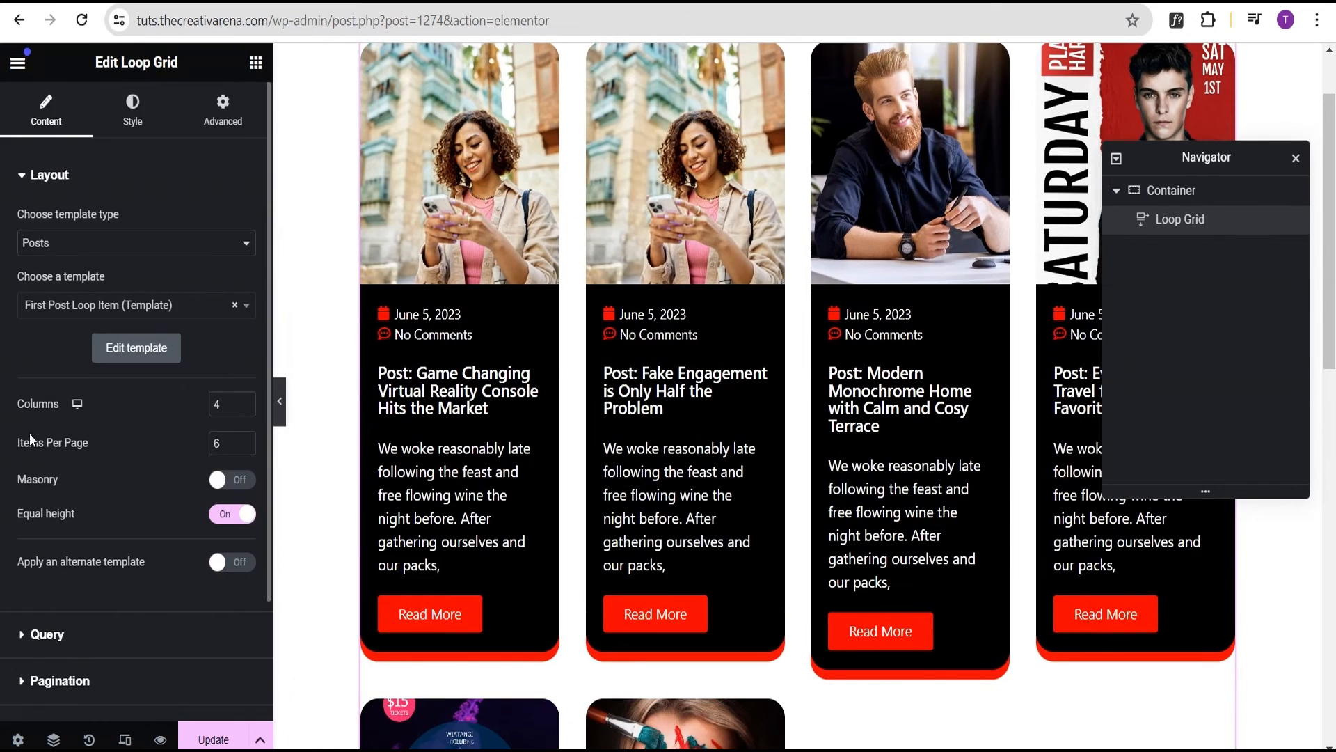
pyautogui.scroll(-2, 51, 480)
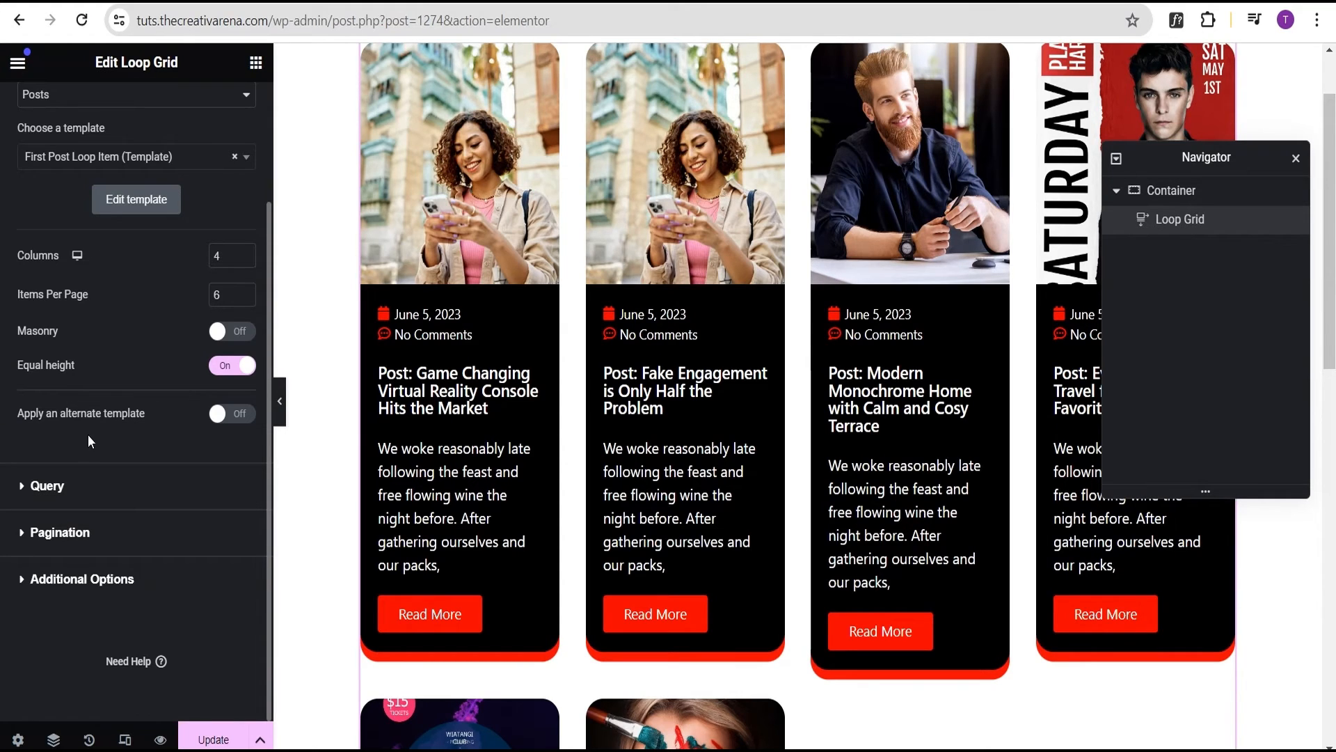
# In Query, keep Posts as the source and set Include By to Term
pyautogui.click(49, 487)
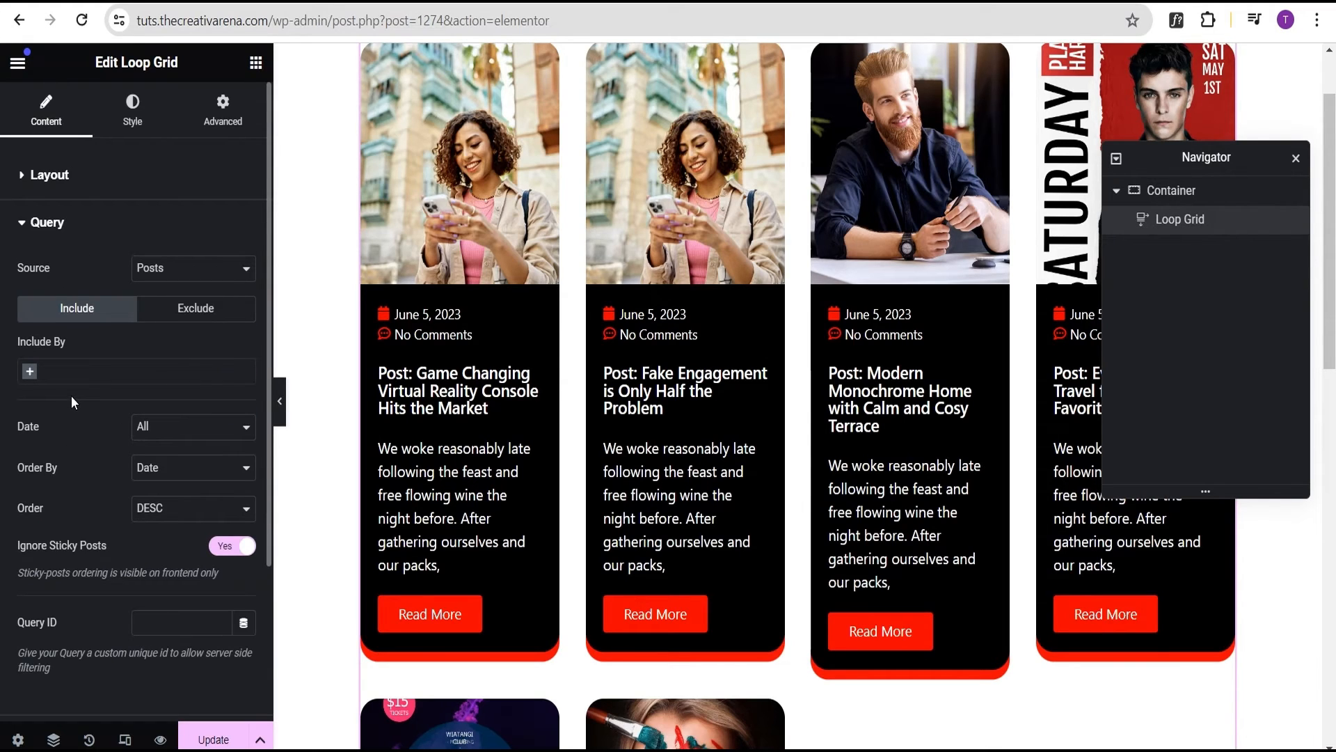
pyautogui.click(171, 273)
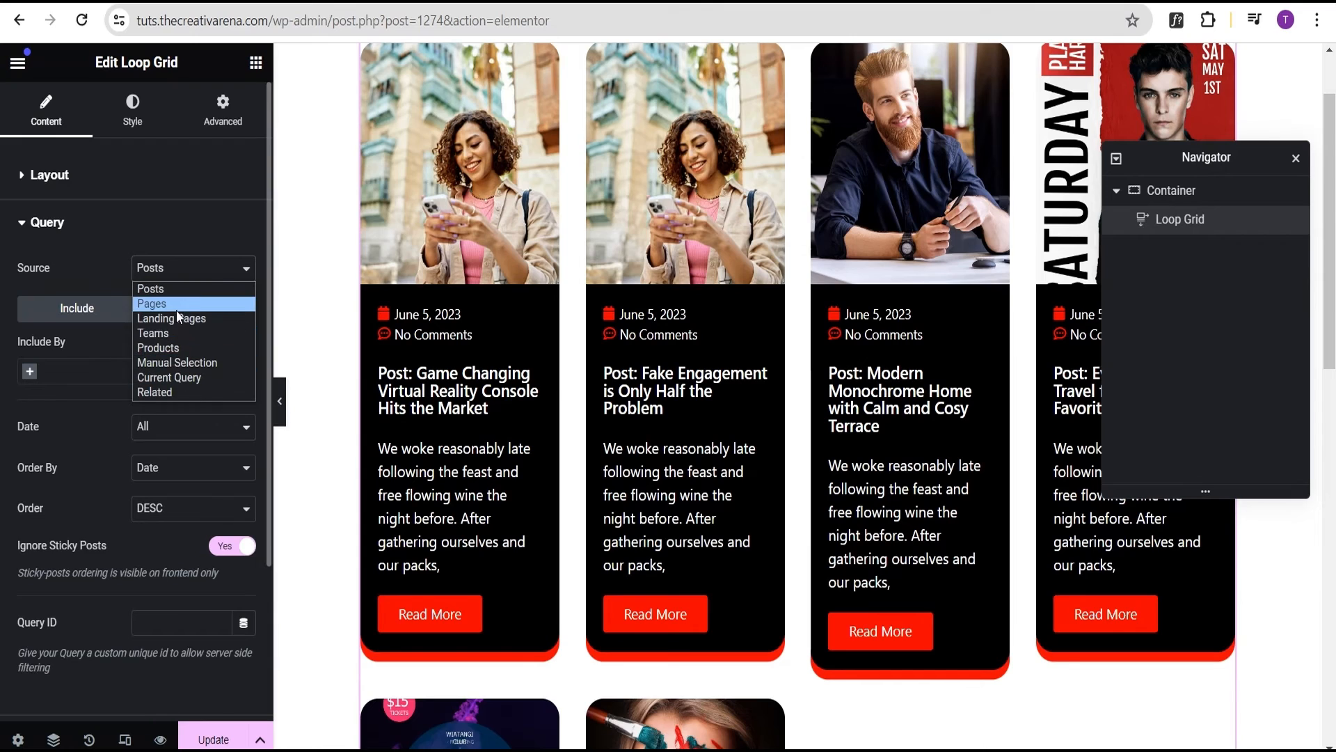
pyautogui.click(61, 270)
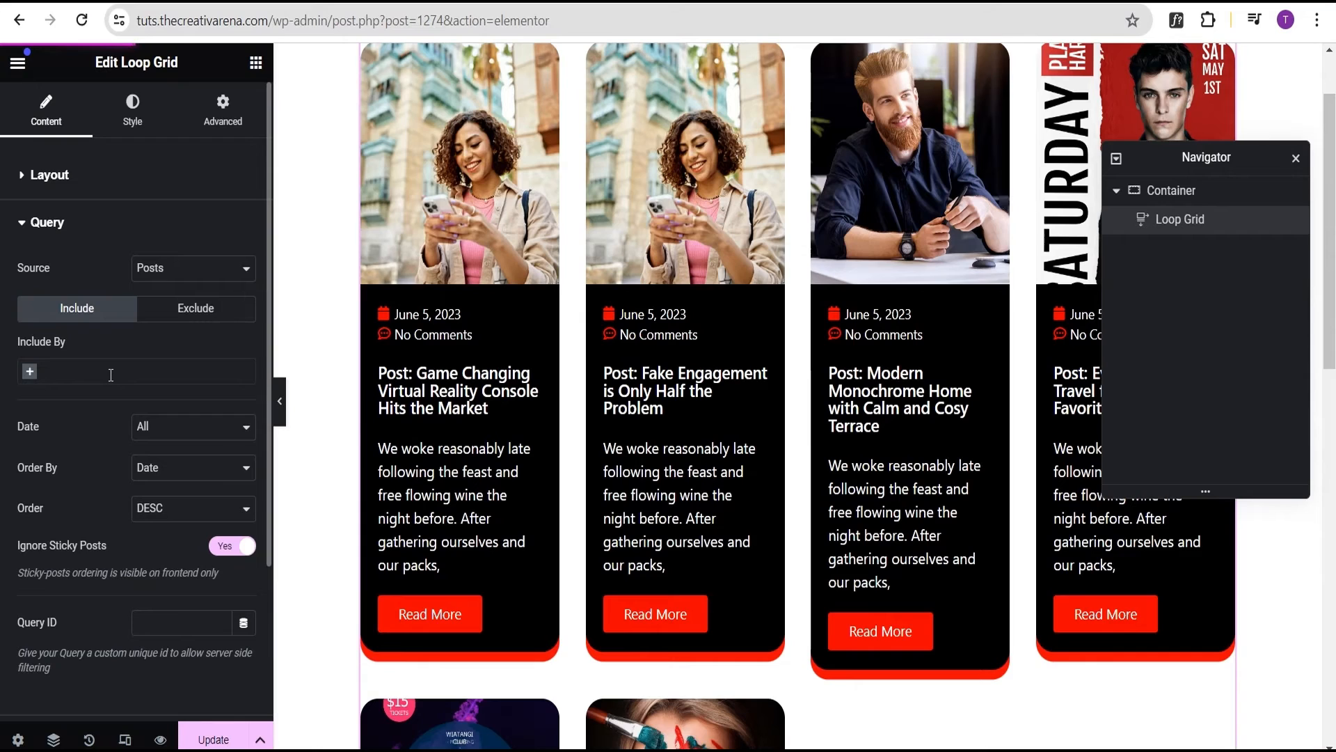
pyautogui.click(30, 374)
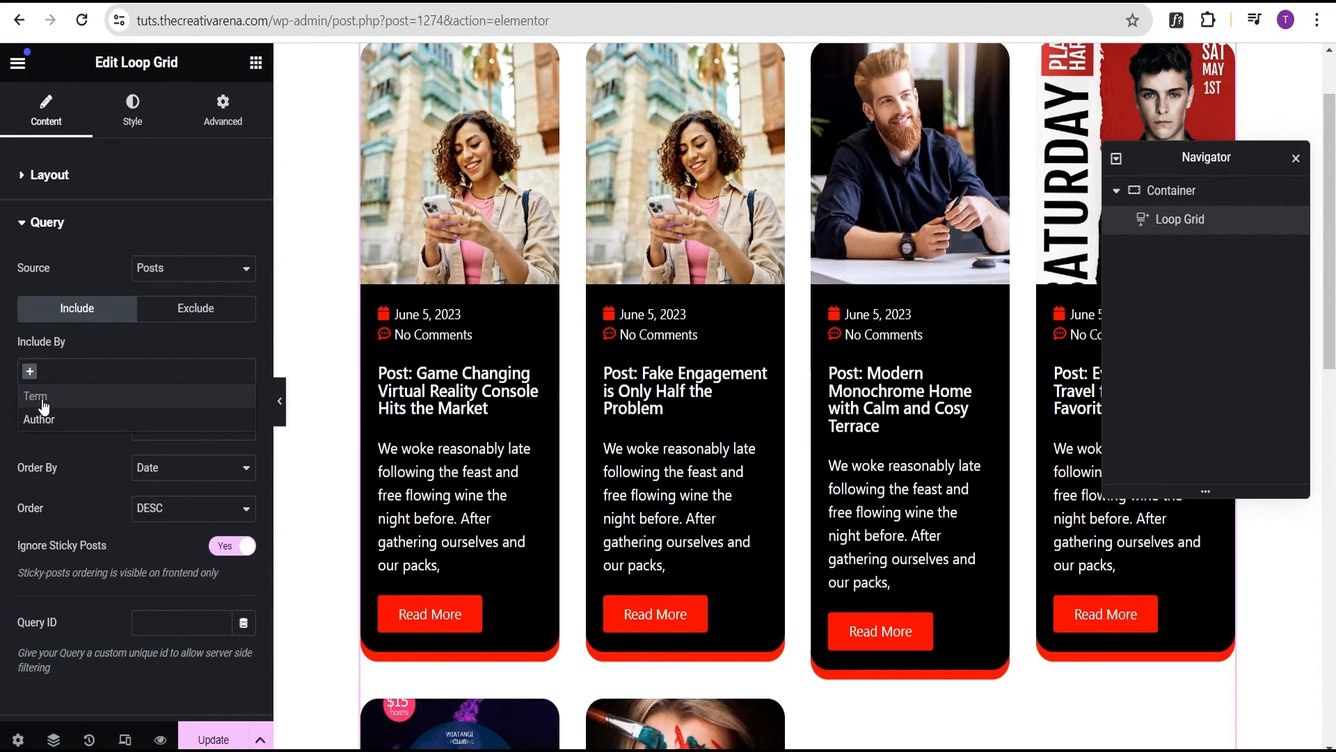
pyautogui.click(44, 398)
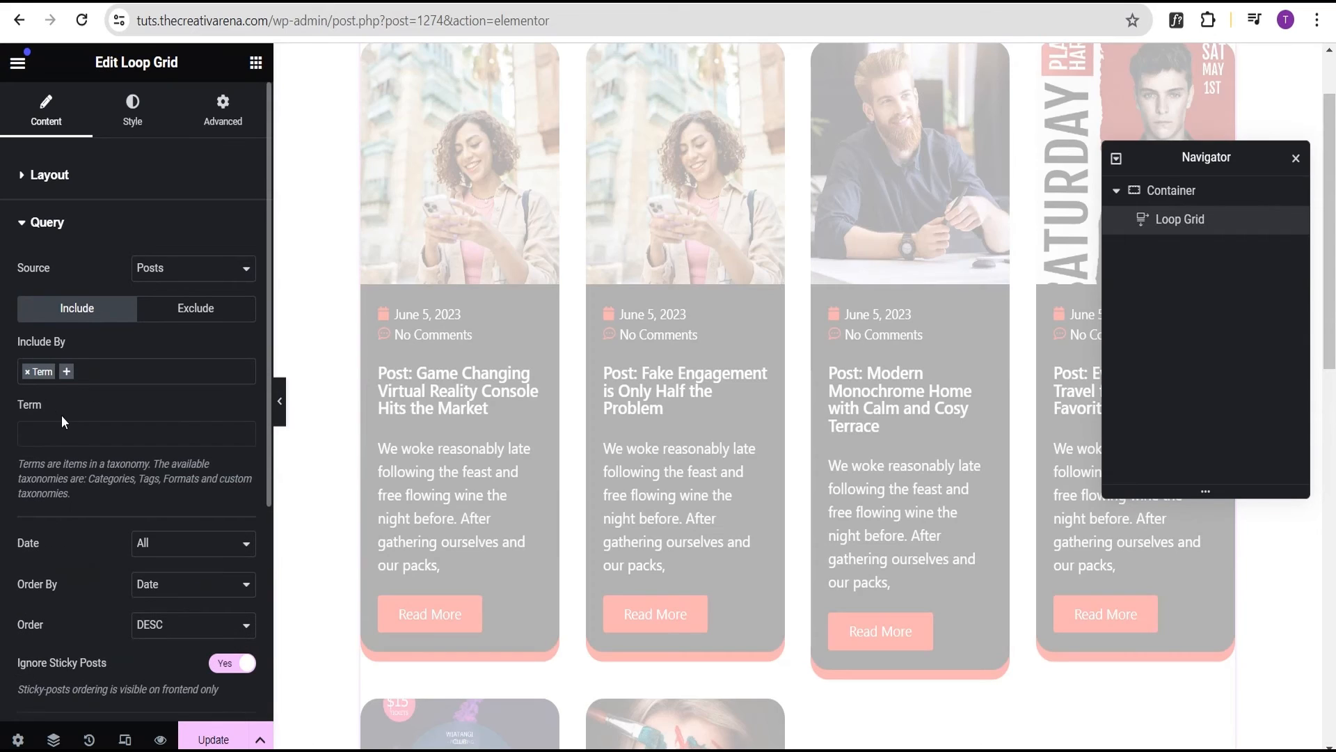
# Choose the Categories: News term as the filter, then preview the grid at full width
pyautogui.click(43, 436)
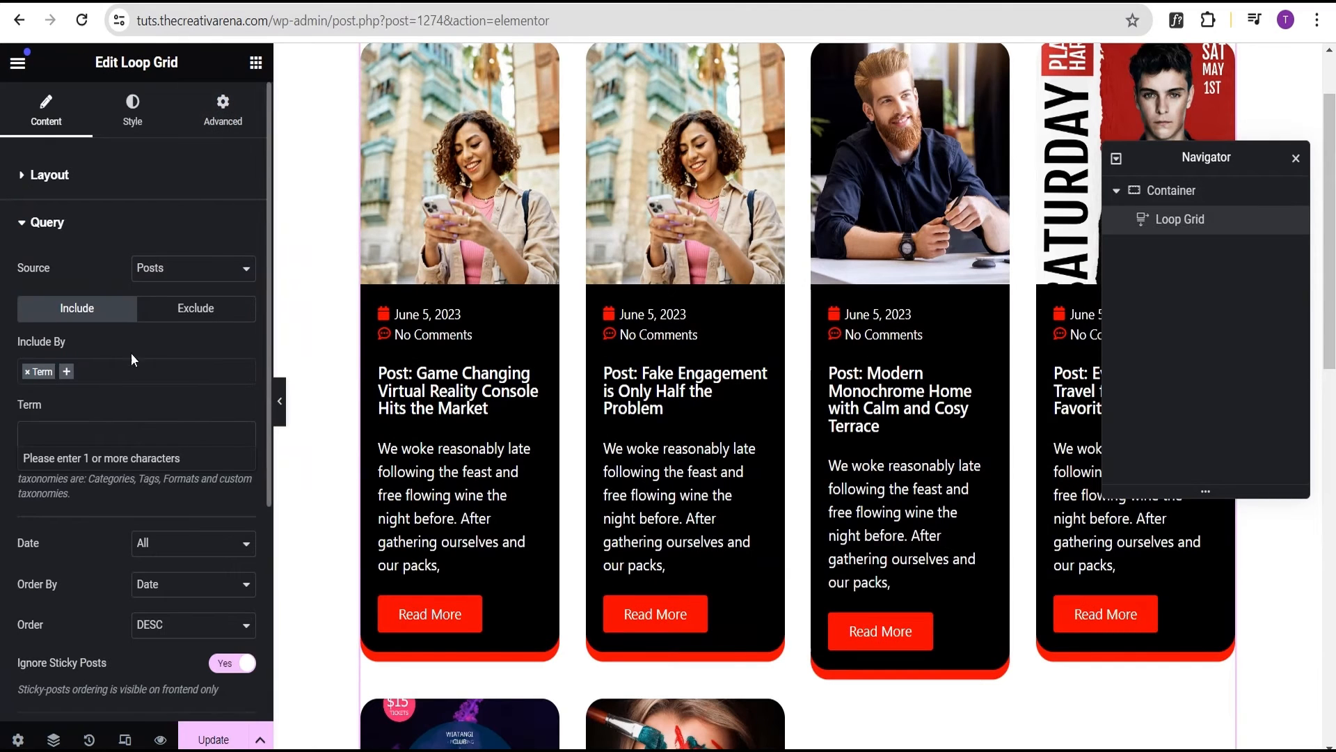
pyautogui.click(35, 431)
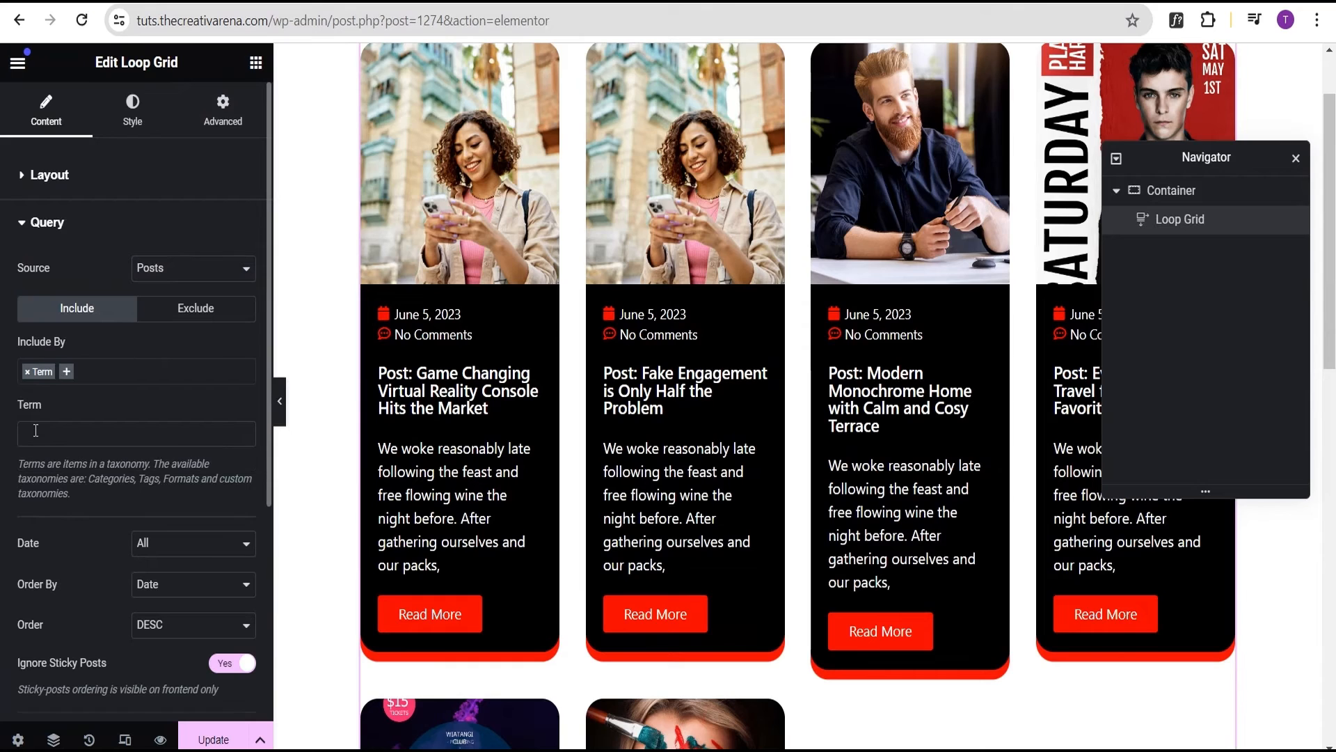
pyautogui.click(36, 431)
pyautogui.write('news')
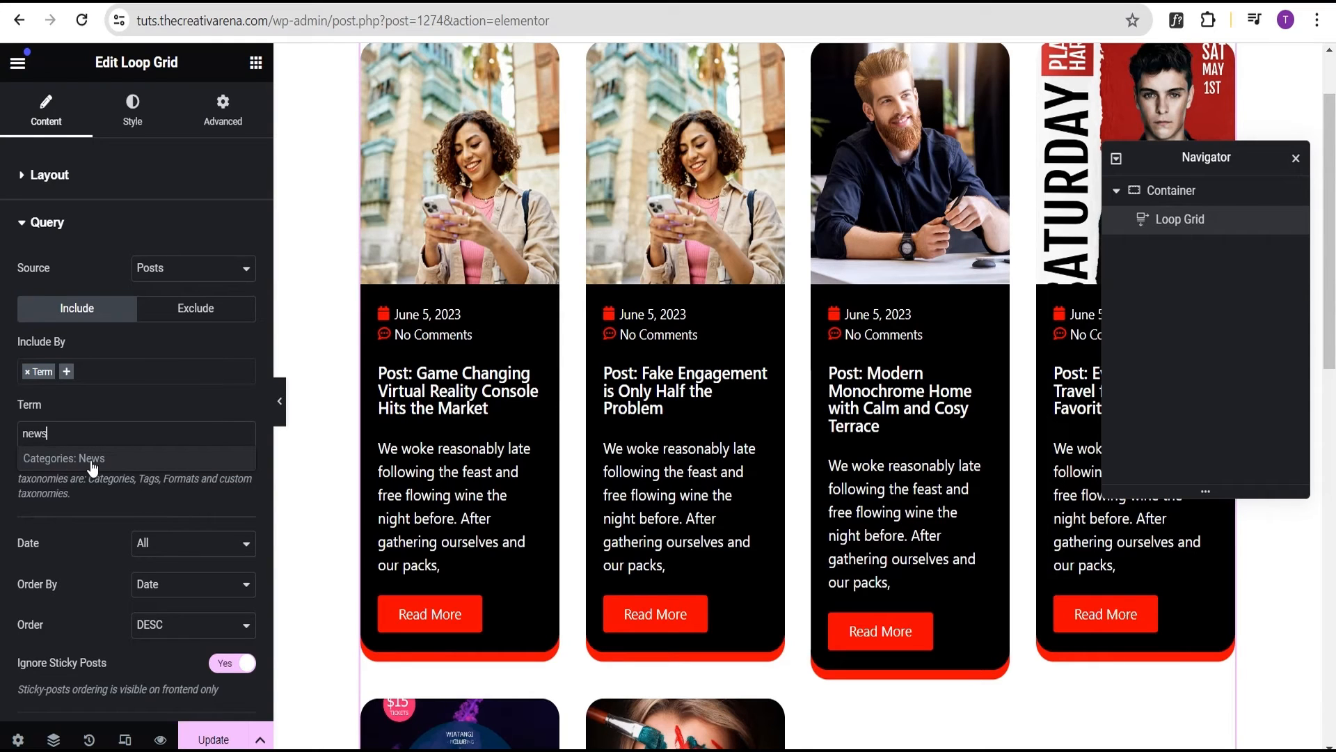
pyautogui.click(91, 460)
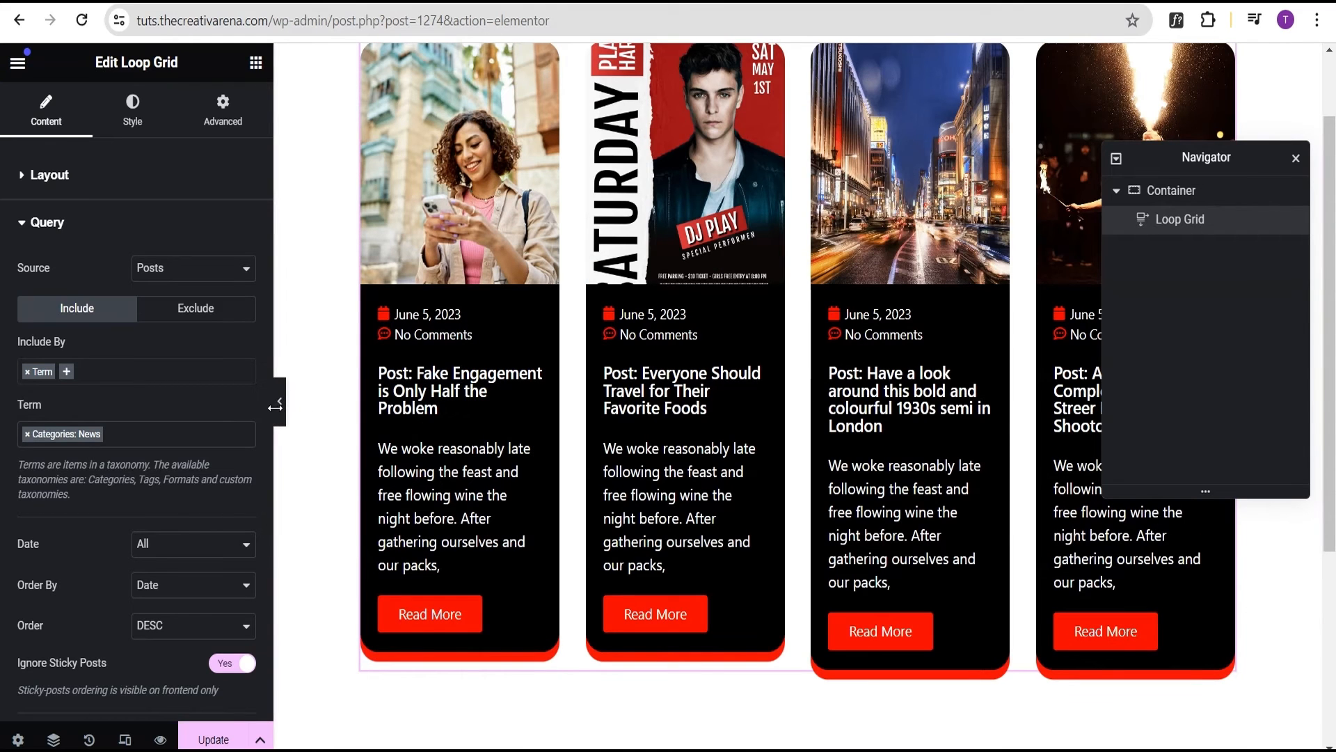
pyautogui.click(277, 404)
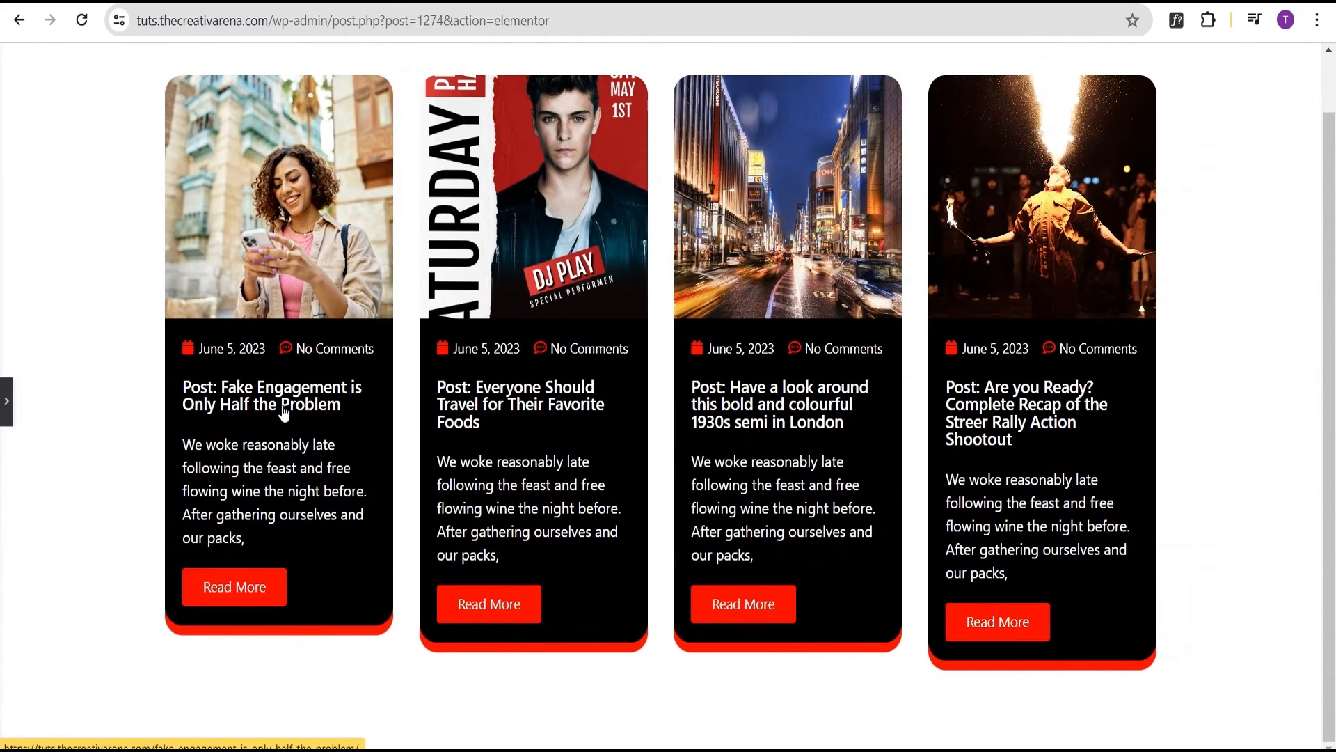
pyautogui.click(5, 403)
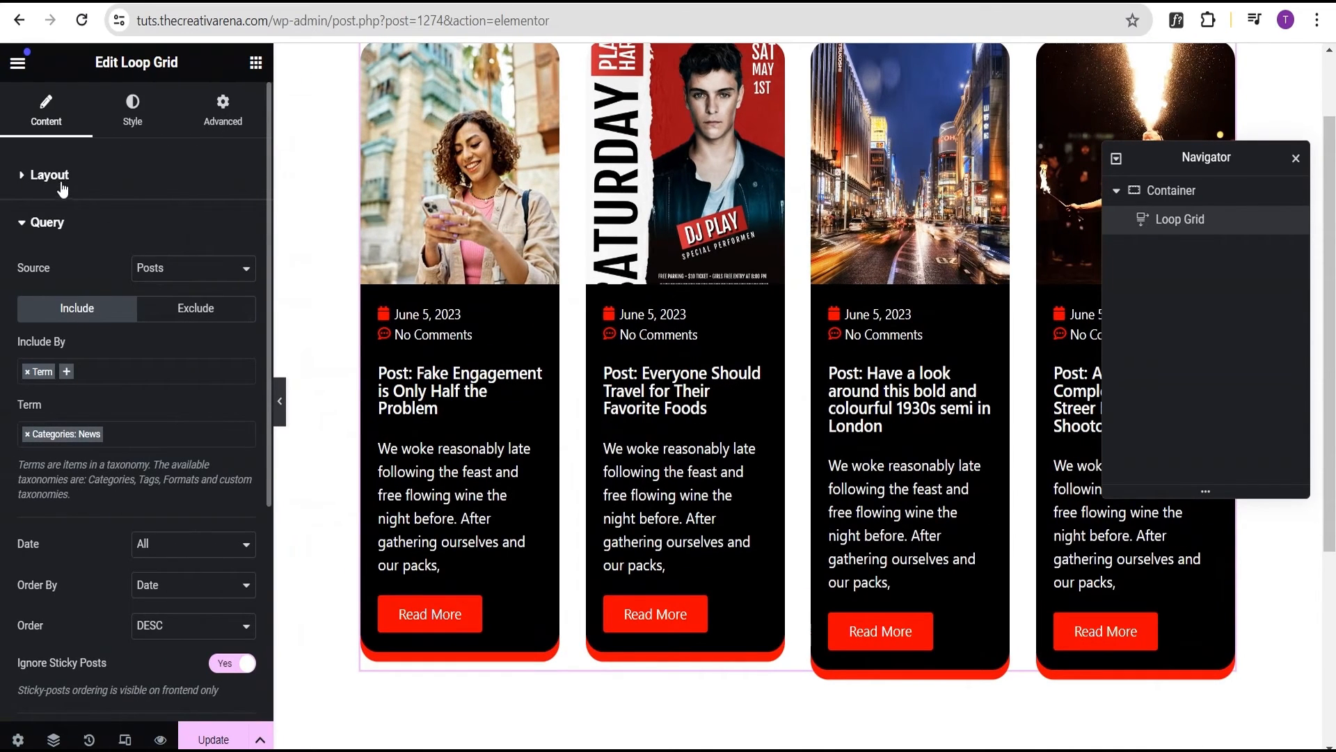
# Set the Loop Grid layout to 3 columns
pyautogui.click(61, 174)
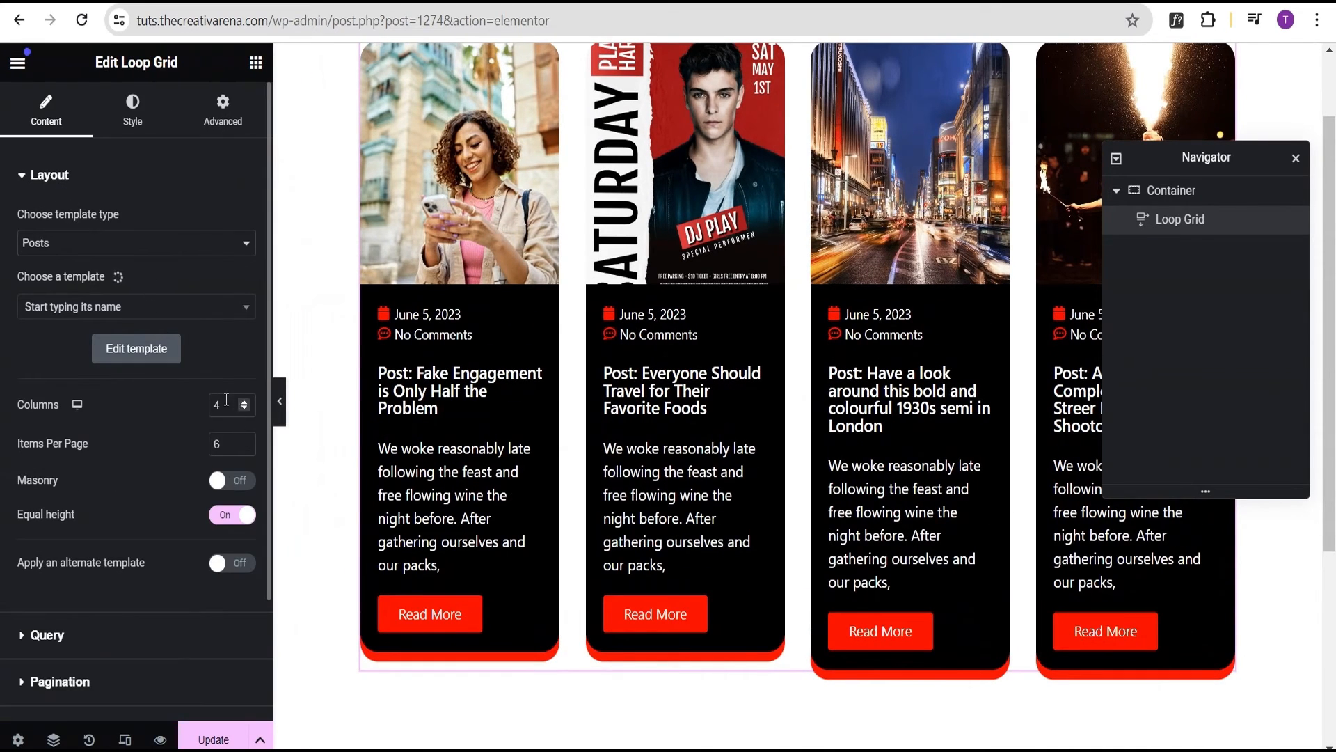
pyautogui.write('3')
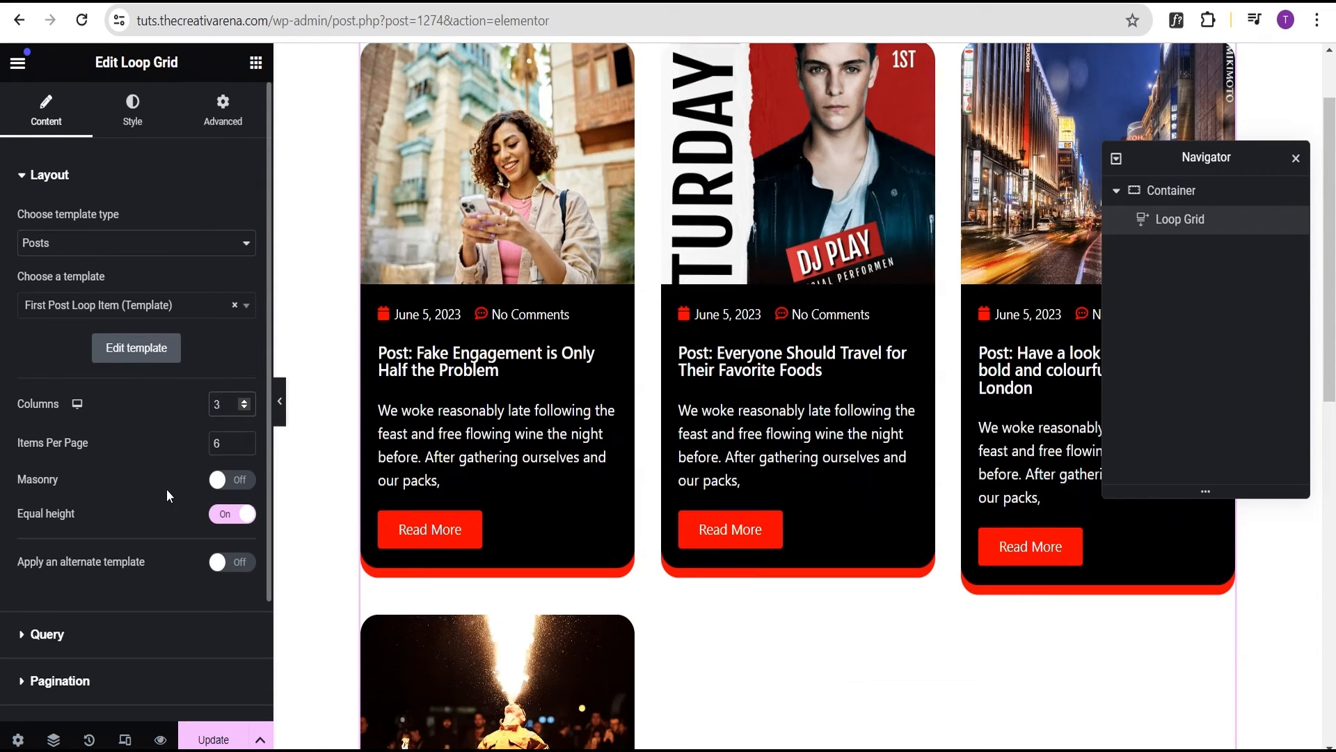
pyautogui.scroll(-2, 118, 501)
# Review the query's Date, Order By and Order dropdowns, keeping All, Date and DESC
pyautogui.click(70, 482)
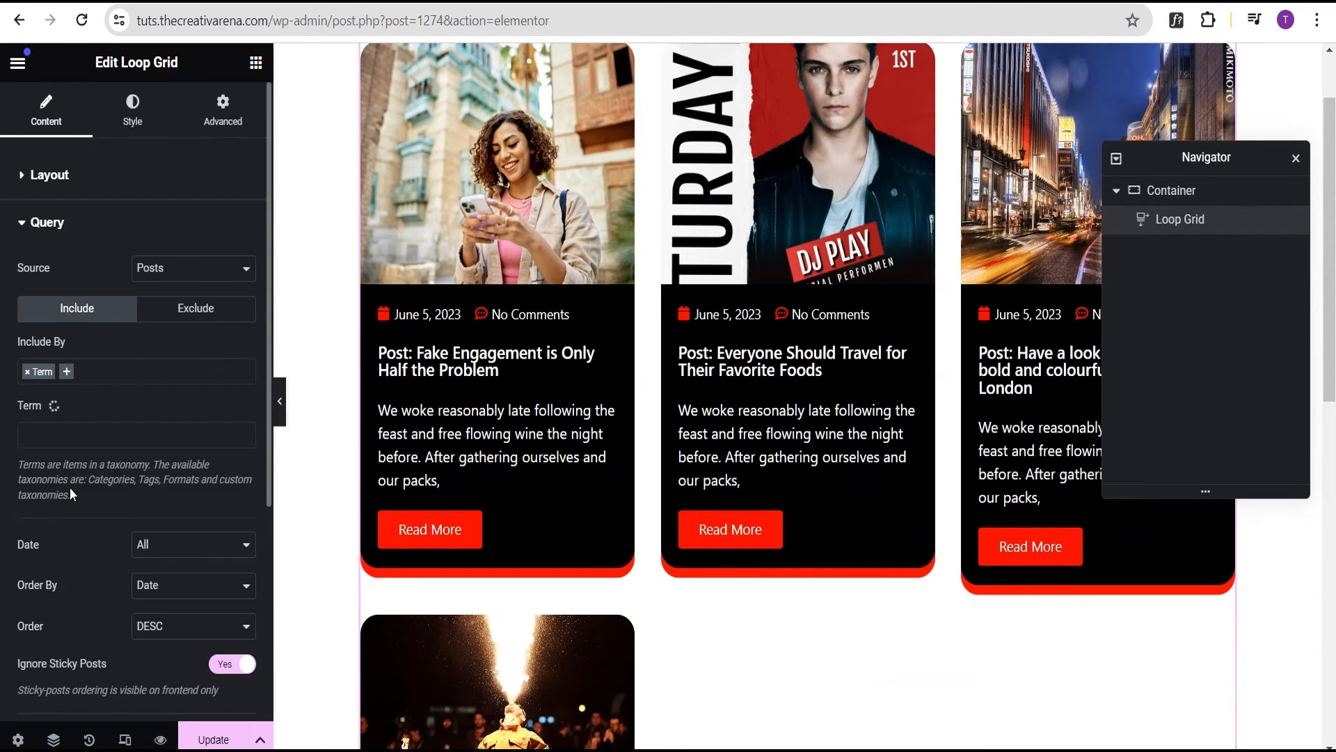
pyautogui.scroll(-3, 91, 490)
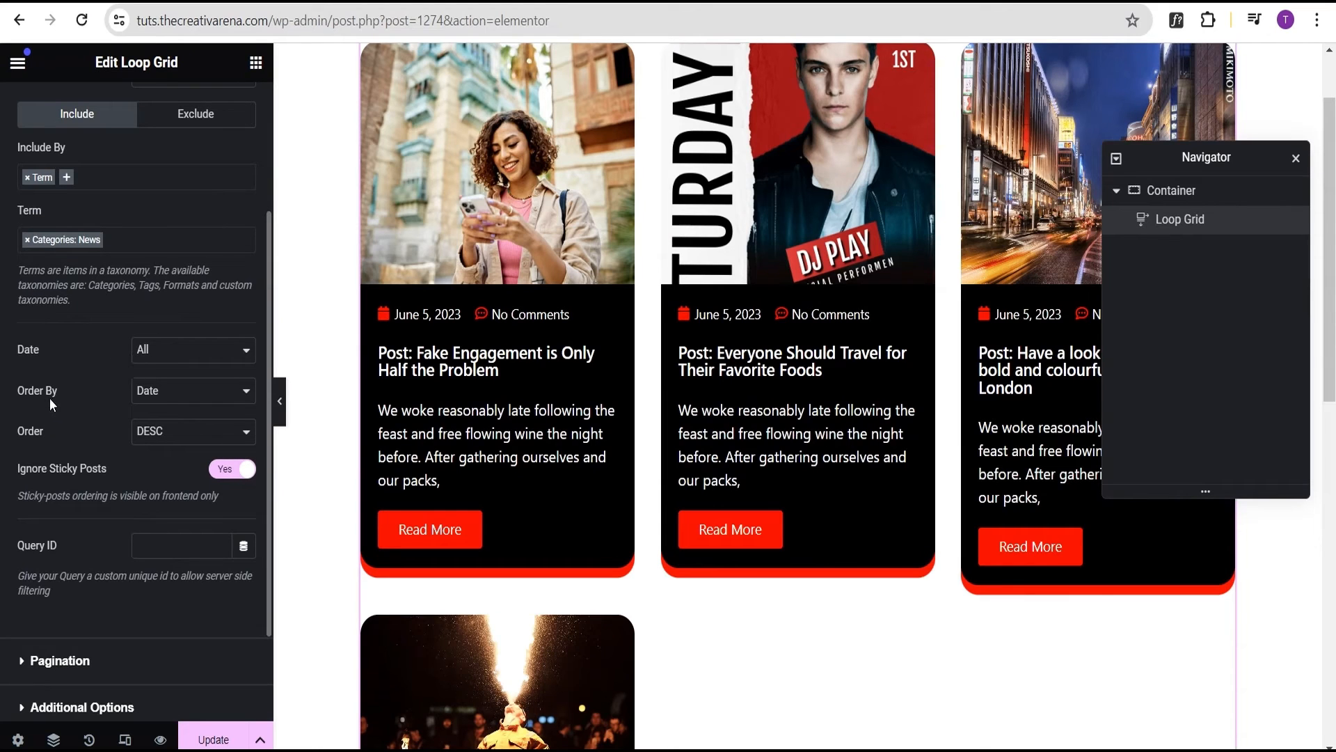
pyautogui.click(161, 350)
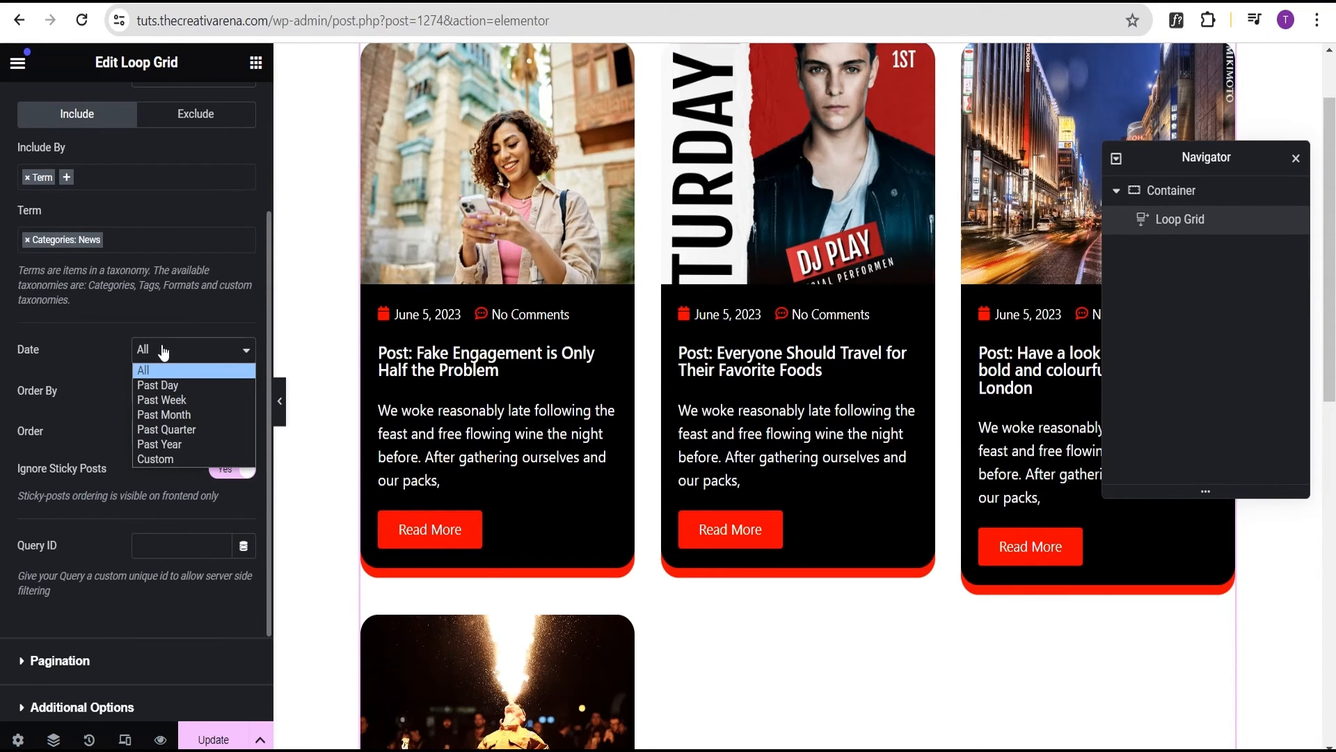
pyautogui.click(40, 390)
pyautogui.click(171, 396)
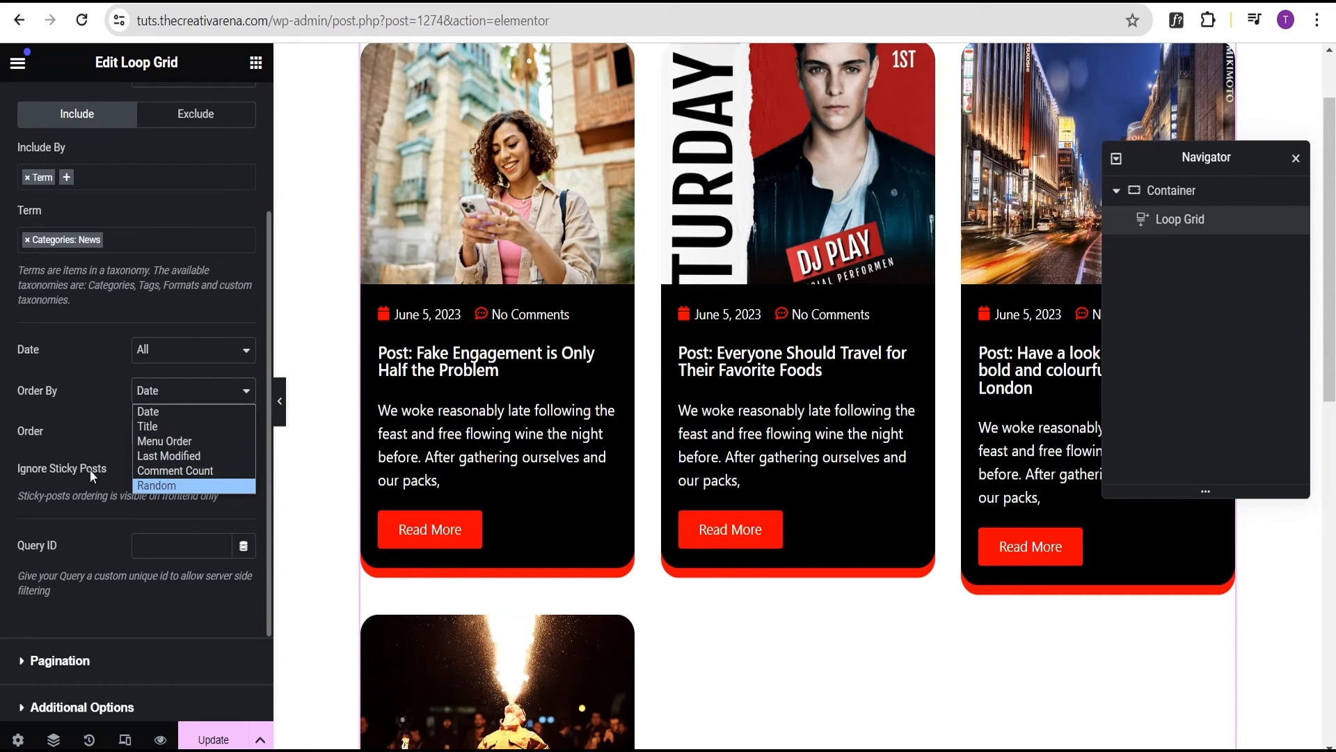
pyautogui.click(36, 439)
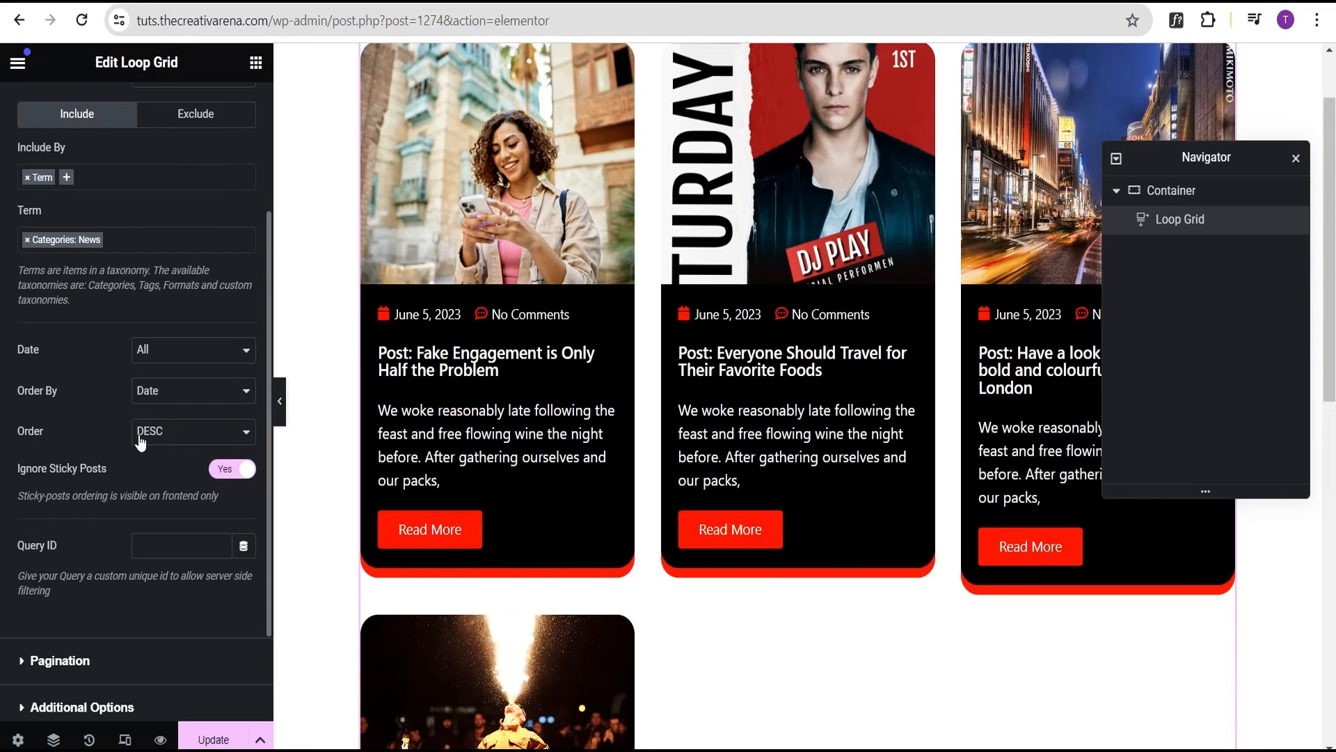
pyautogui.click(140, 440)
pyautogui.click(67, 440)
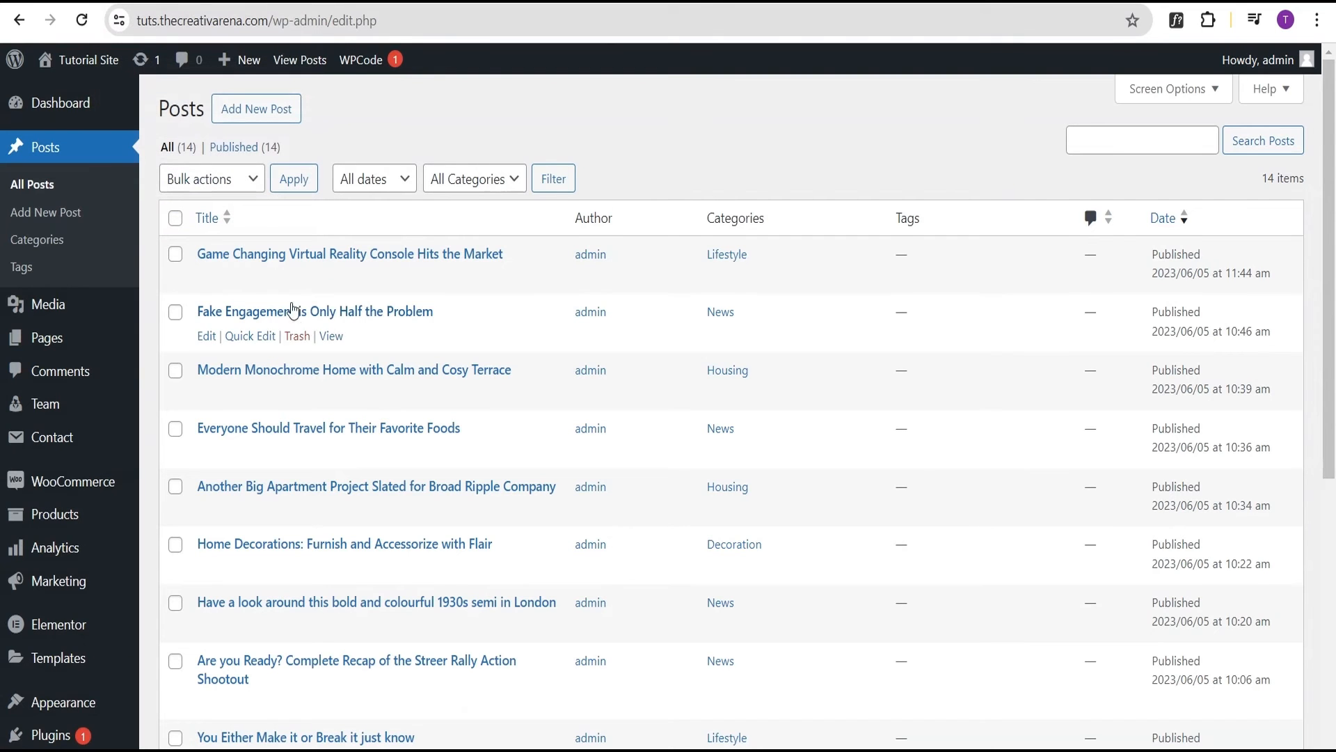
# Open 'Fake Engagement is Only Half the Problem' in a new tab and stick it to the front page
pyautogui.rightClick(207, 337)
pyautogui.click(232, 360)
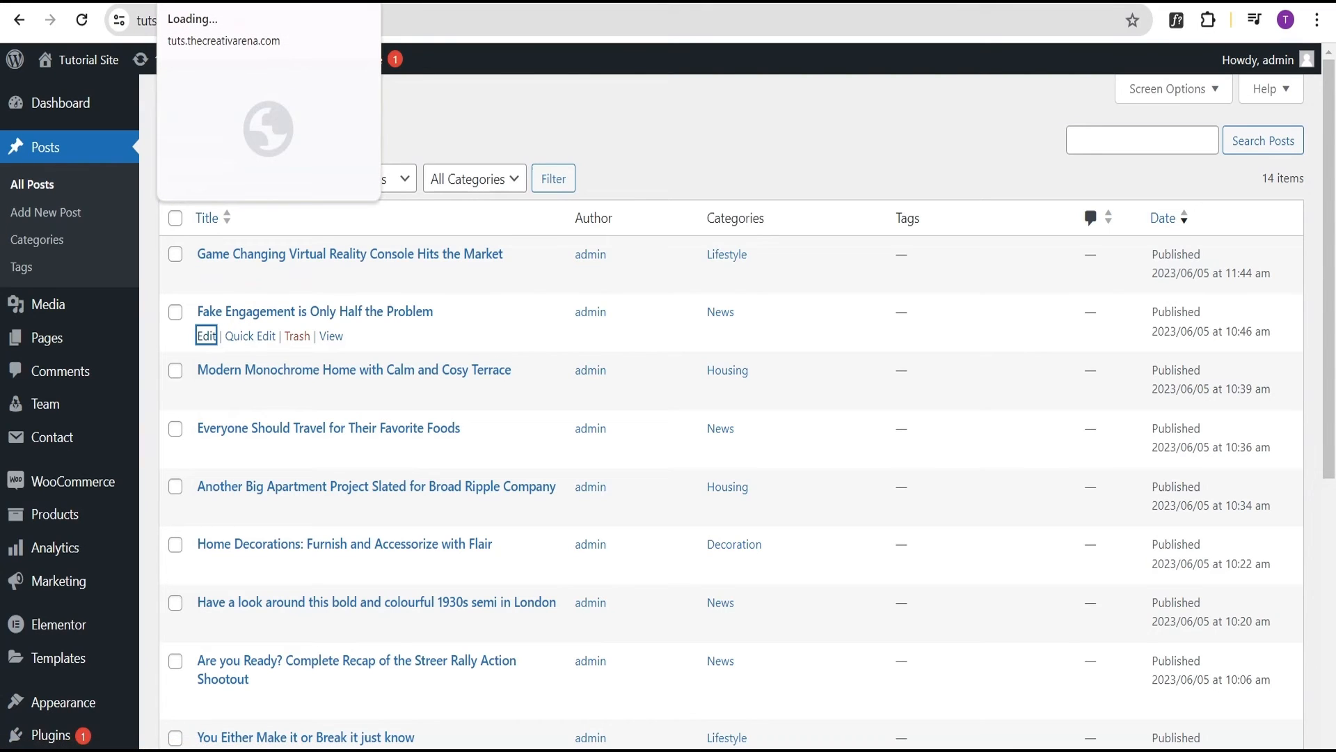
pyautogui.click(229, 1)
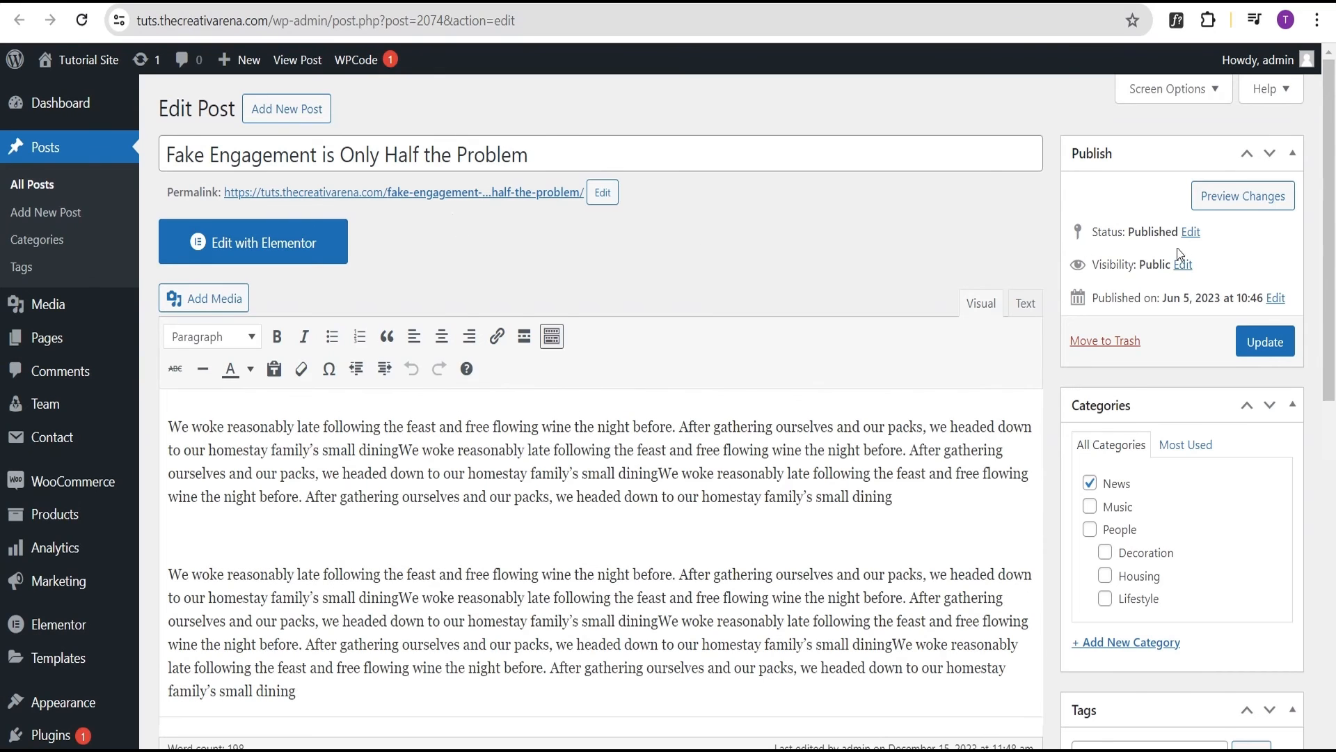
pyautogui.click(1184, 265)
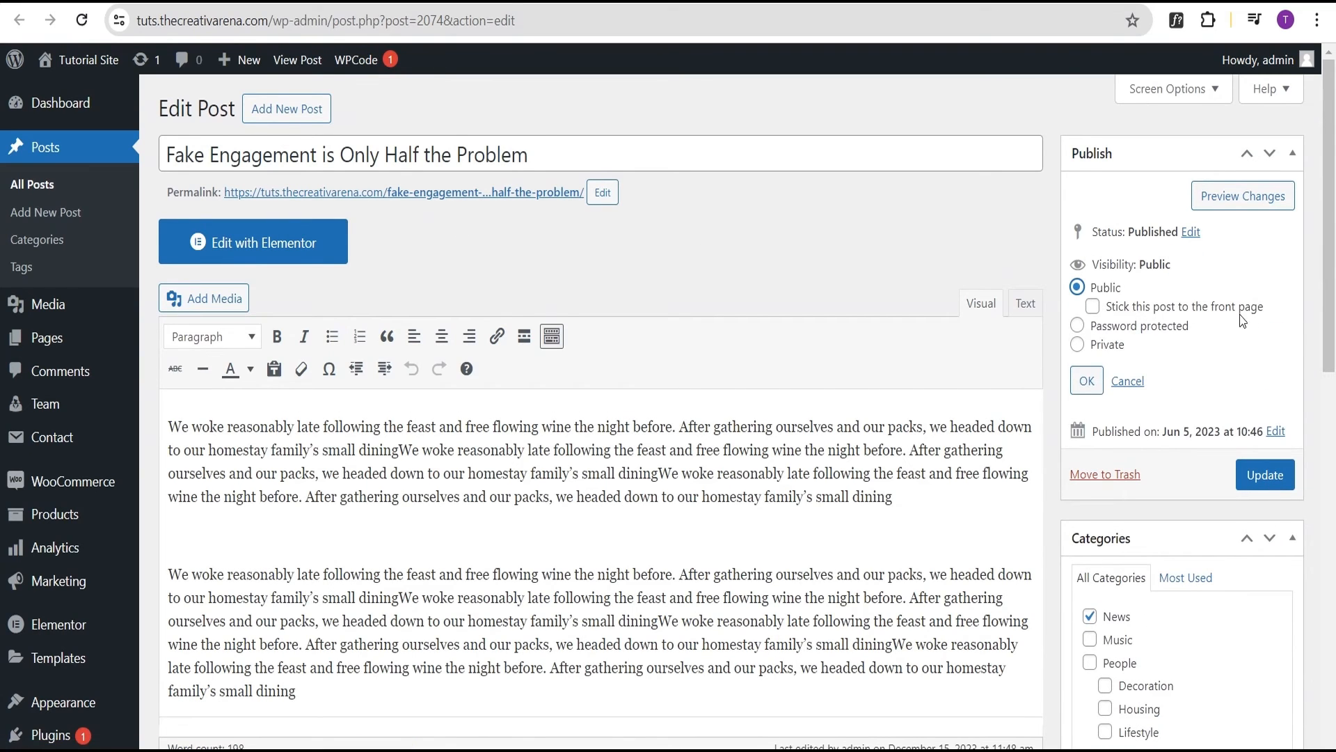
pyautogui.click(1091, 311)
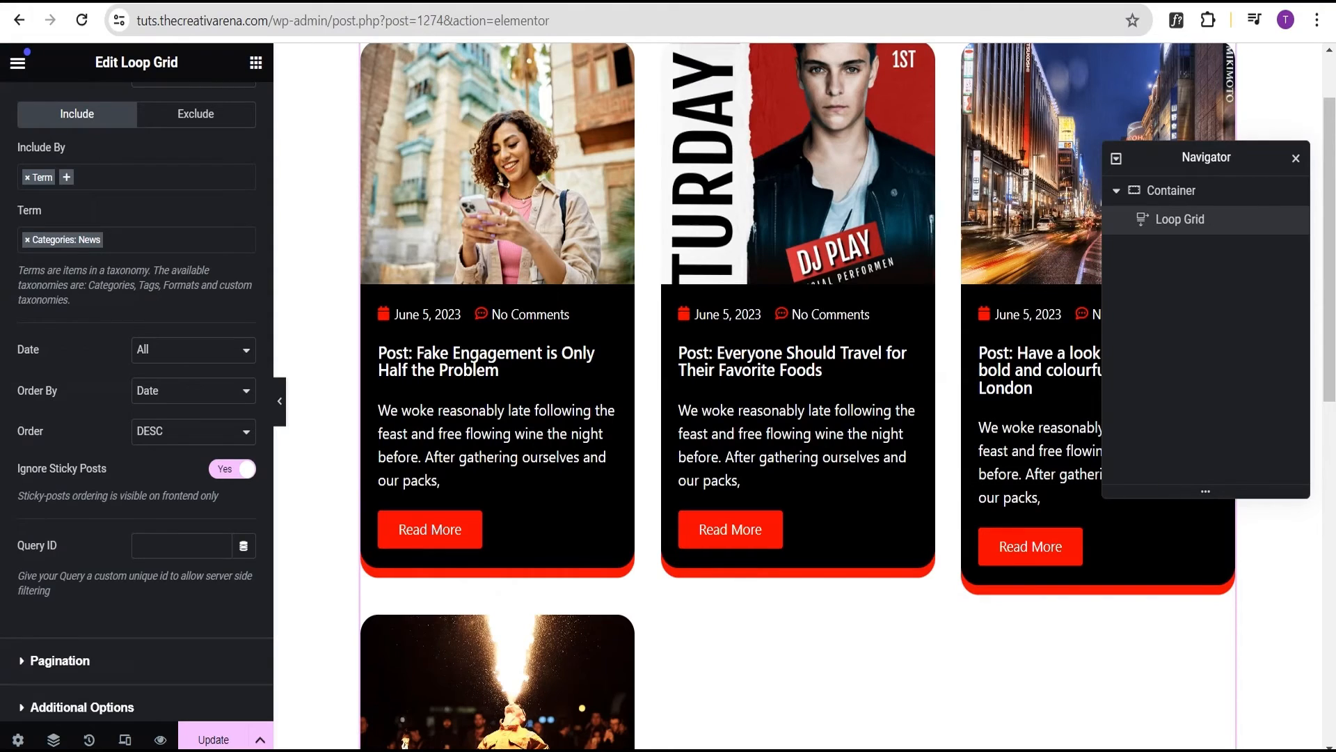
# Turn Ignore Sticky Posts off and back on, then show the Pagination section, currently set to None
pyautogui.click(227, 477)
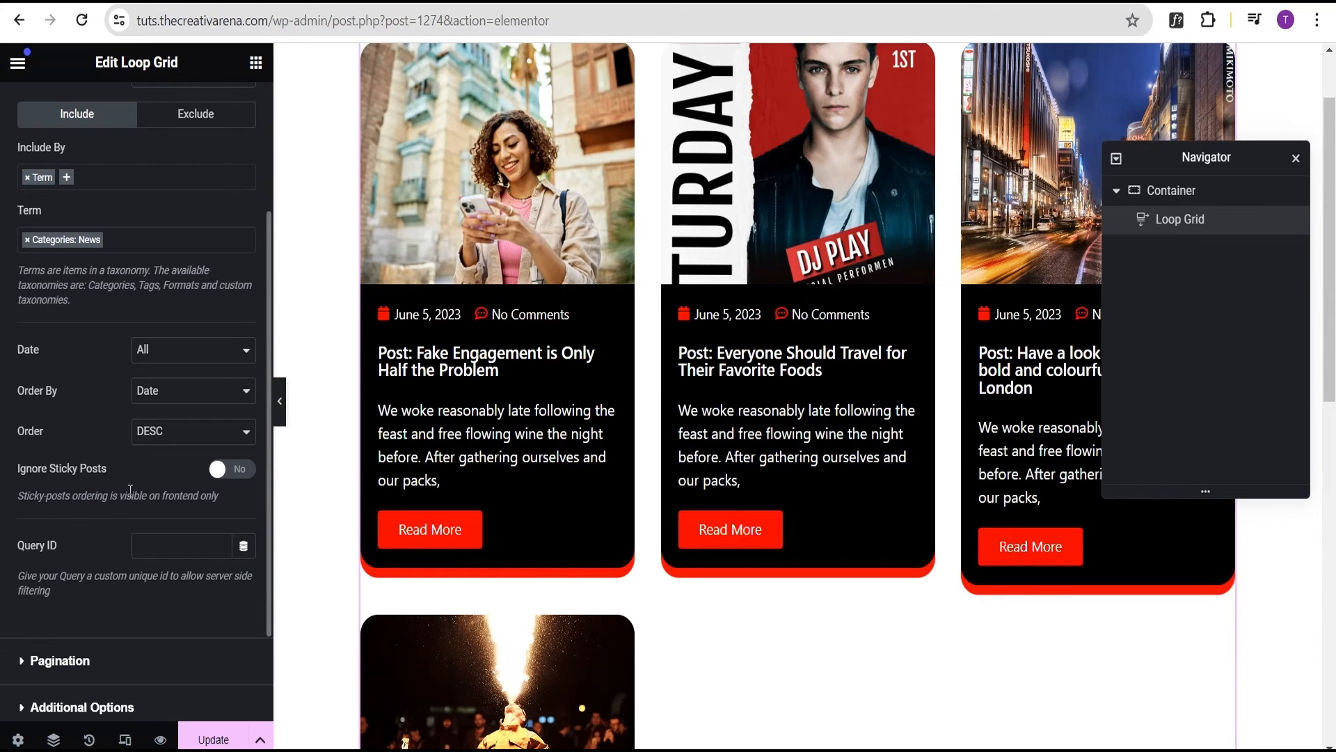
pyautogui.click(232, 471)
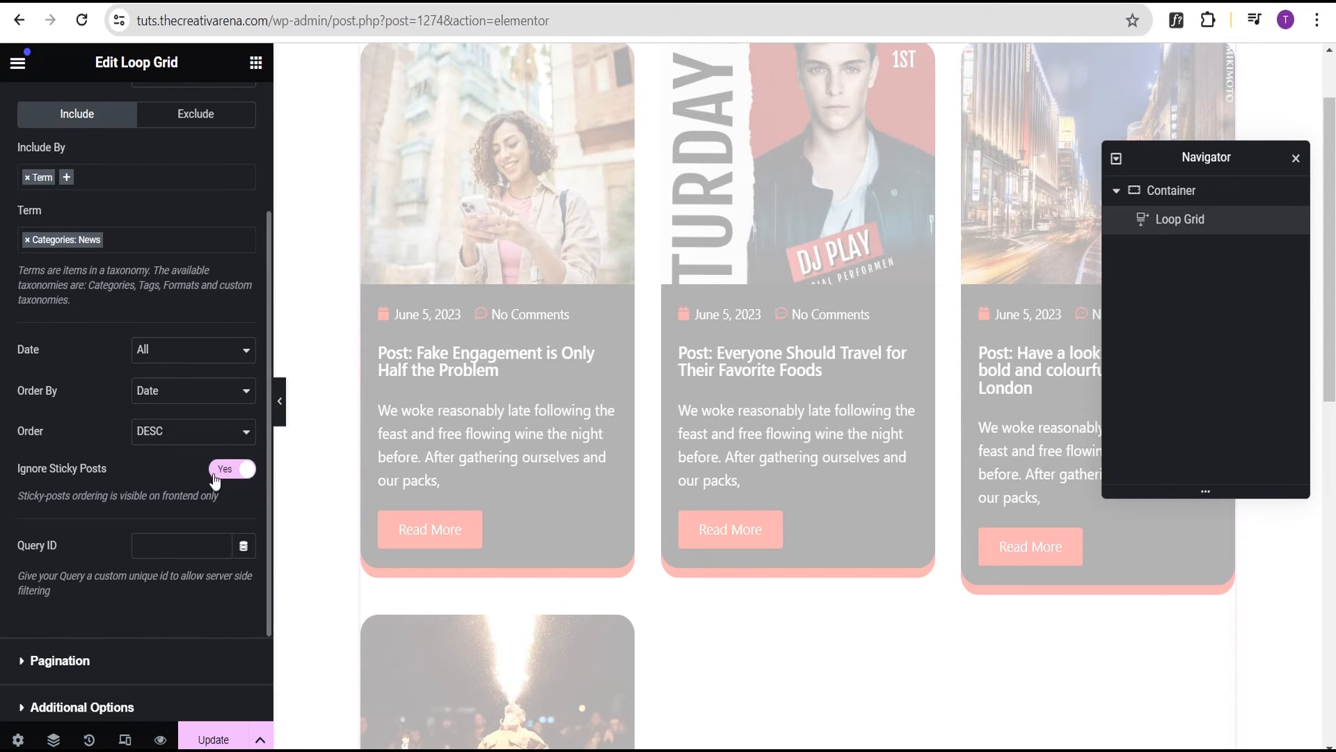
pyautogui.scroll(-2, 103, 478)
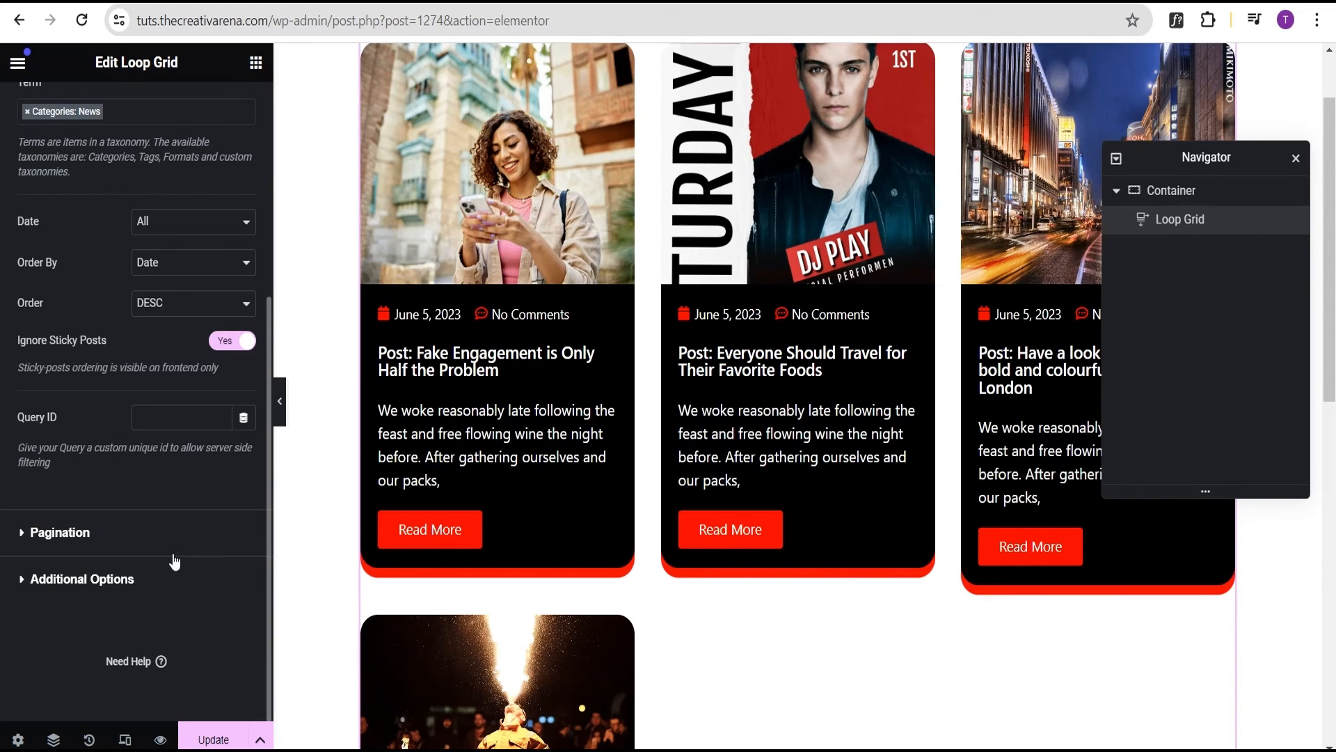
pyautogui.click(69, 533)
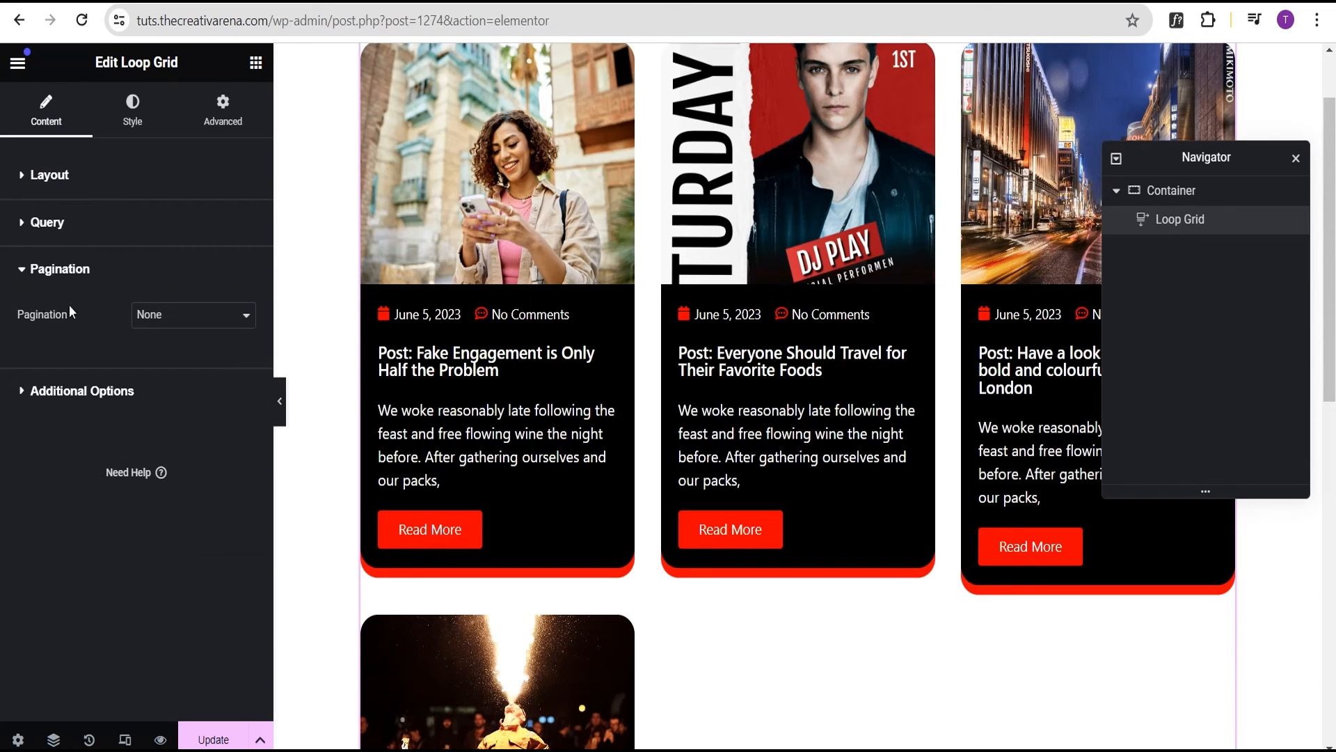
# Remove the Term tag from Include By and leave Exclude empty with Offset 0
pyautogui.click(50, 224)
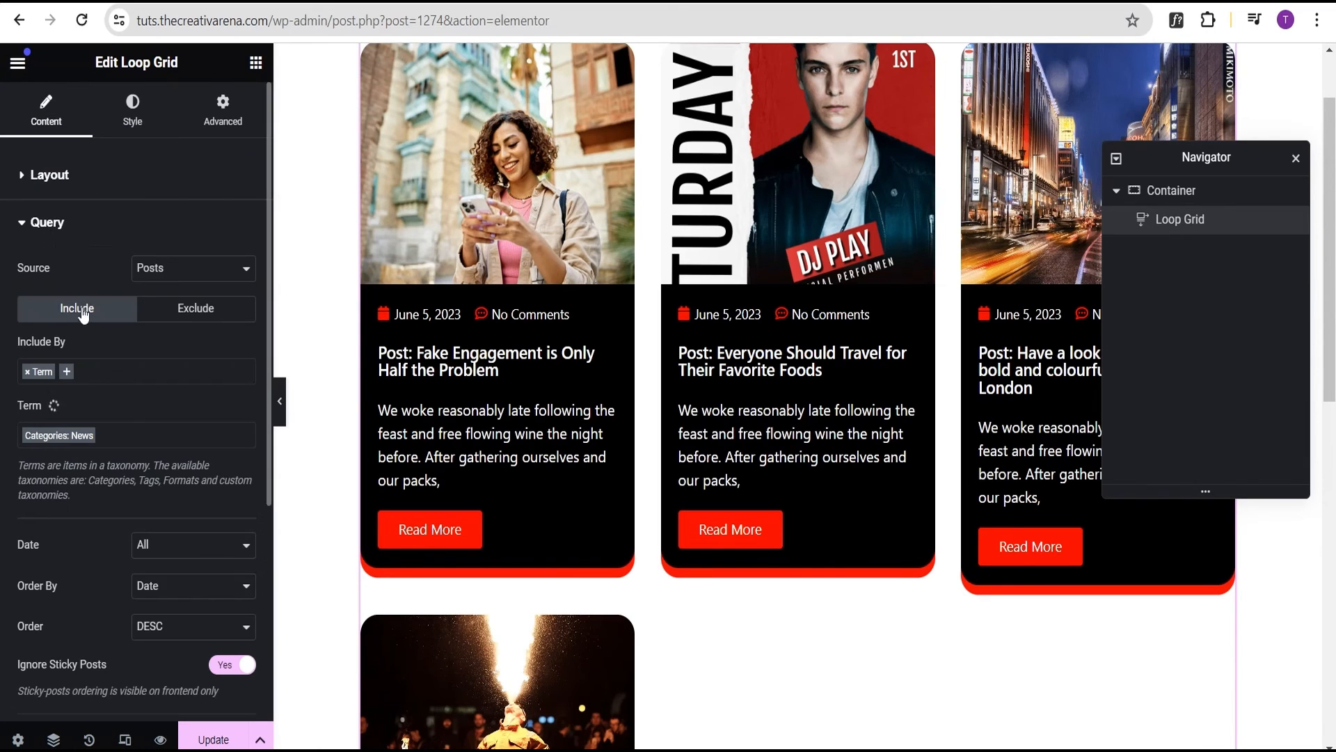
pyautogui.click(27, 372)
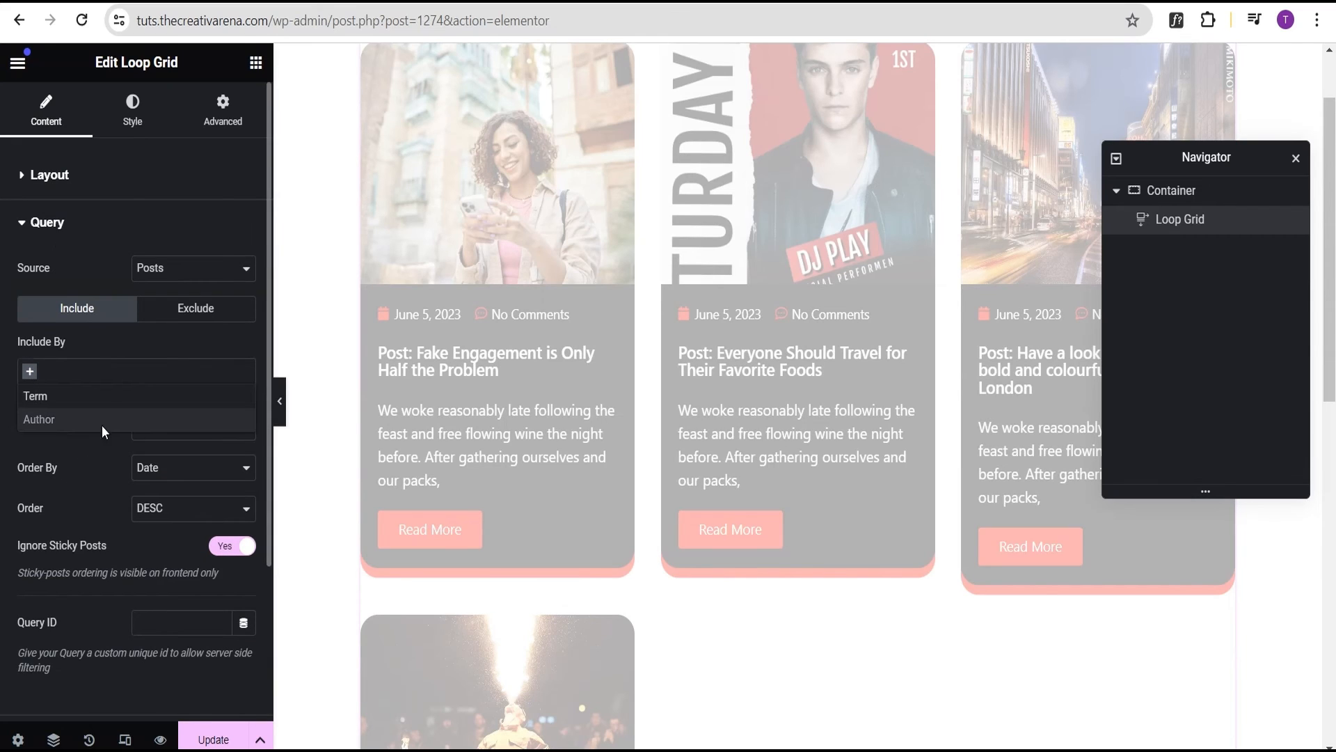
pyautogui.click(198, 309)
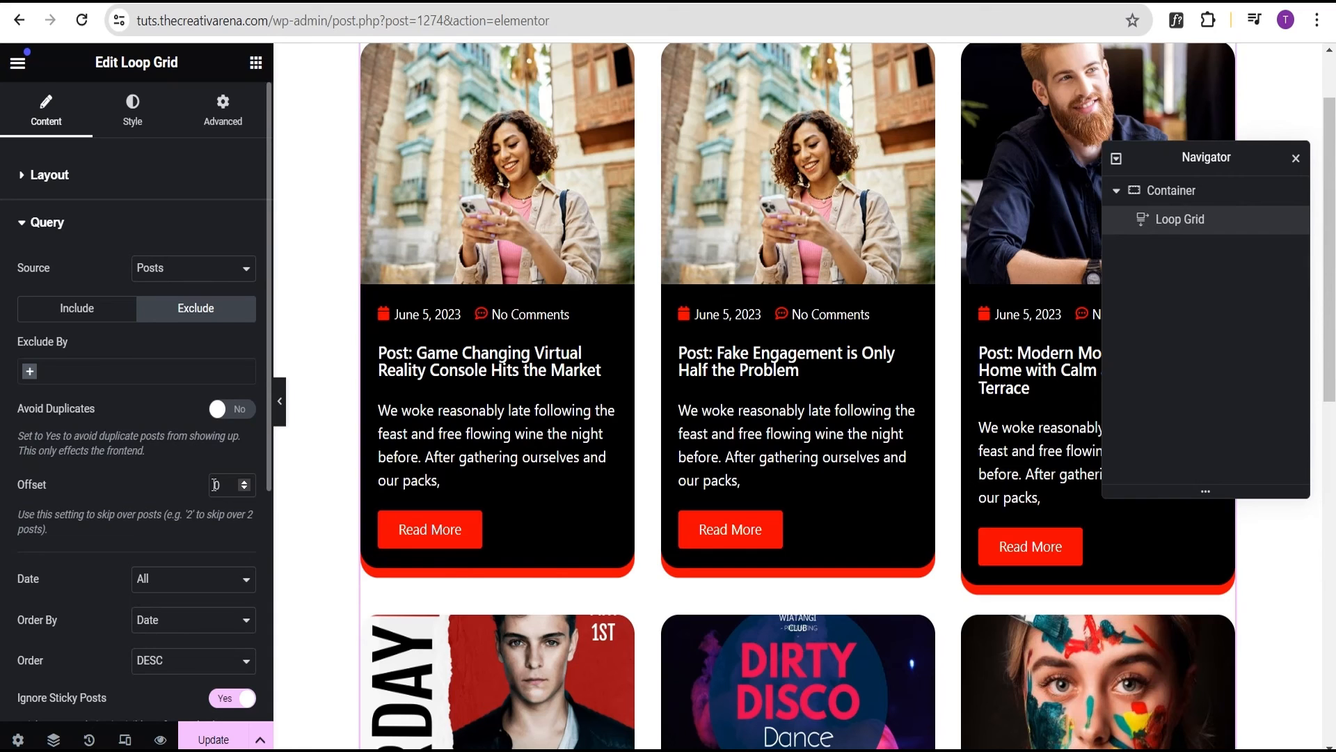
pyautogui.scroll(-2, 97, 423)
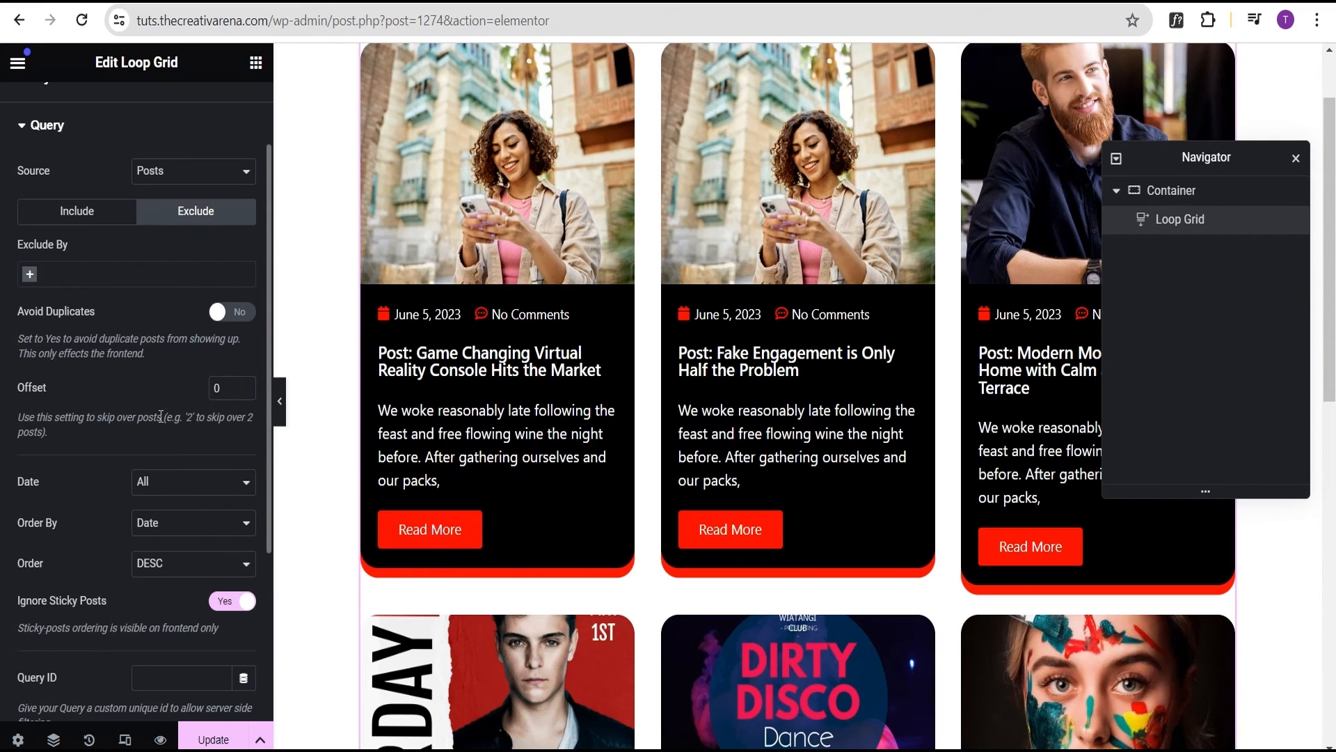
pyautogui.scroll(-3, 160, 416)
pyautogui.scroll(-1, 97, 353)
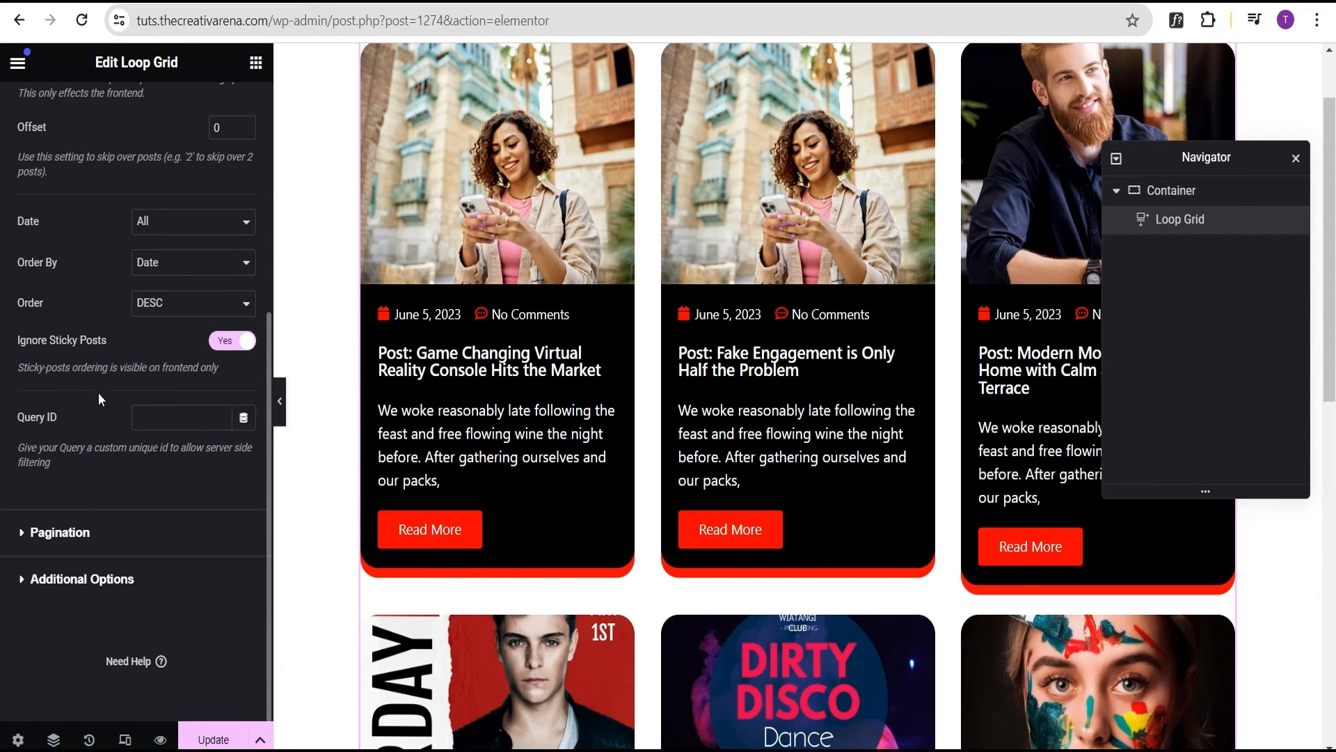
# Set the Loop Grid pagination to Numbers with Page Limit 5, showing pages 1, 2, 3
pyautogui.click(70, 533)
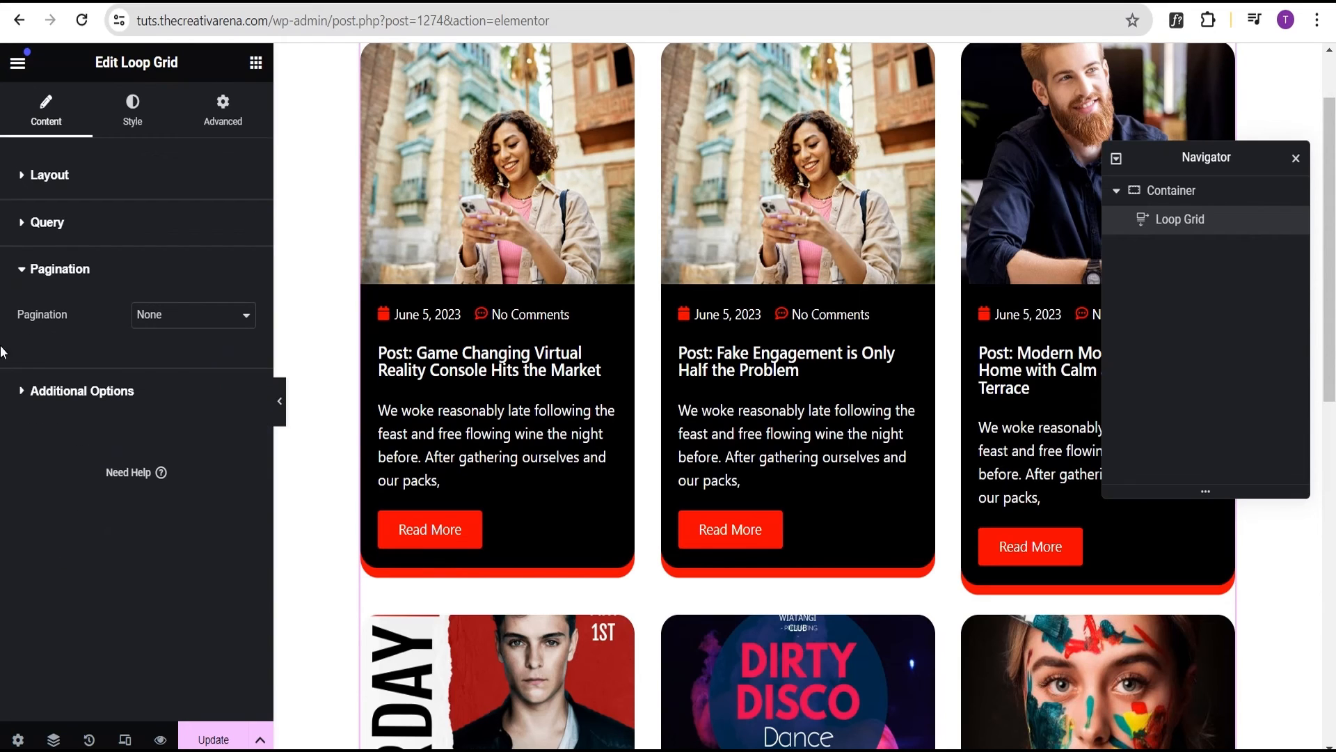
pyautogui.click(193, 322)
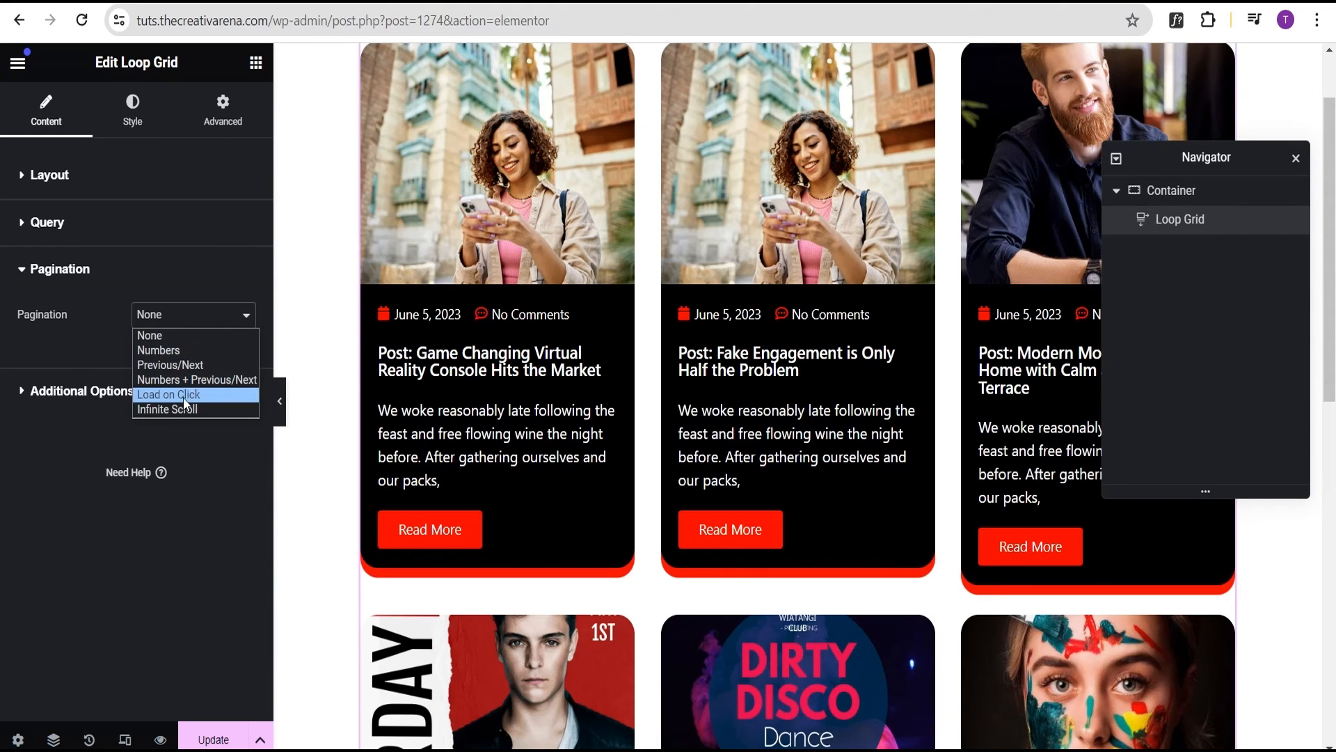
pyautogui.click(175, 354)
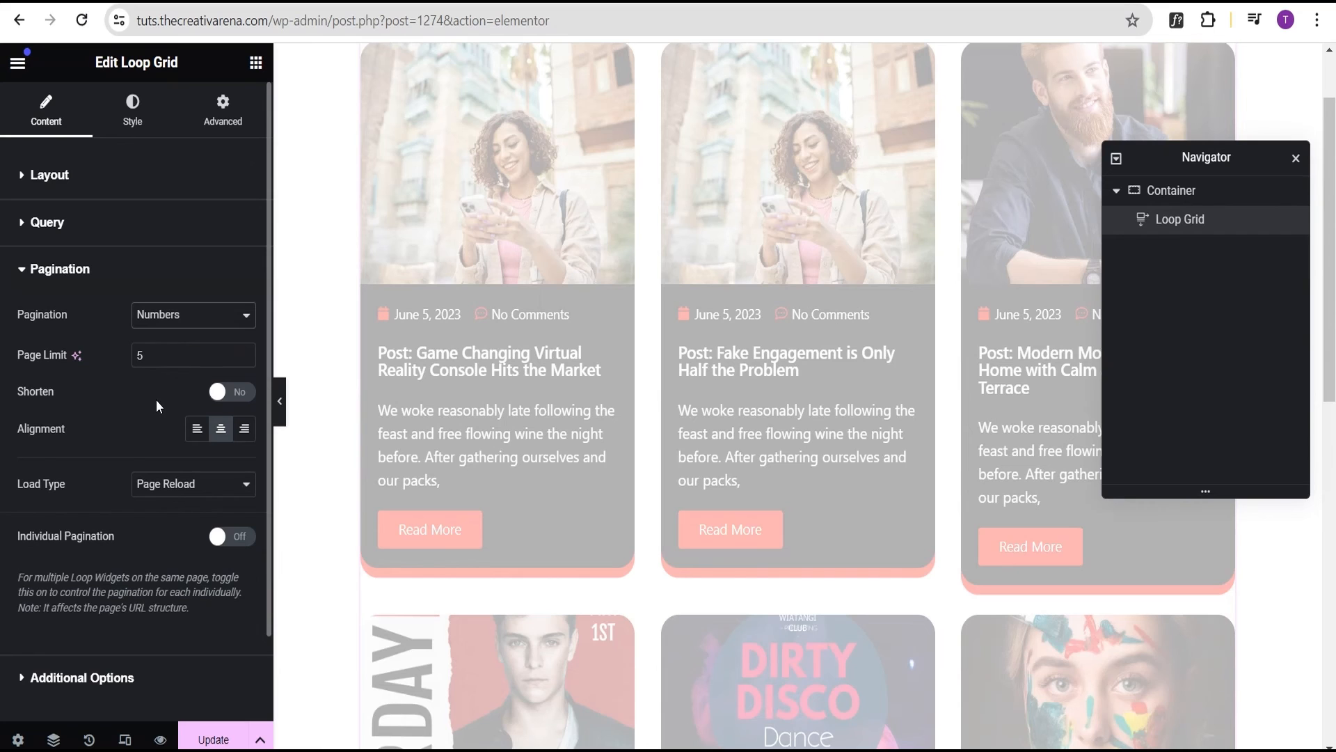
pyautogui.scroll(-2, 156, 400)
pyautogui.scroll(-10, 705, 427)
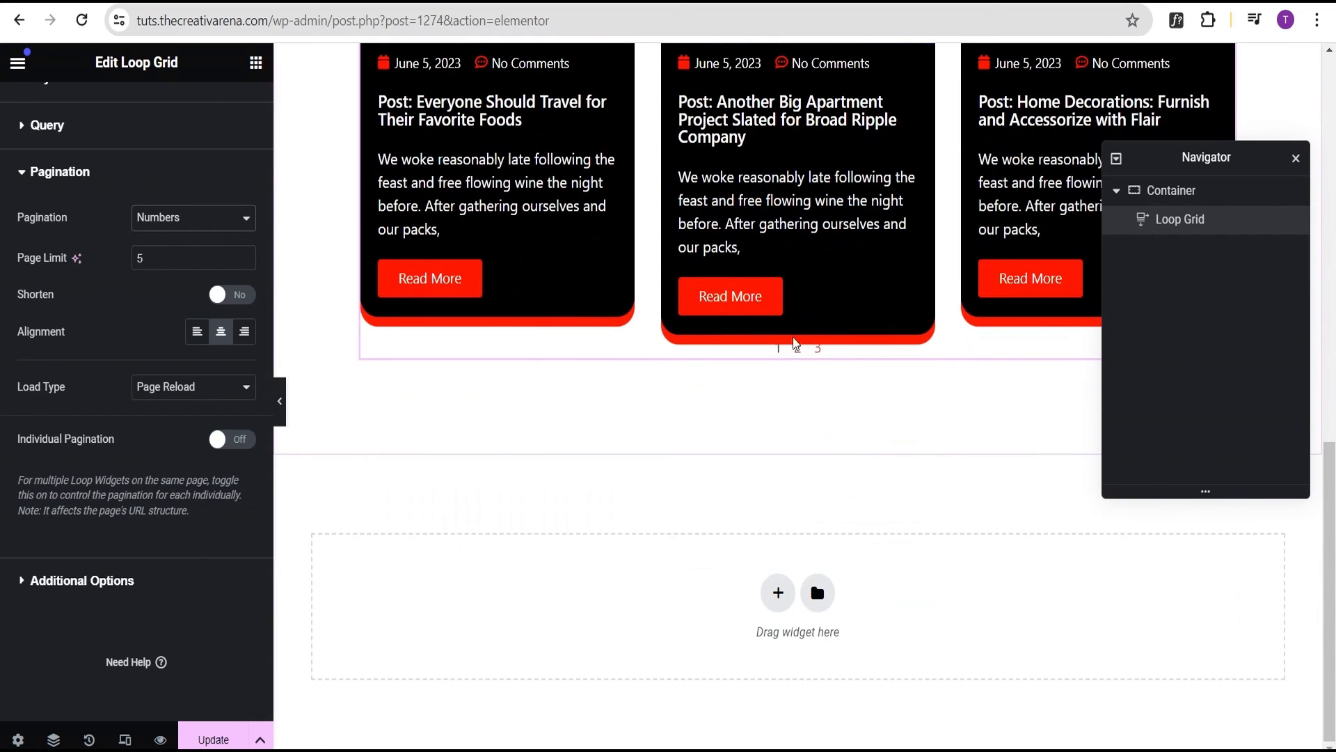
pyautogui.scroll(2, 122, 117)
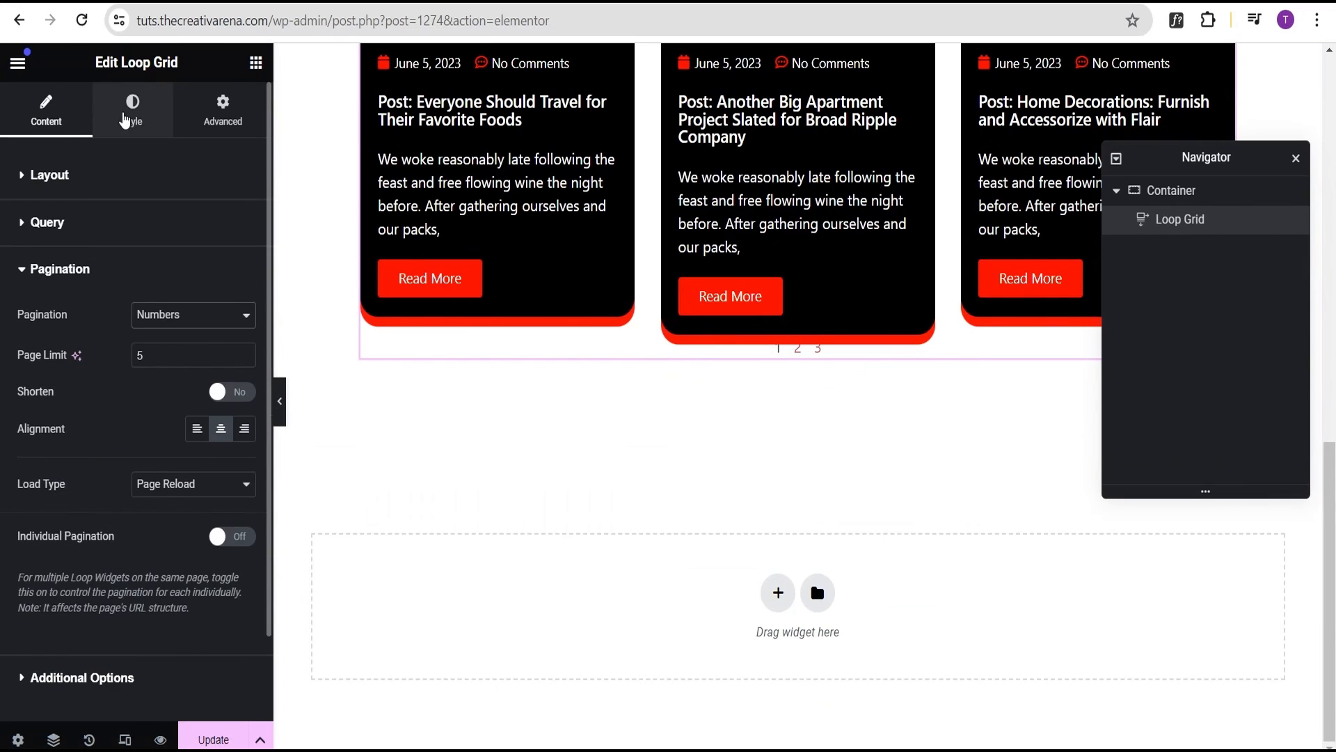
pyautogui.click(127, 114)
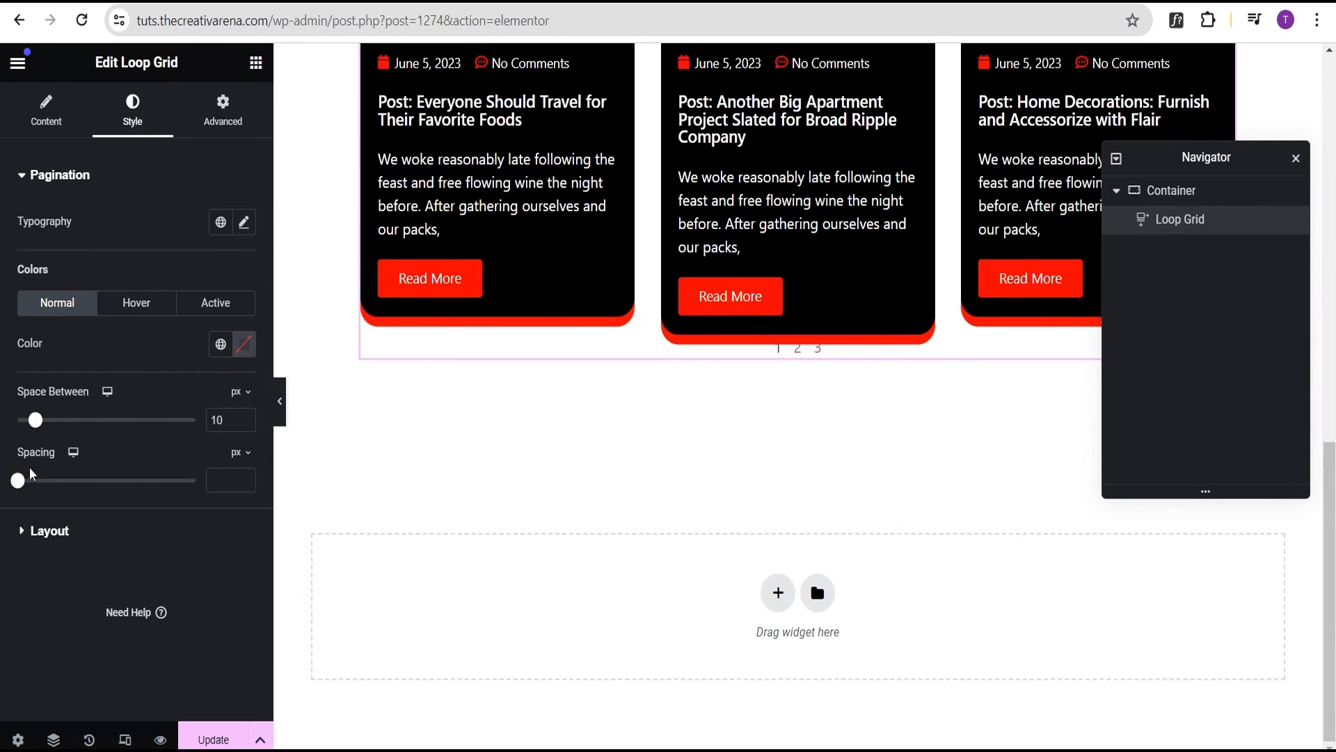
# Set the Pagination Spacing to 35 px above the page numbers
pyautogui.moveTo(30, 477); pyautogui.dragTo(80, 480)
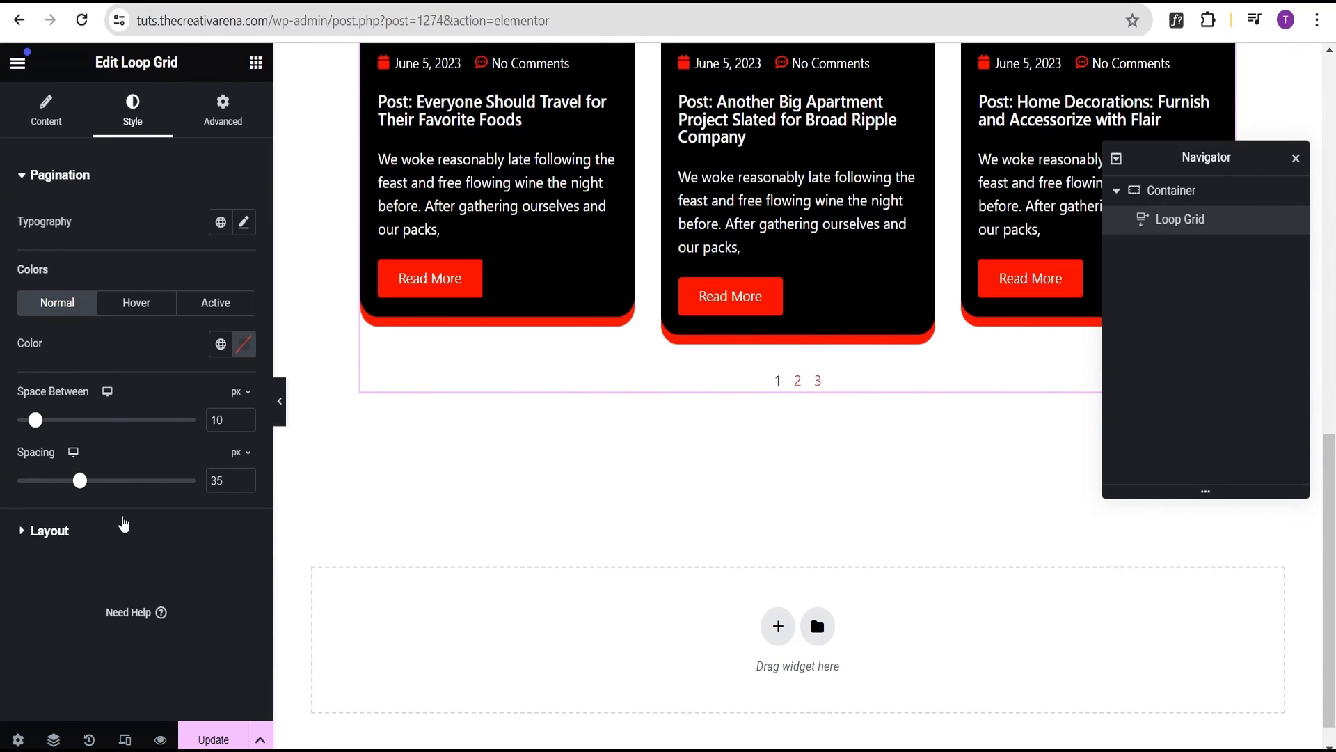
pyautogui.click(45, 530)
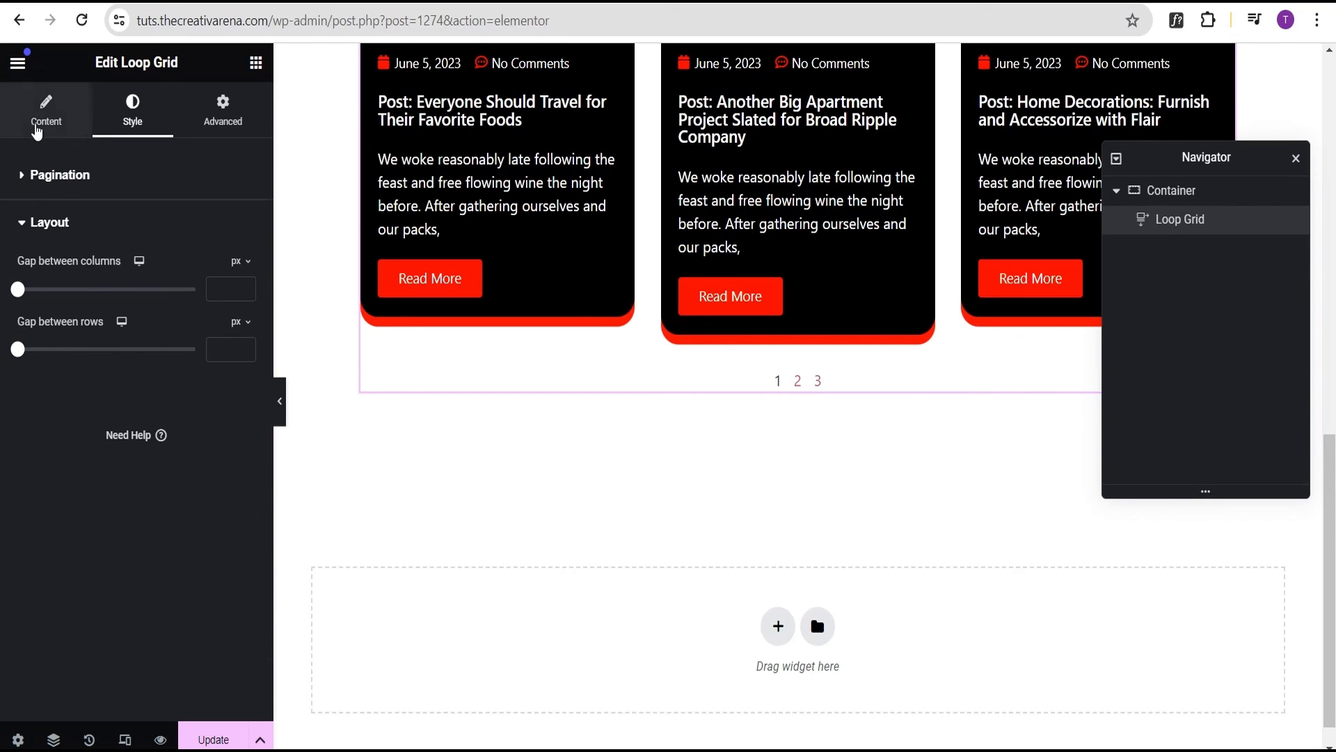
# Switch the Nothing Found Message on in Additional Options, keeping its default text
pyautogui.click(43, 117)
pyautogui.scroll(-2, 60, 530)
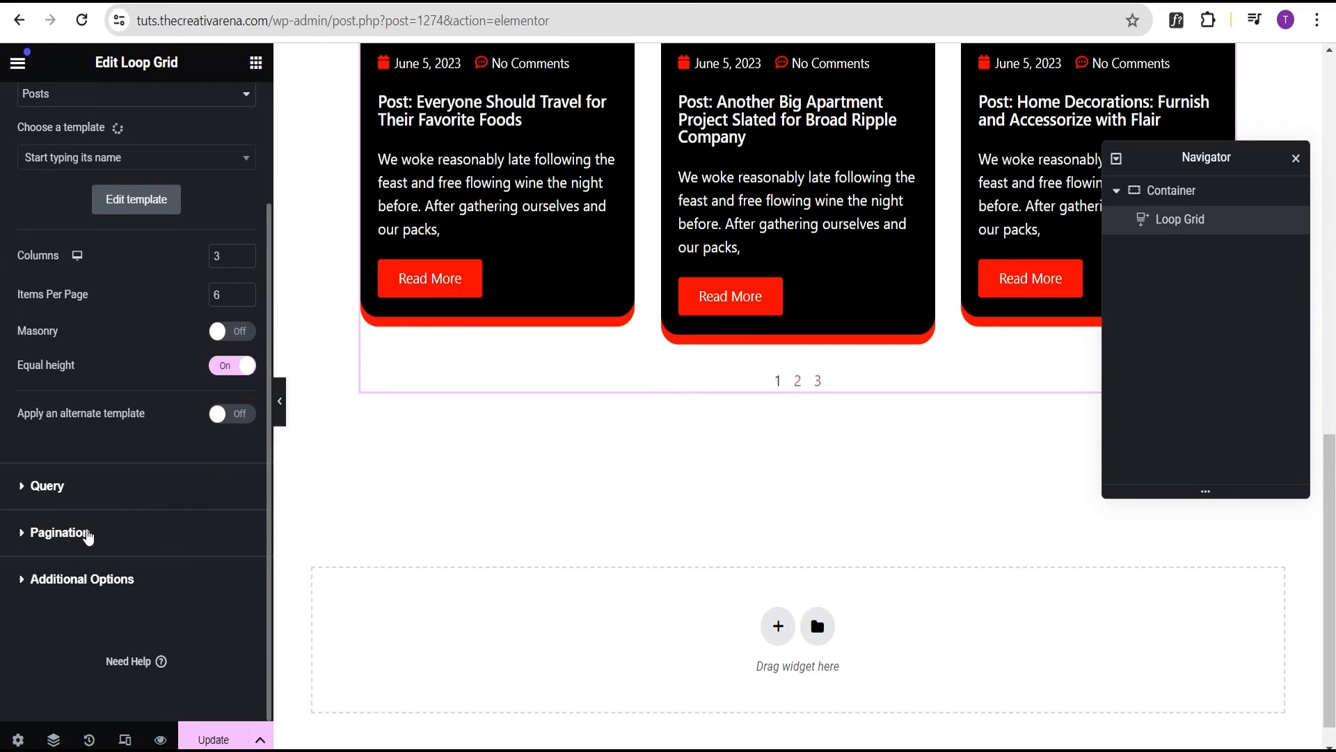
pyautogui.click(82, 532)
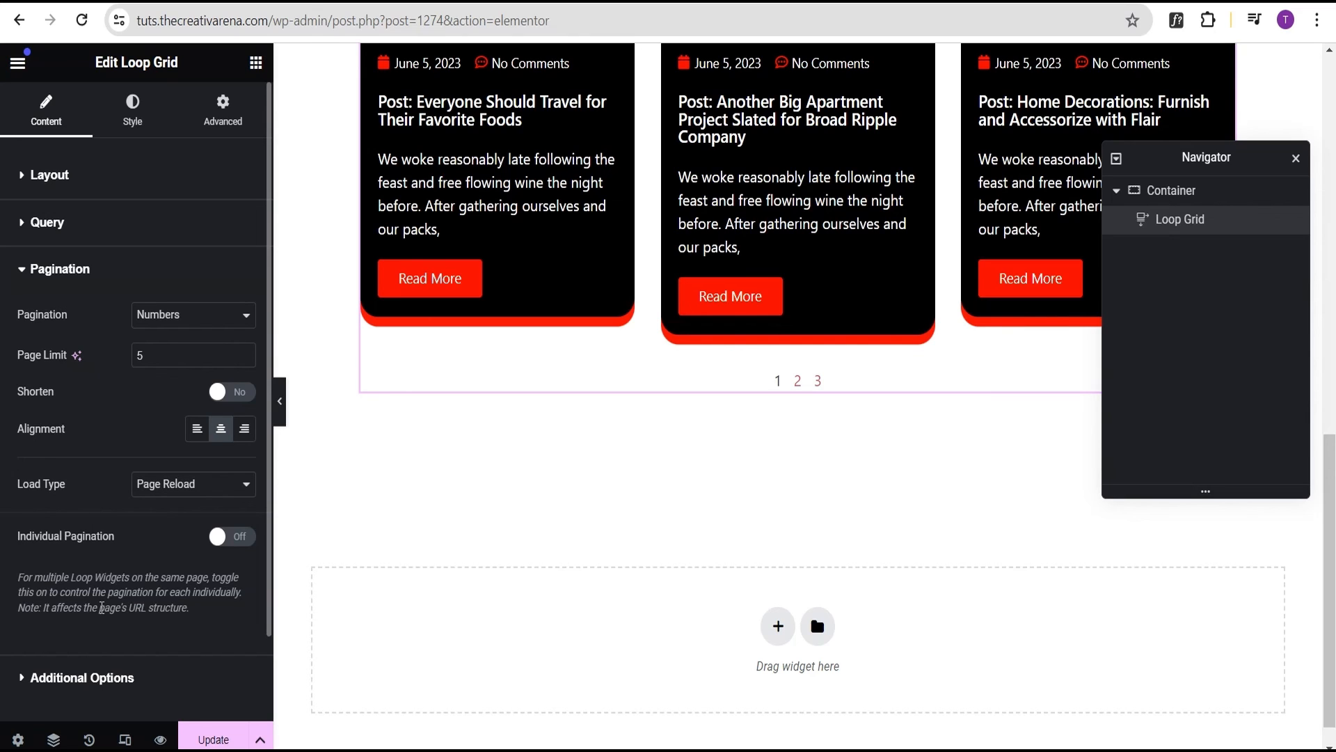
pyautogui.scroll(-2, 177, 577)
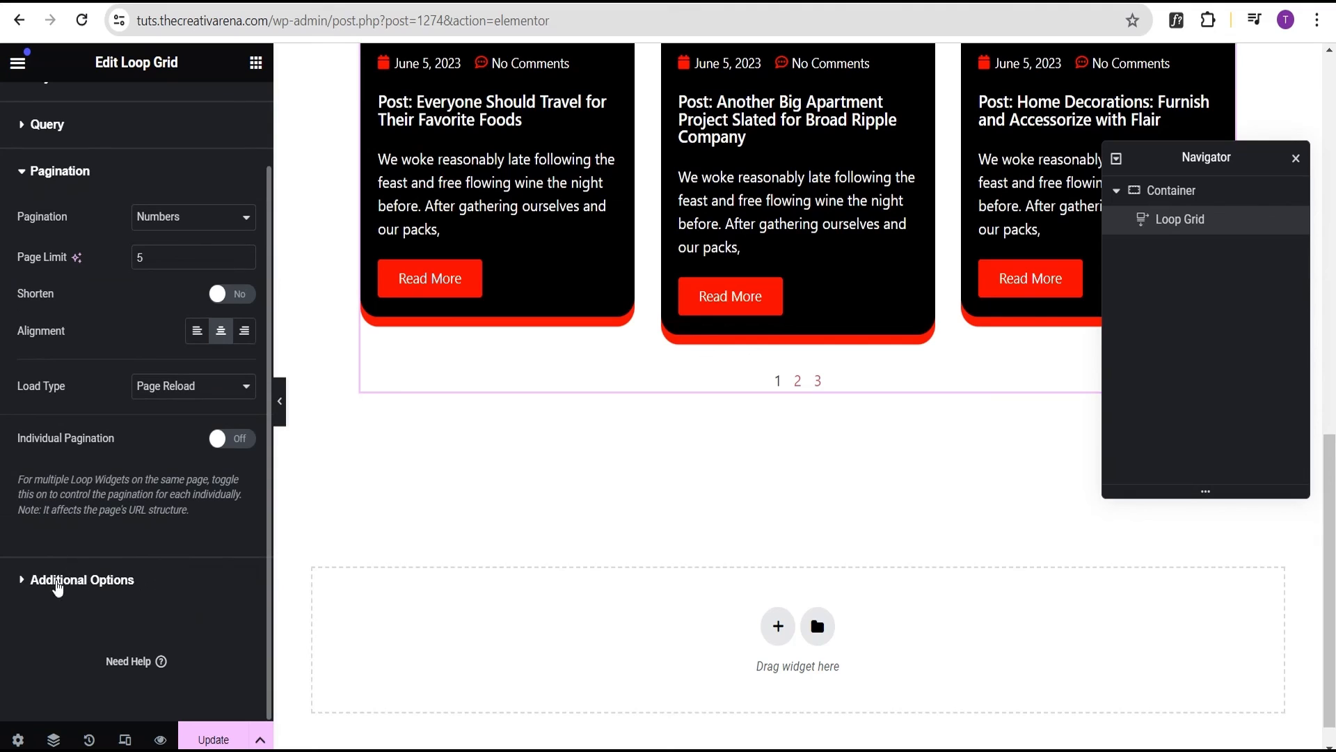
pyautogui.click(54, 585)
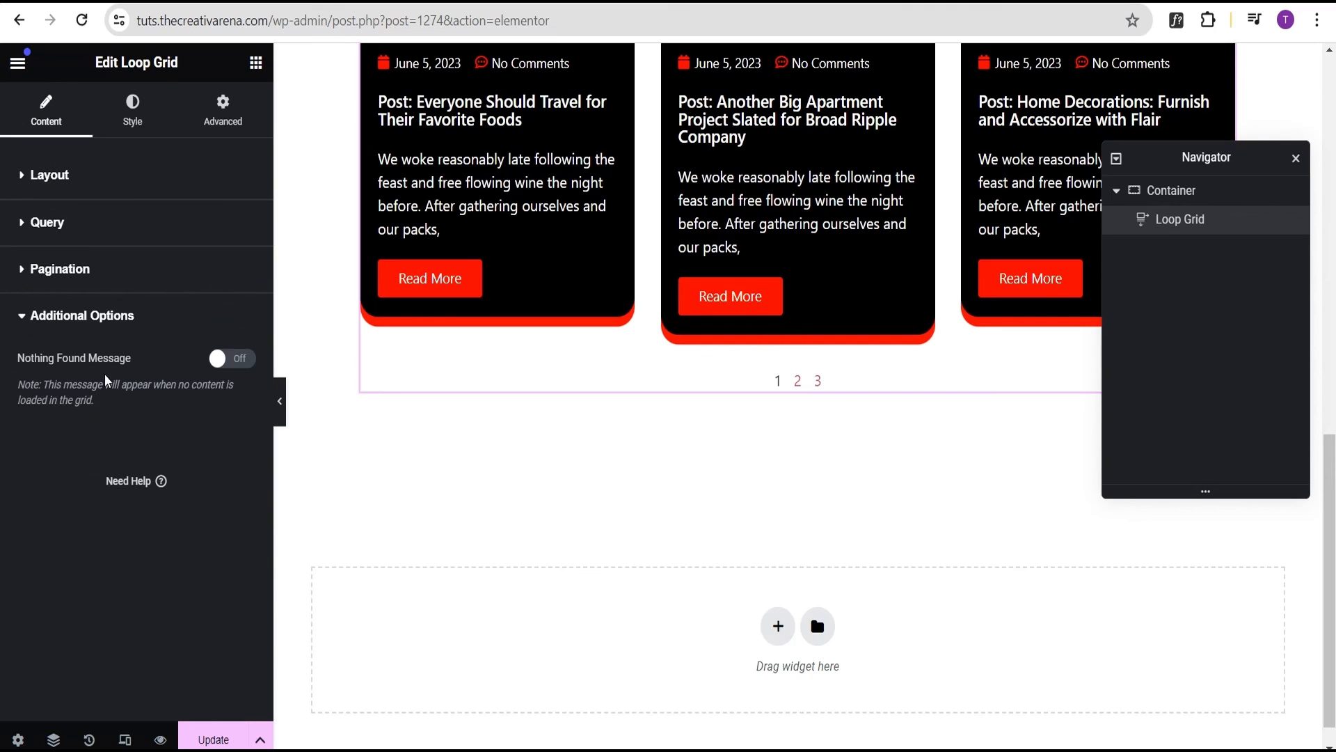
pyautogui.click(240, 360)
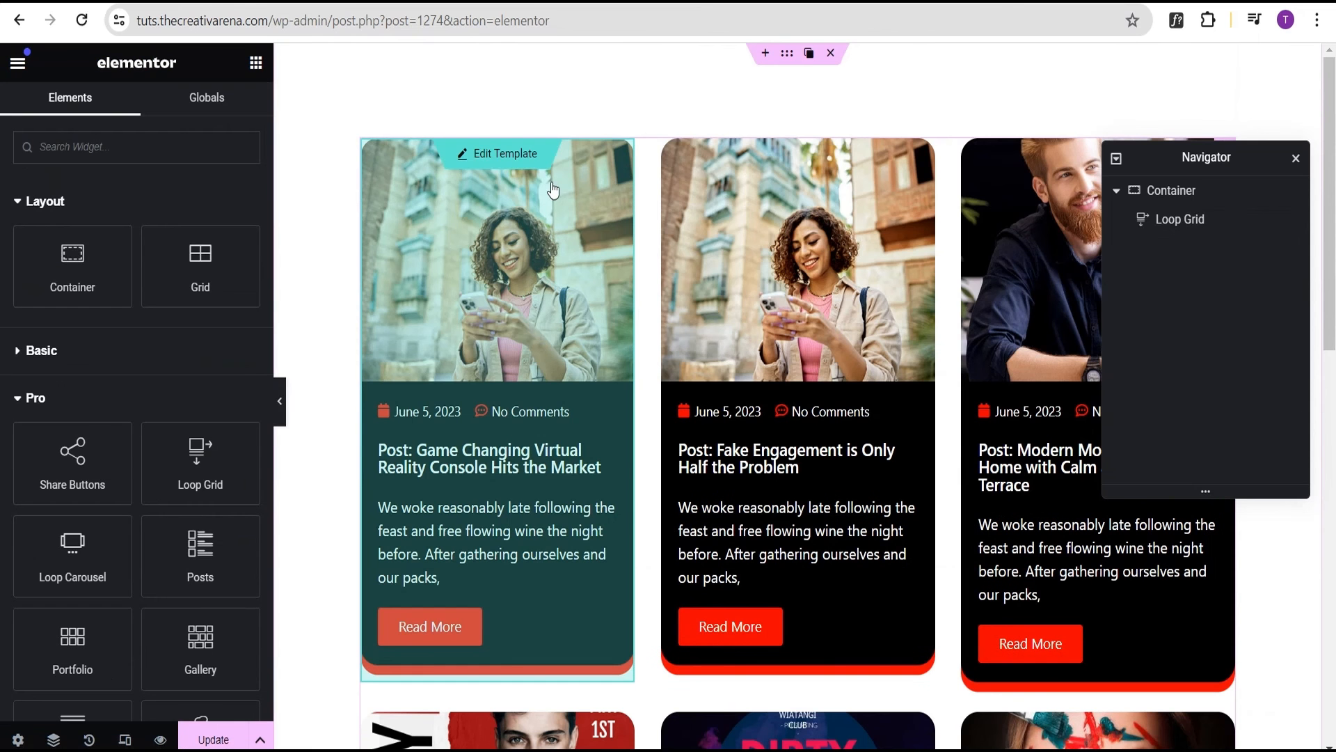
# Select the Loop Grid in the Navigator, save the page, and edit the First Post Loop Item template
pyautogui.moveTo(1208, 166); pyautogui.dragTo(1220, 219)
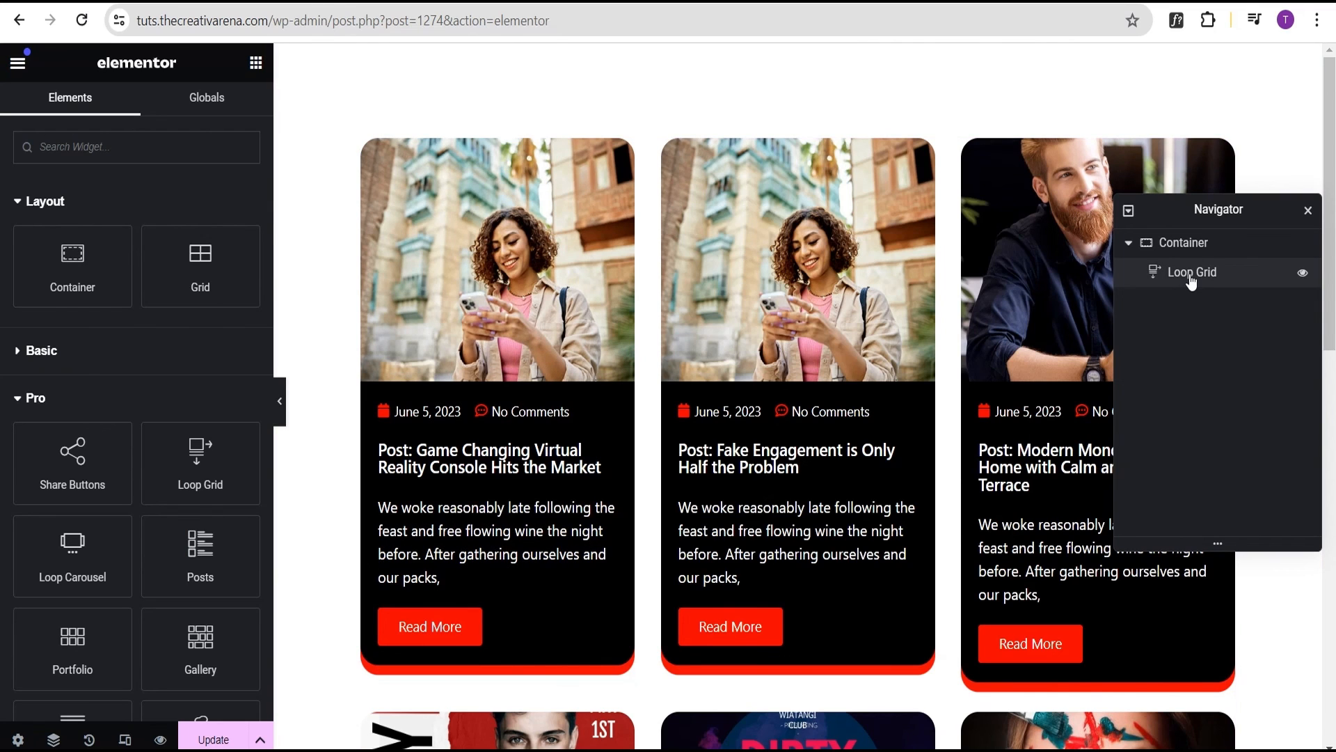
pyautogui.click(1191, 273)
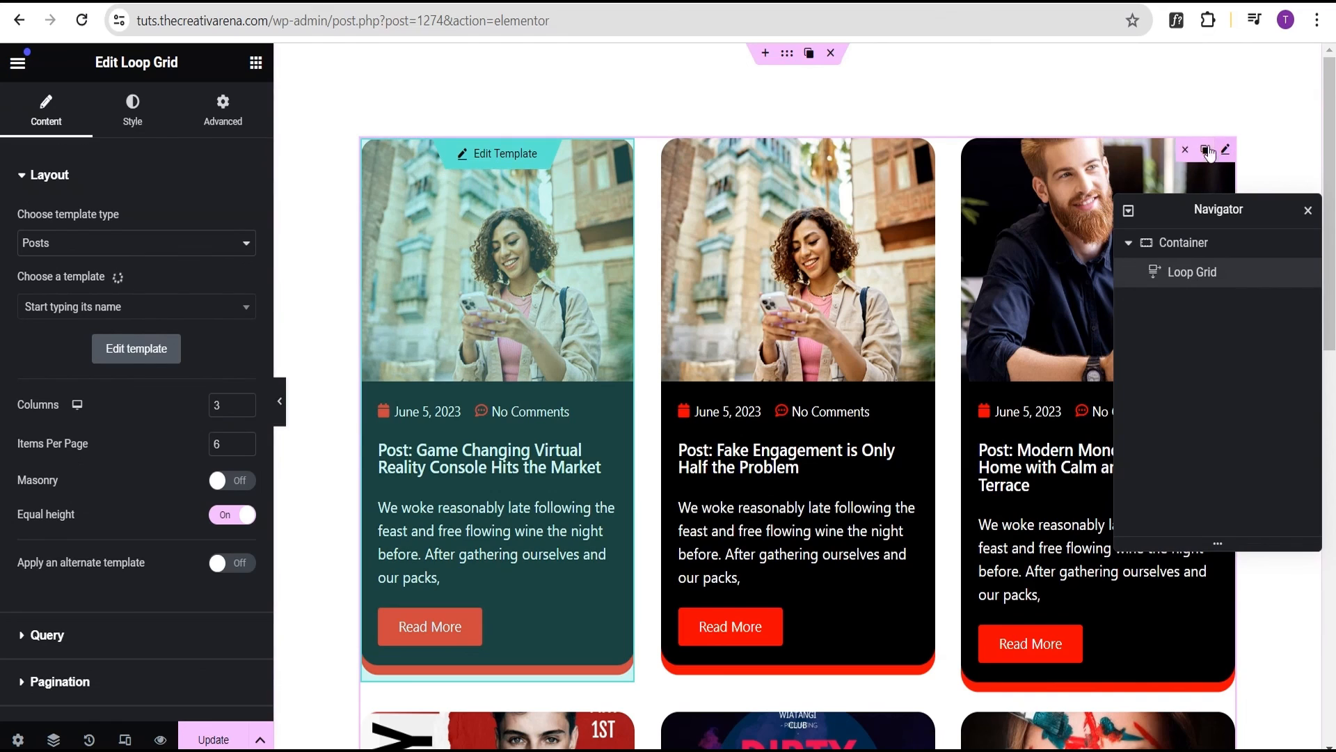
pyautogui.click(503, 155)
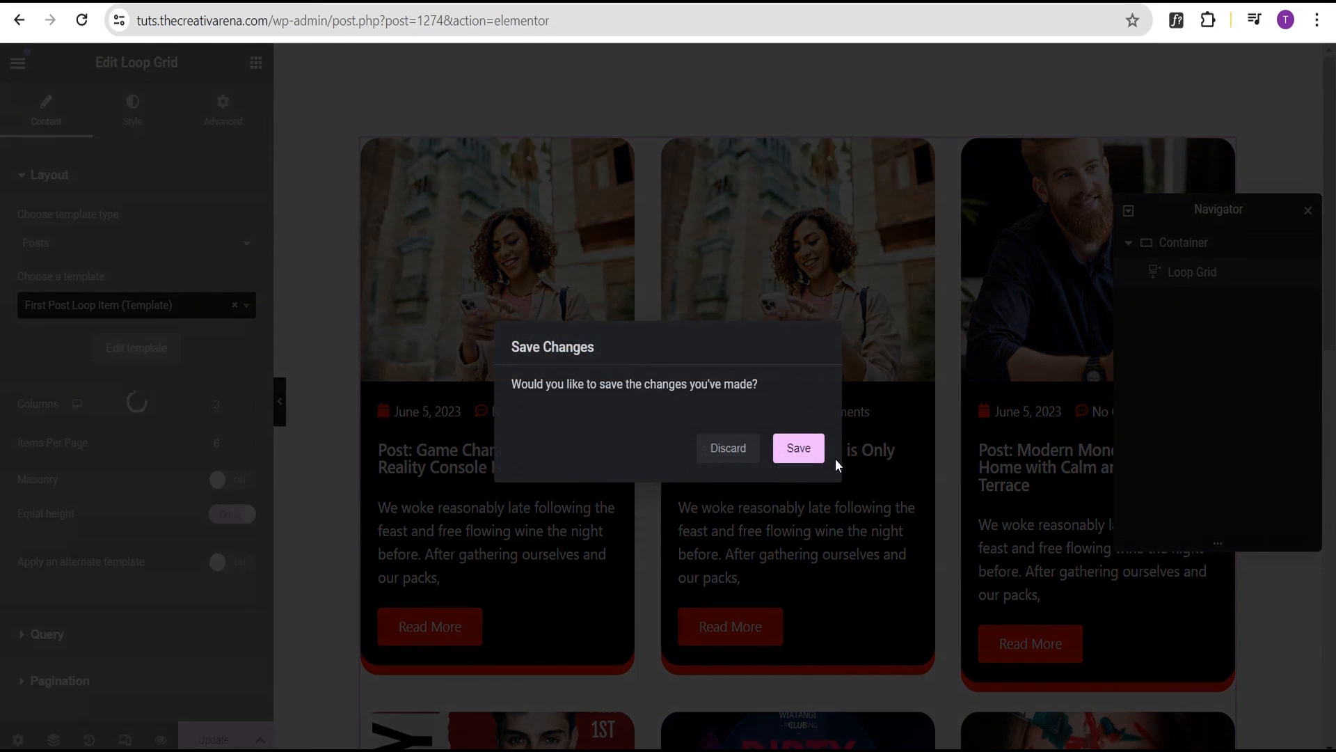
pyautogui.click(796, 451)
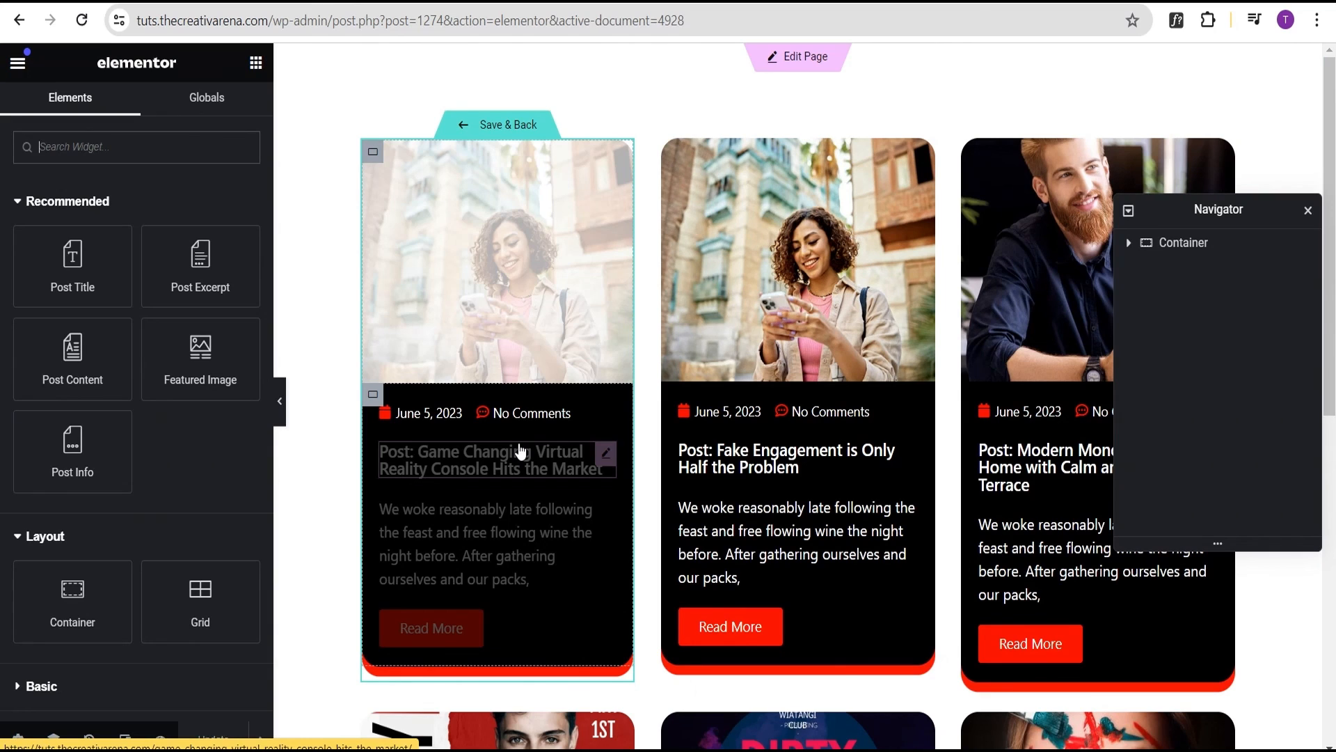
# Delete the 'Post:' Before text from the post title, then update and save the template
pyautogui.moveTo(597, 453)
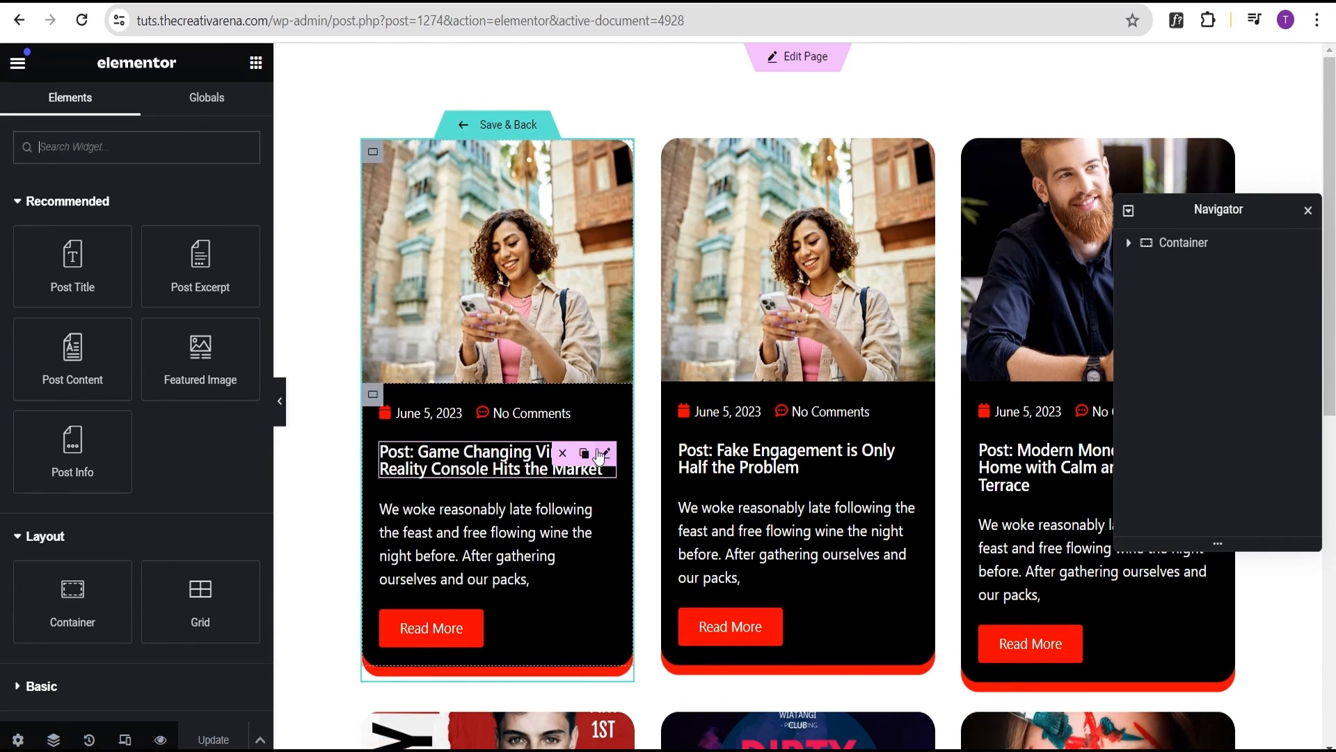
pyautogui.click(606, 455)
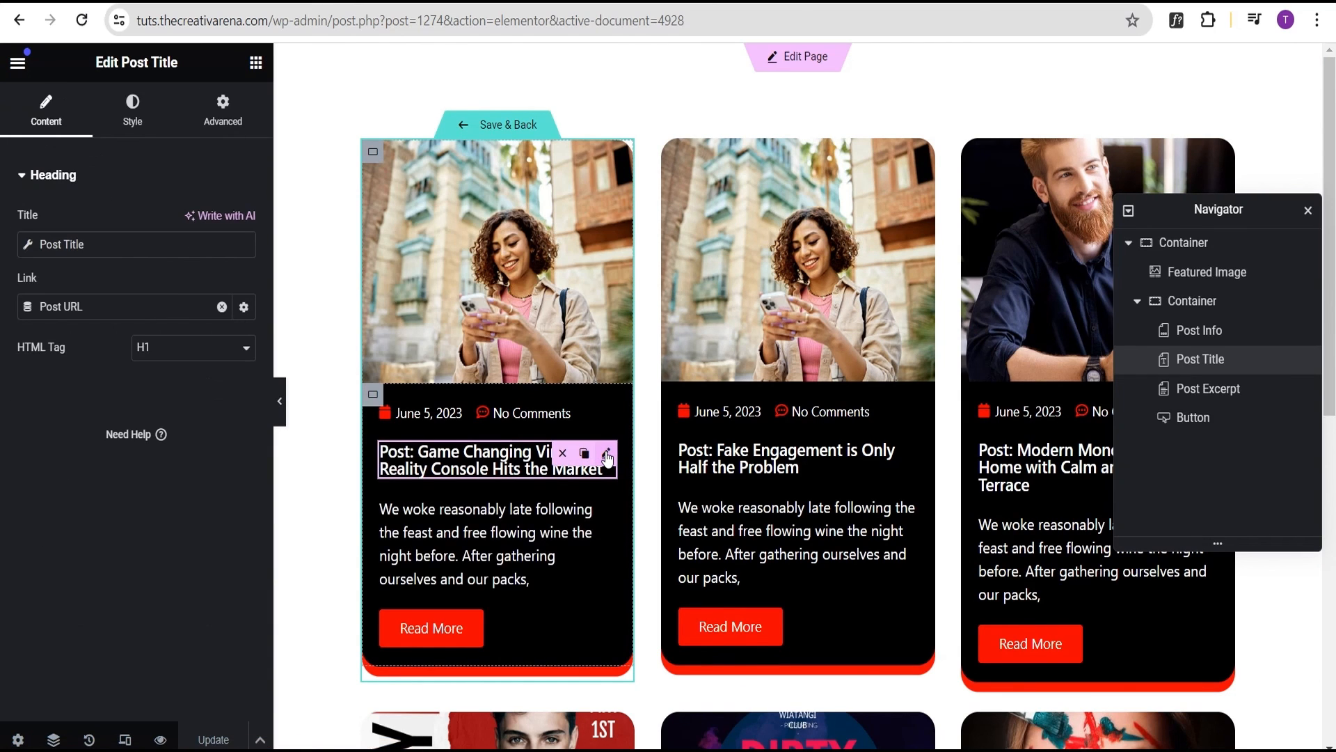
pyautogui.click(29, 244)
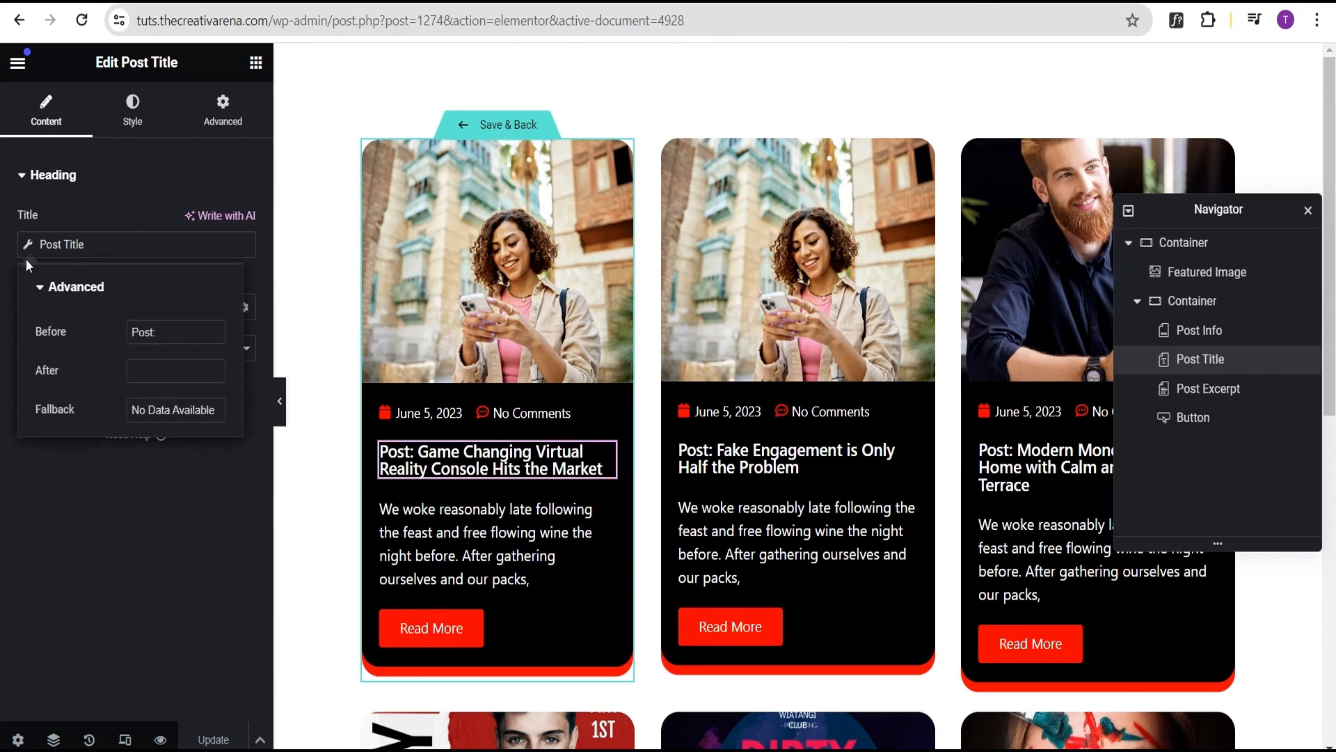
pyautogui.moveTo(176, 332); pyautogui.dragTo(121, 336)
pyautogui.press('BackSpace')
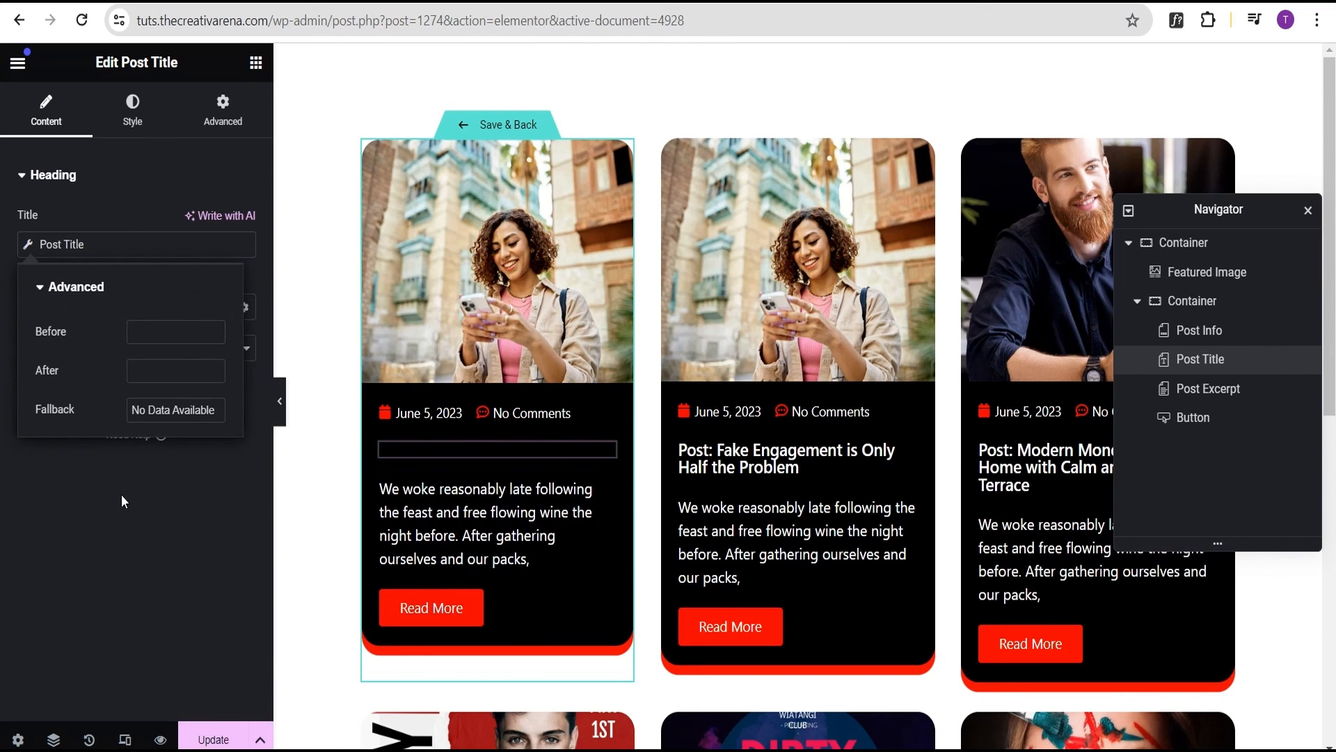
pyautogui.click(214, 738)
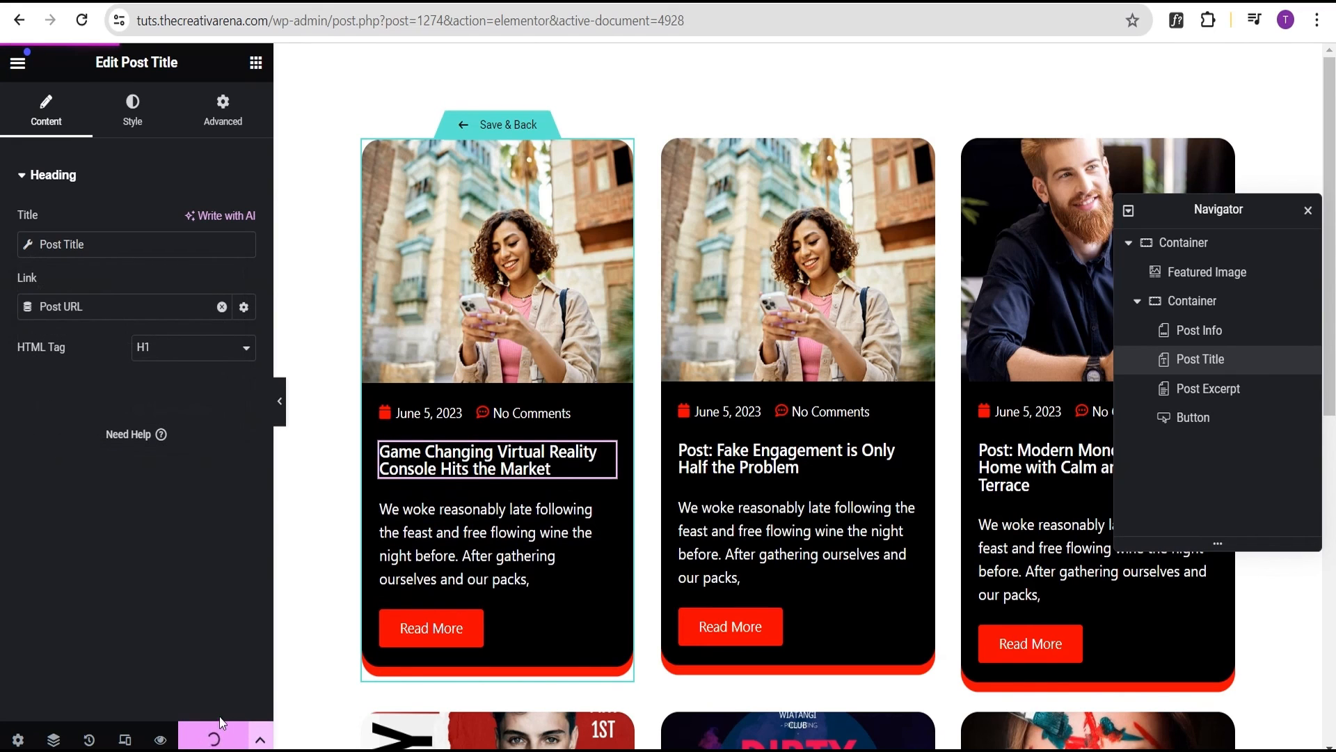
pyautogui.click(497, 127)
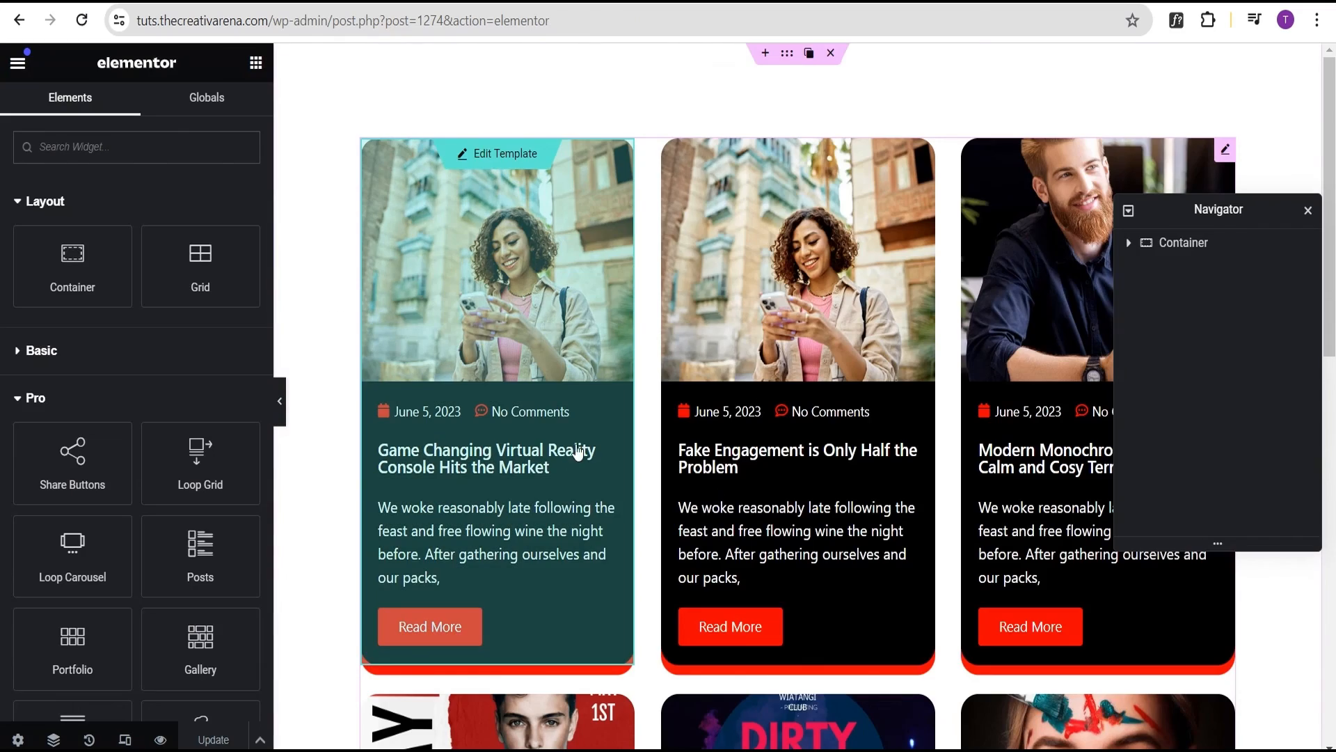
# Collapse the editor panel and scroll the full-width preview of the unprefixed card titles
pyautogui.scroll(-2, 791, 464)
pyautogui.scroll(2, 795, 428)
pyautogui.scroll(-4, 794, 426)
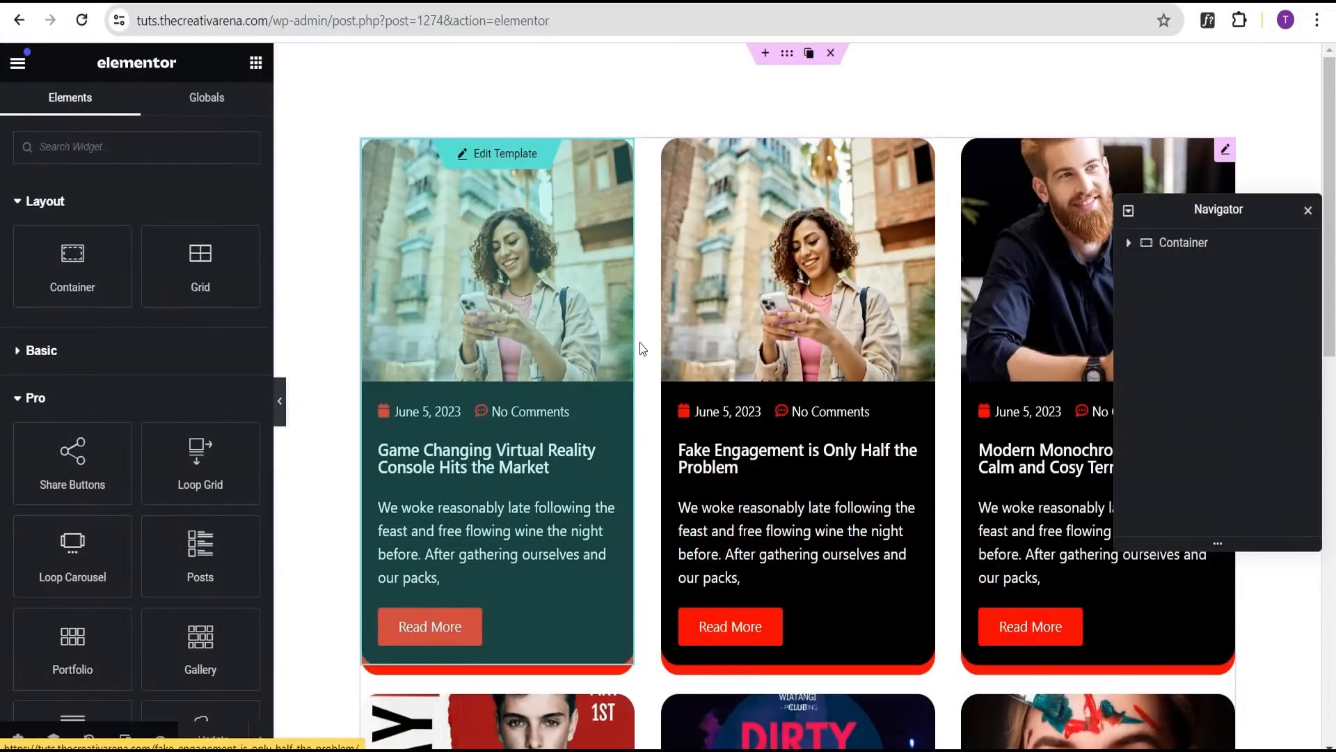
pyautogui.scroll(-2, 707, 369)
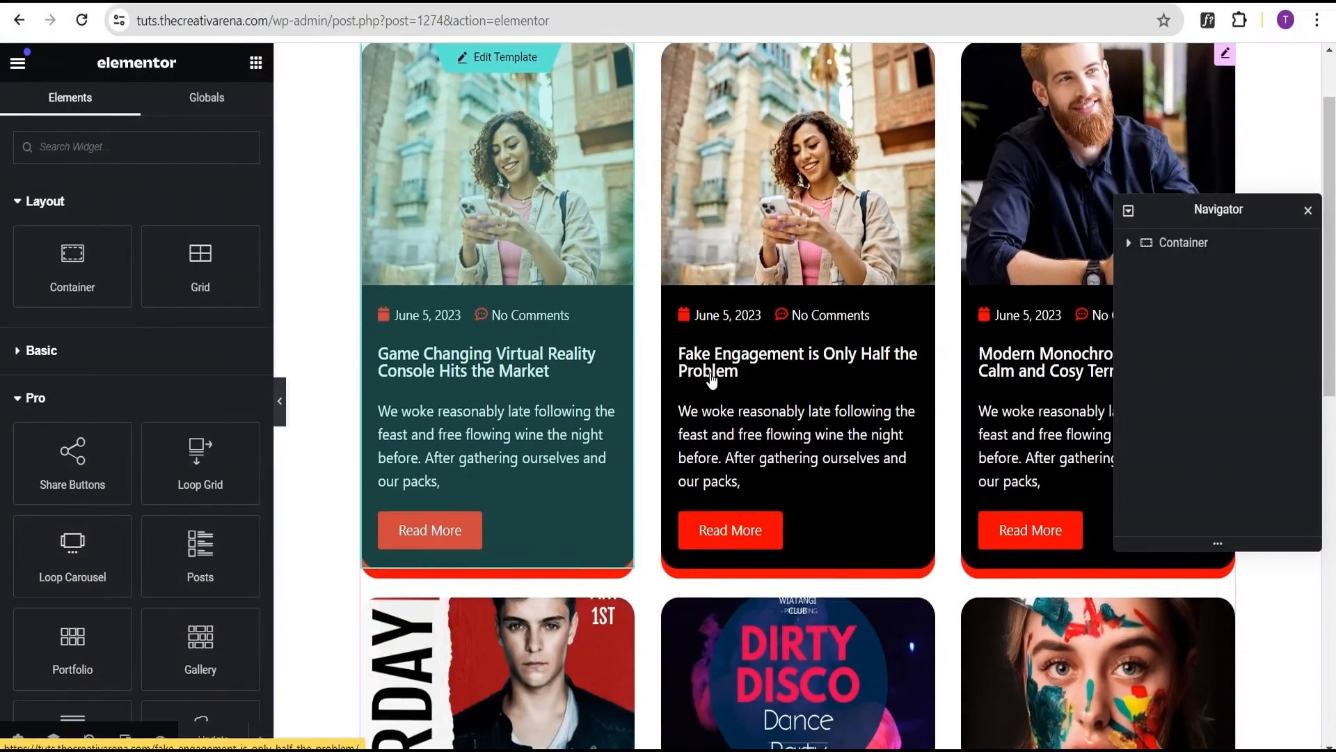
pyautogui.click(277, 402)
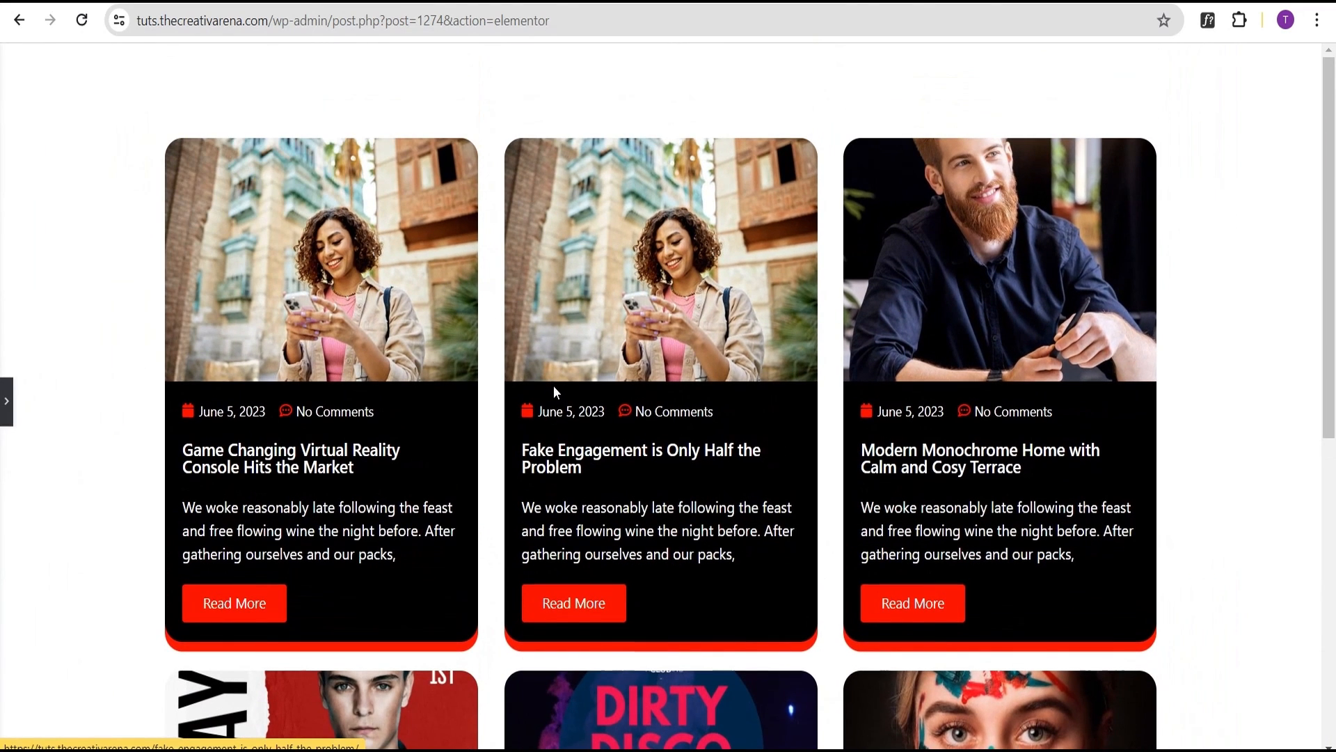
pyautogui.scroll(-2, 554, 386)
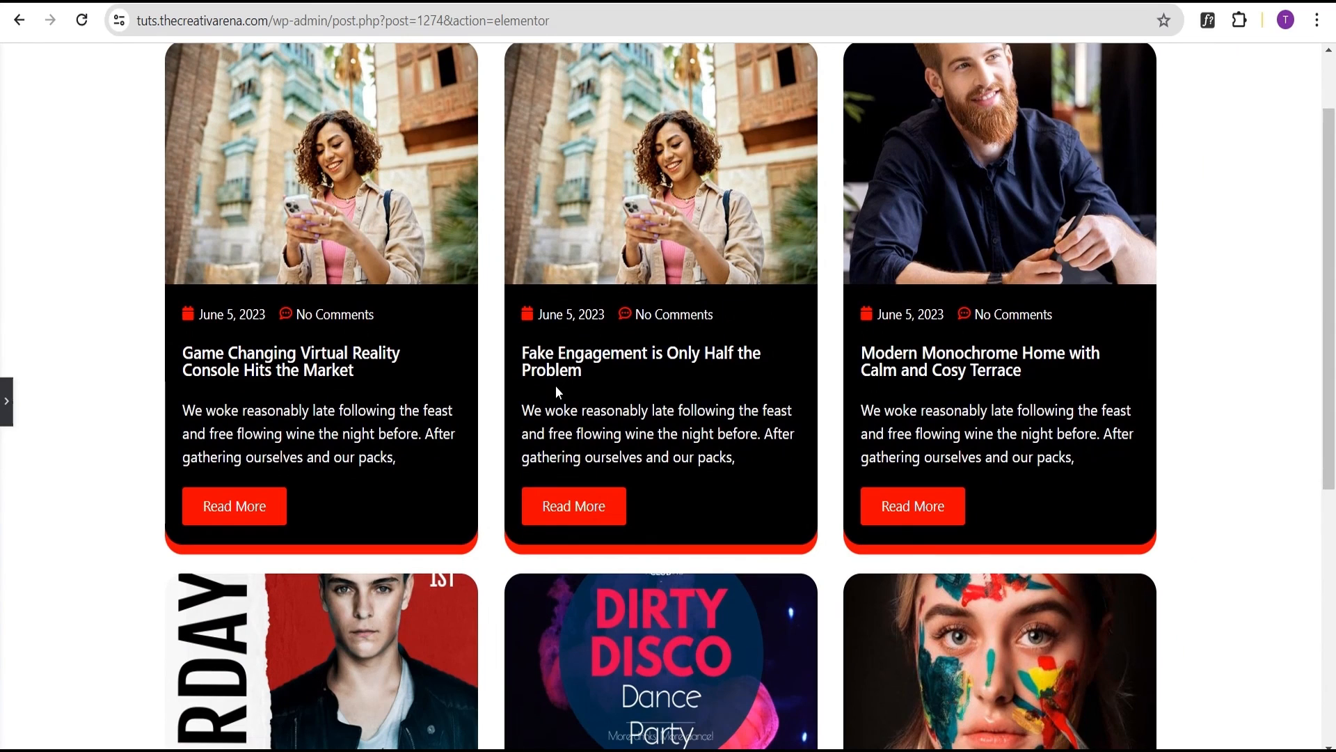